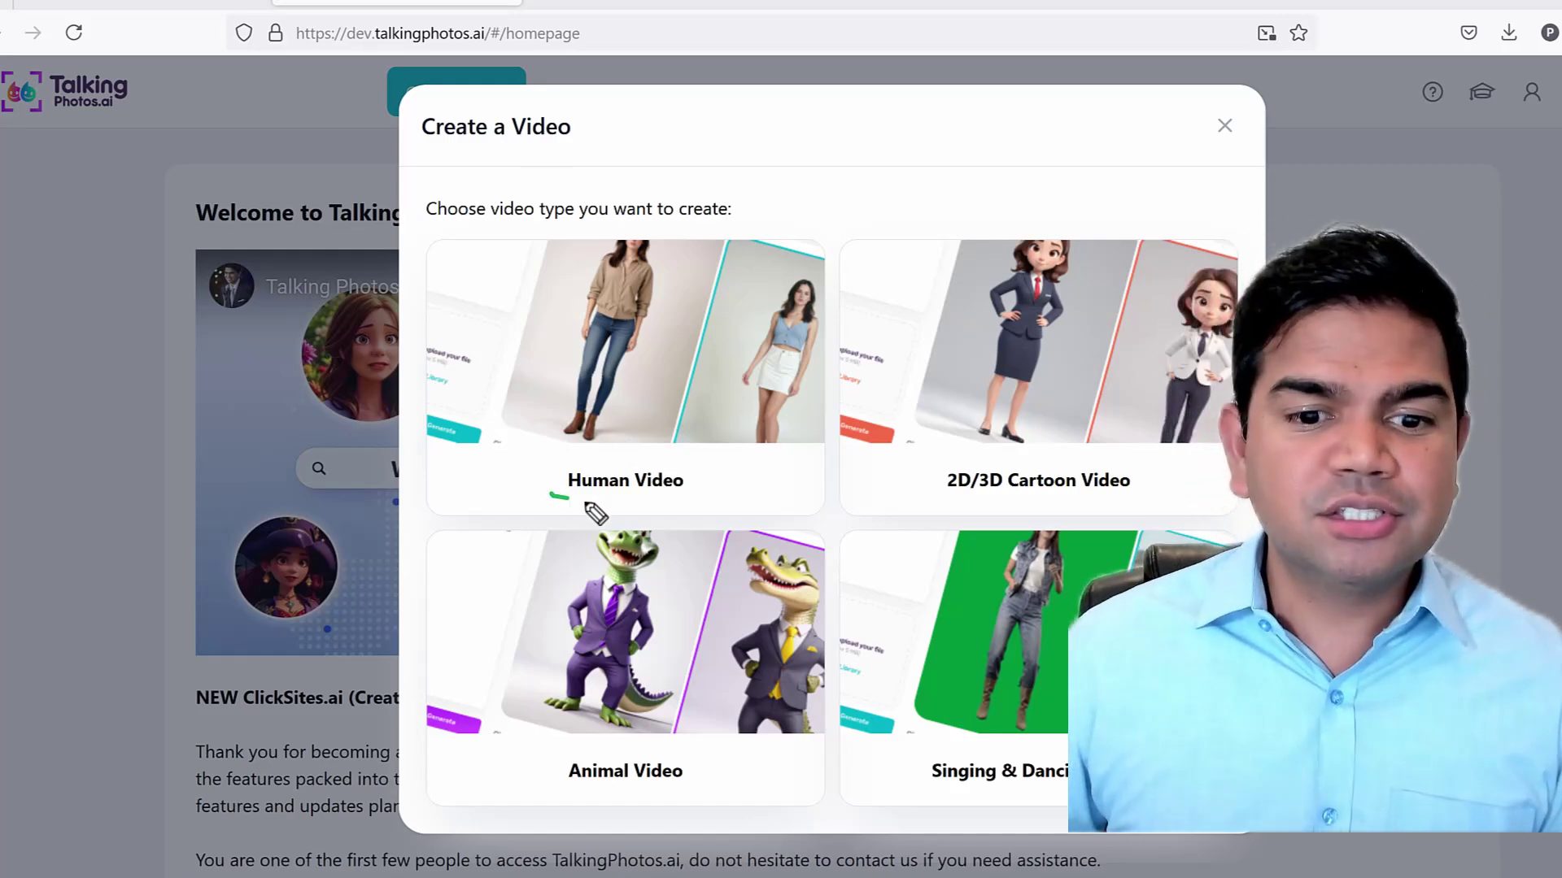
Start a new human video and go to its Choose Motion step
left_click_drag(585, 503, 802, 556)
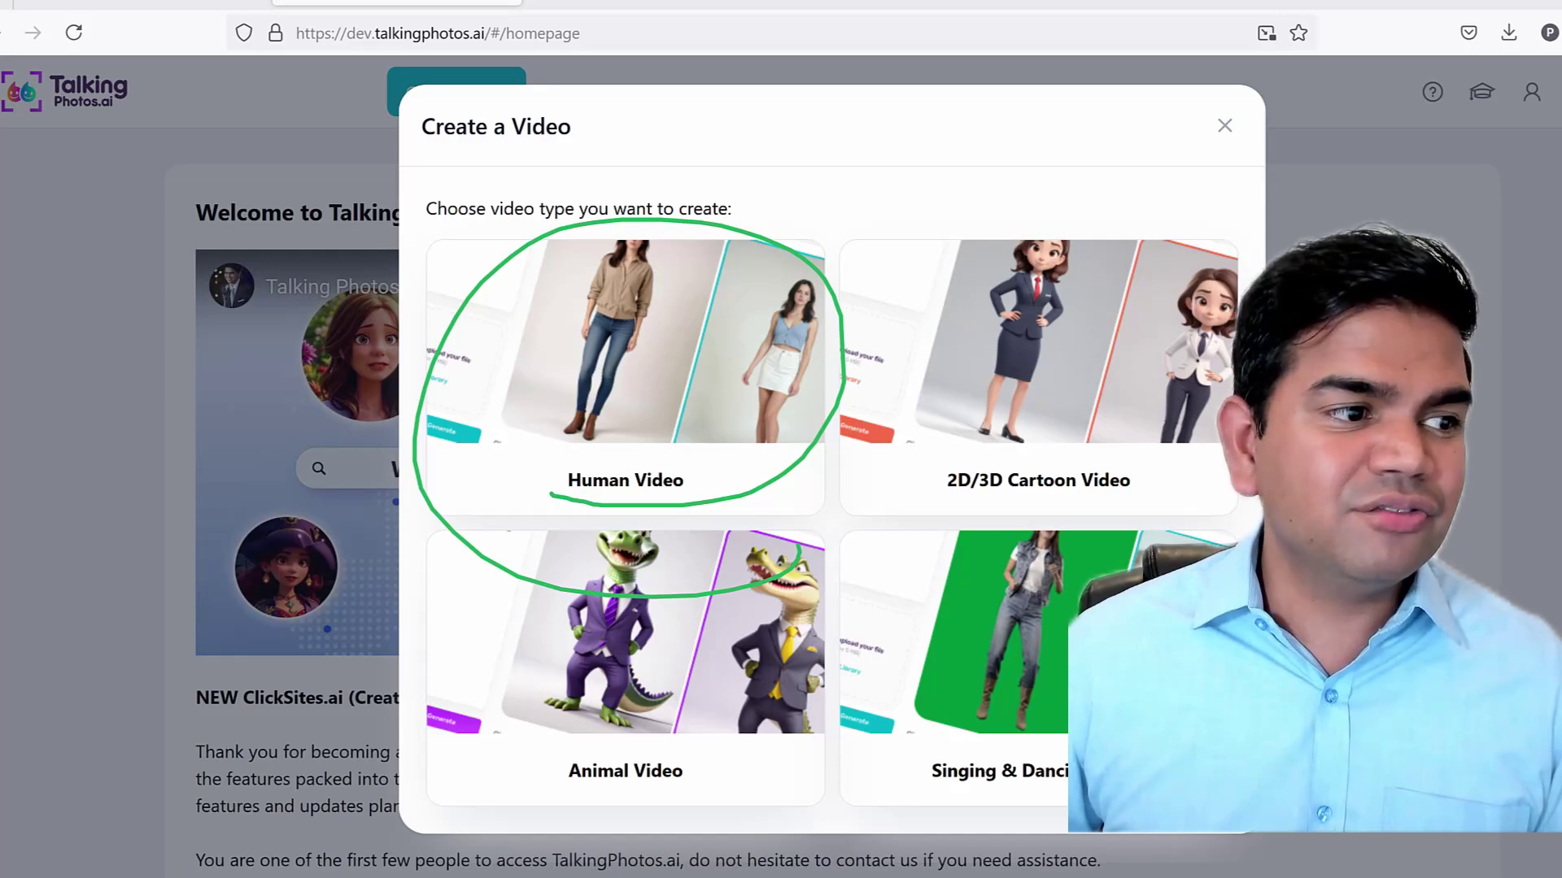
key("Escape")
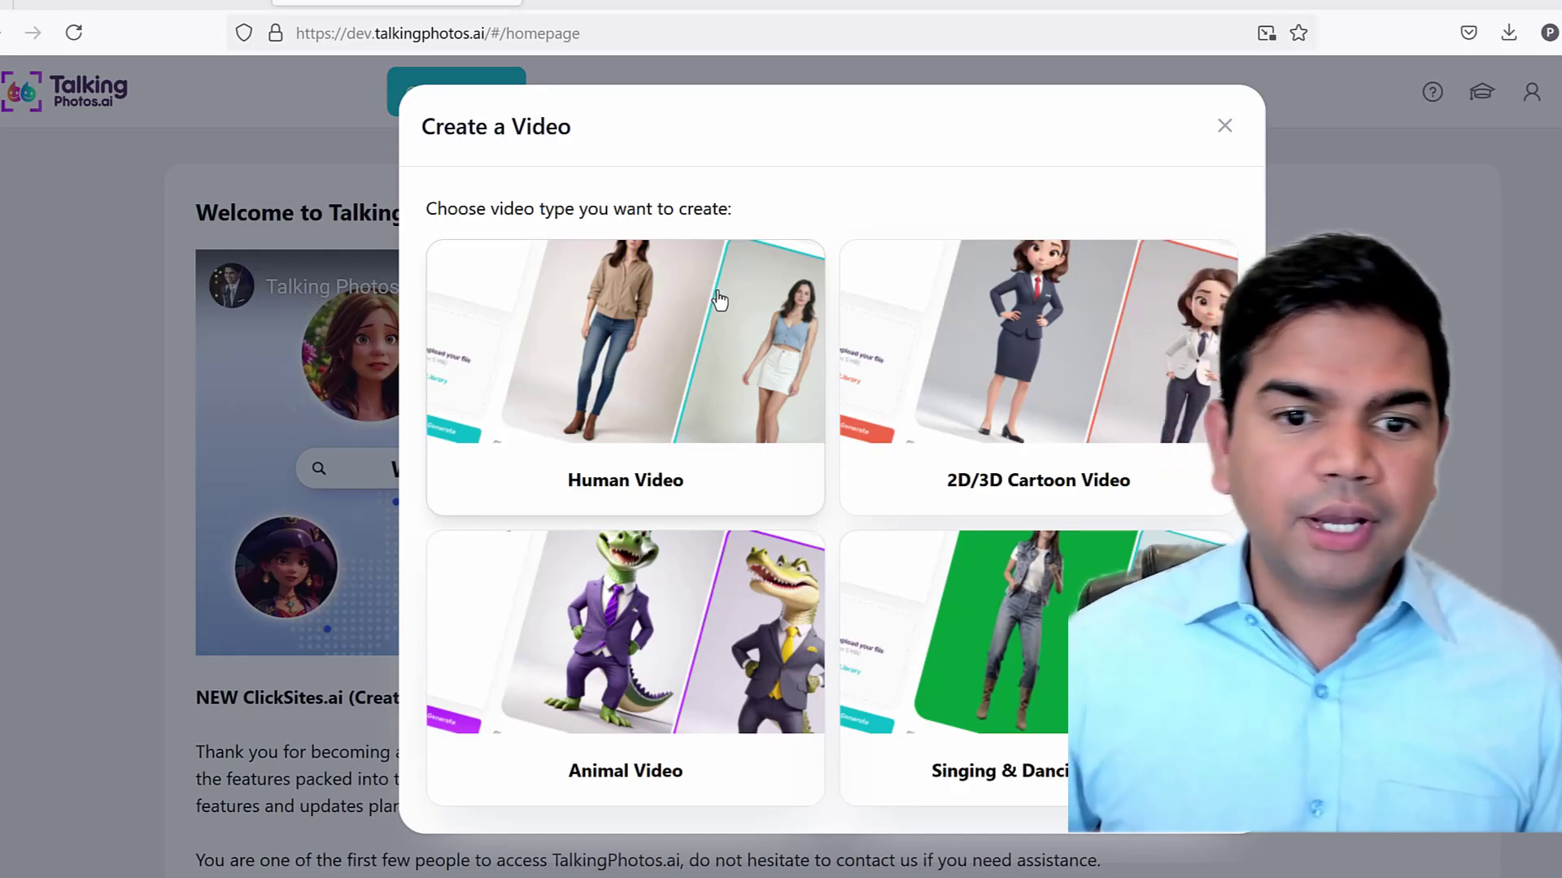
left_click(719, 299)
left_click(598, 187)
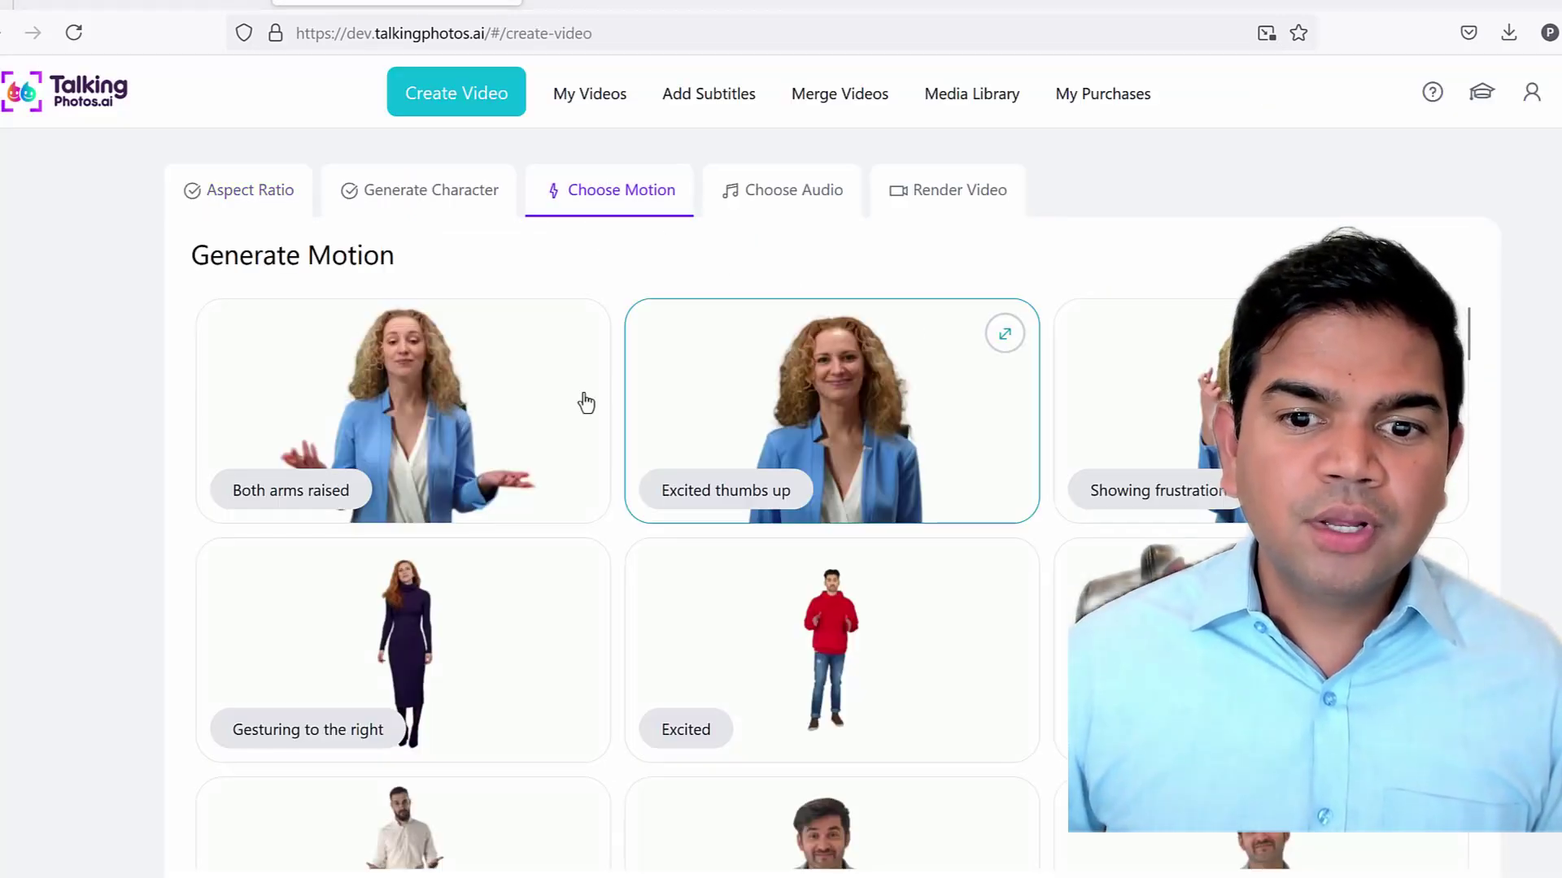
Scroll through all the available motion gesture cards
scroll(686, 456, "down", 2)
scroll(791, 450, "up", 2)
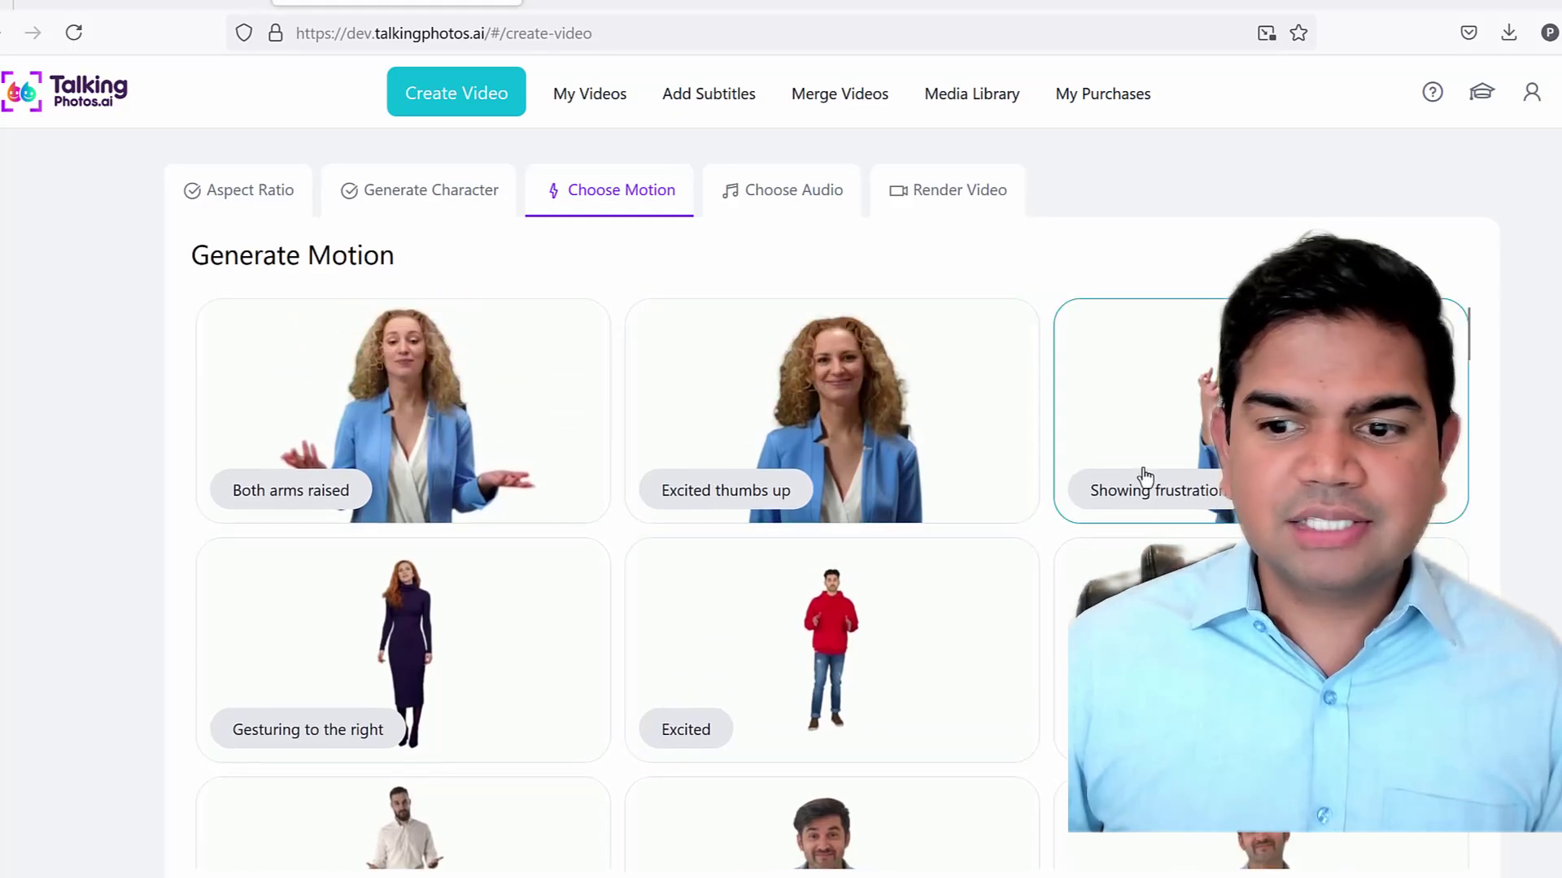
scroll(1142, 470, "down", 2)
scroll(1036, 432, "down", 3)
scroll(965, 427, "down", 2)
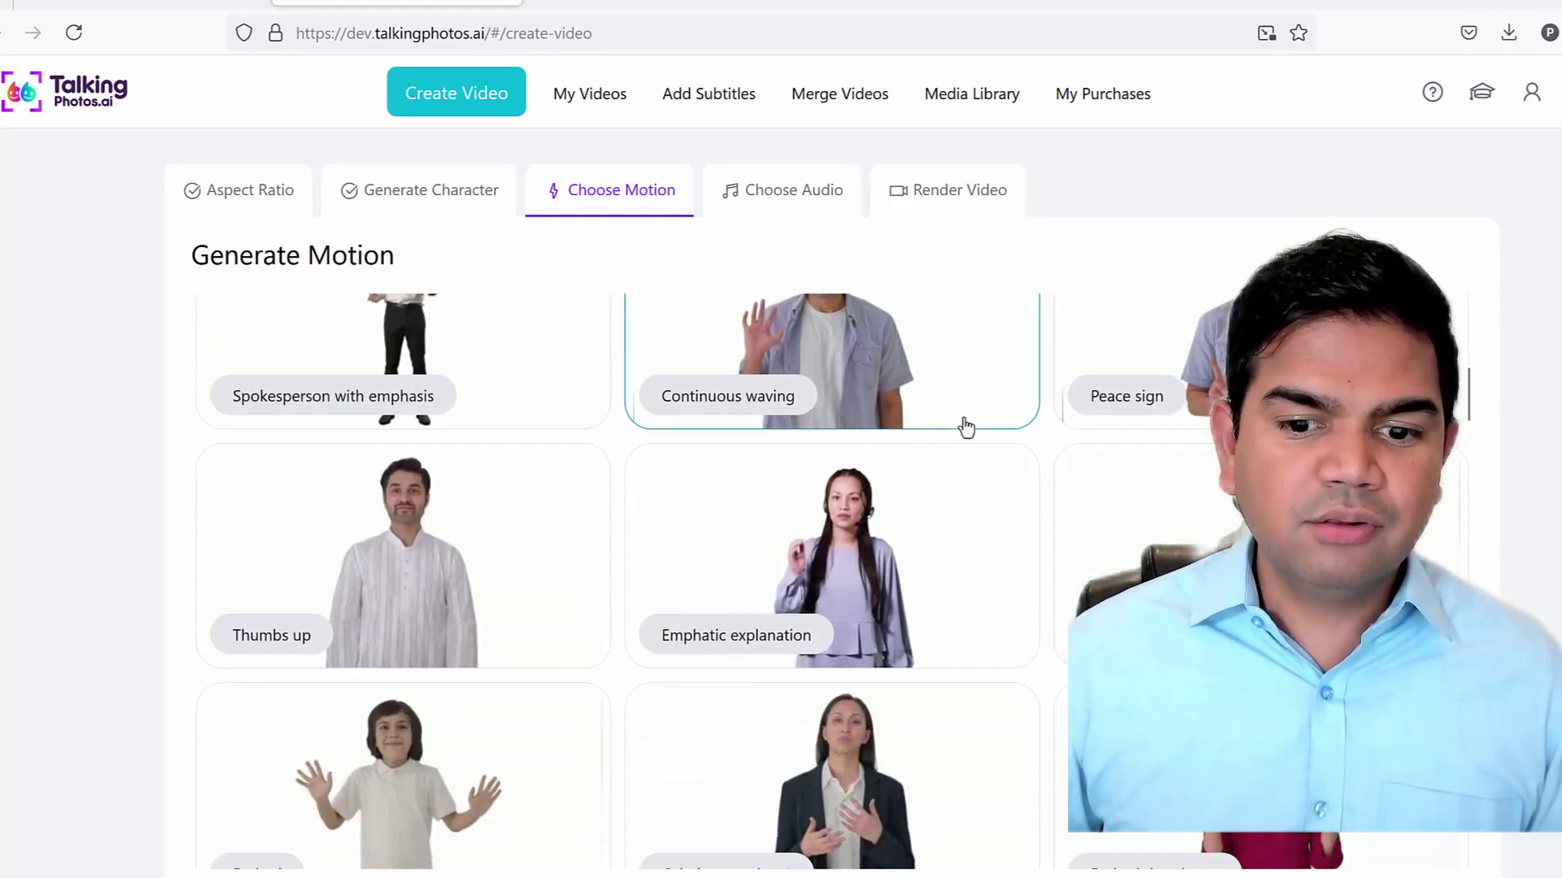
scroll(965, 427, "down", 4)
scroll(965, 427, "down", 3)
scroll(965, 427, "down", 3)
scroll(963, 426, "down", 2)
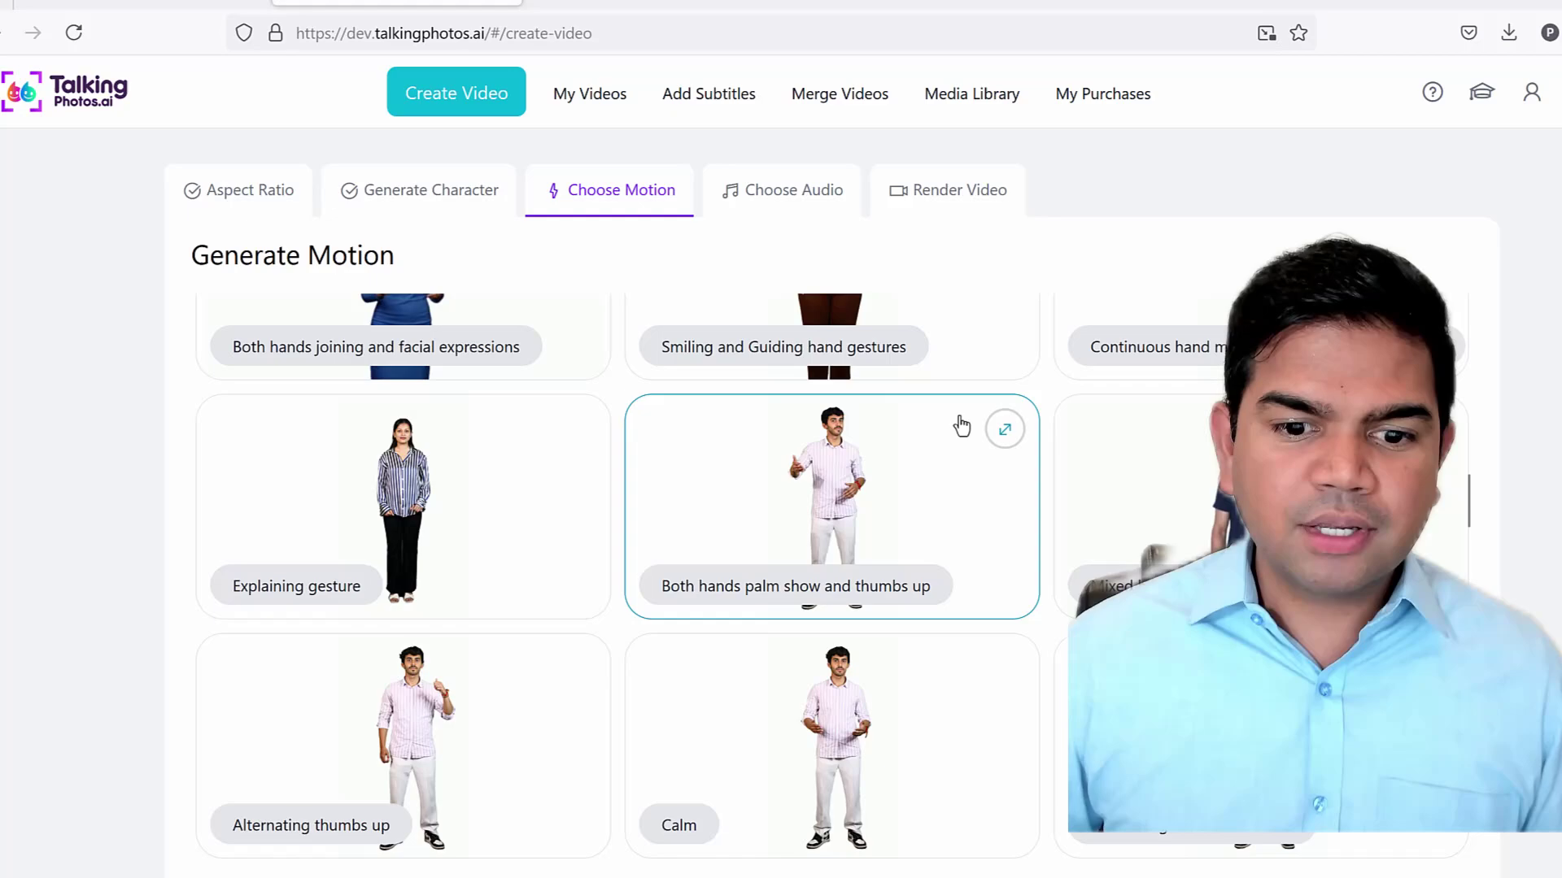
scroll(894, 520, "down", 2)
scroll(923, 467, "down", 2)
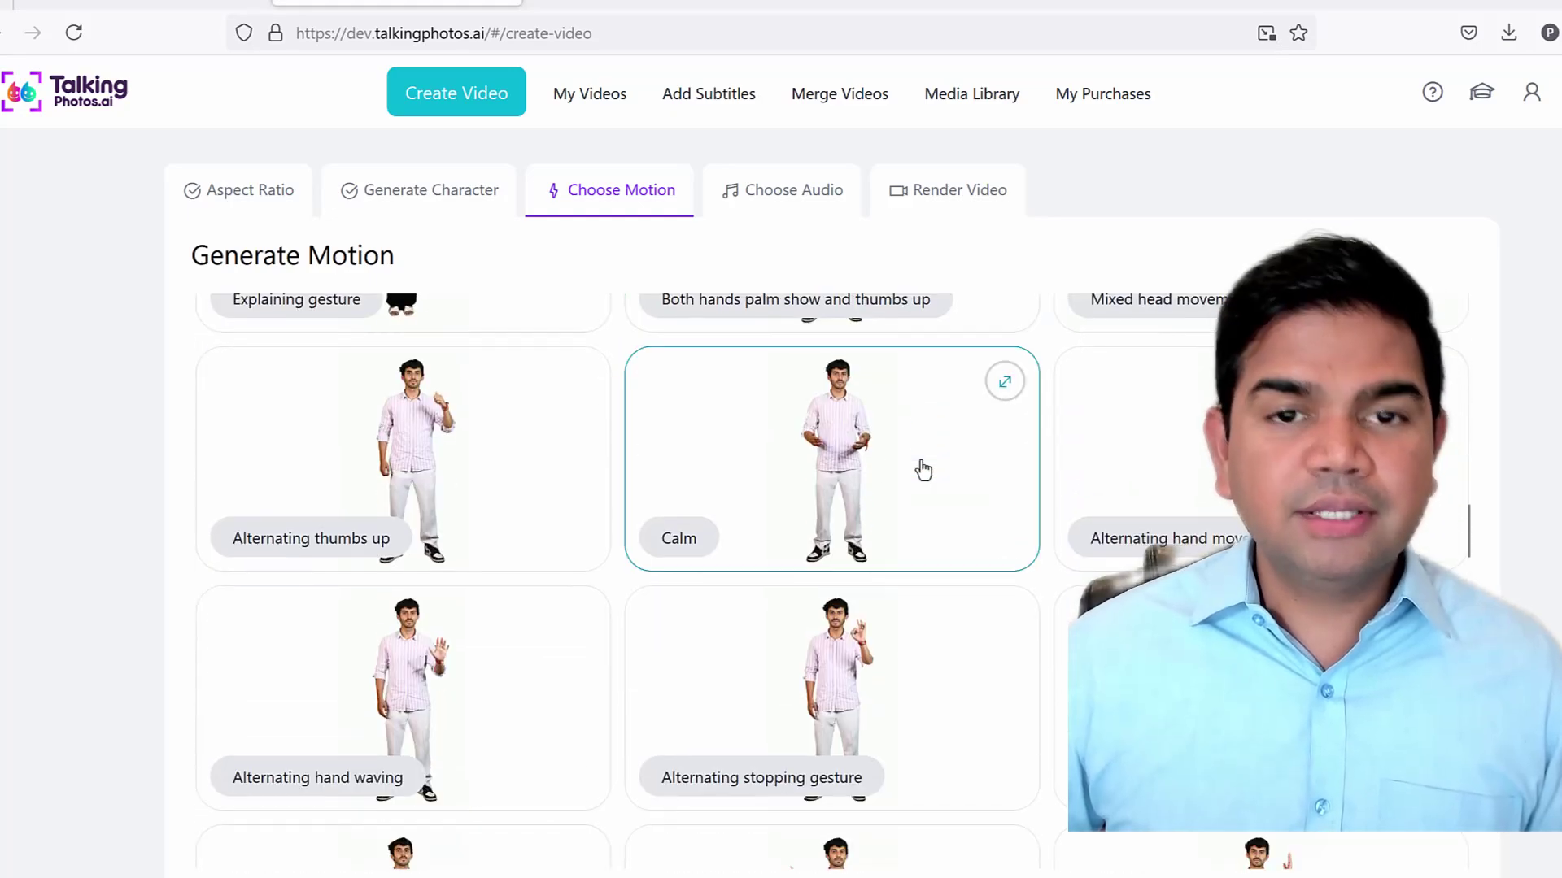
scroll(922, 467, "down", 2)
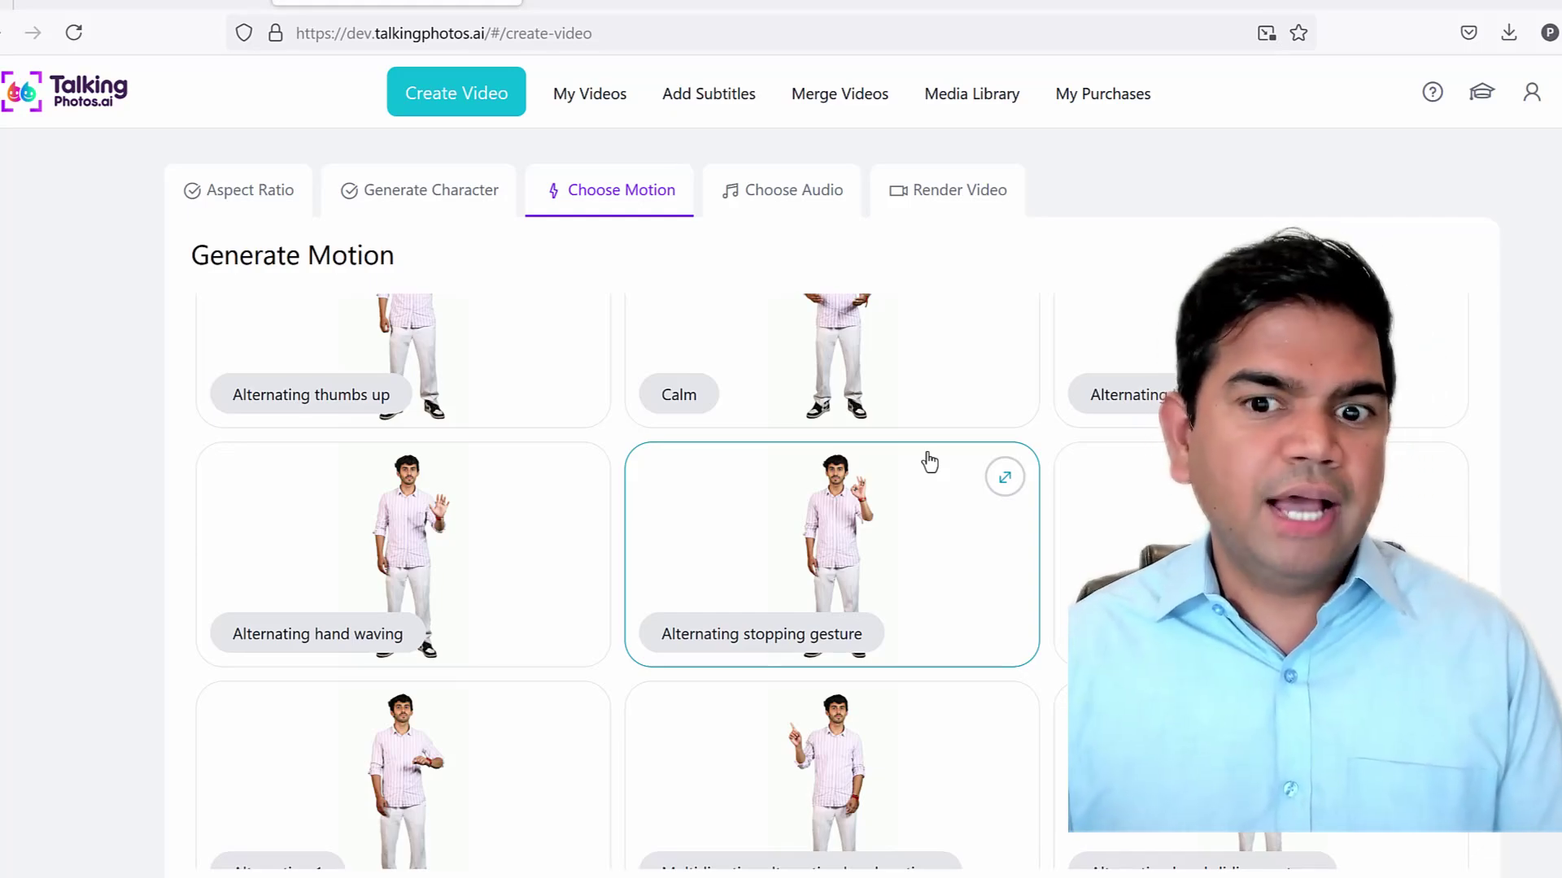
scroll(944, 443, "down", 4)
scroll(903, 425, "down", 4)
scroll(909, 423, "down", 4)
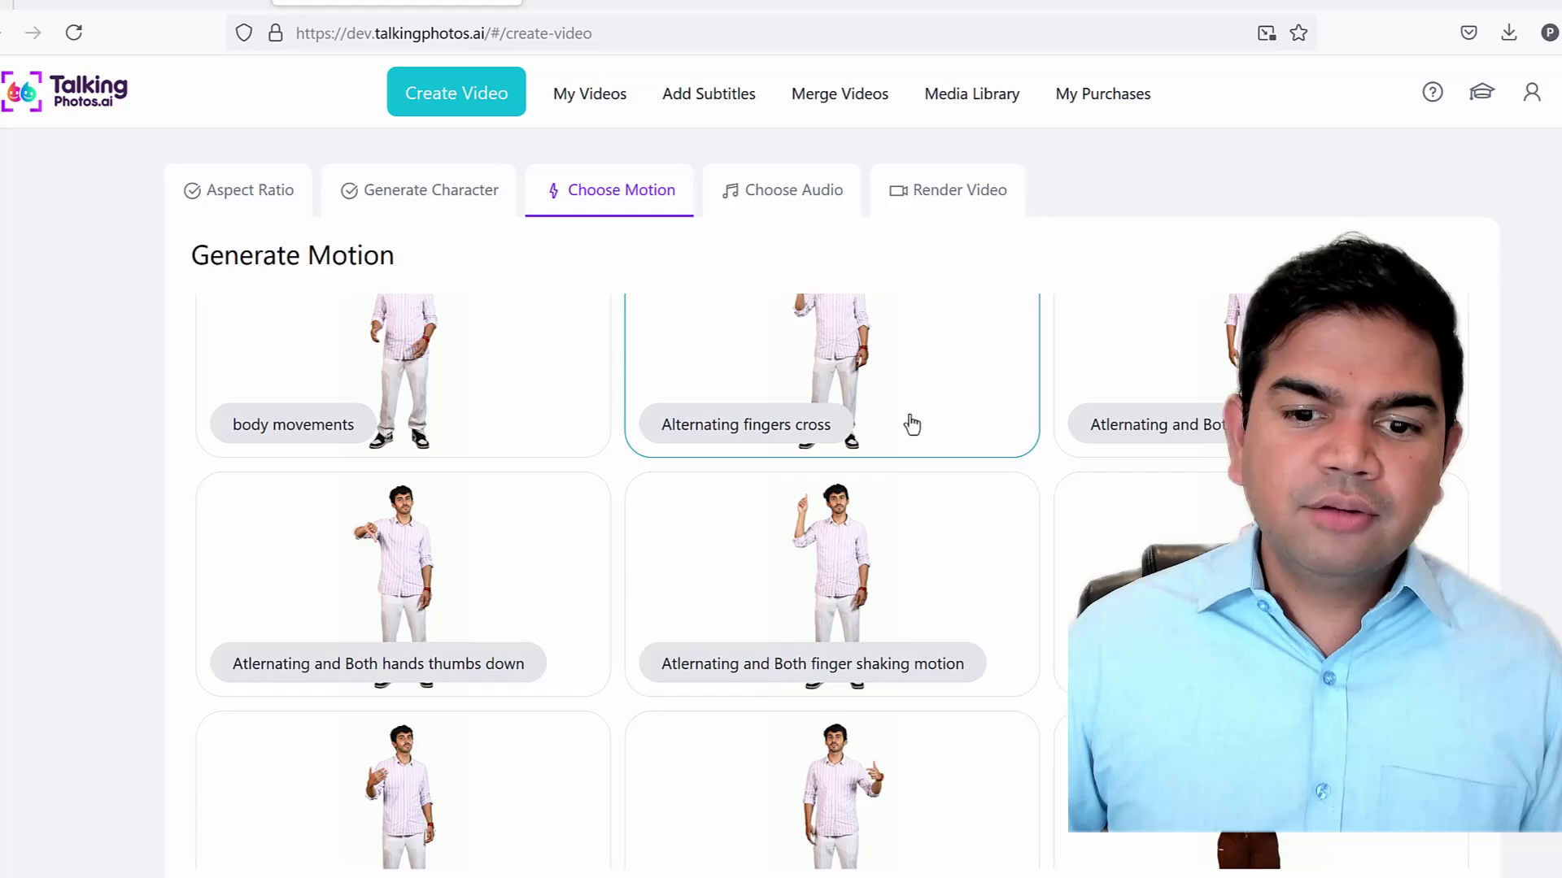
scroll(911, 422, "down", 4)
scroll(960, 447, "down", 3)
scroll(1008, 480, "down", 3)
scroll(1006, 480, "up", 3)
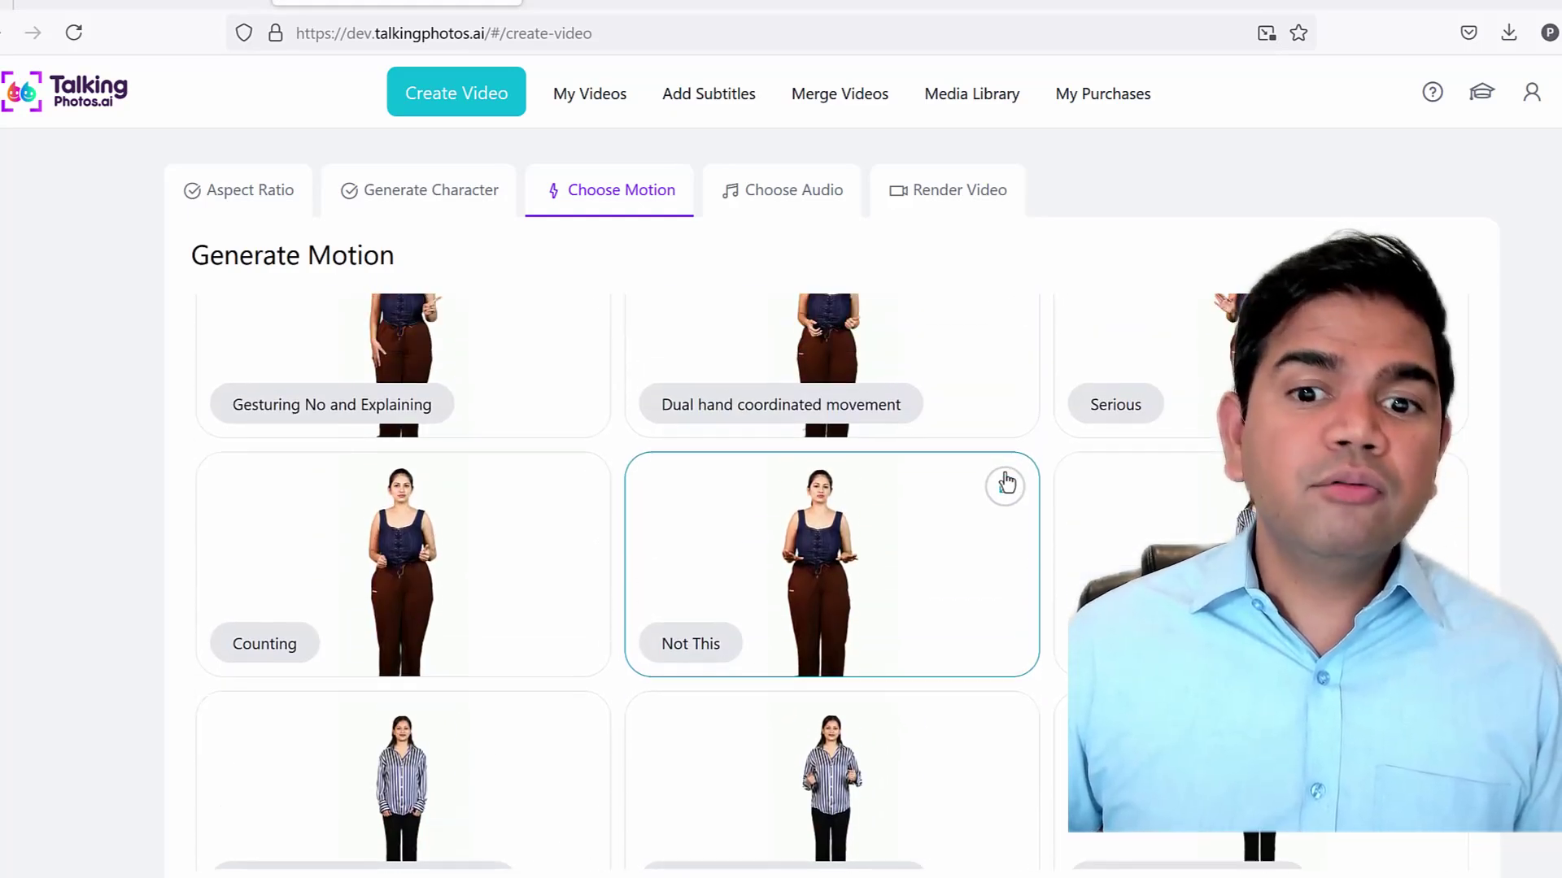
scroll(1006, 481, "up", 4)
scroll(854, 407, "down", 5)
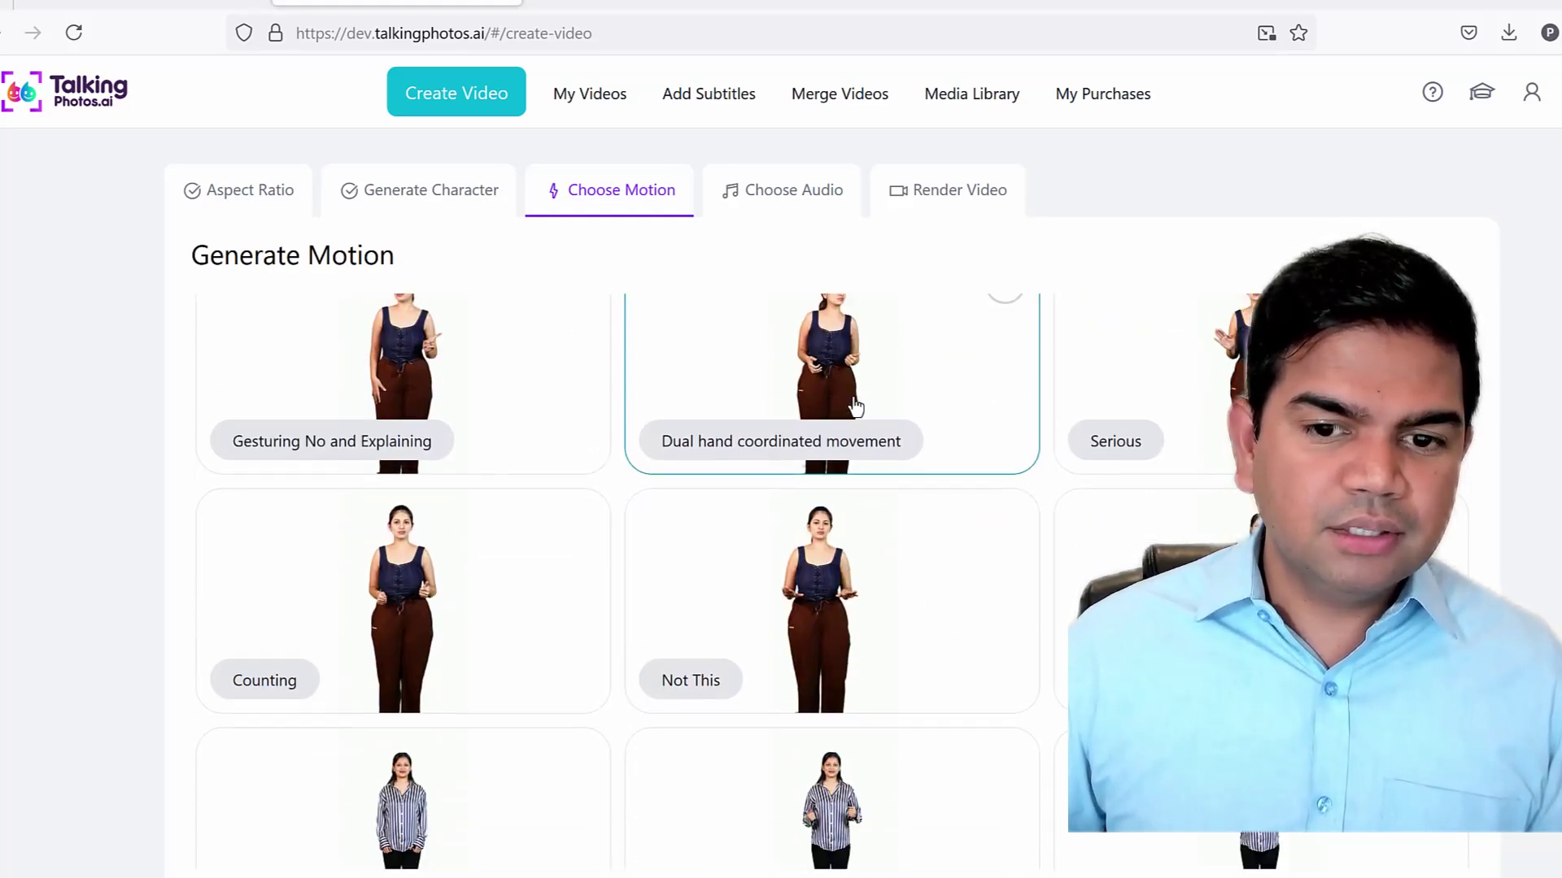
scroll(862, 488, "down", 4)
scroll(868, 520, "down", 3)
scroll(869, 521, "up", 2)
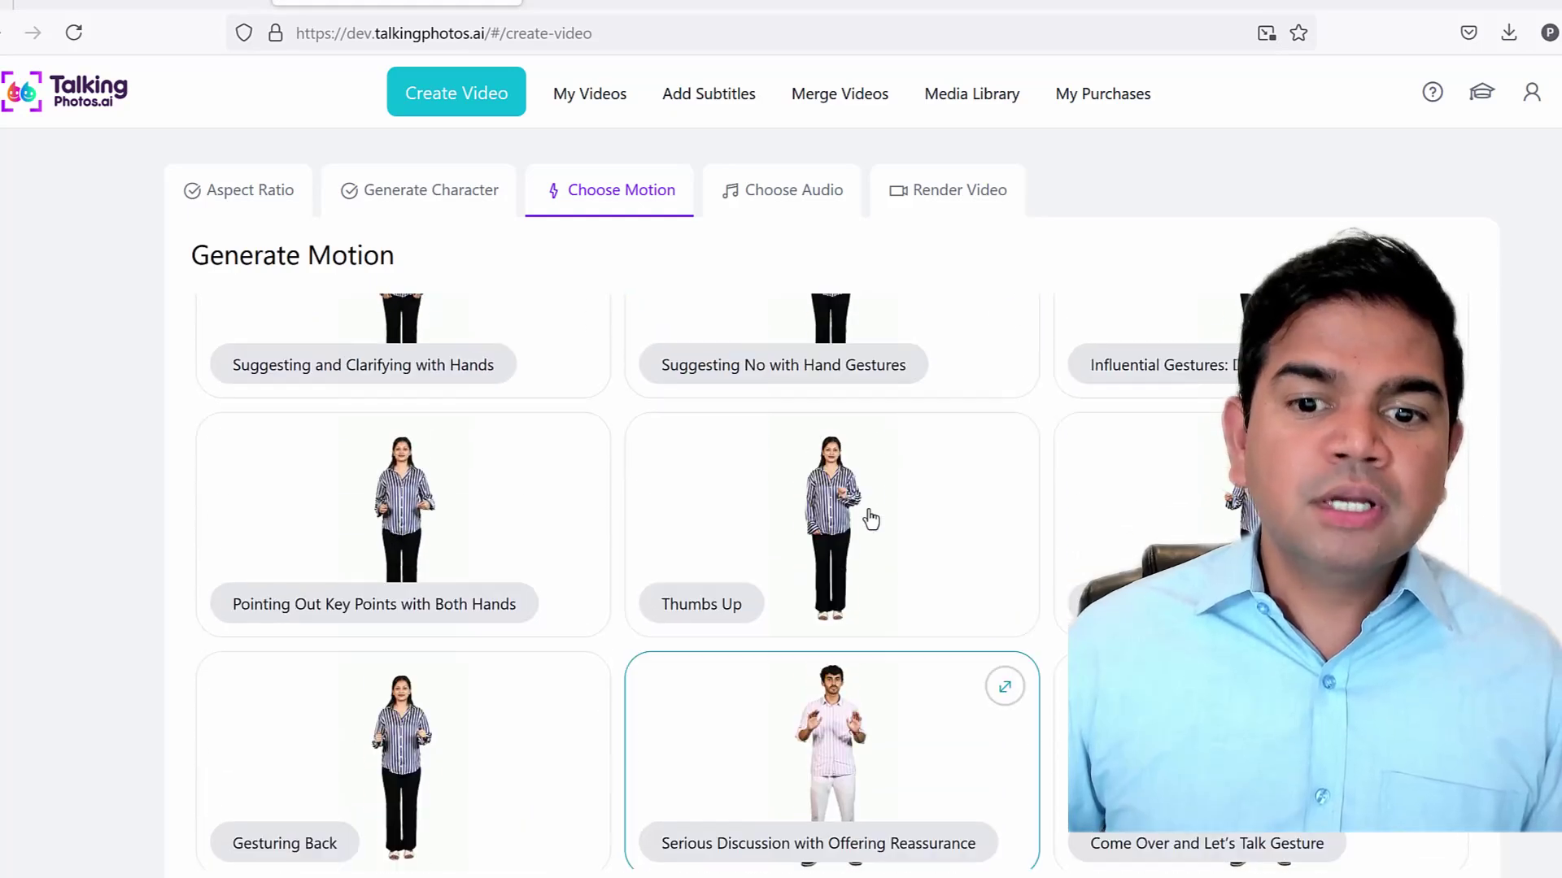
scroll(894, 506, "up", 3)
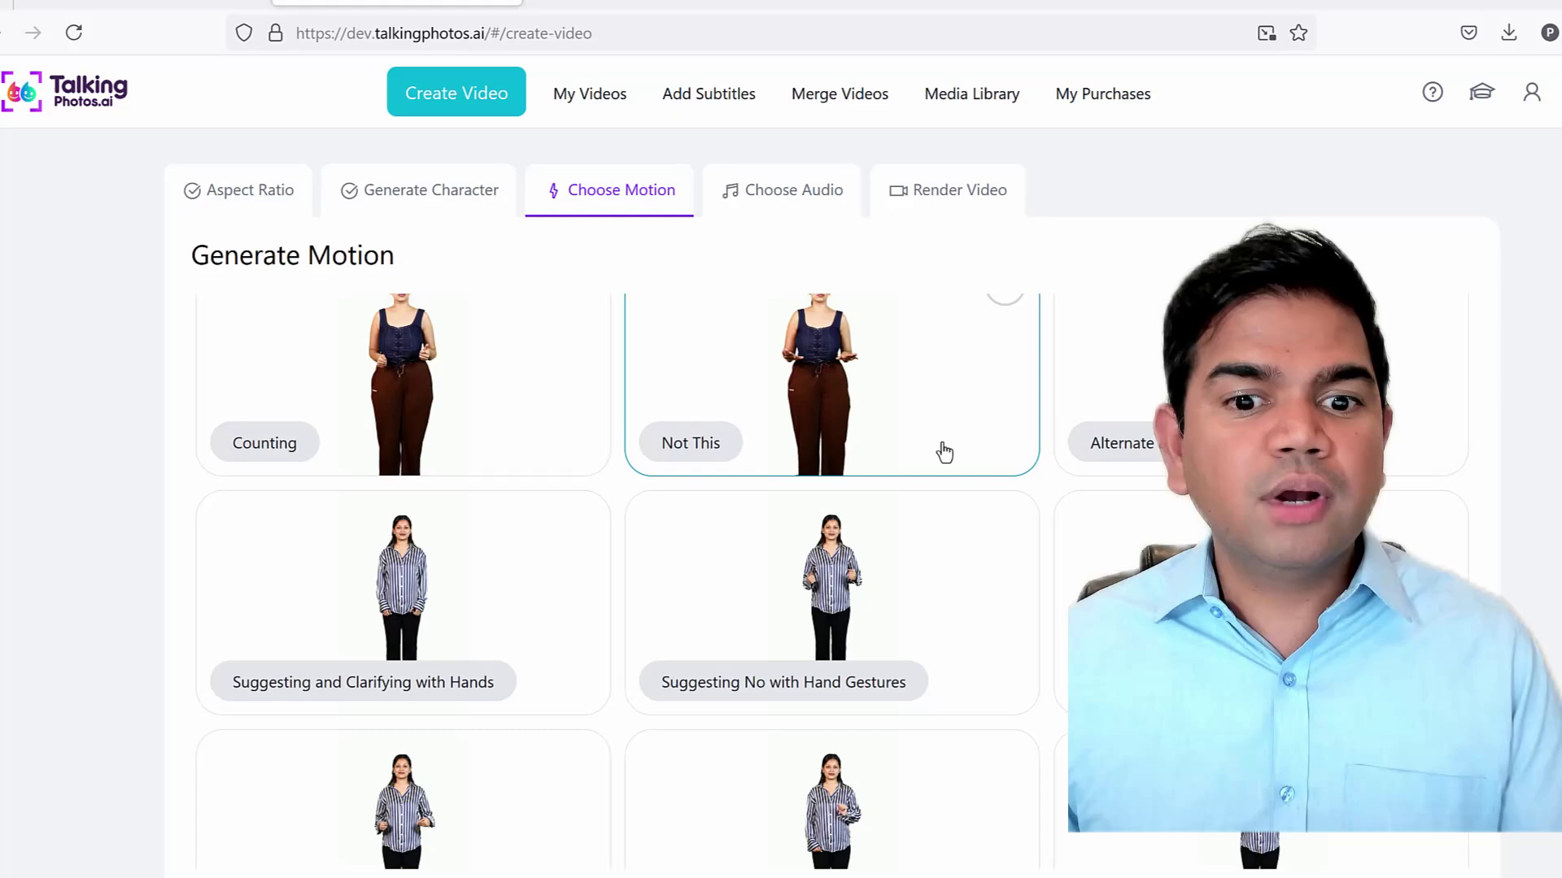
scroll(941, 449, "up", 3)
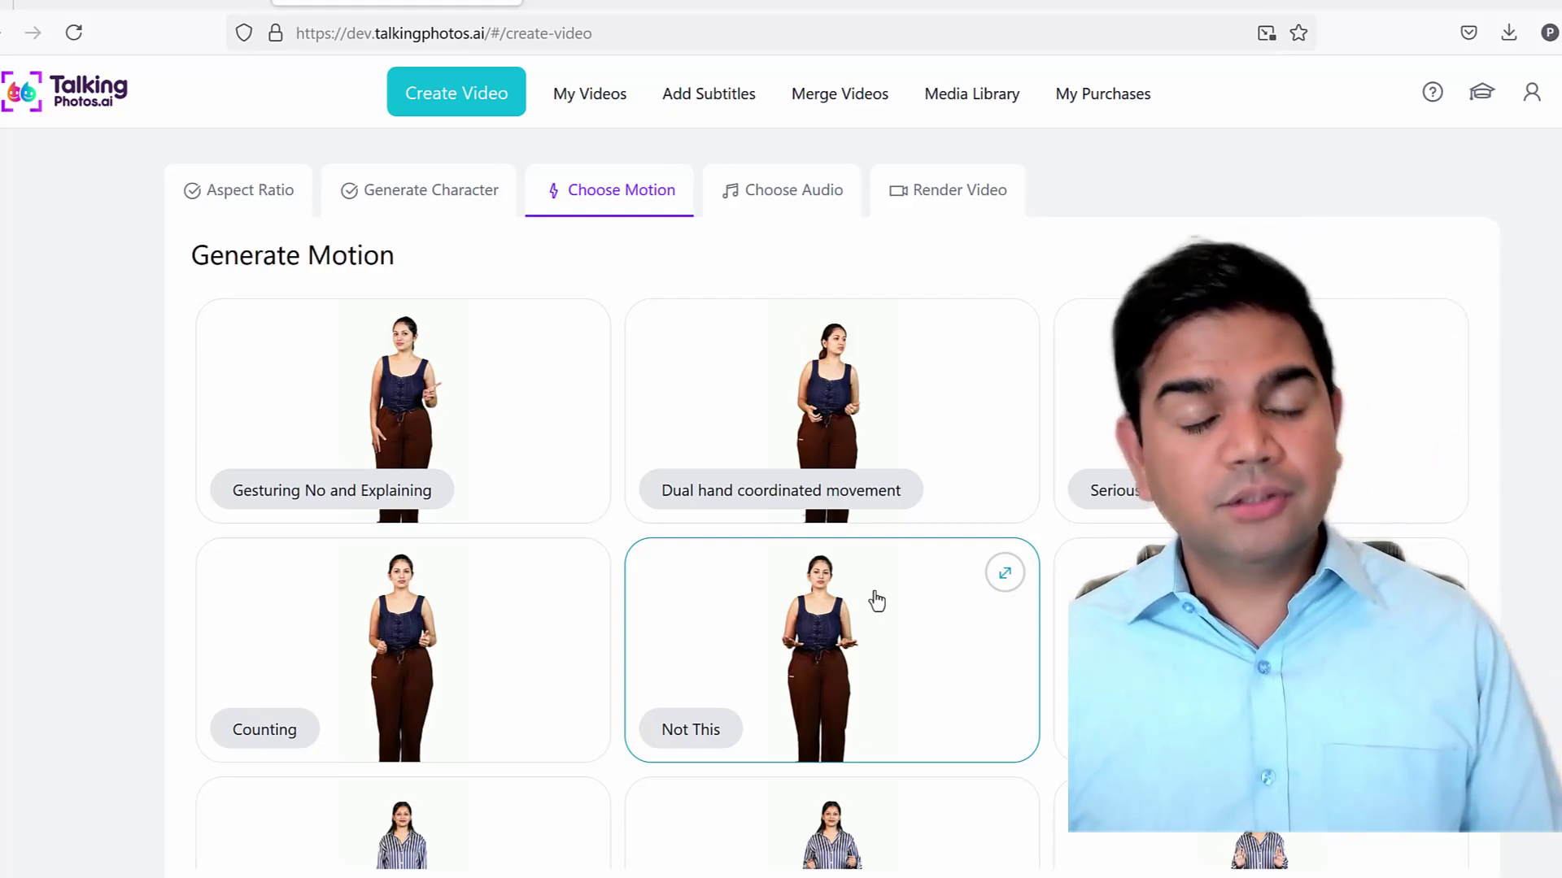
scroll(635, 464, "down", 5)
scroll(759, 492, "down", 3)
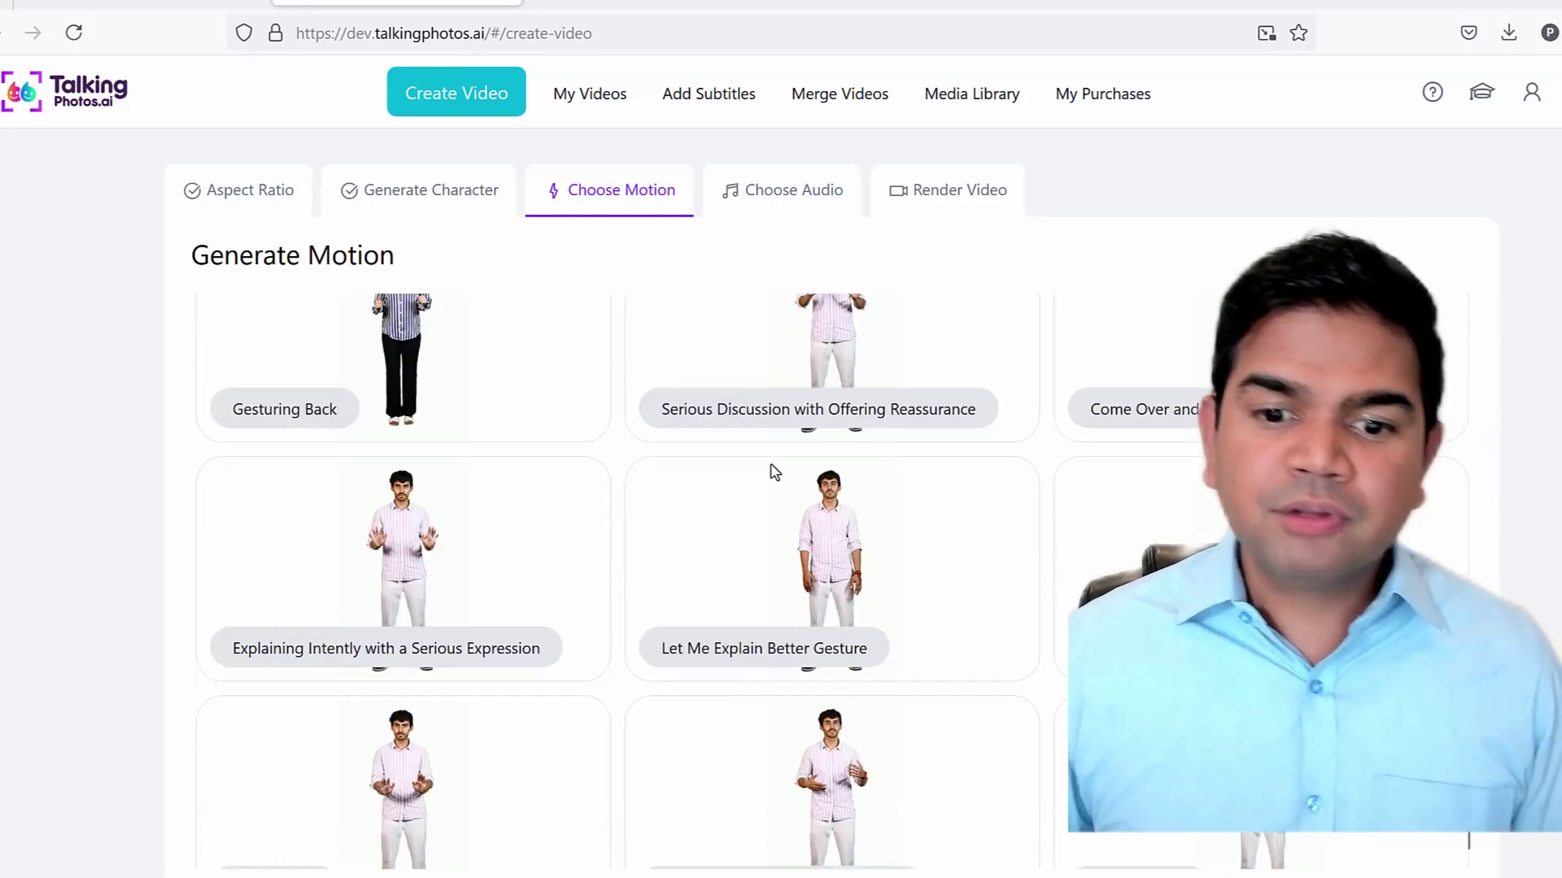
scroll(774, 467, "down", 2)
scroll(879, 545, "down", 5)
scroll(879, 537, "down", 5)
scroll(880, 535, "down", 5)
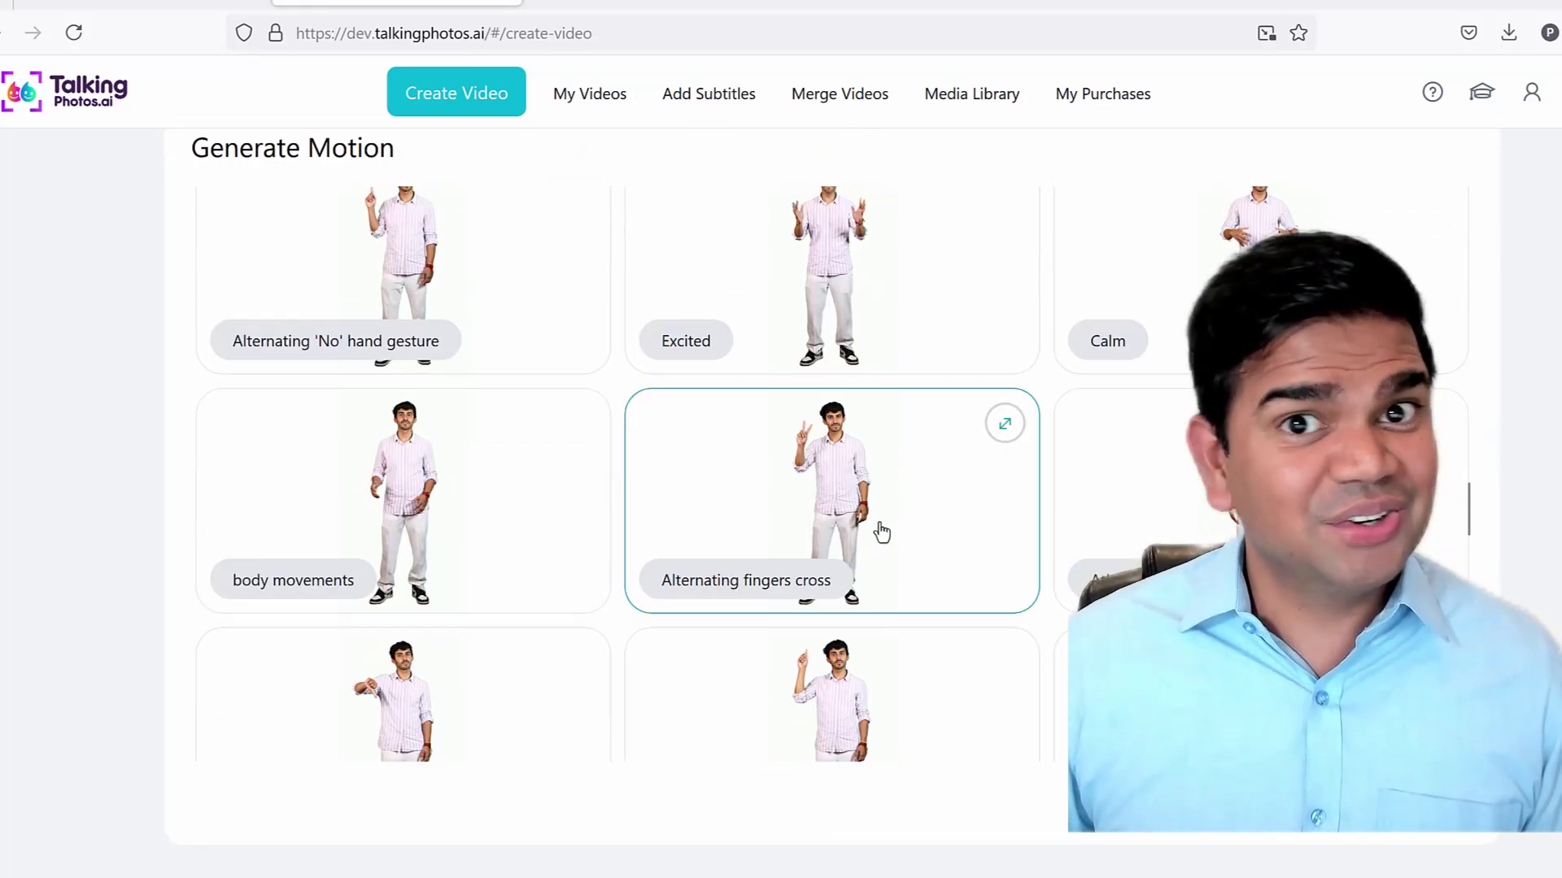
scroll(882, 533, "down", 5)
scroll(880, 524, "up", 3)
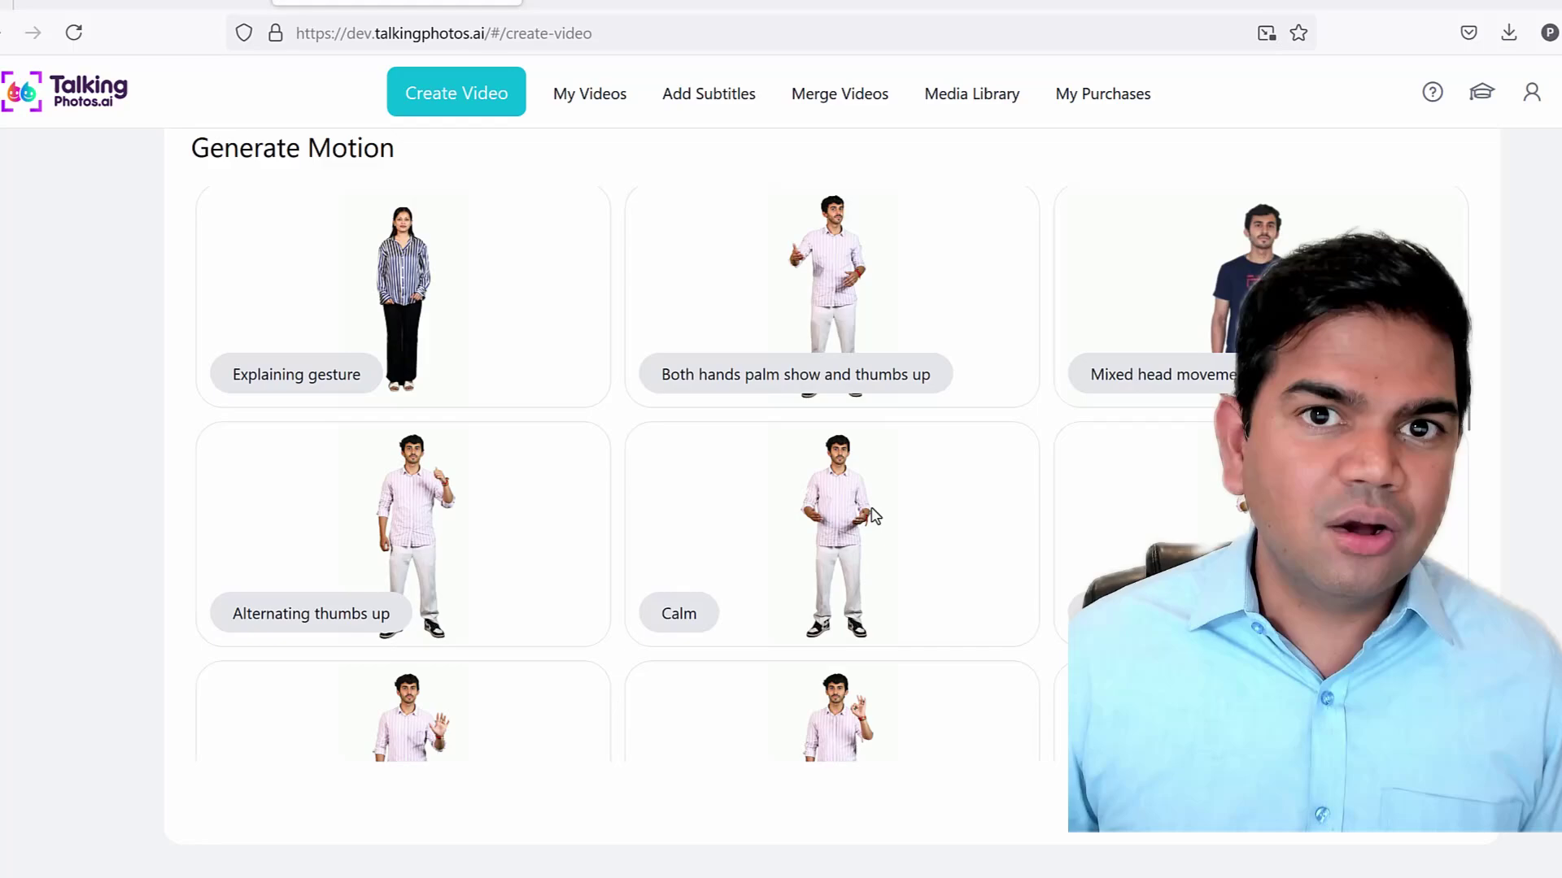
scroll(879, 516, "down", 3)
scroll(878, 514, "up", 3)
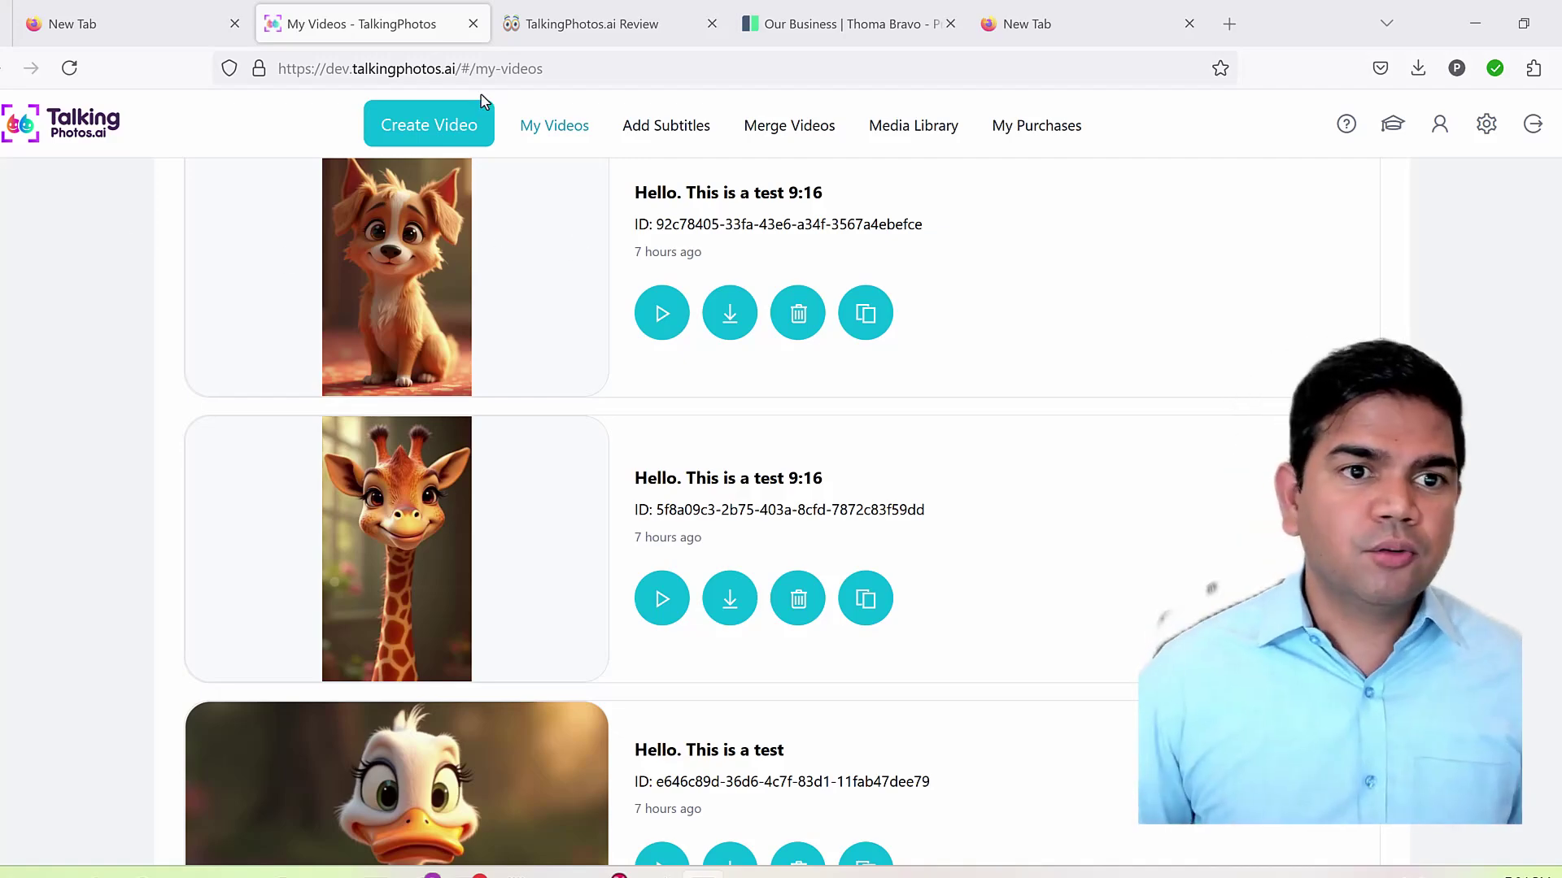
Start a new Human Video in the 9:16 portrait aspect ratio
left_click(407, 126)
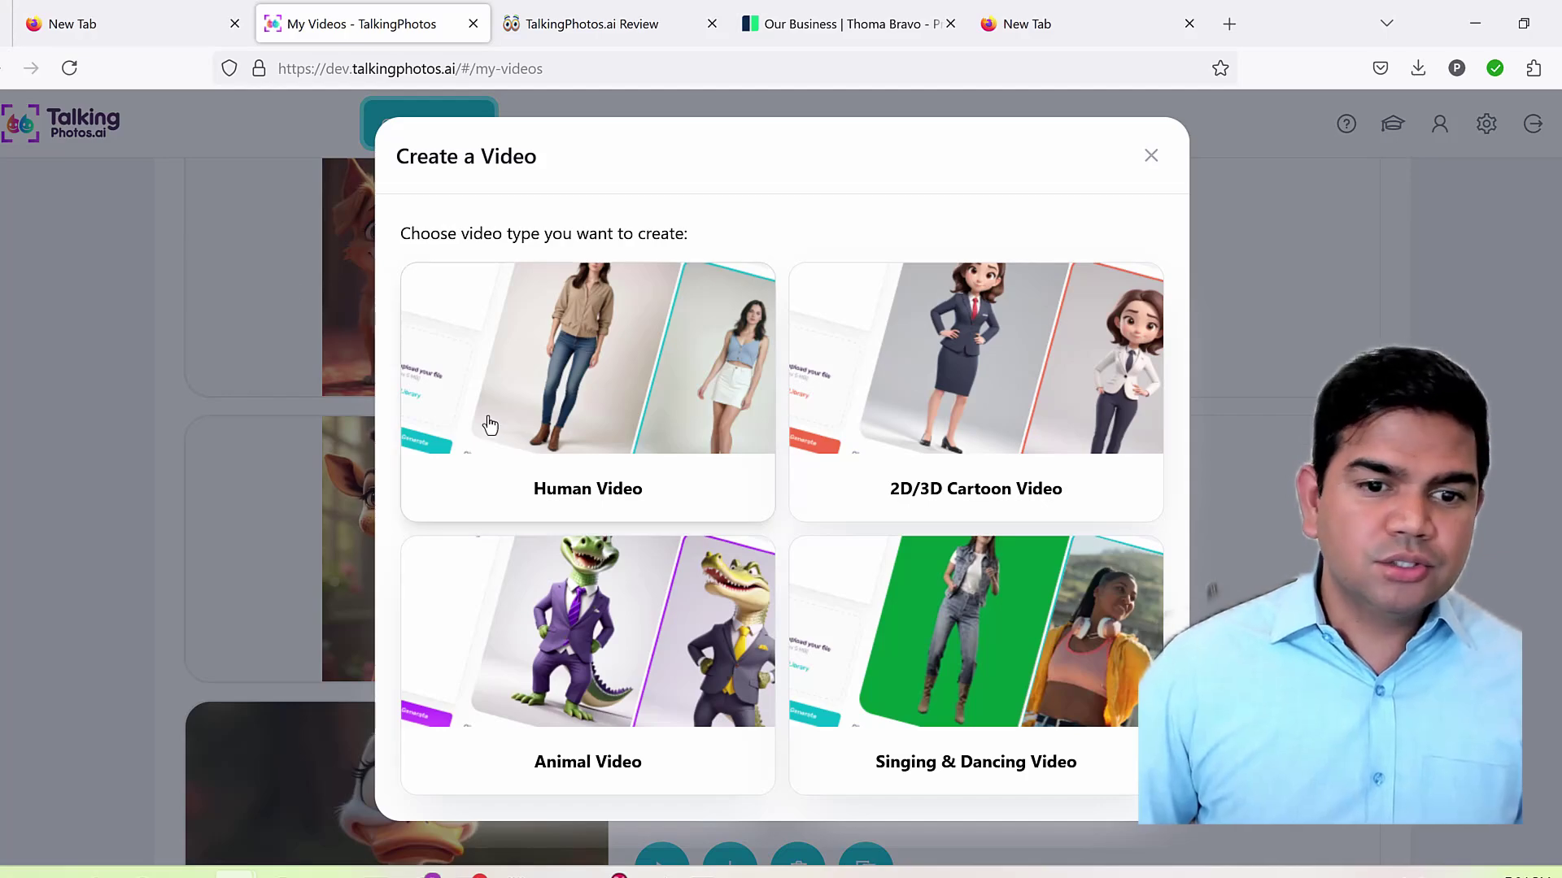
left_click(610, 382)
left_click(1142, 387)
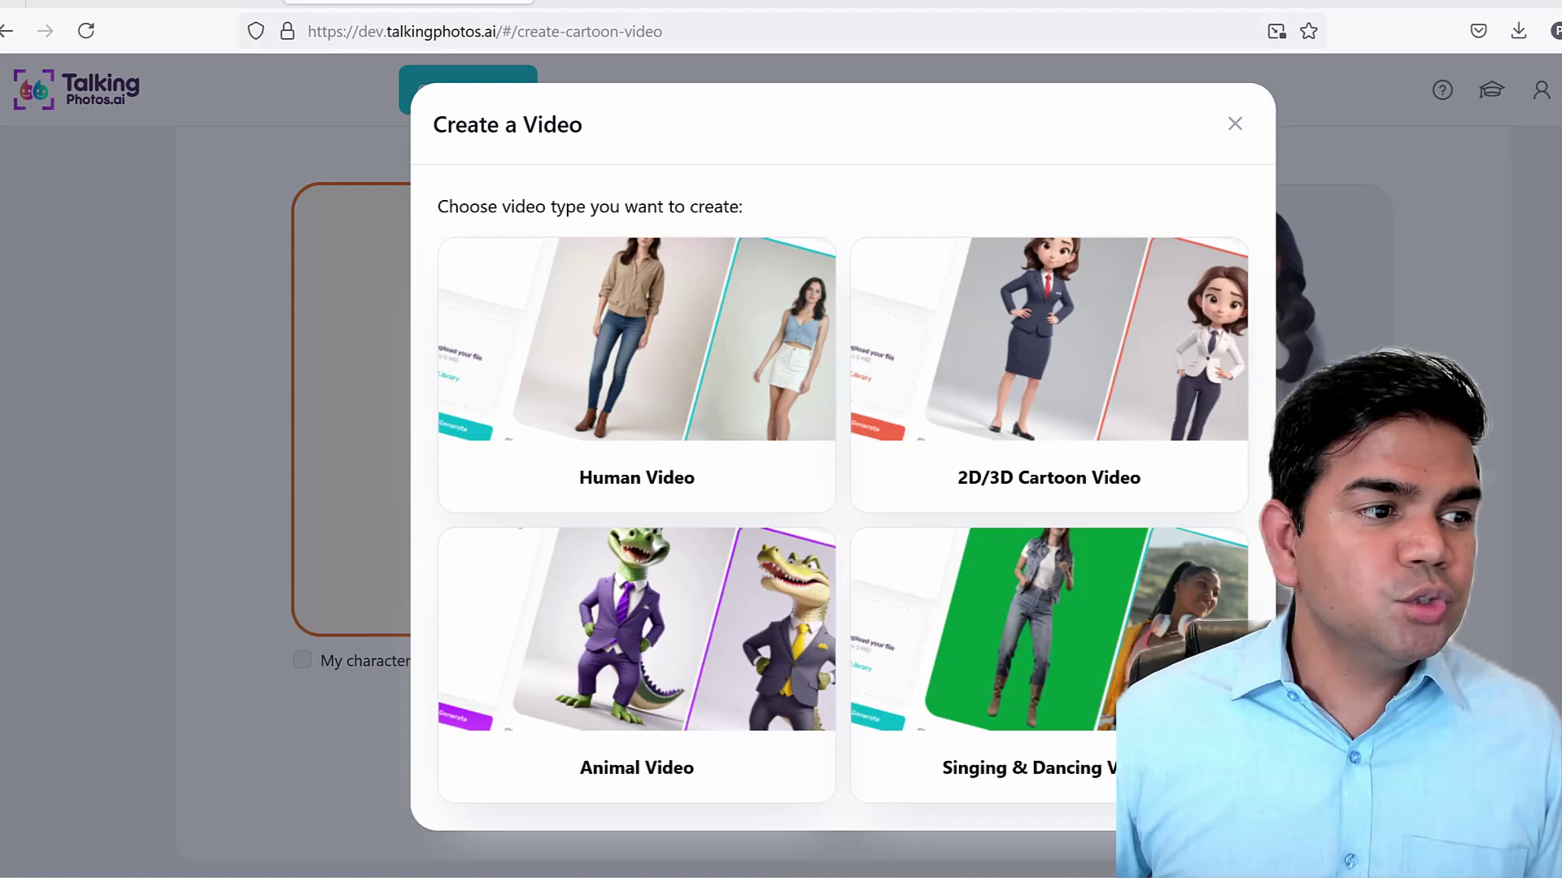
Choose 2D/3D Cartoon Video as the new video type
left_click_drag(1163, 506, 1054, 157)
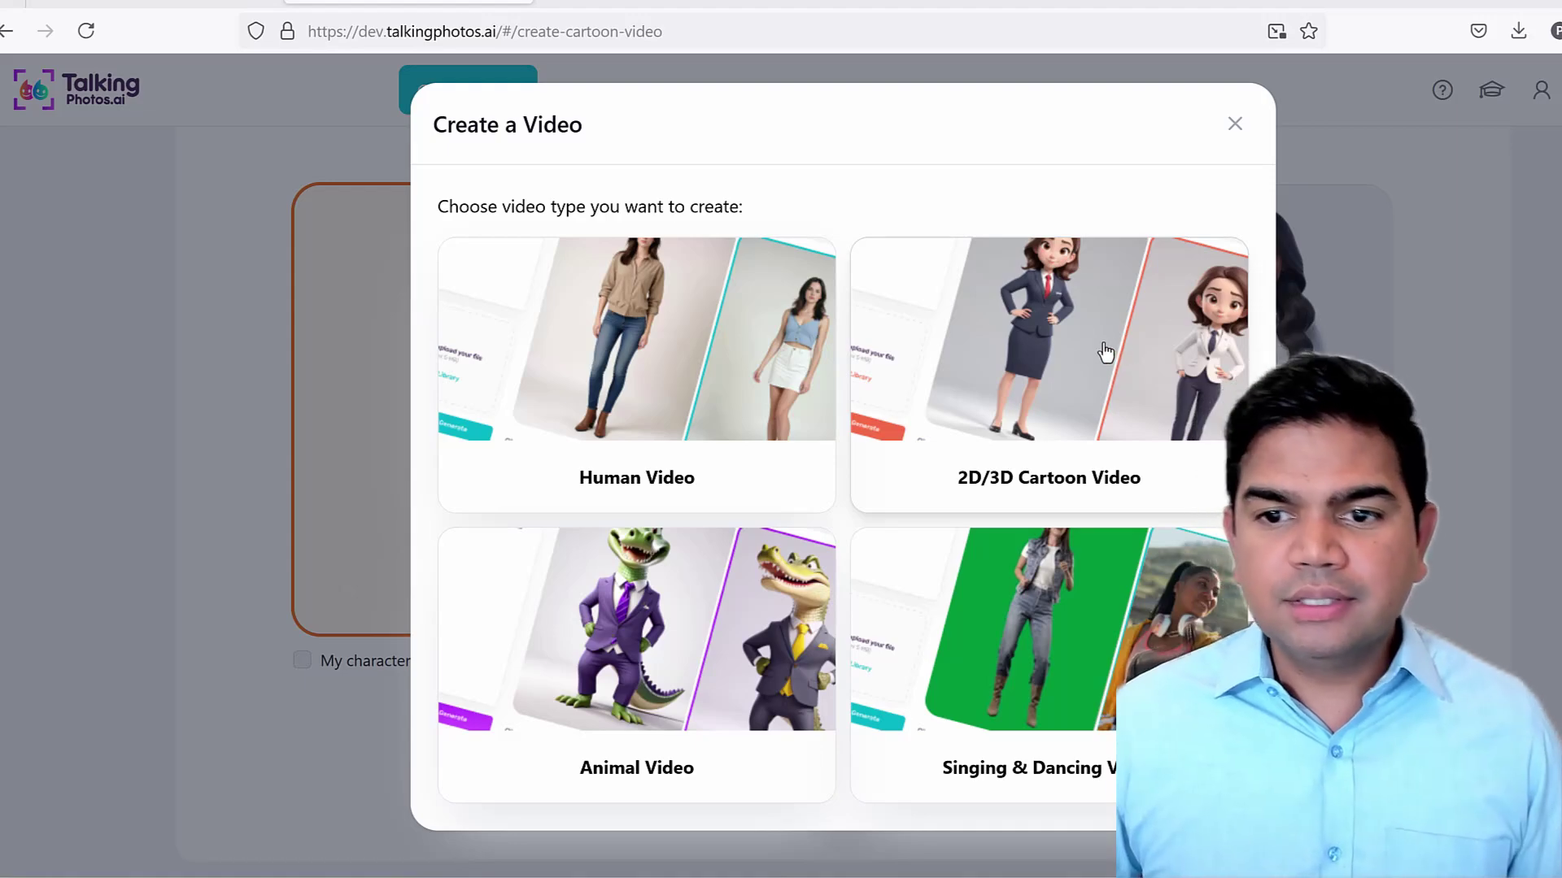
left_click(1119, 348)
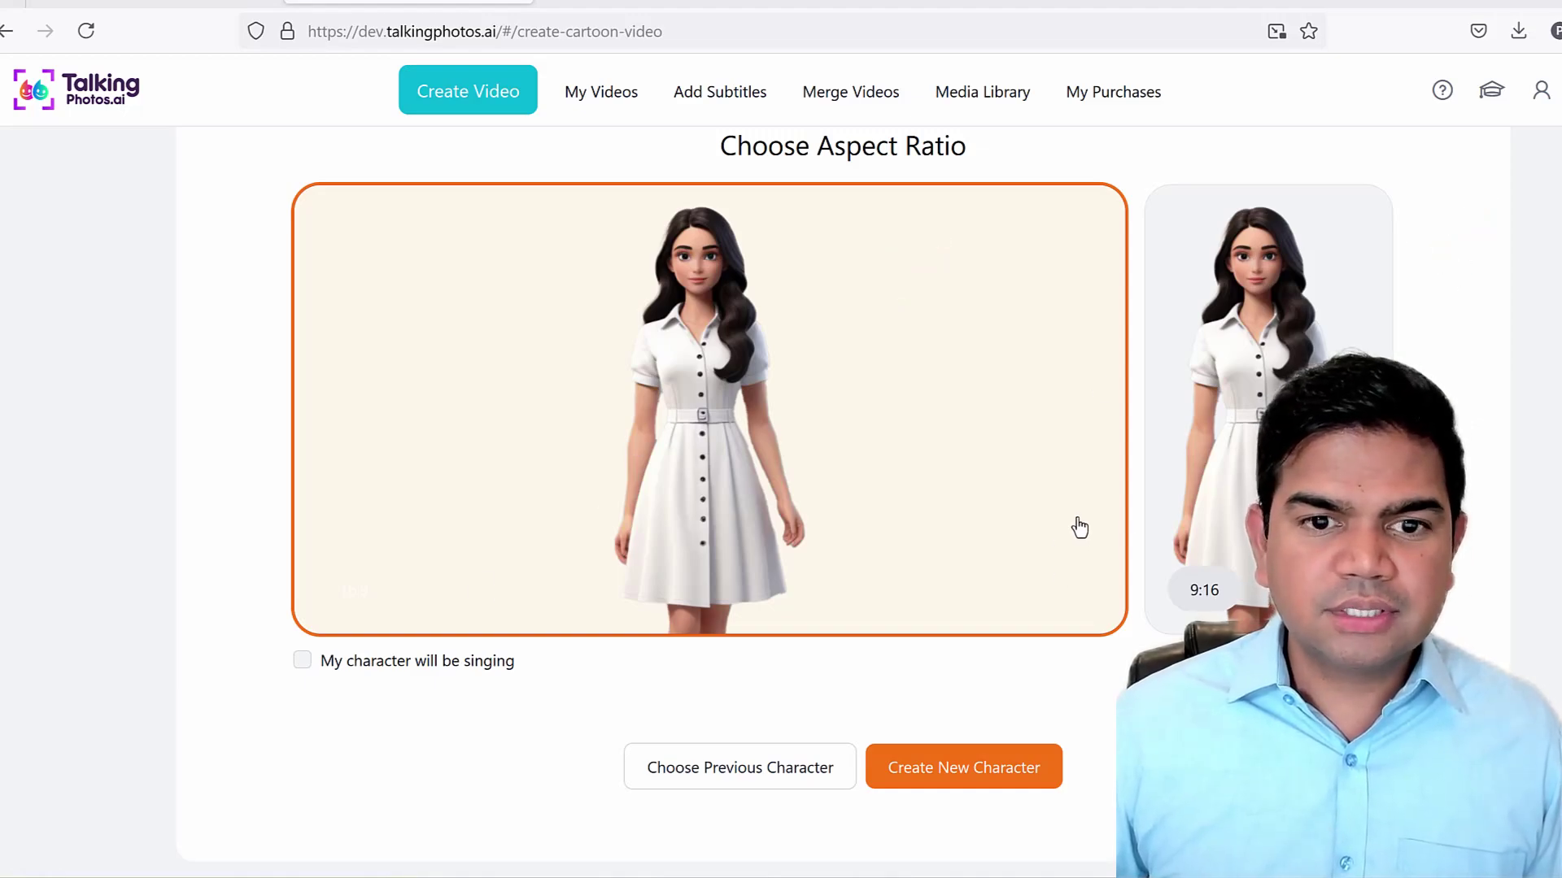
Create a new Female, White, 3D cartoon character and begin the businesswoman prompt
left_click(1002, 785)
left_click(269, 223)
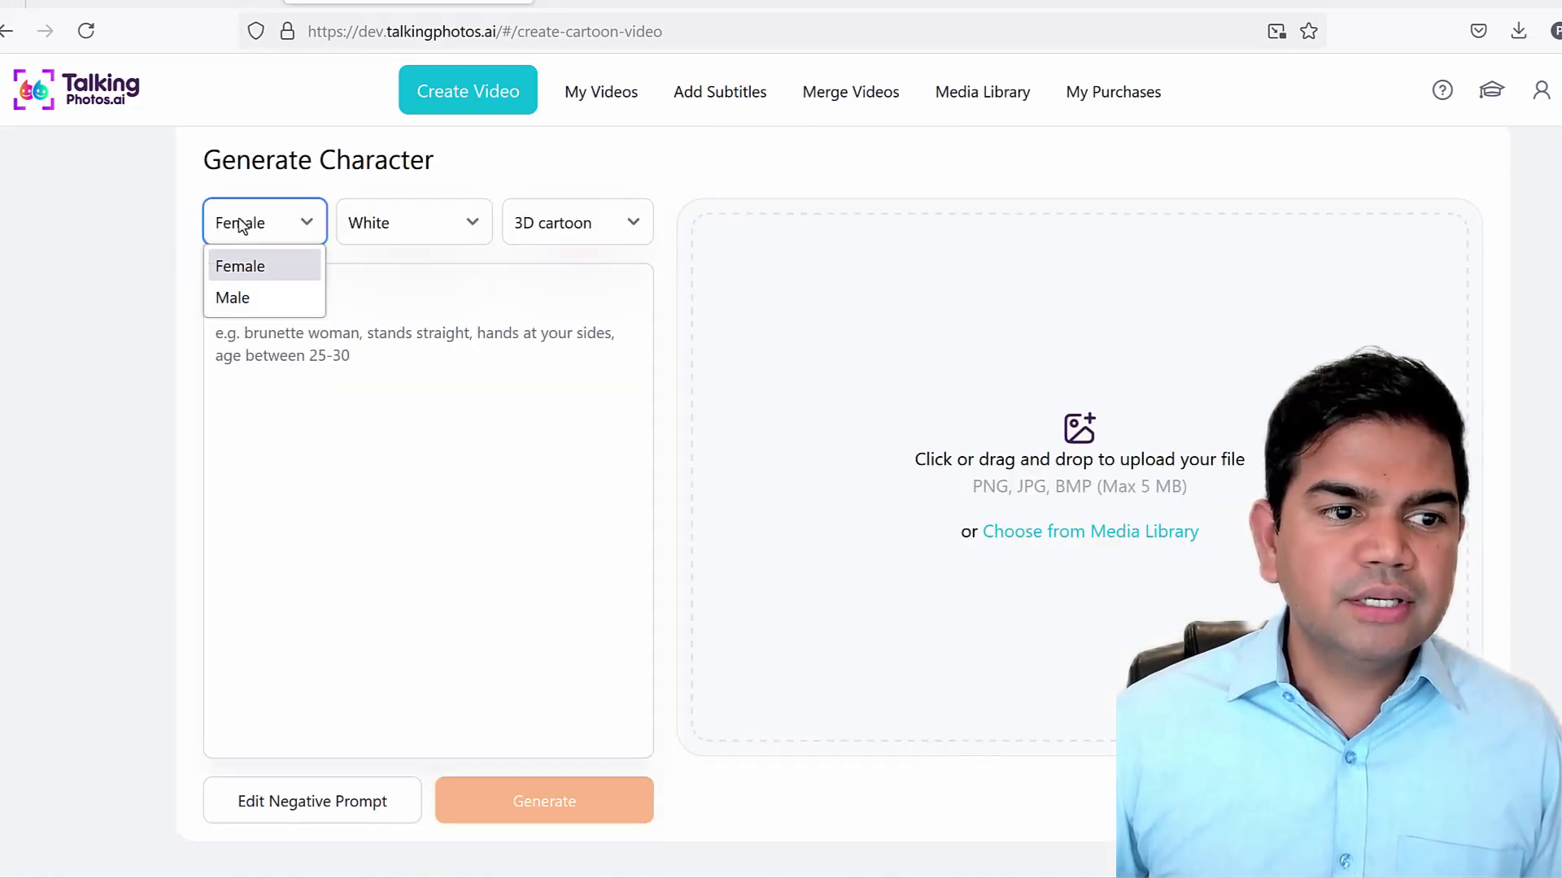
left_click(240, 261)
left_click(394, 228)
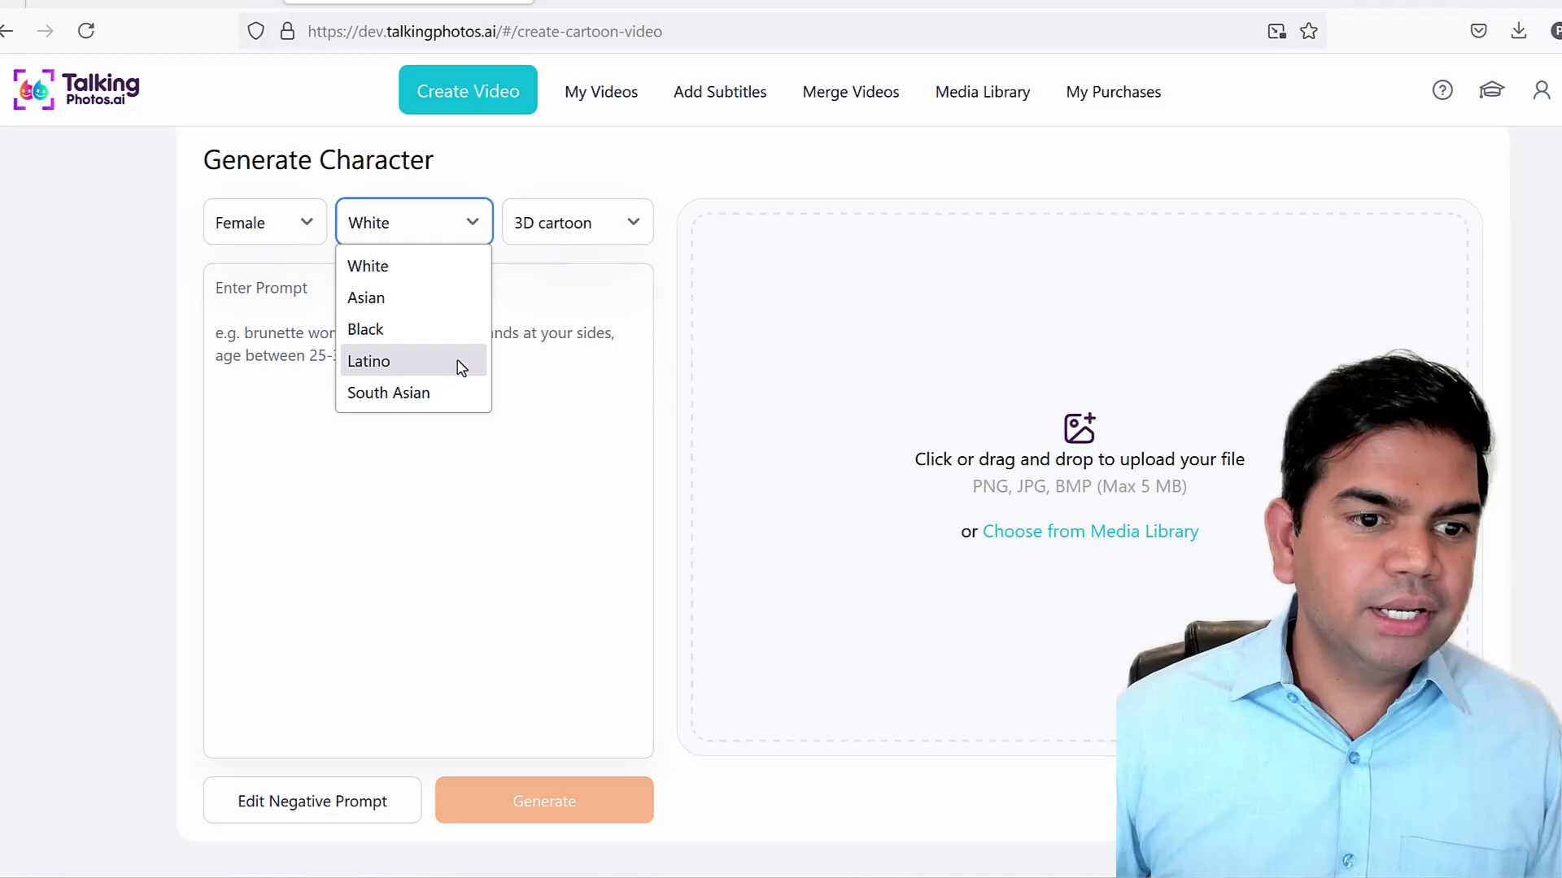
left_click(358, 266)
left_click(321, 233)
left_click(450, 235)
left_click(594, 225)
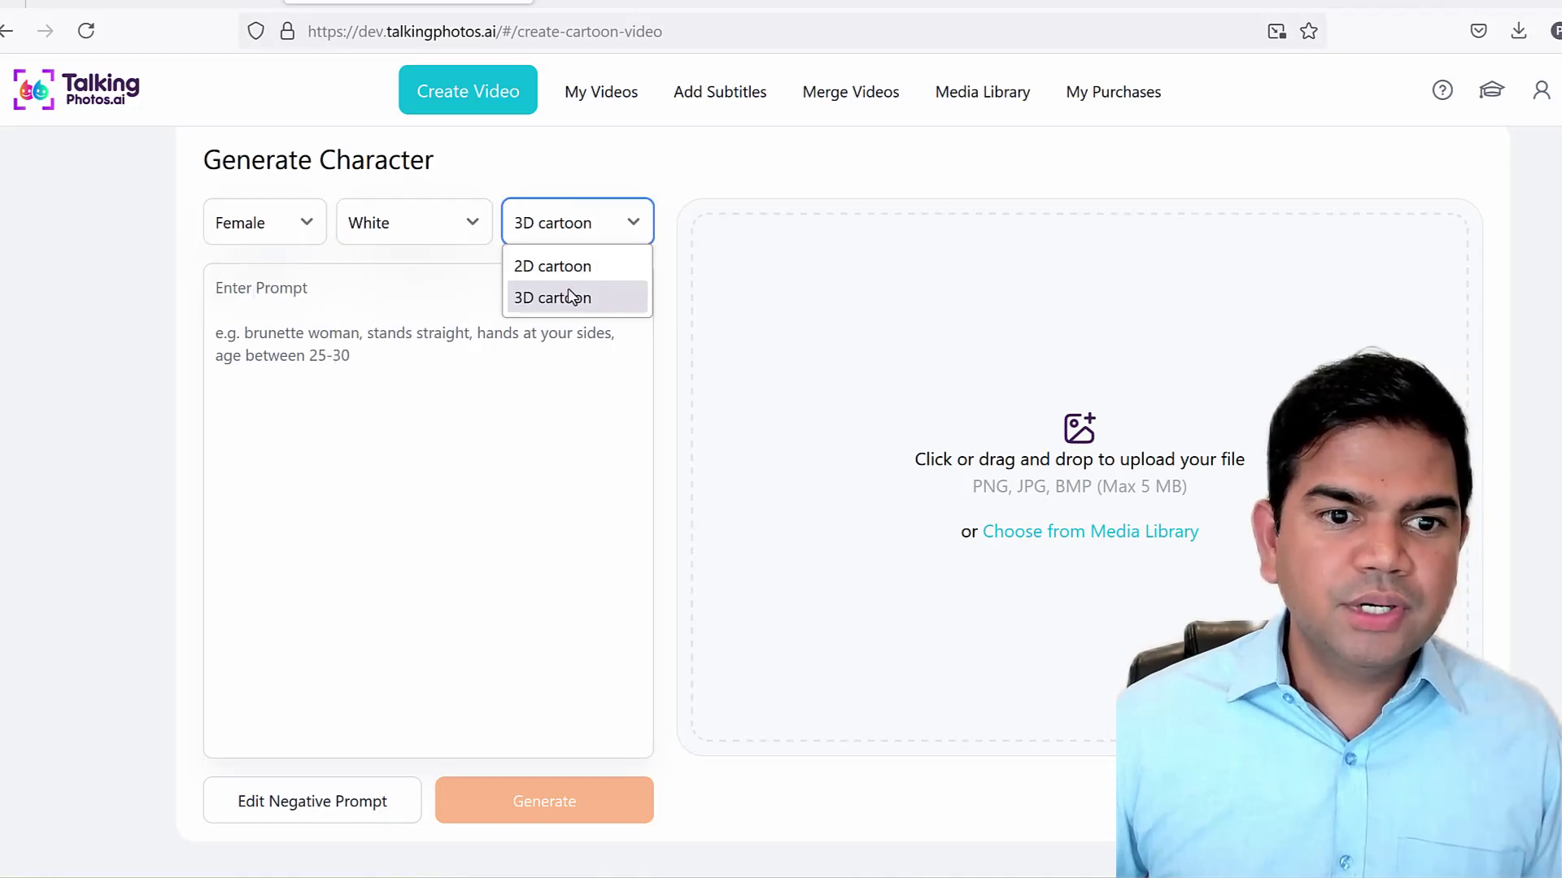
left_click(550, 394)
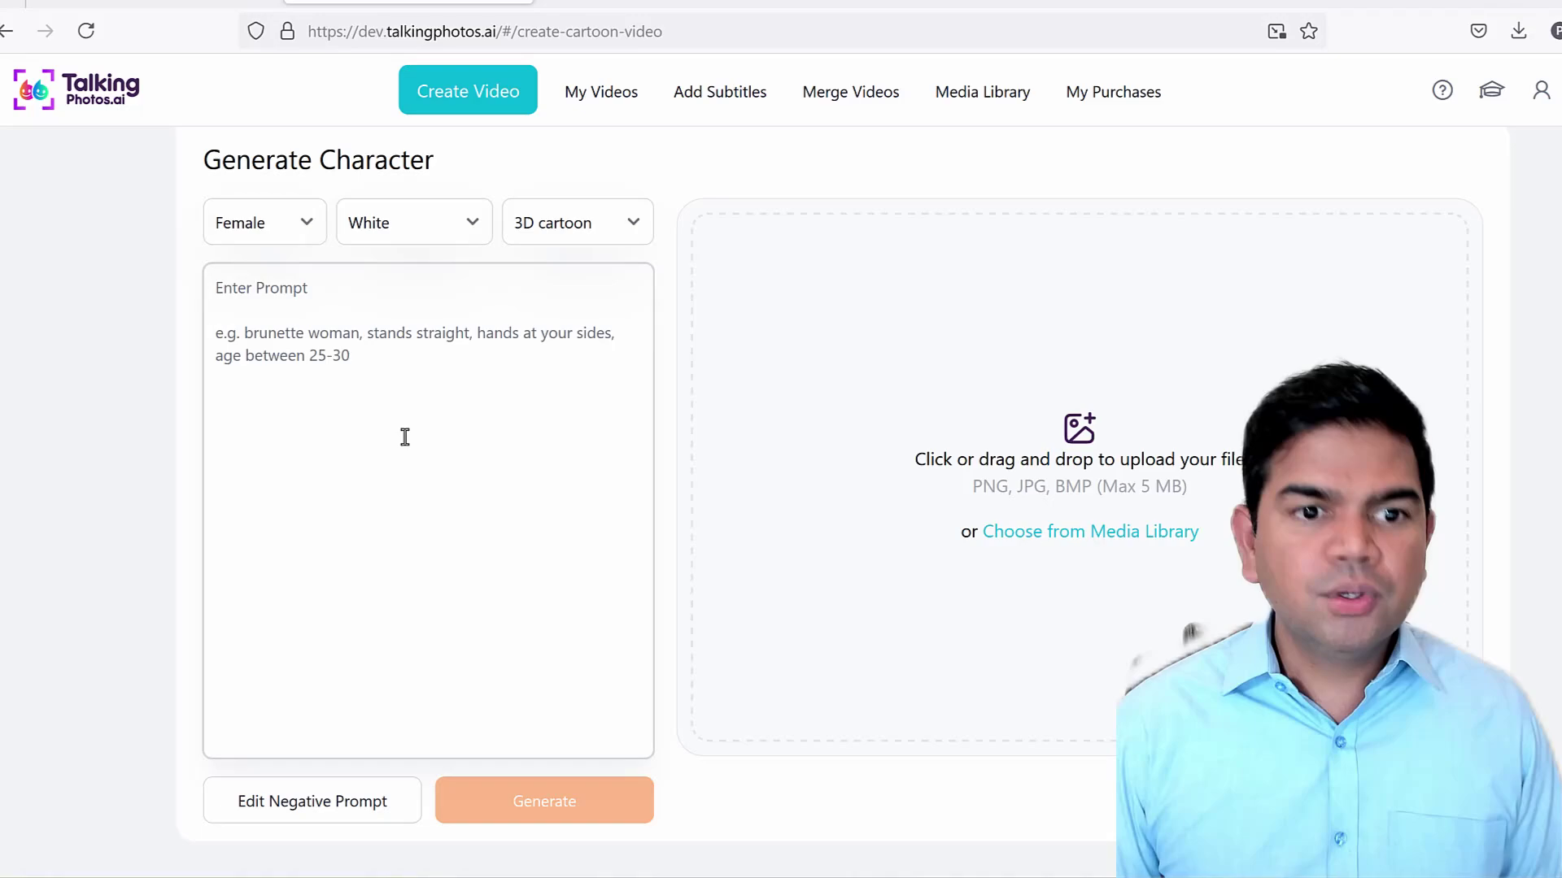
type("bu")
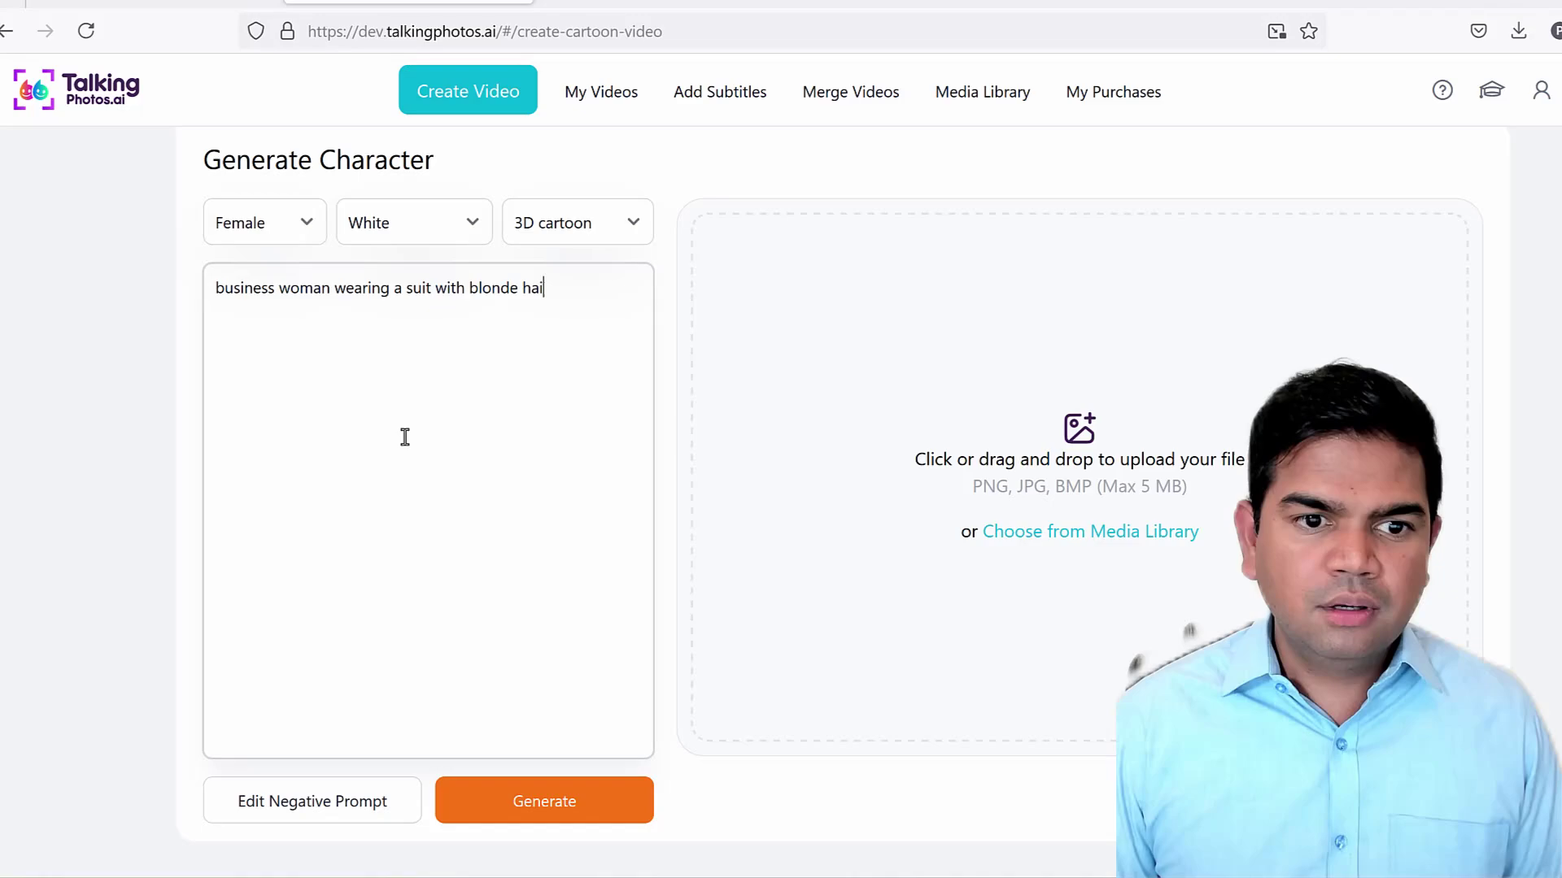
Generate the businesswoman, then regenerate her with red curly hair in Disney/Pixar 3D style
type("yes")
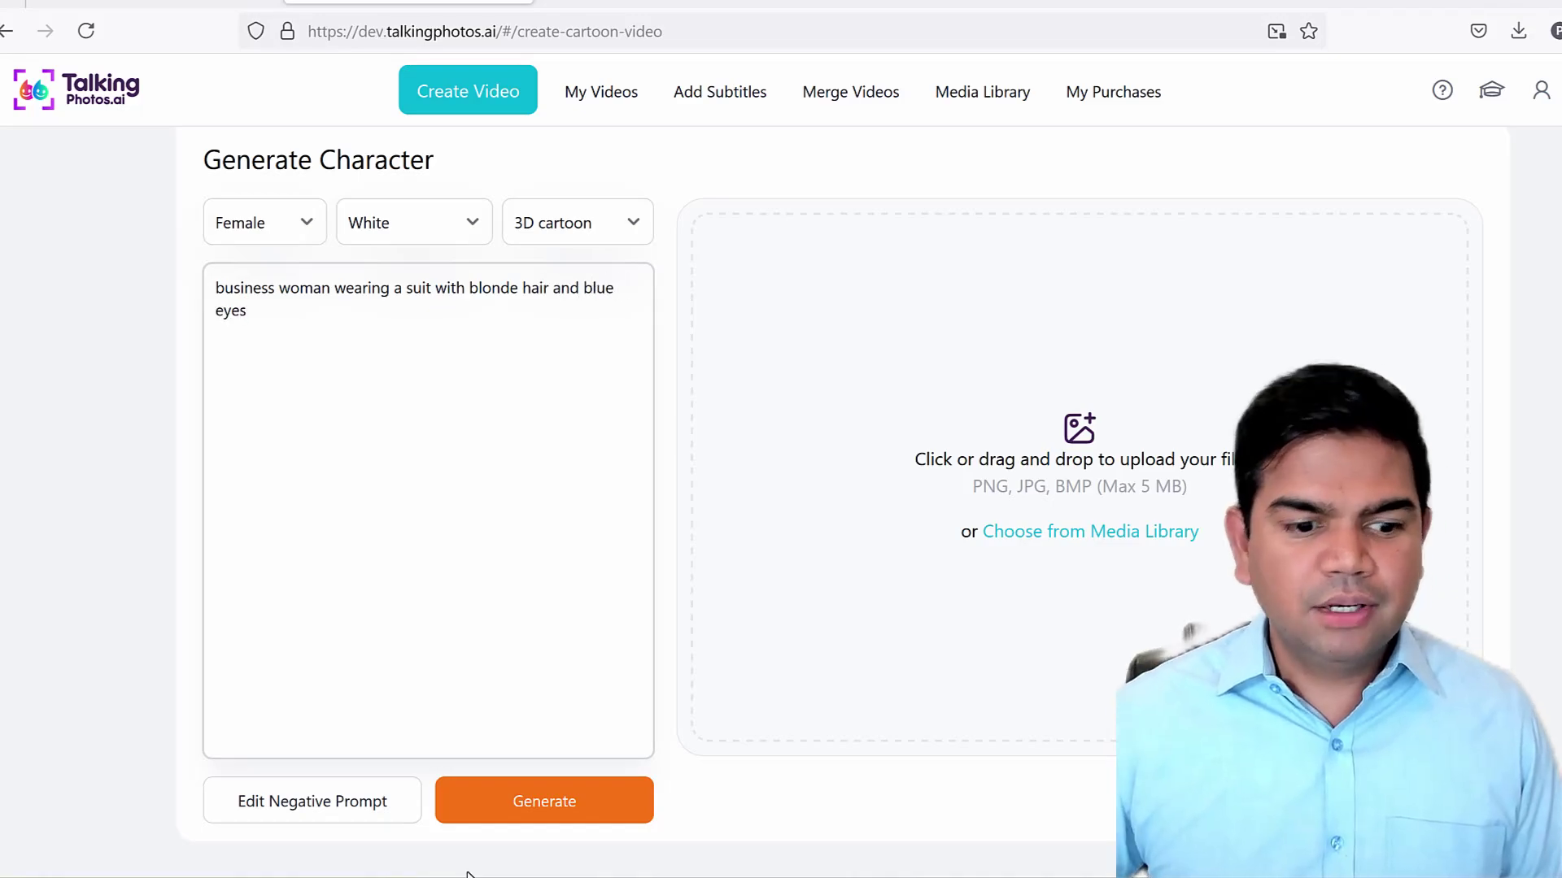
left_click(537, 807)
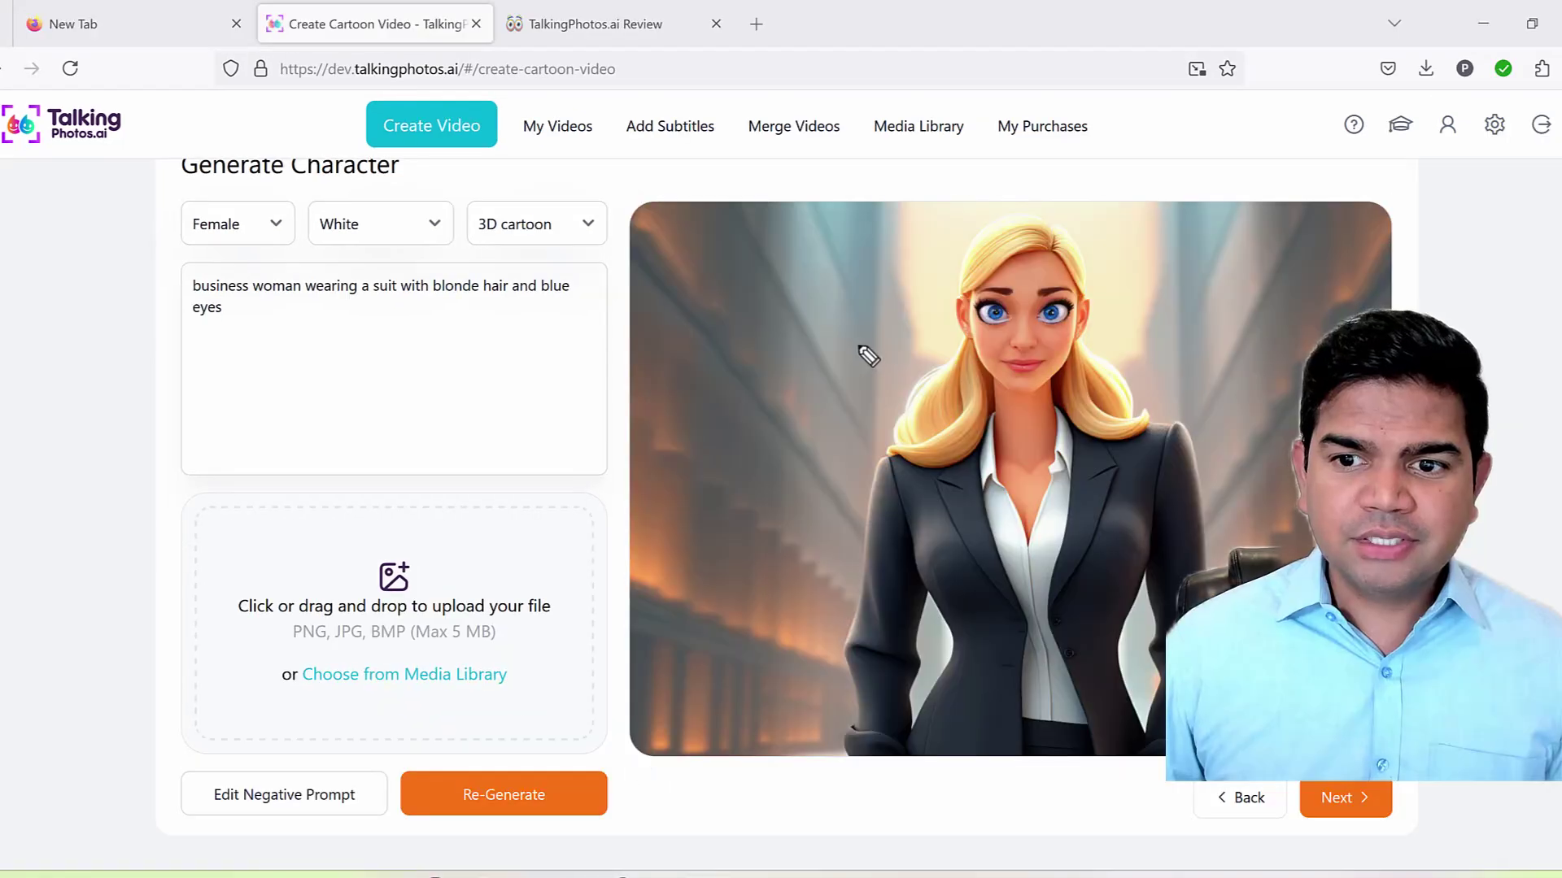
left_click_drag(860, 343, 757, 285)
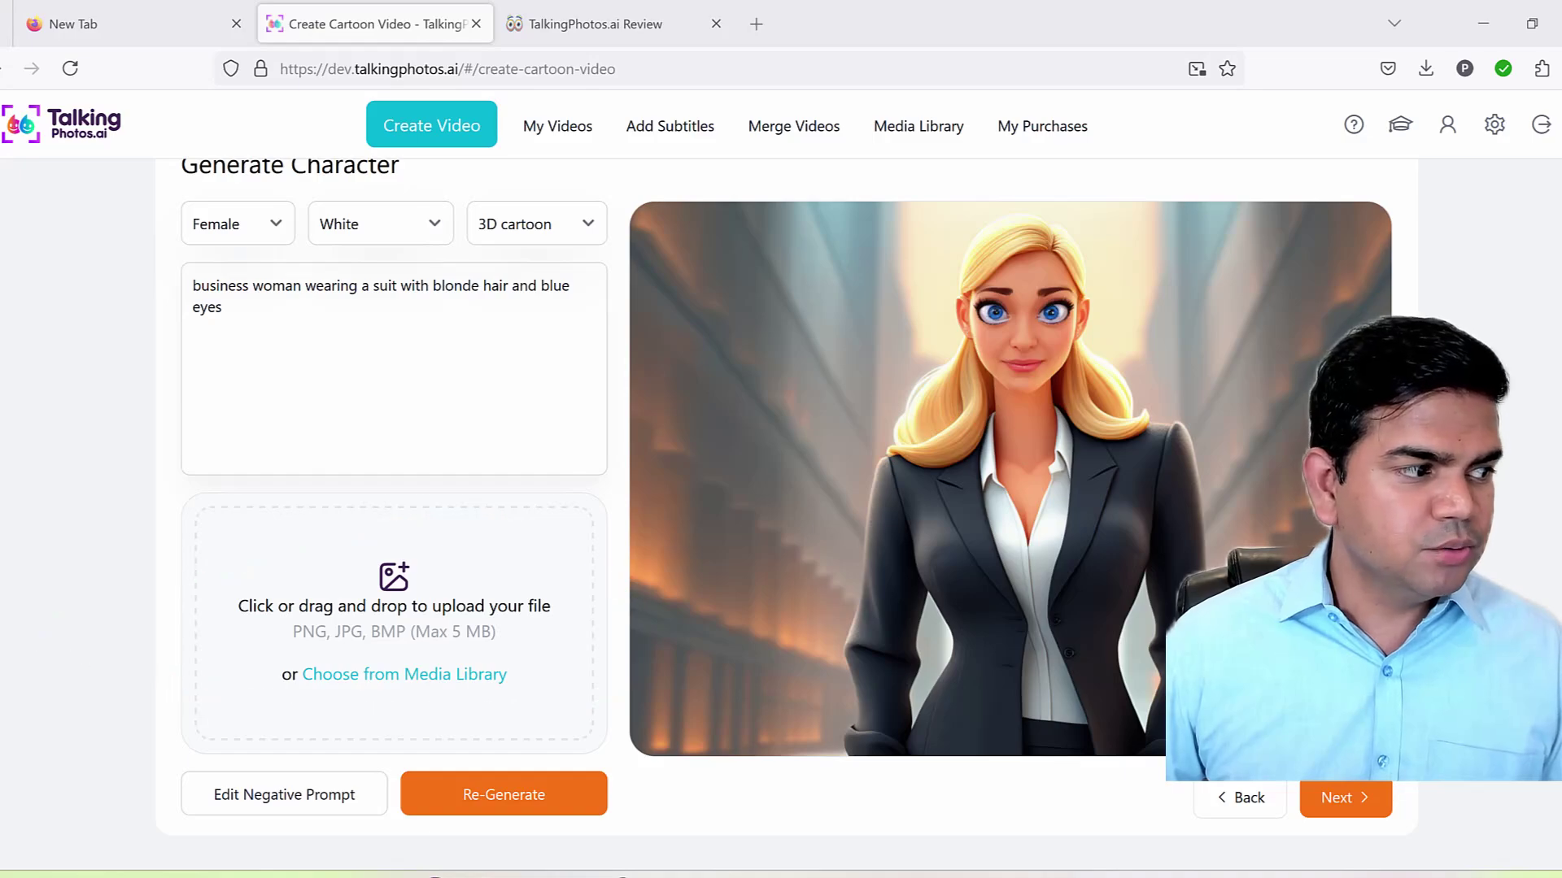
left_click_drag(144, 556, 399, 634)
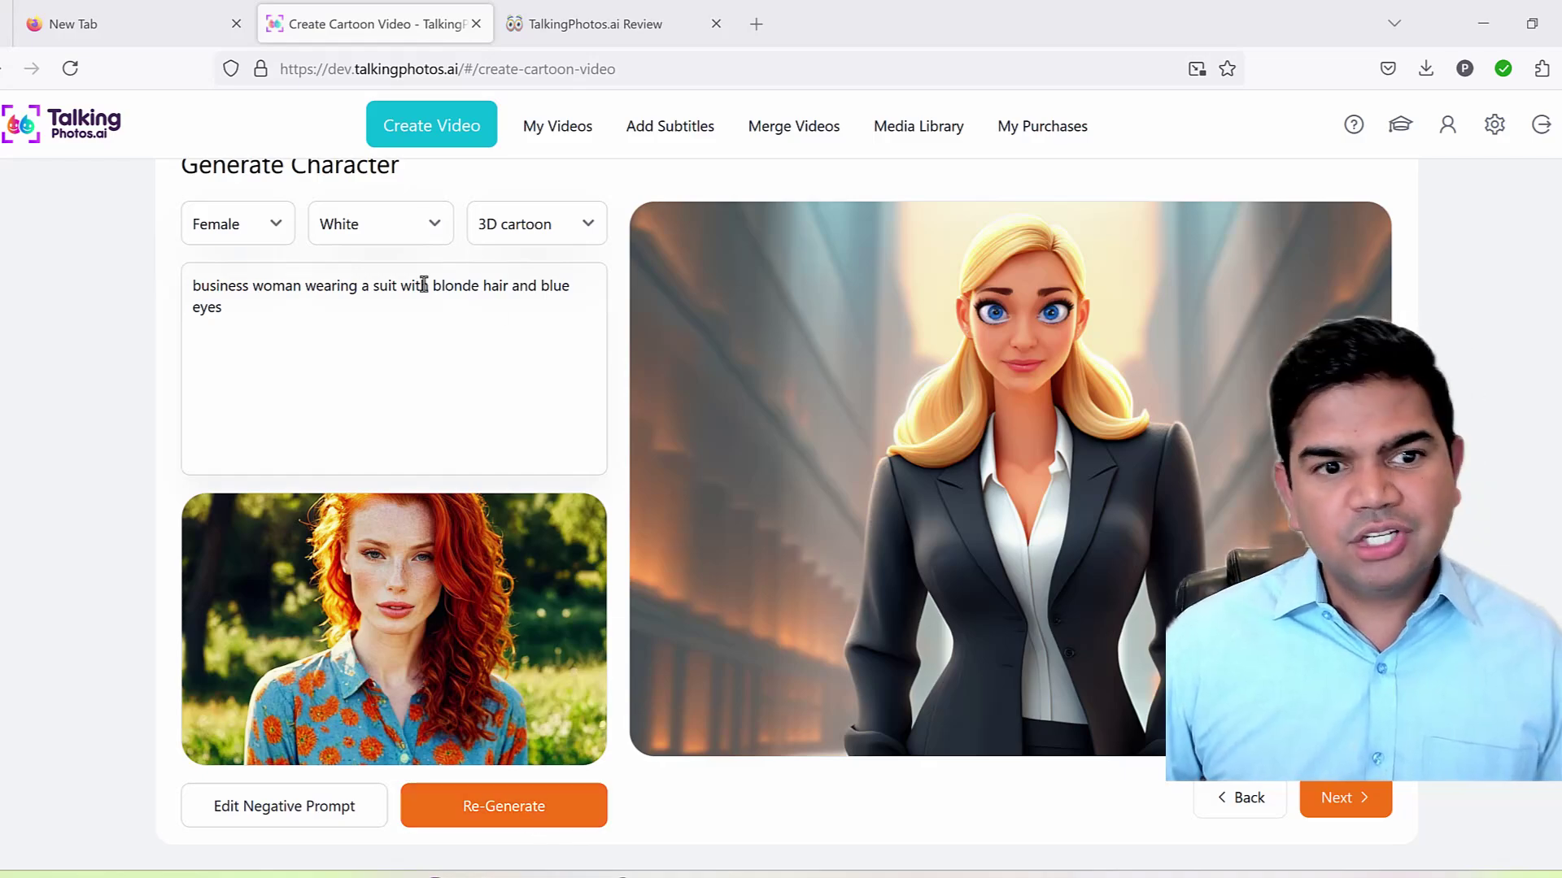
left_click_drag(433, 286, 470, 285)
type("red curly")
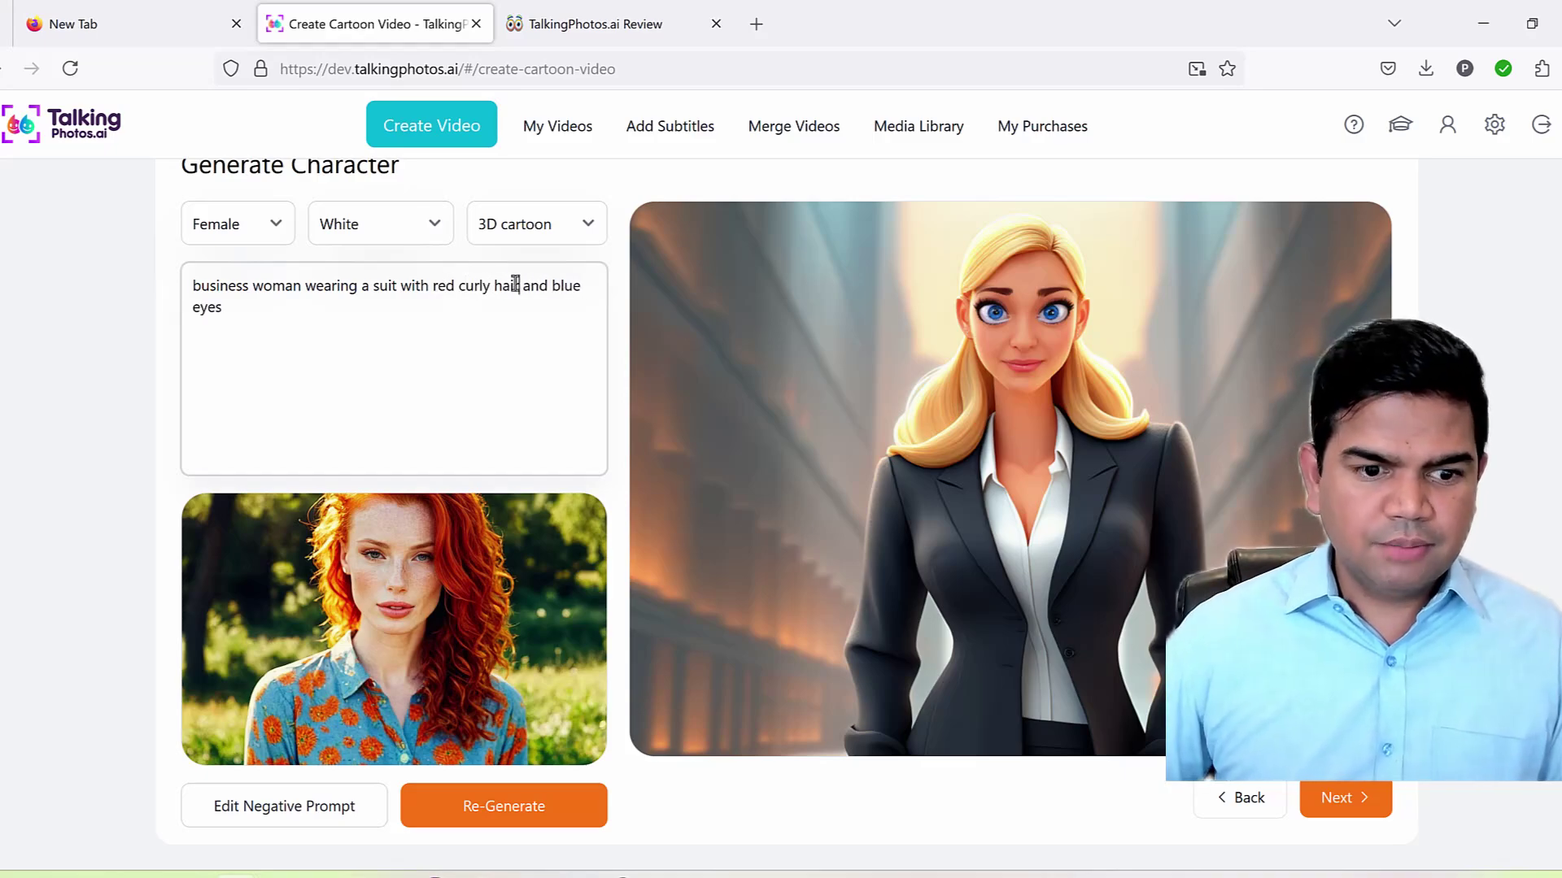
left_click(516, 807)
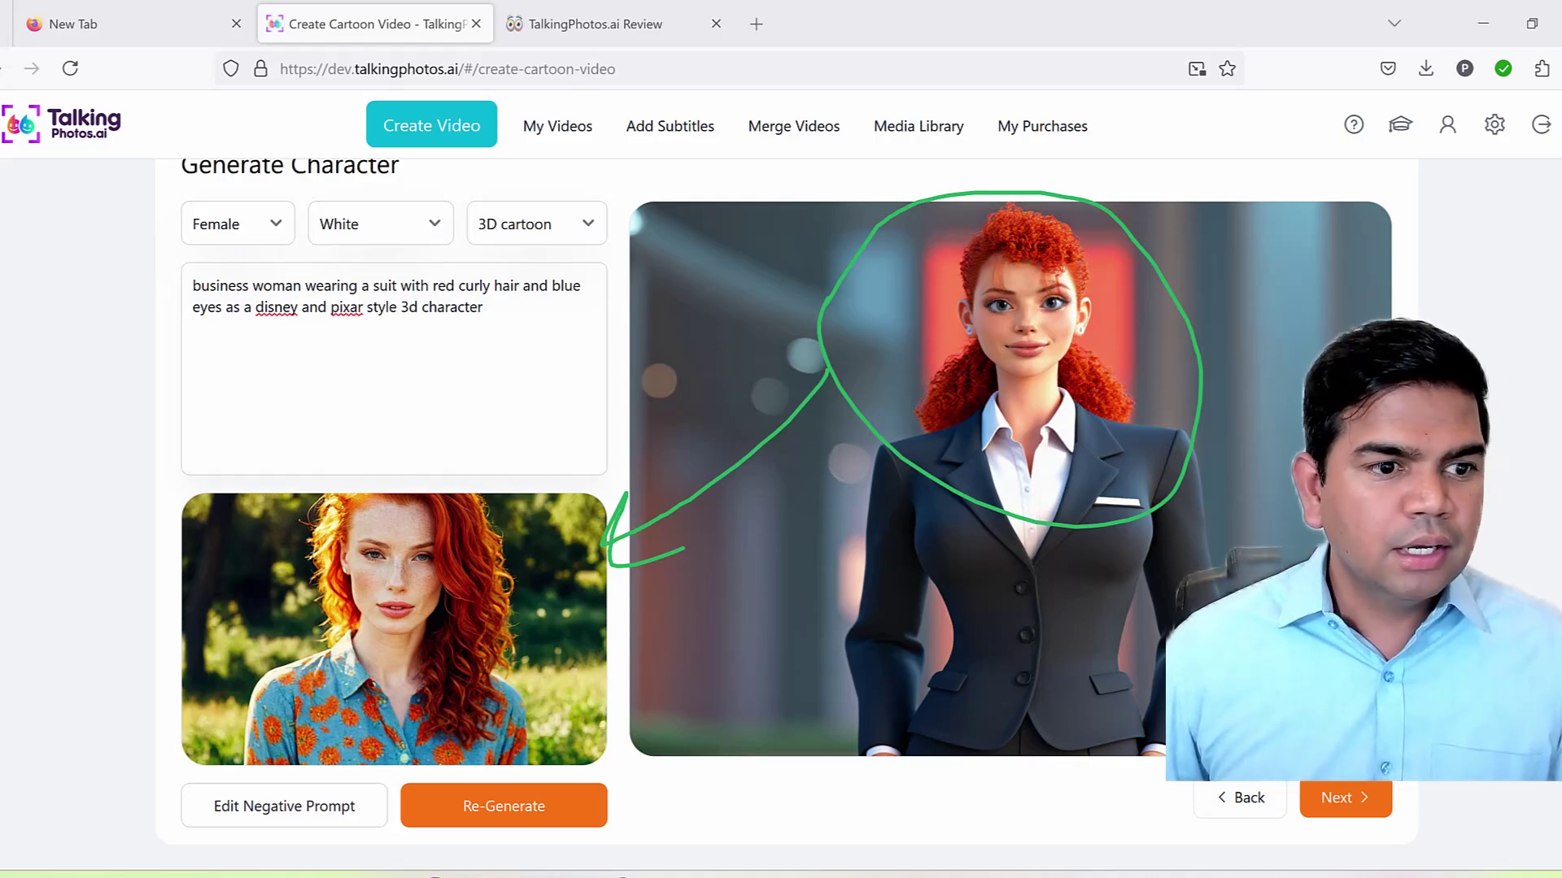
Switch the character to a South Asian male and reword the prompt for a black-haired man
left_click(473, 330)
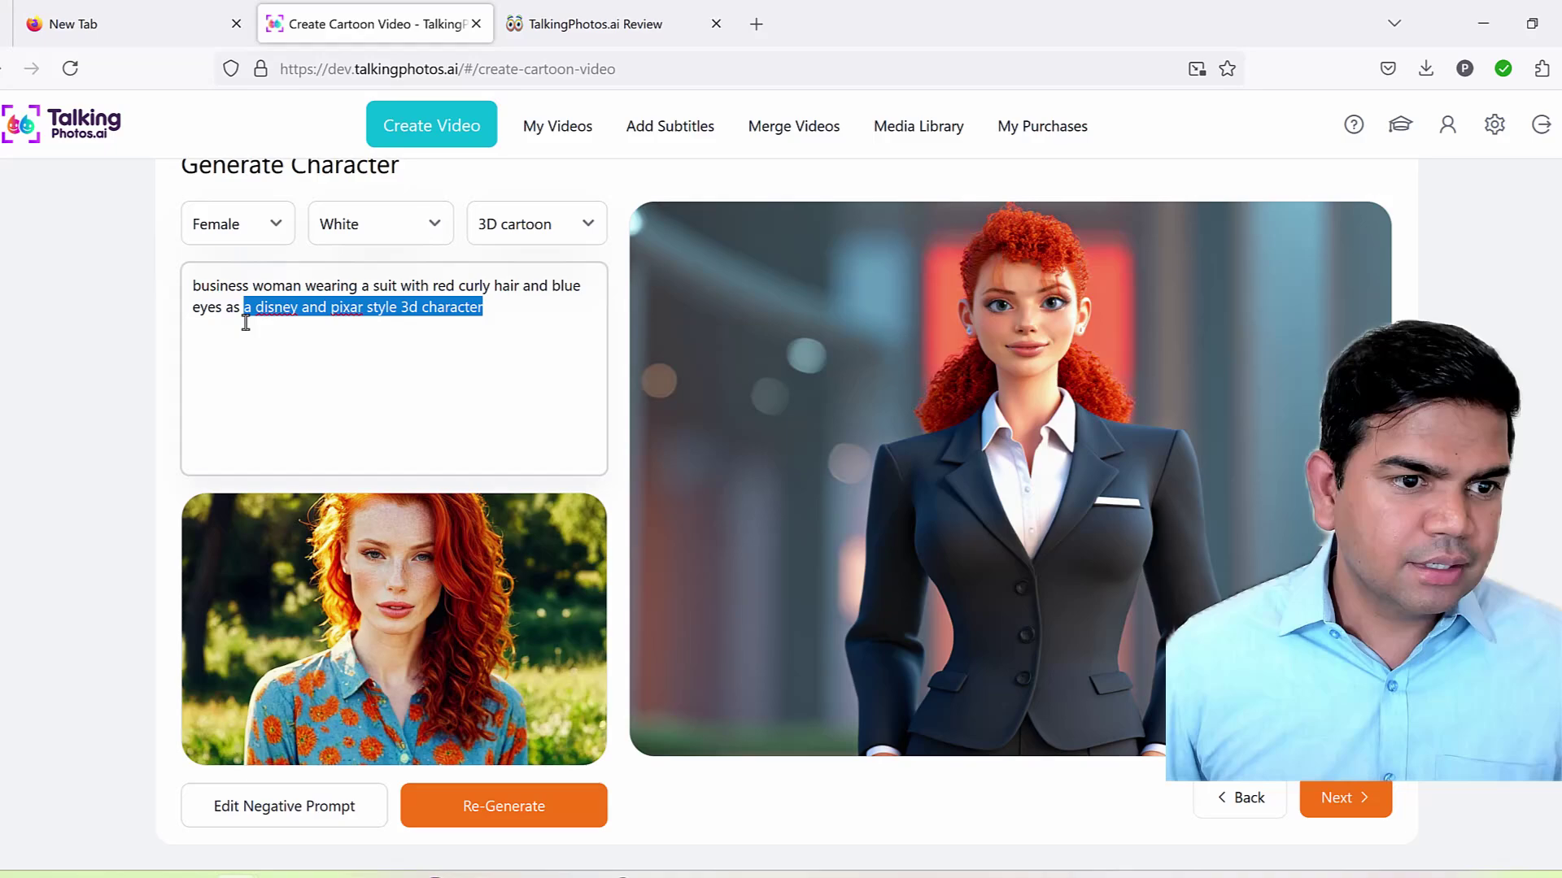
left_click(271, 234)
left_click(351, 228)
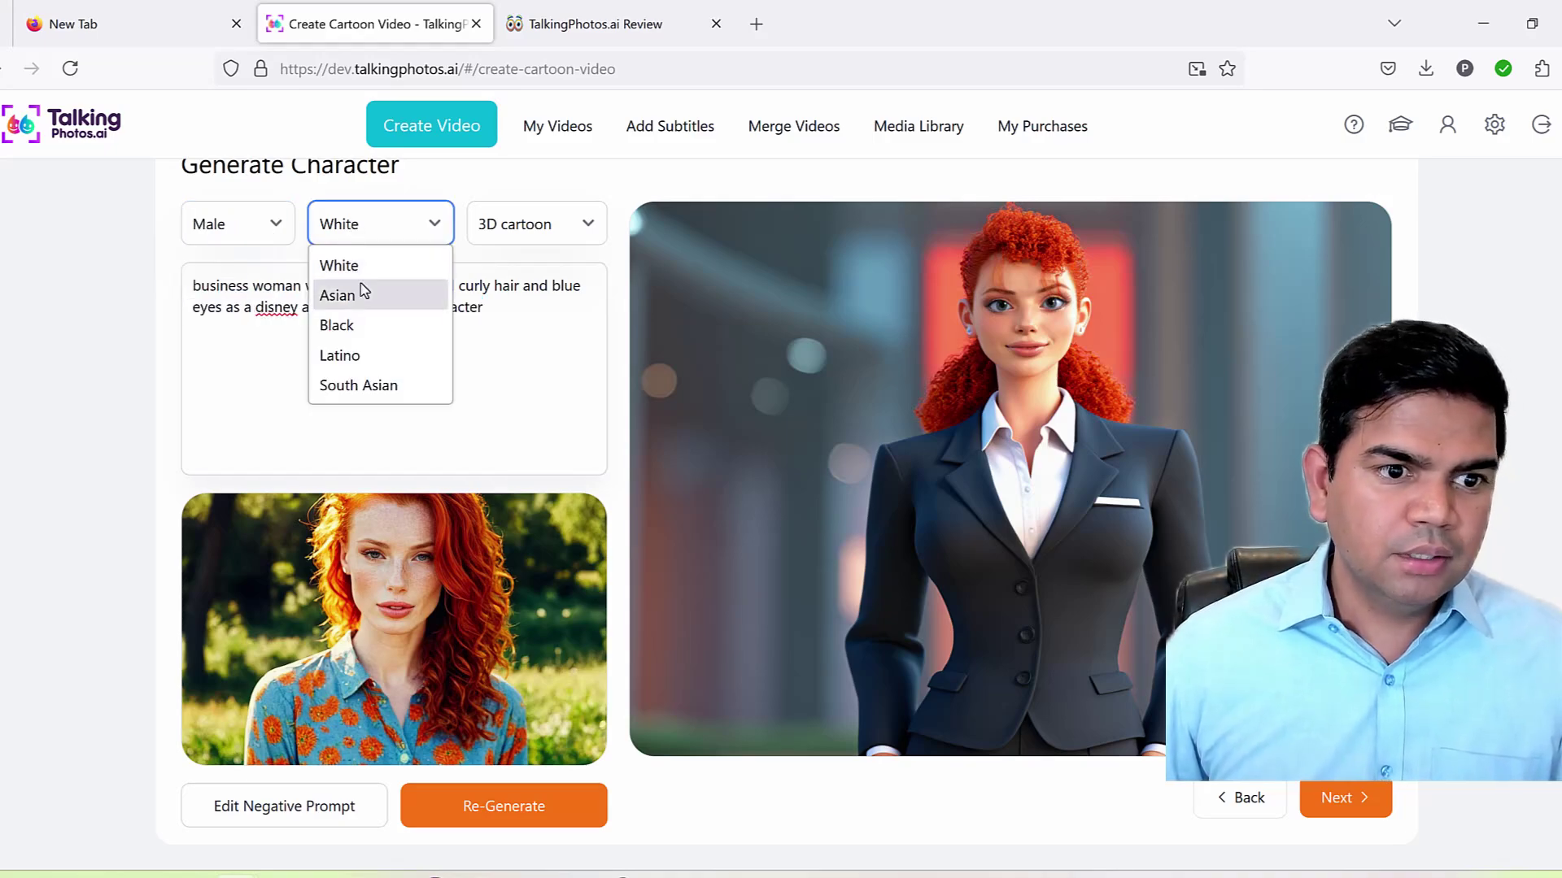
left_click(362, 388)
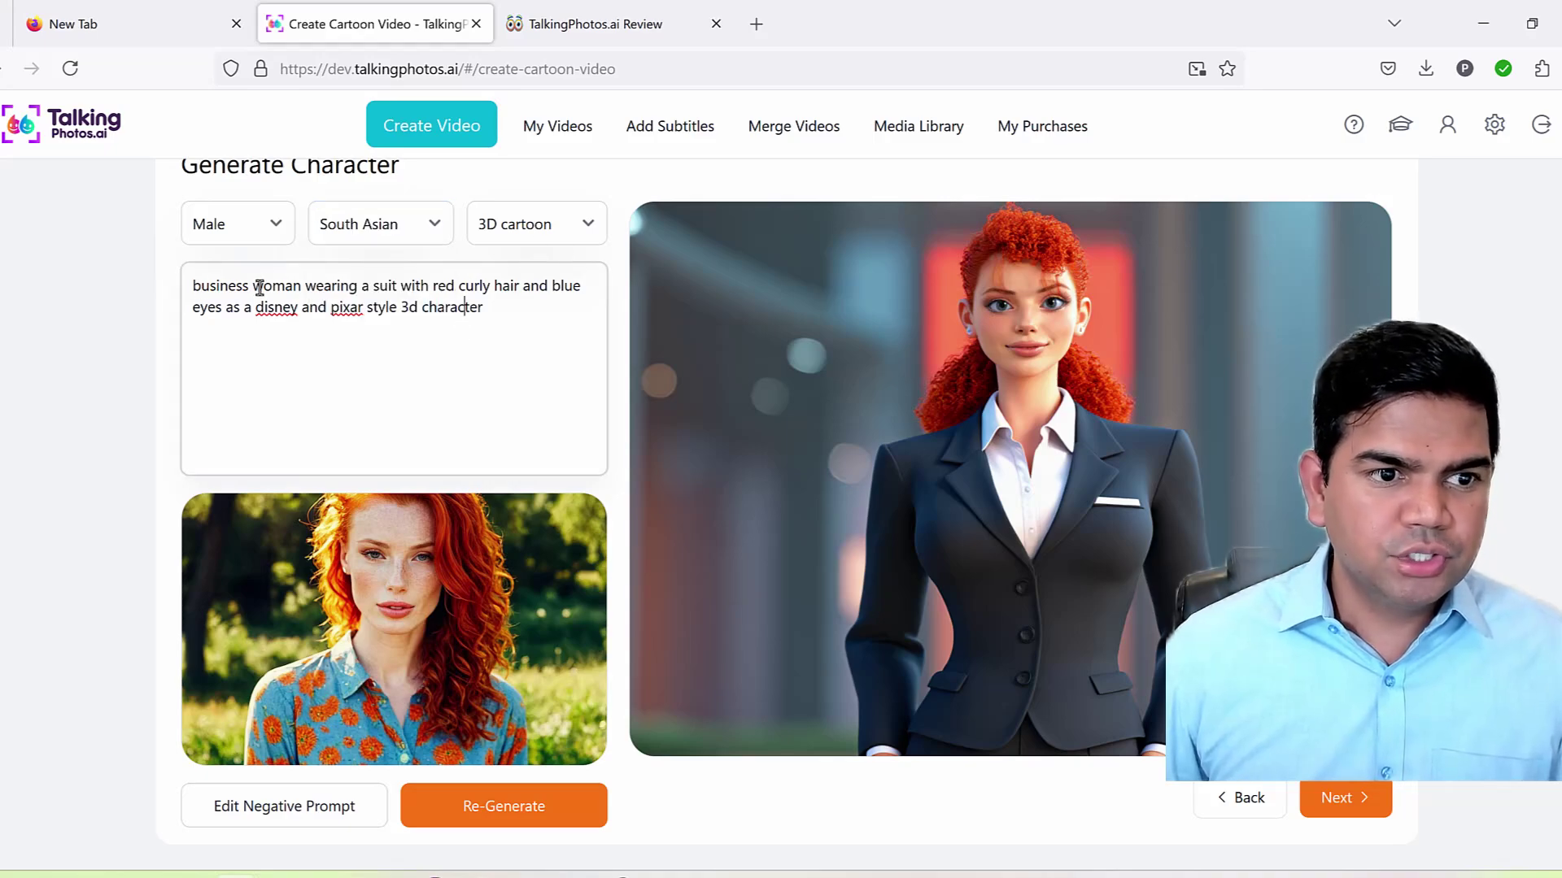
type("man")
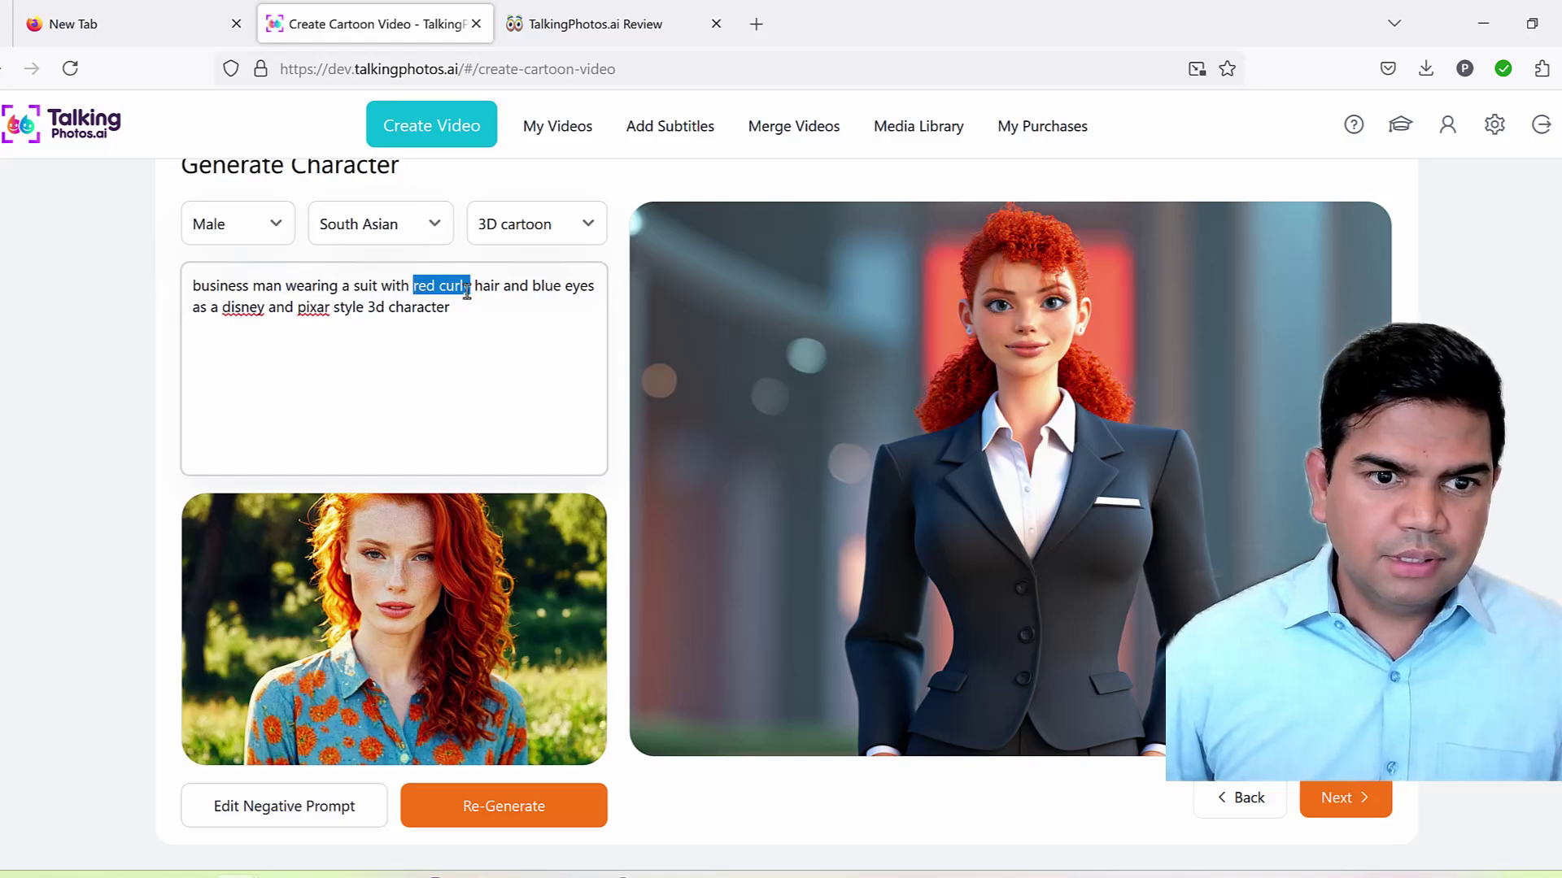
key("BackSpace")
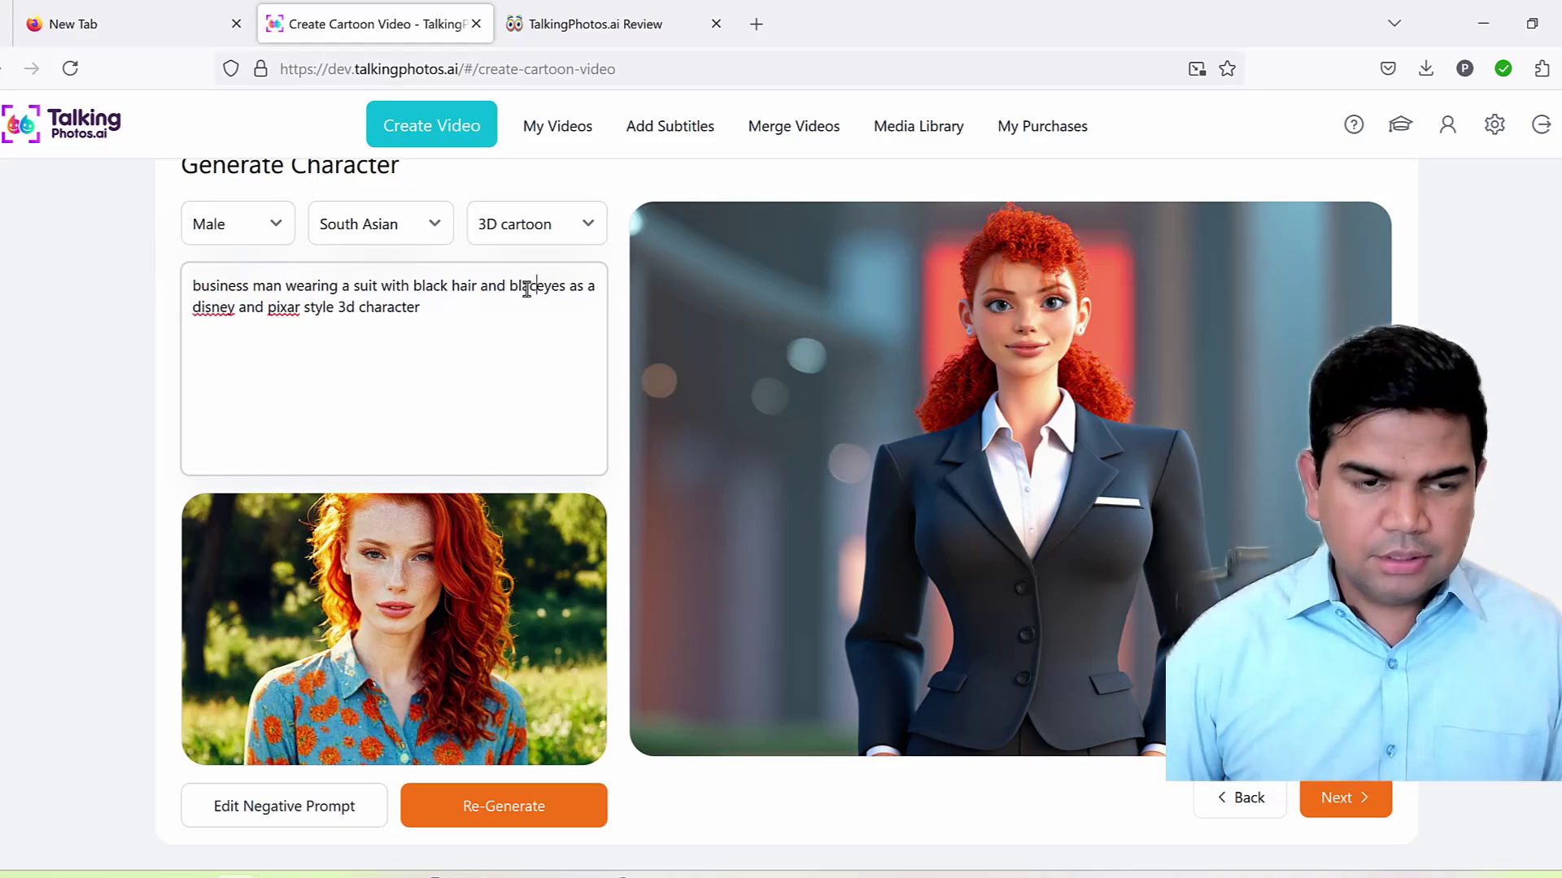
Replace the reference image with the man's photo and regenerate the businessman
left_click(568, 533)
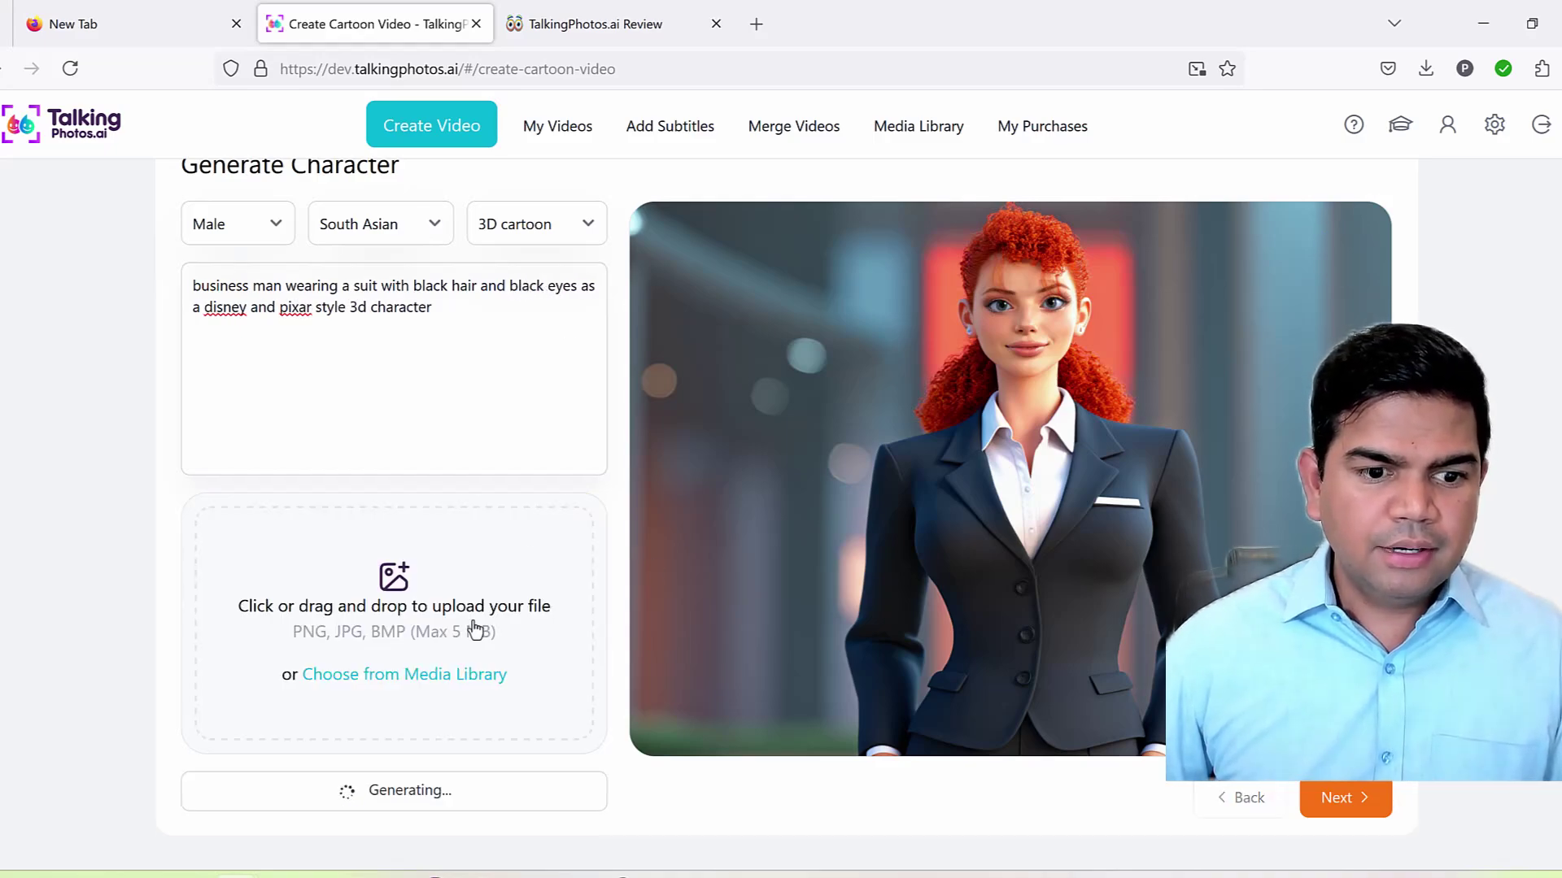
left_click(568, 533)
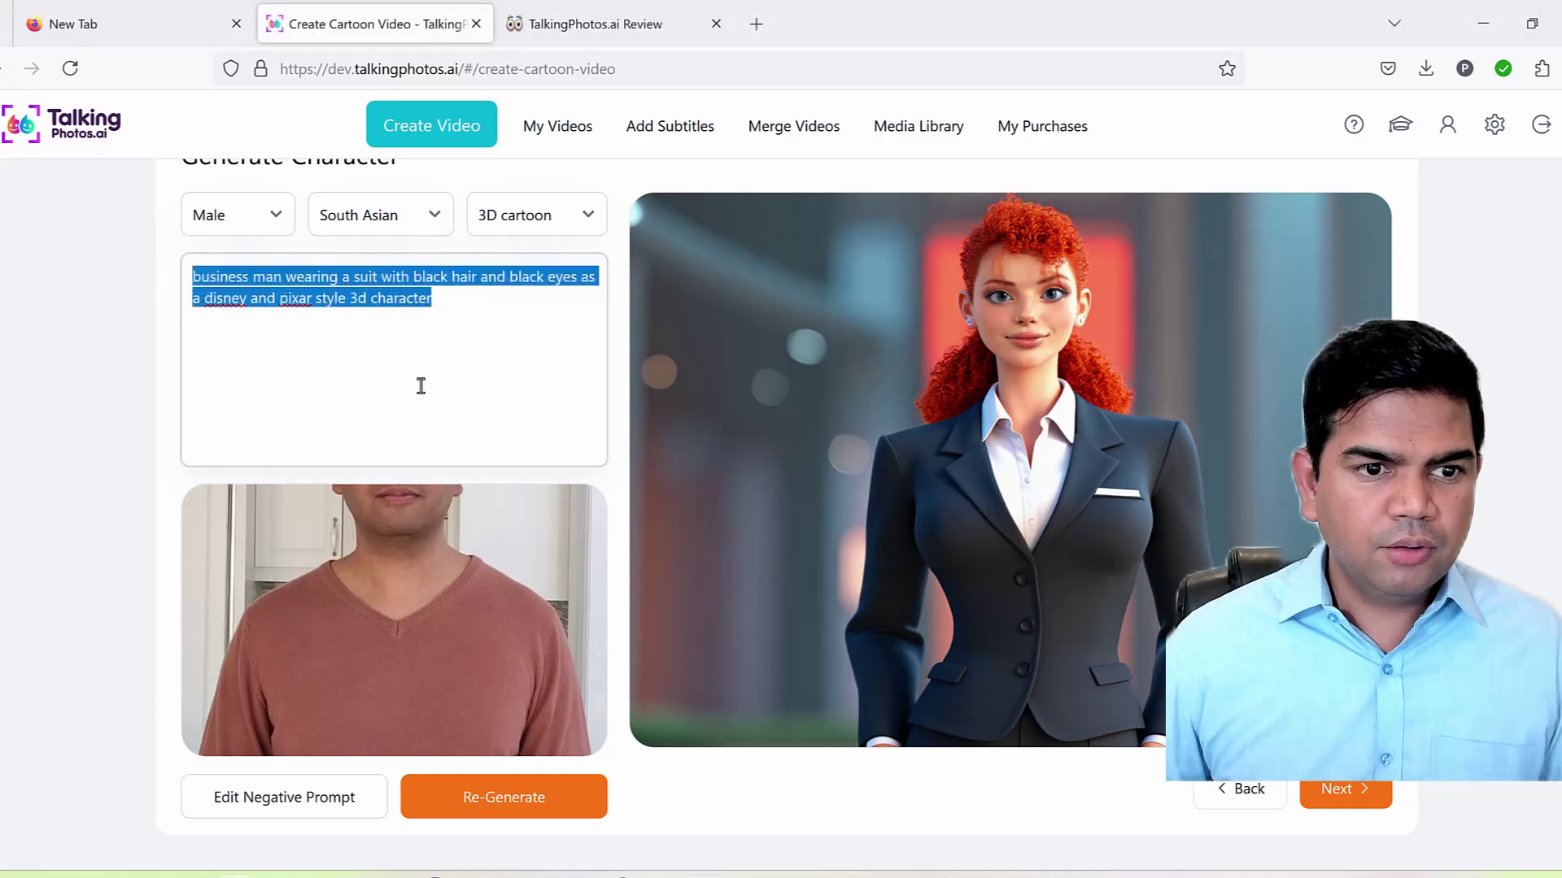
left_click(420, 386)
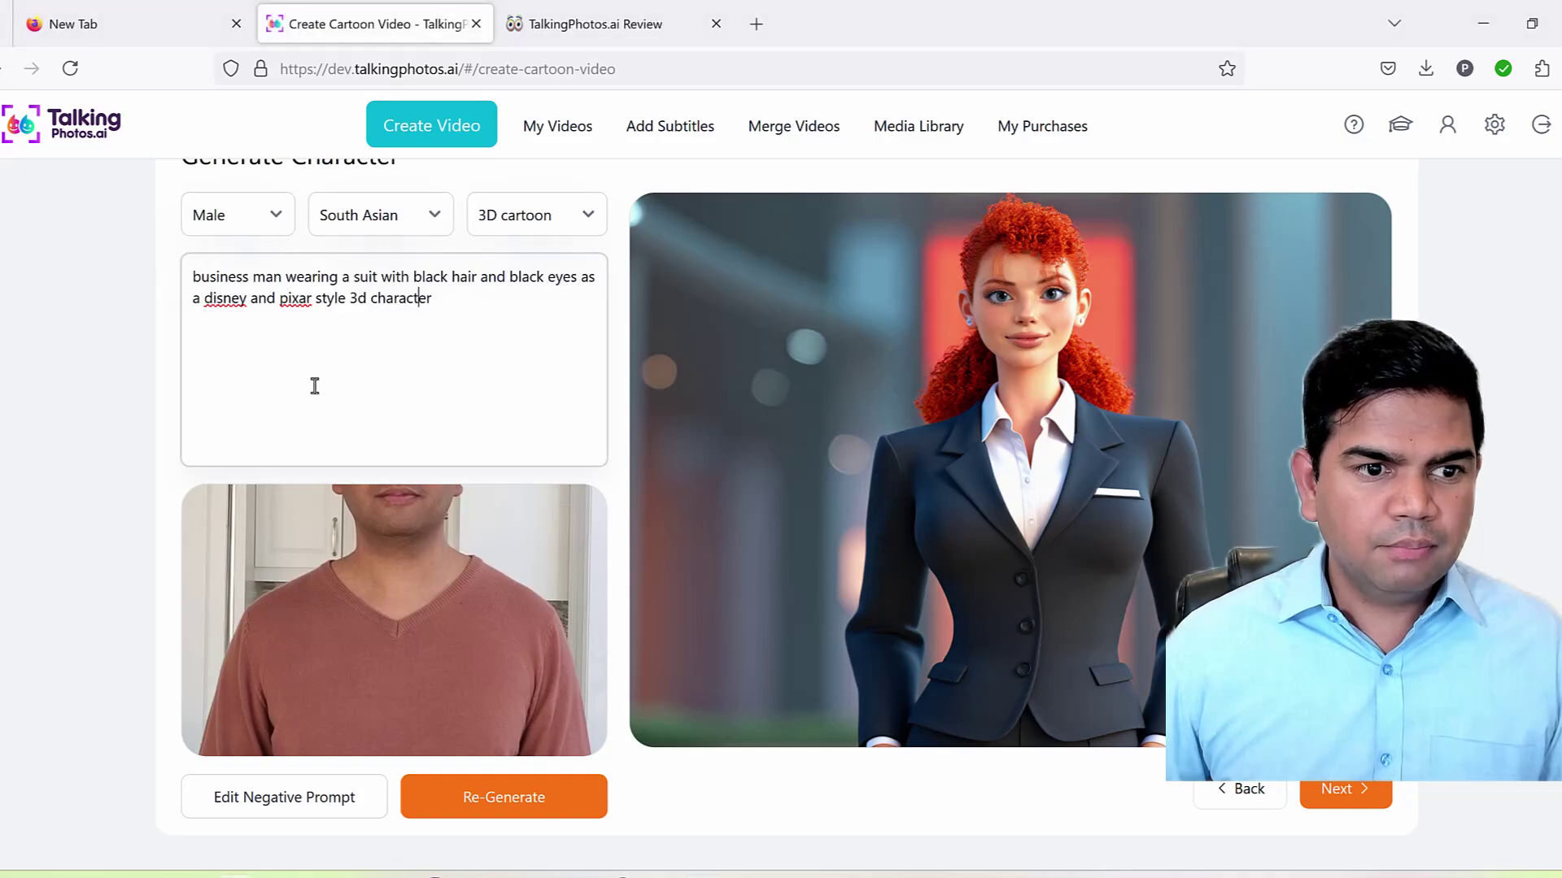
key("alt+Tab")
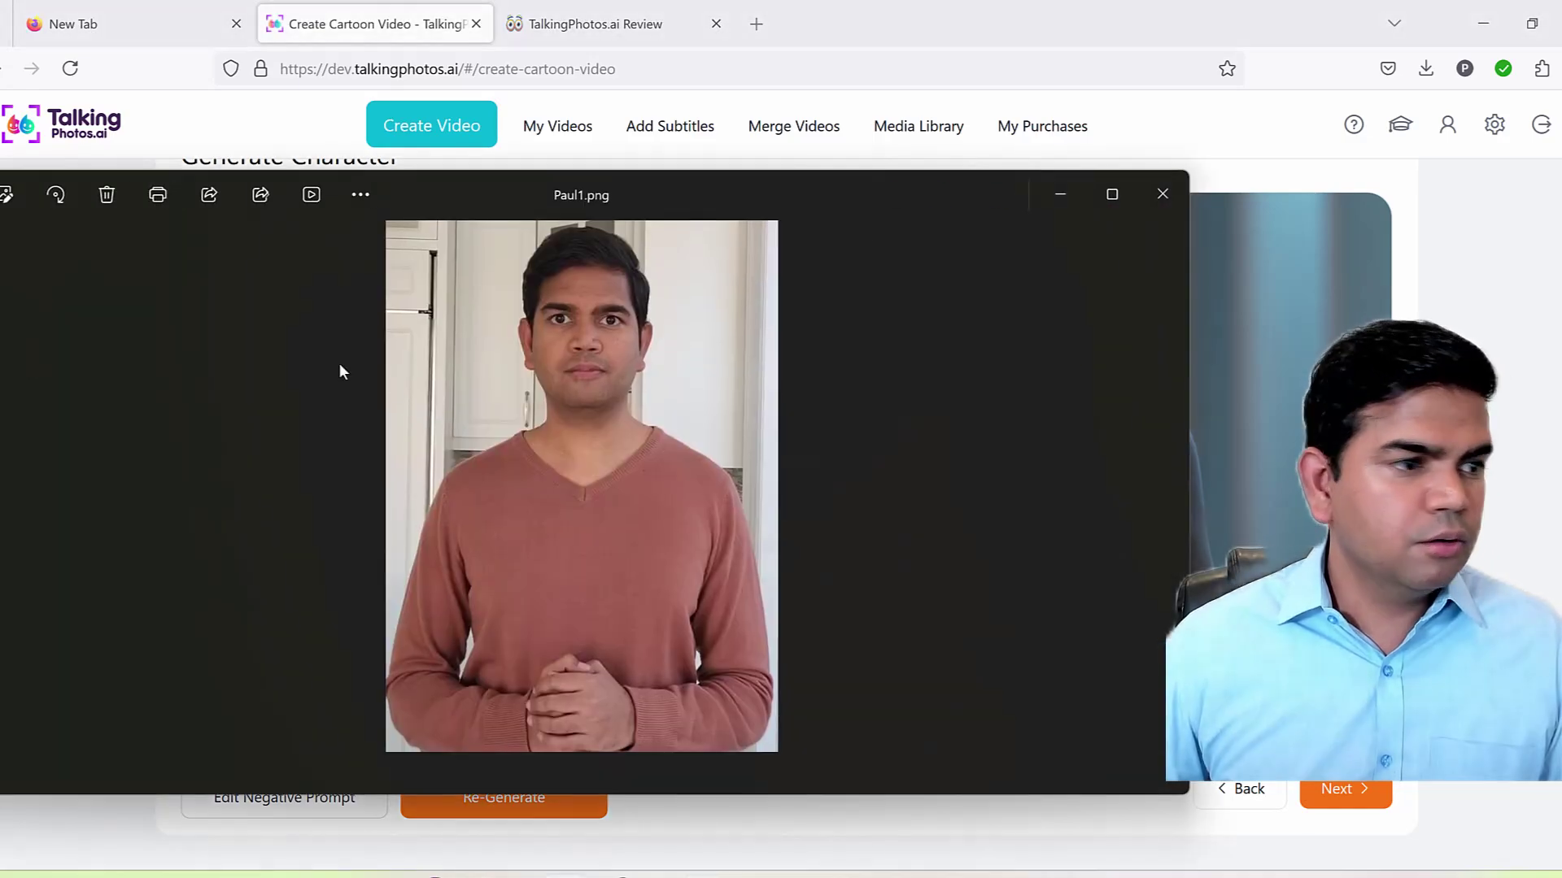
left_click(1063, 190)
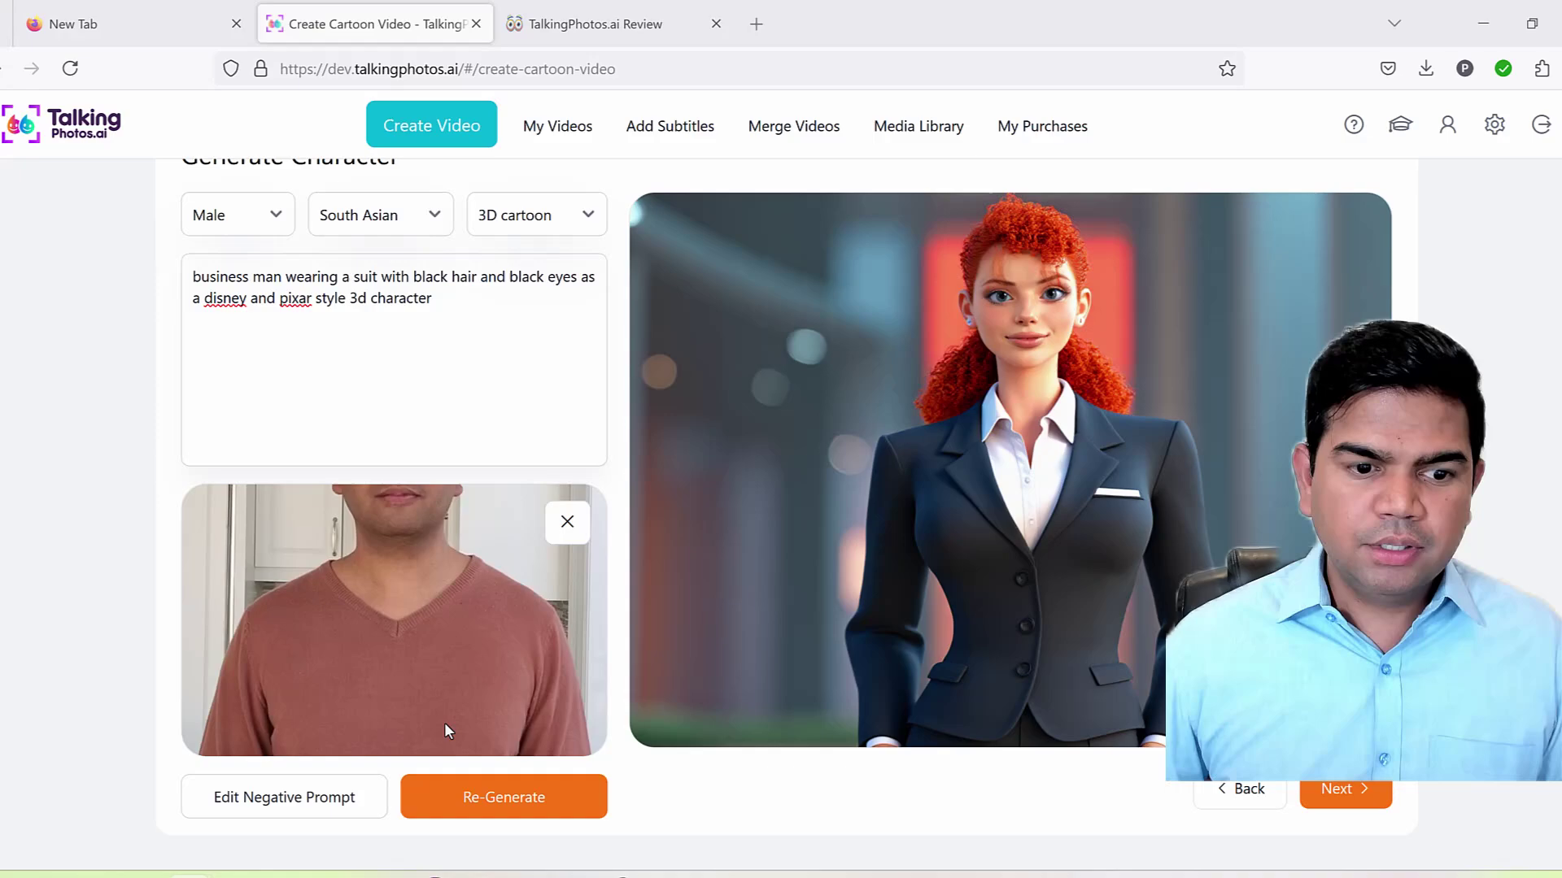
left_click(500, 800)
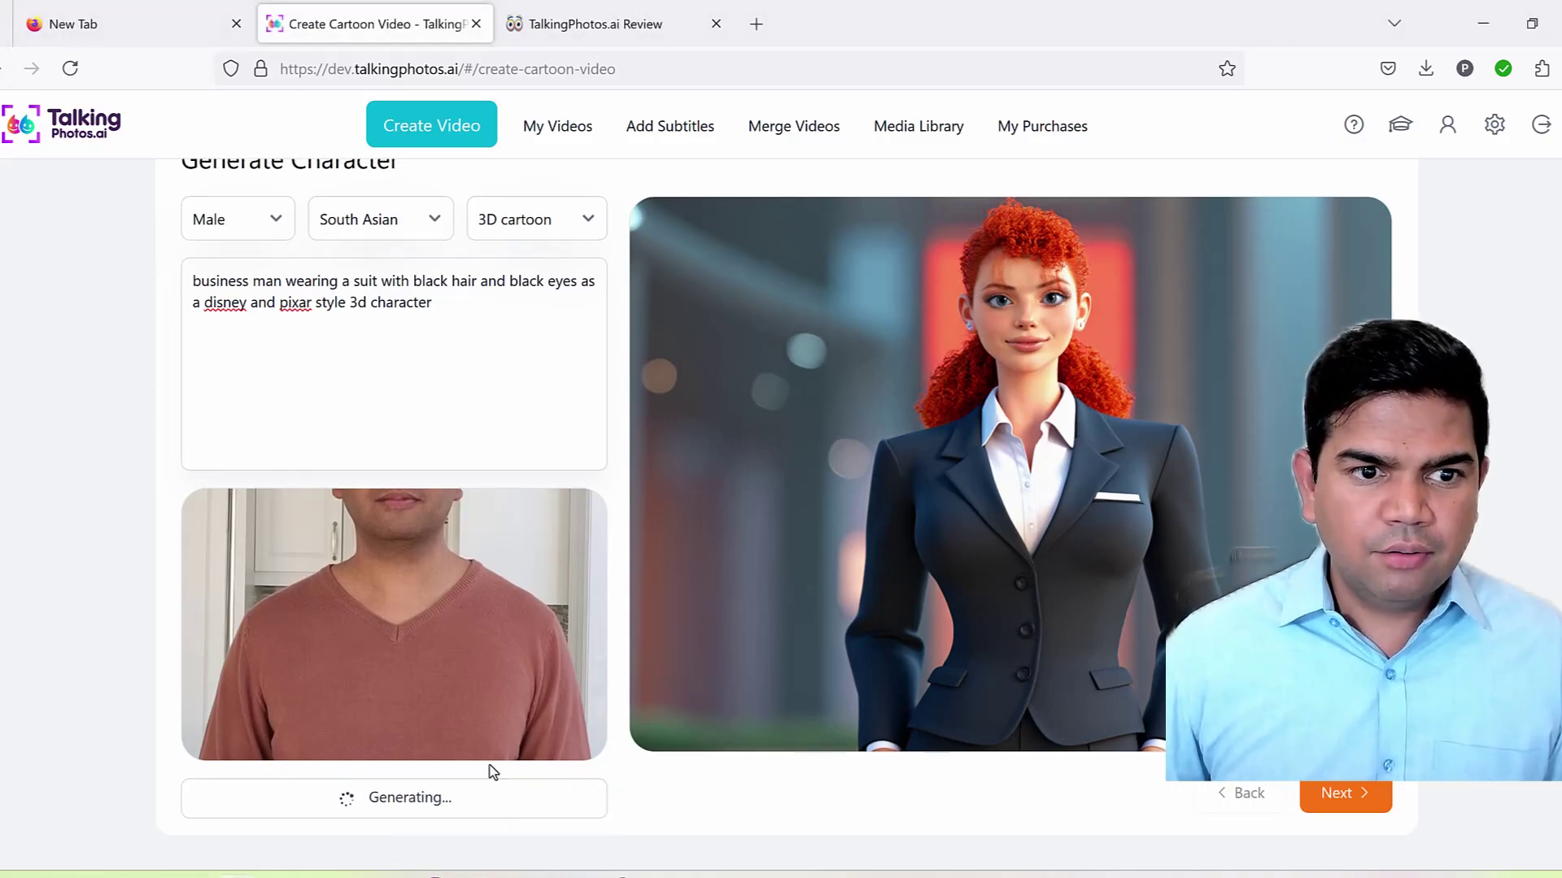
Review the prompt wording and keep the 3D cartoon style
left_click_drag(242, 281, 443, 293)
left_click(443, 295)
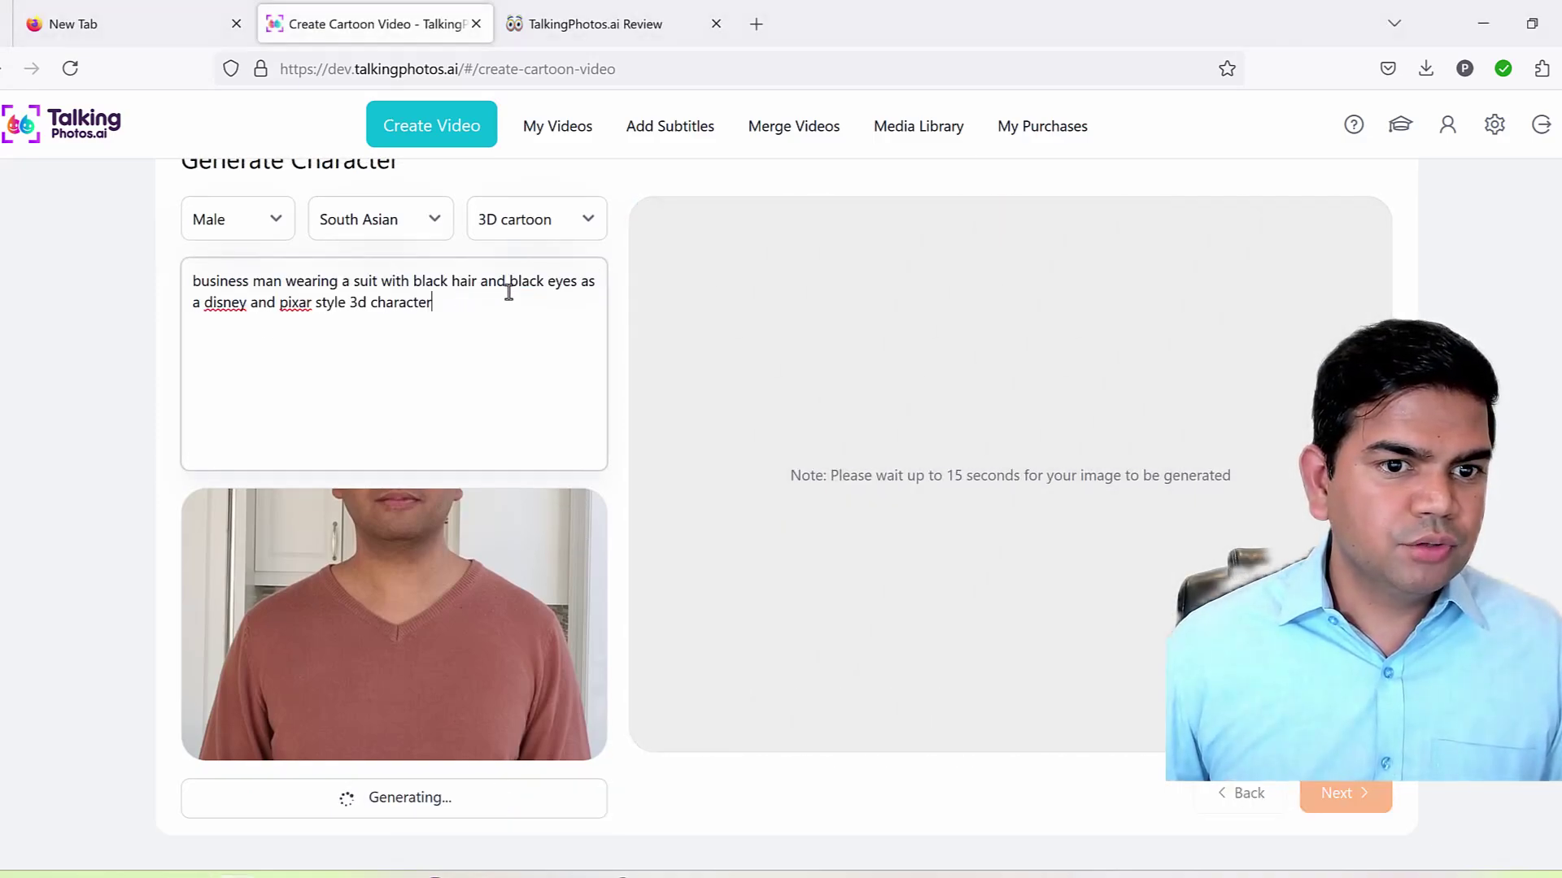
left_click_drag(254, 297, 377, 303)
left_click(485, 303)
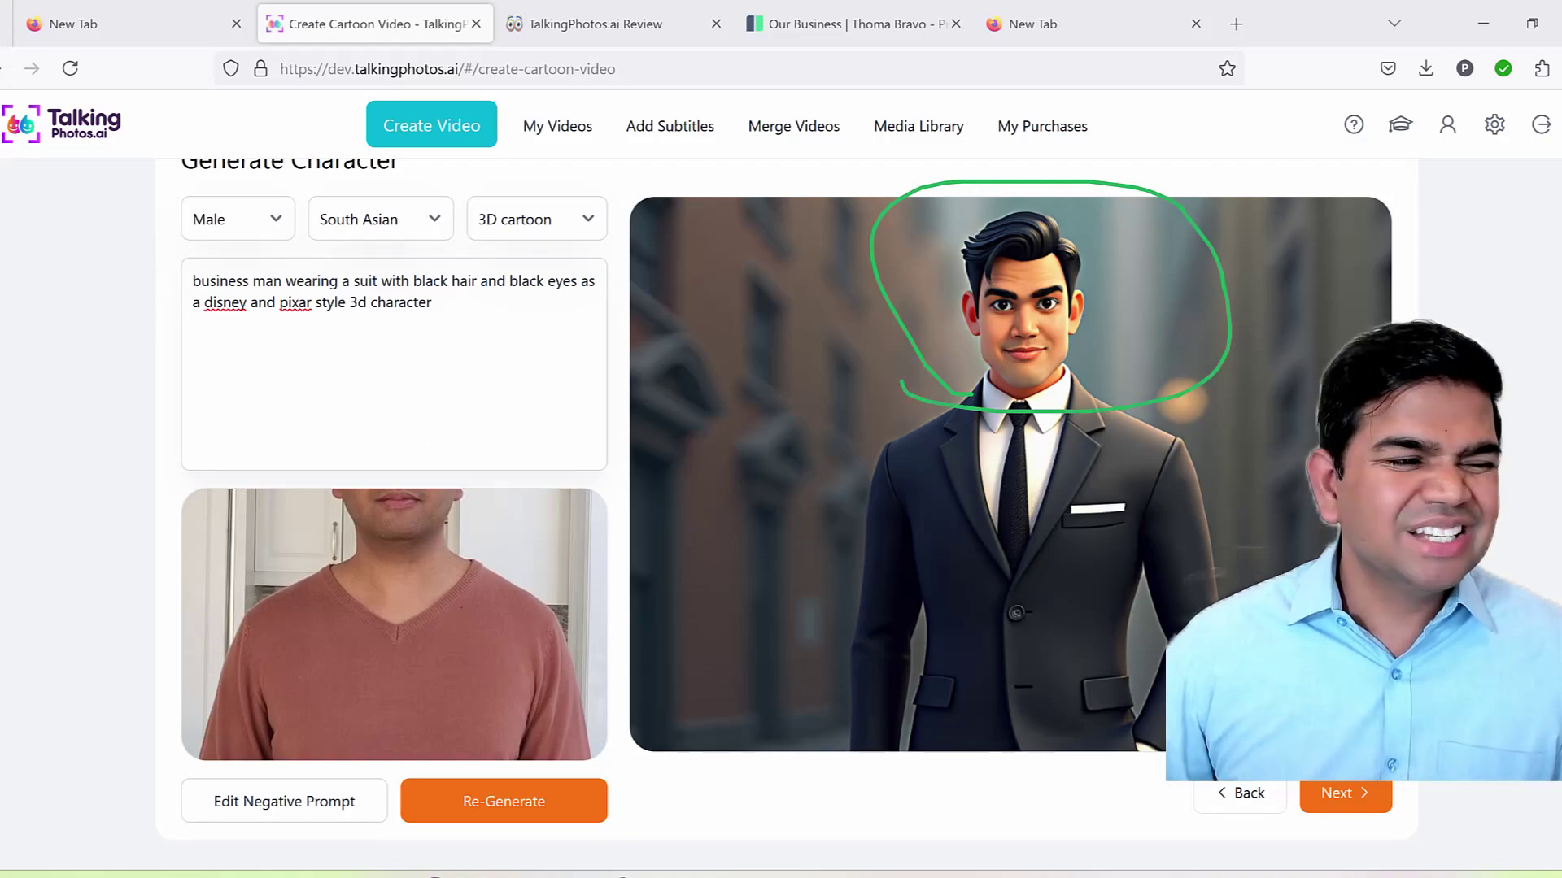
left_click(533, 220)
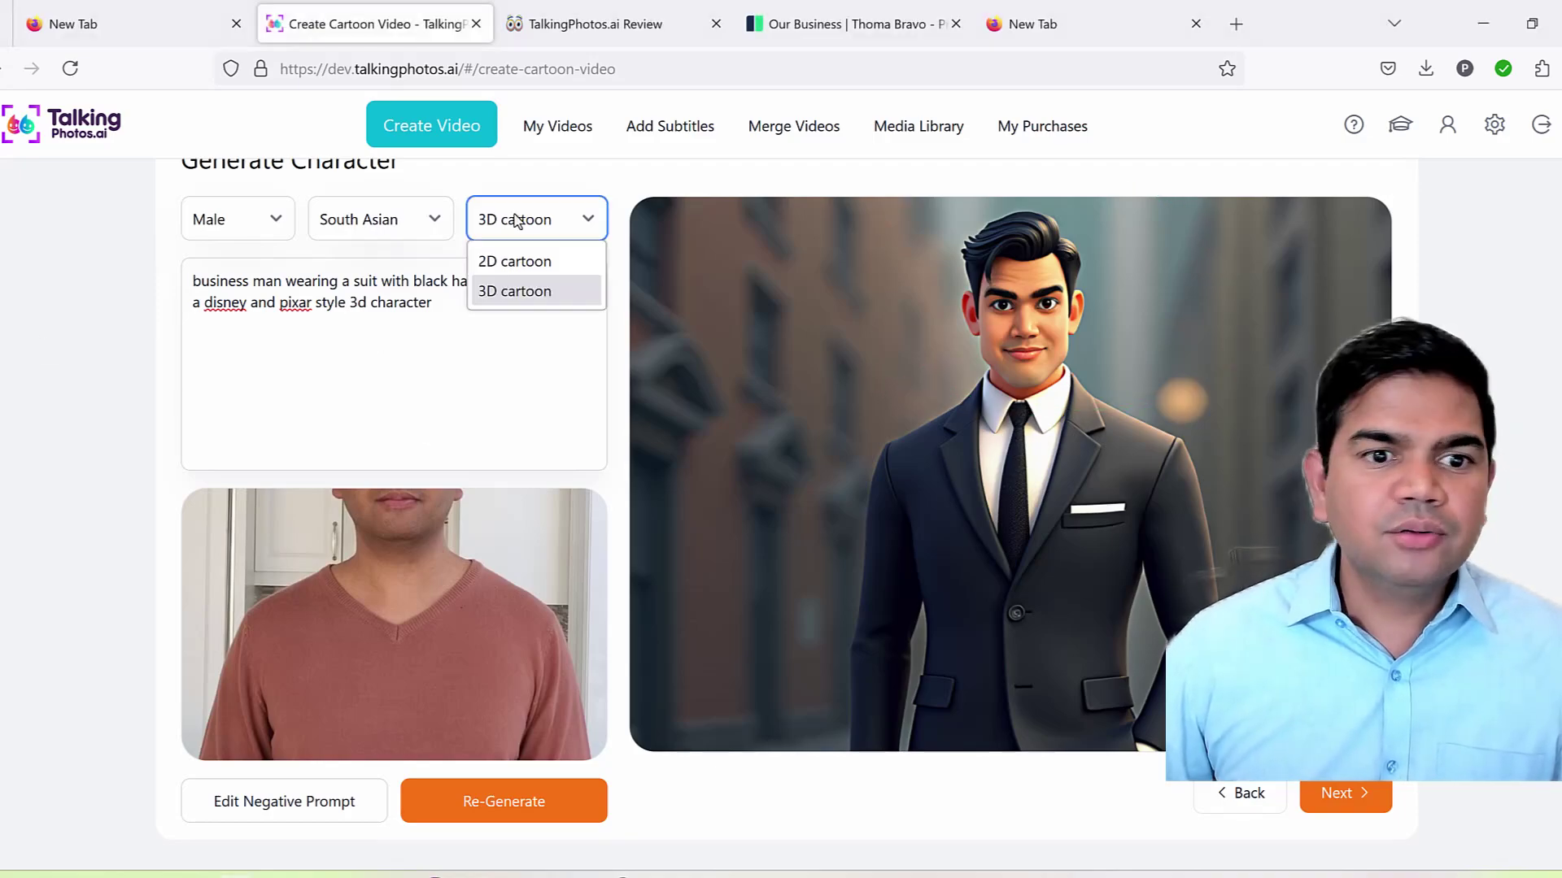
left_click(347, 371)
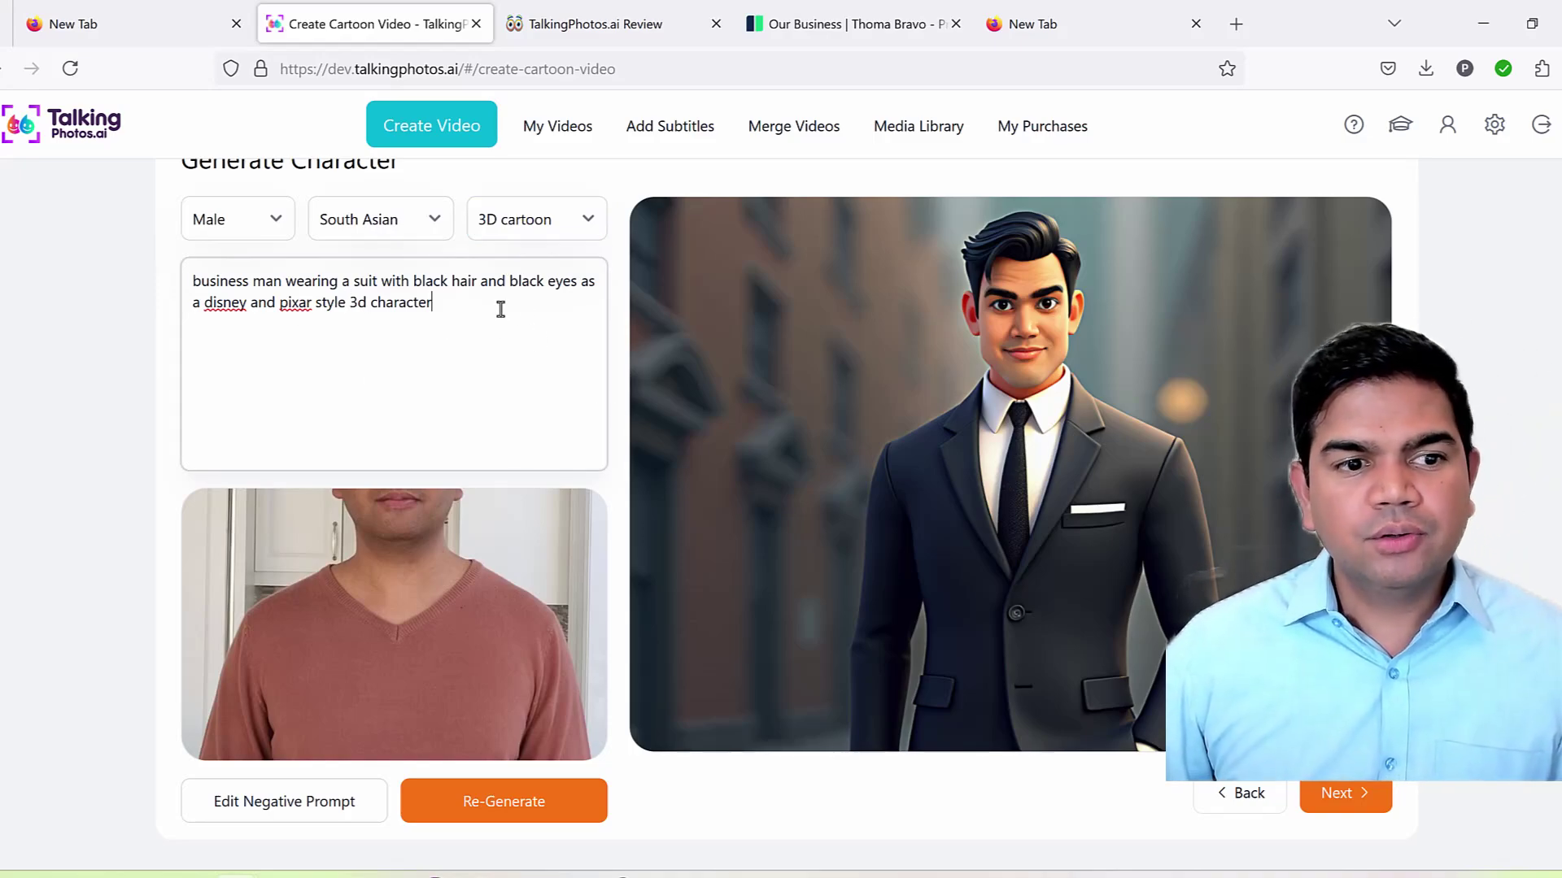
Accept the character and pick the 'Multidirection alternating hand motions' gesture
left_click(1338, 793)
scroll(957, 368, "down", 5)
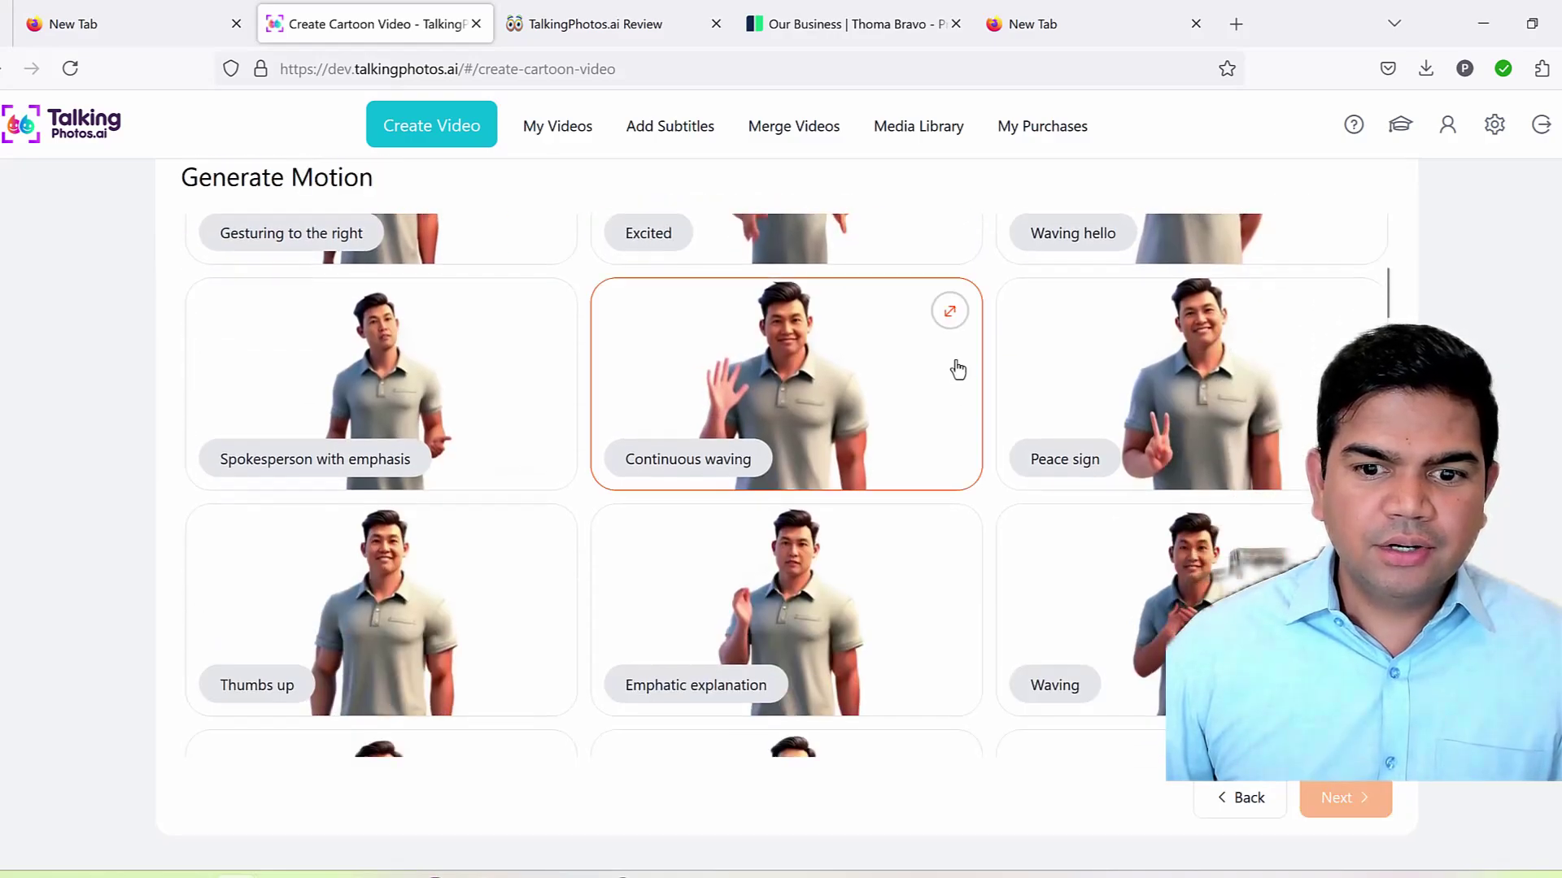
scroll(958, 368, "down", 5)
scroll(959, 369, "down", 5)
scroll(960, 367, "down", 5)
scroll(959, 367, "down", 5)
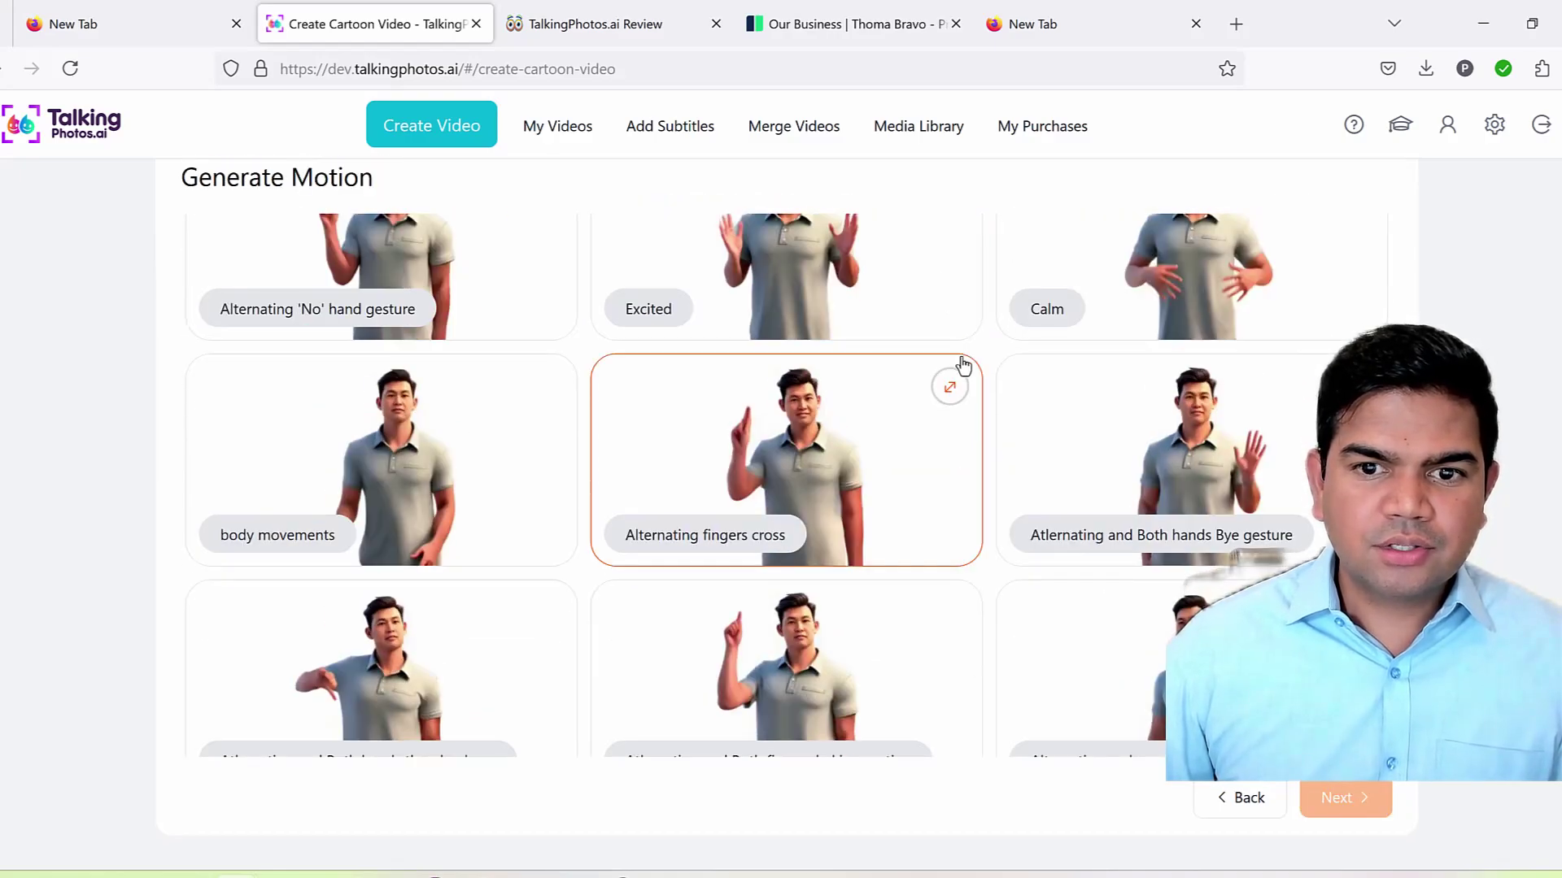
scroll(960, 362, "down", 5)
scroll(963, 365, "down", 5)
scroll(1058, 525, "down", 5)
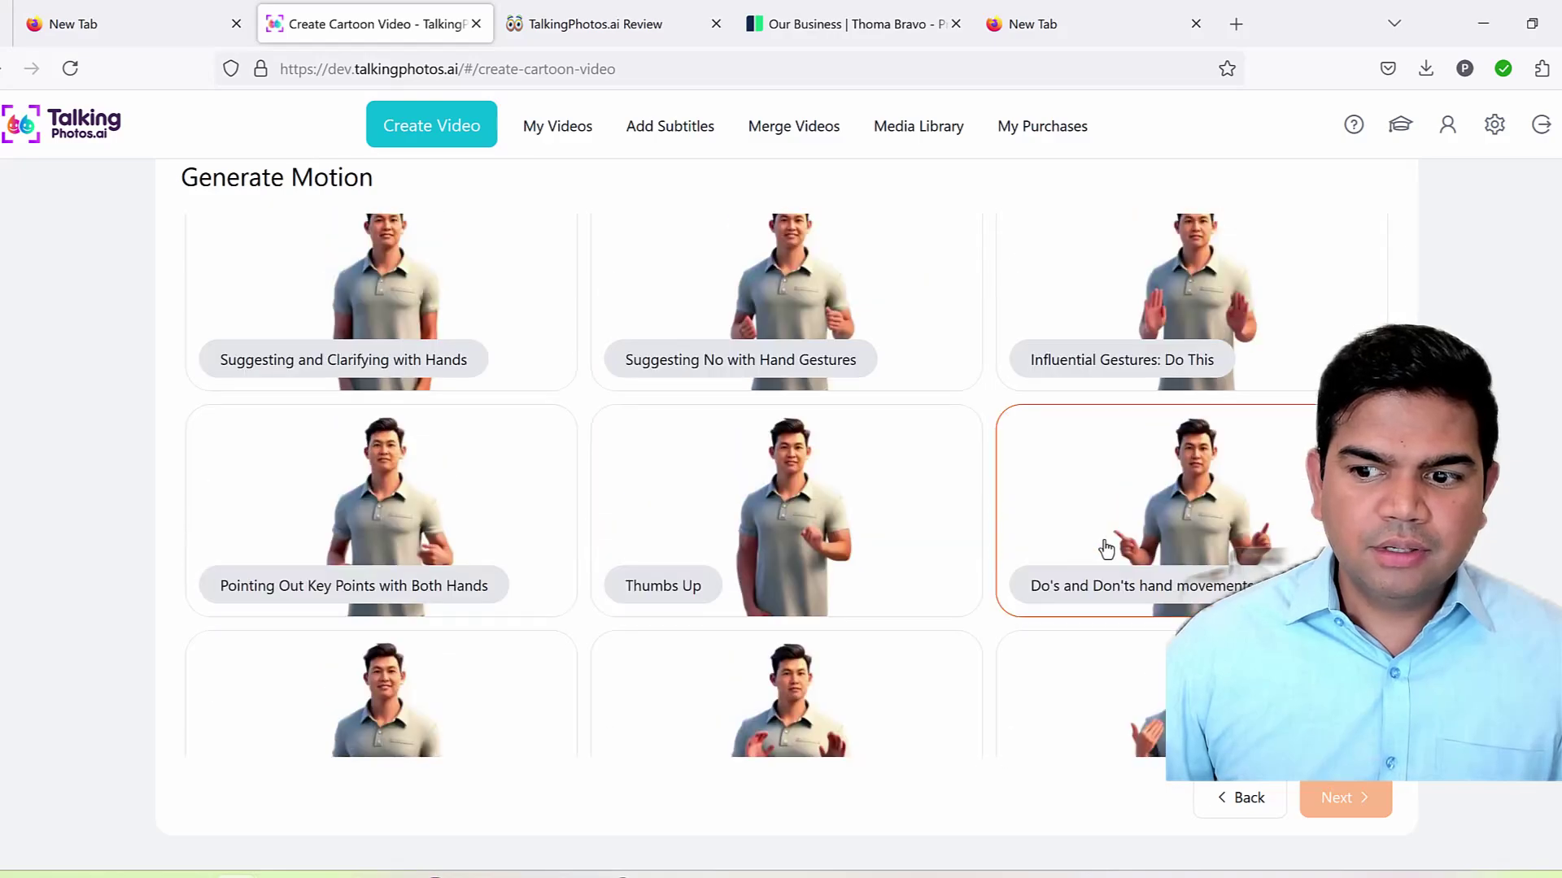
scroll(1102, 547, "down", 5)
scroll(1098, 541, "down", 5)
scroll(1094, 534, "down", 5)
scroll(1097, 534, "down", 3)
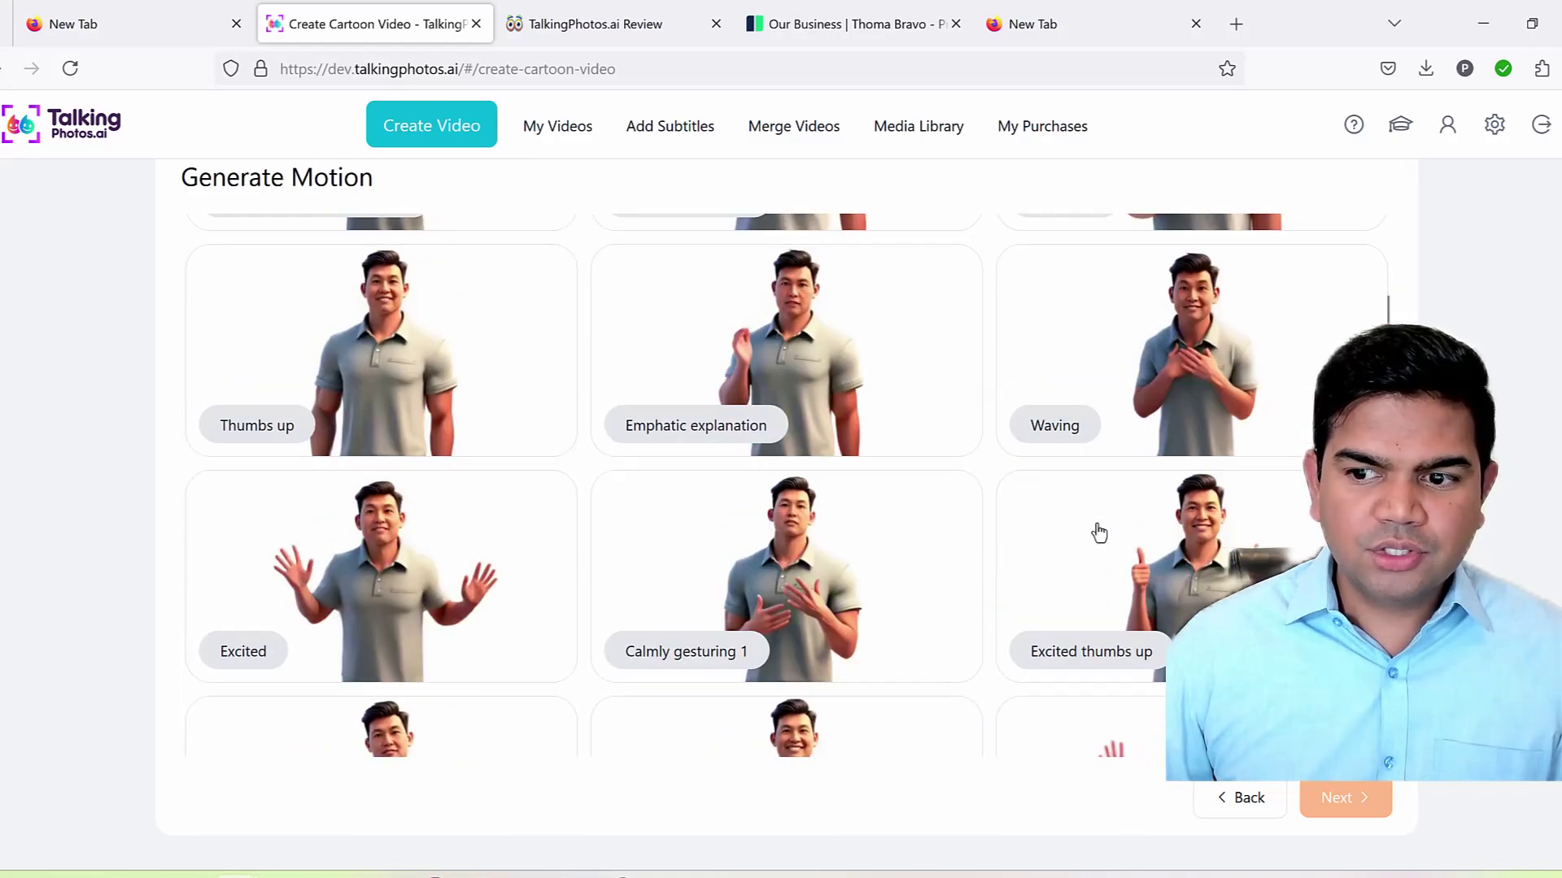
scroll(1095, 534, "down", 1)
scroll(1082, 531, "up", 3)
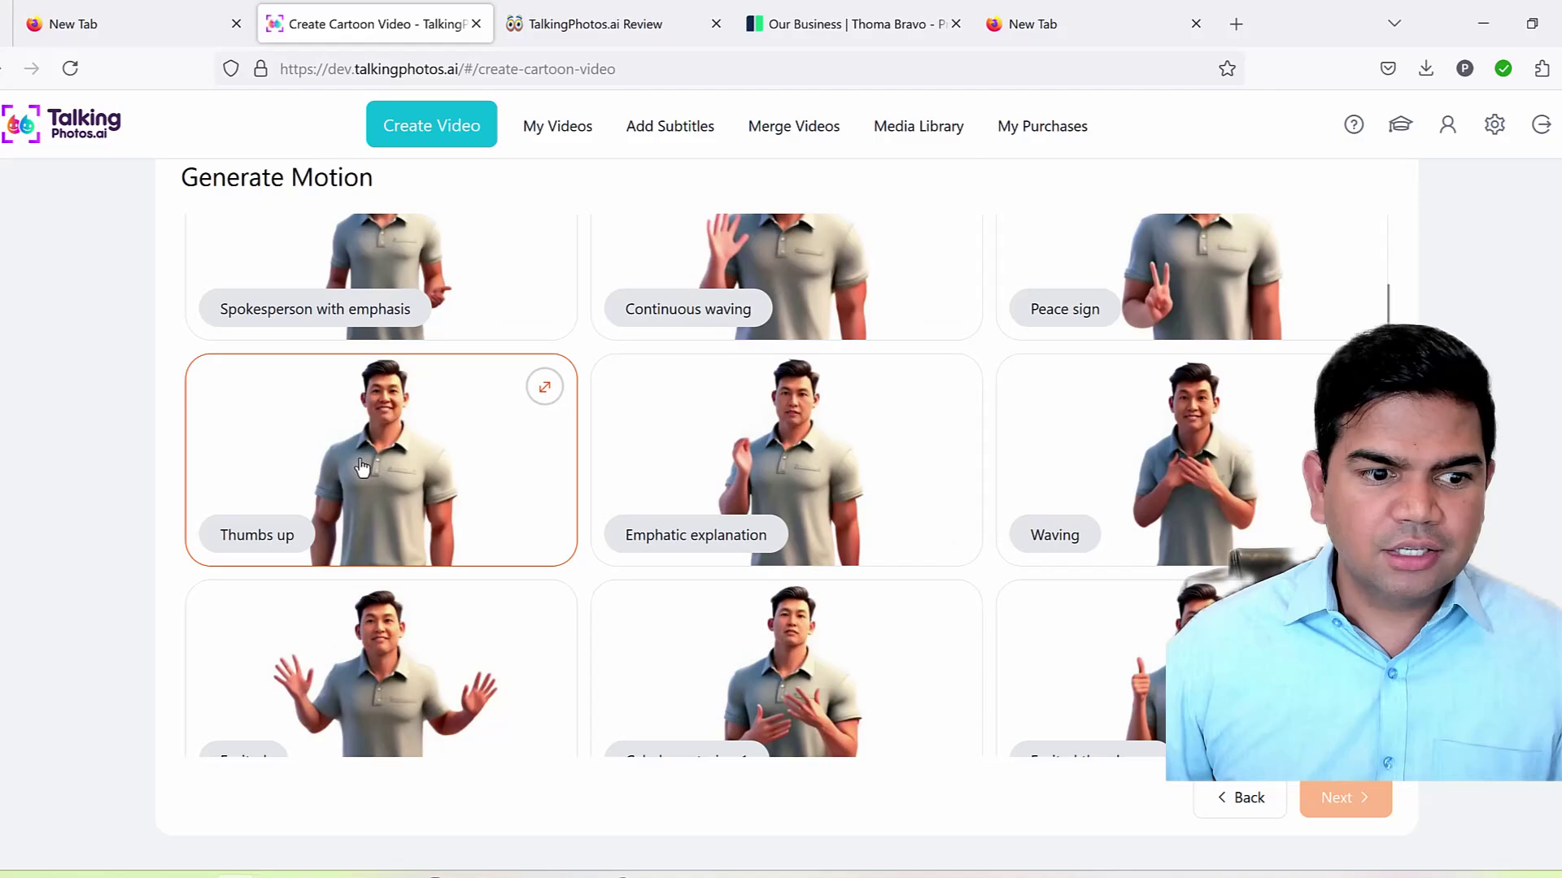
scroll(386, 464, "down", 3)
scroll(814, 520, "down", 5)
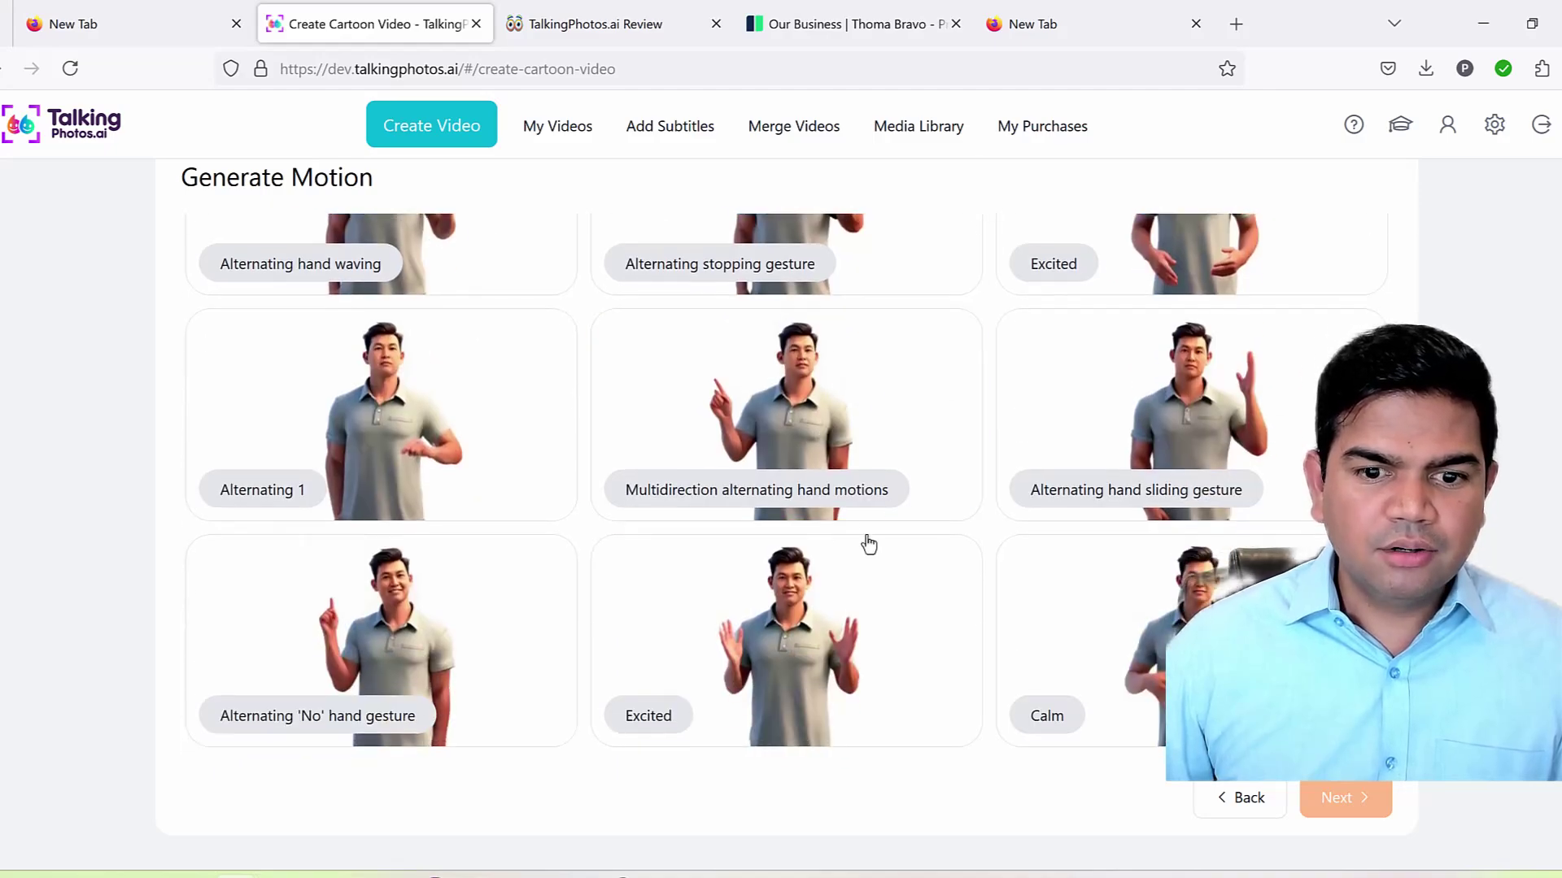
scroll(970, 466, "down", 2)
scroll(970, 466, "up", 2)
left_click(972, 465)
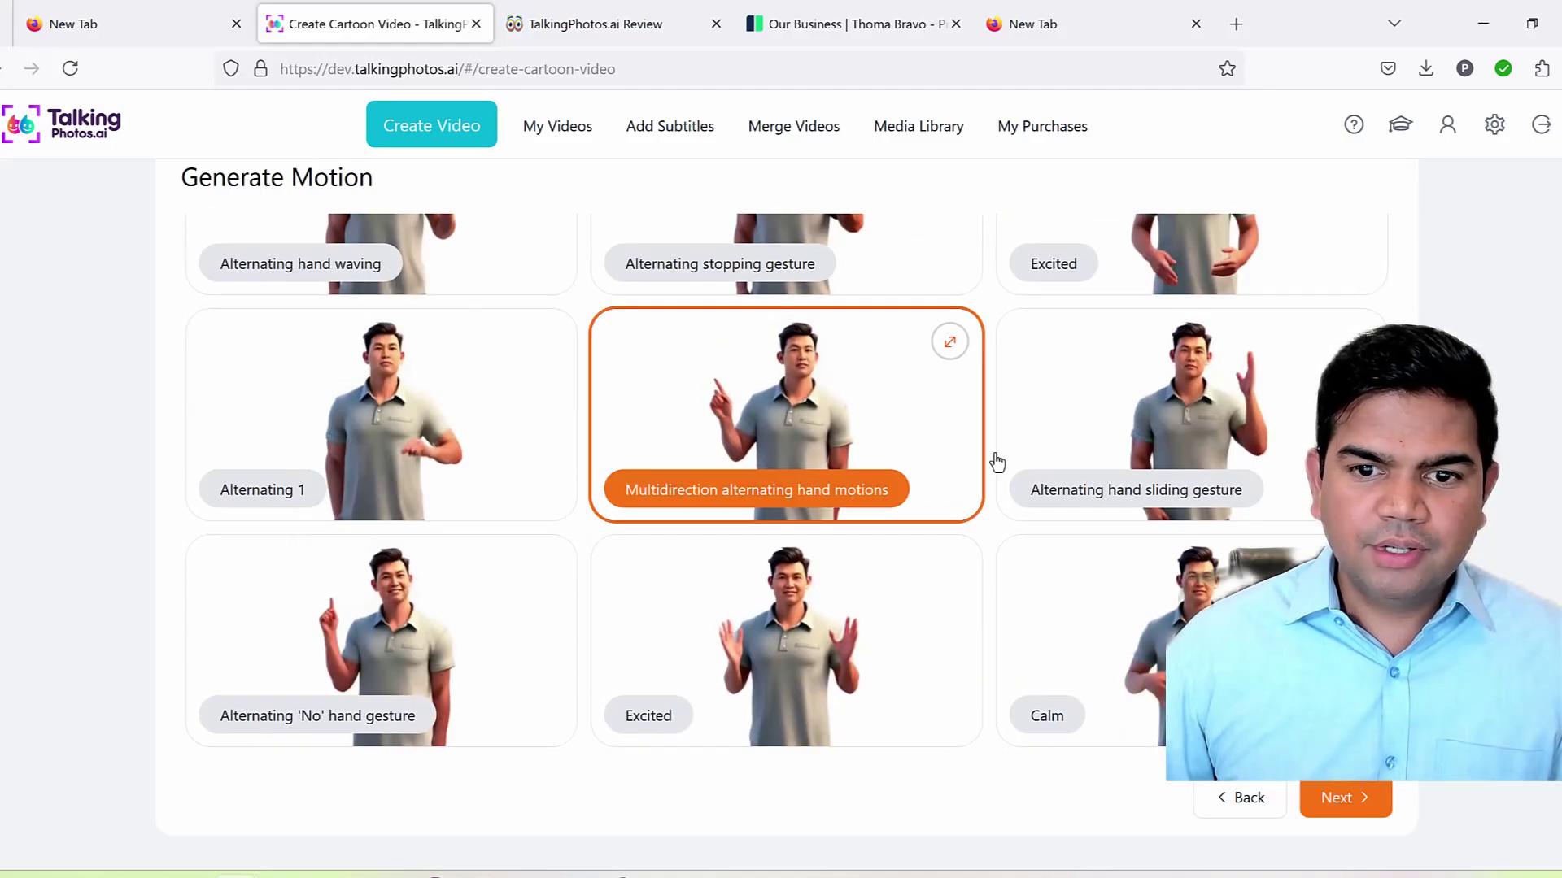
Create an Excited text-to-speech voiceover from the pasted company paragraph
left_click(1365, 808)
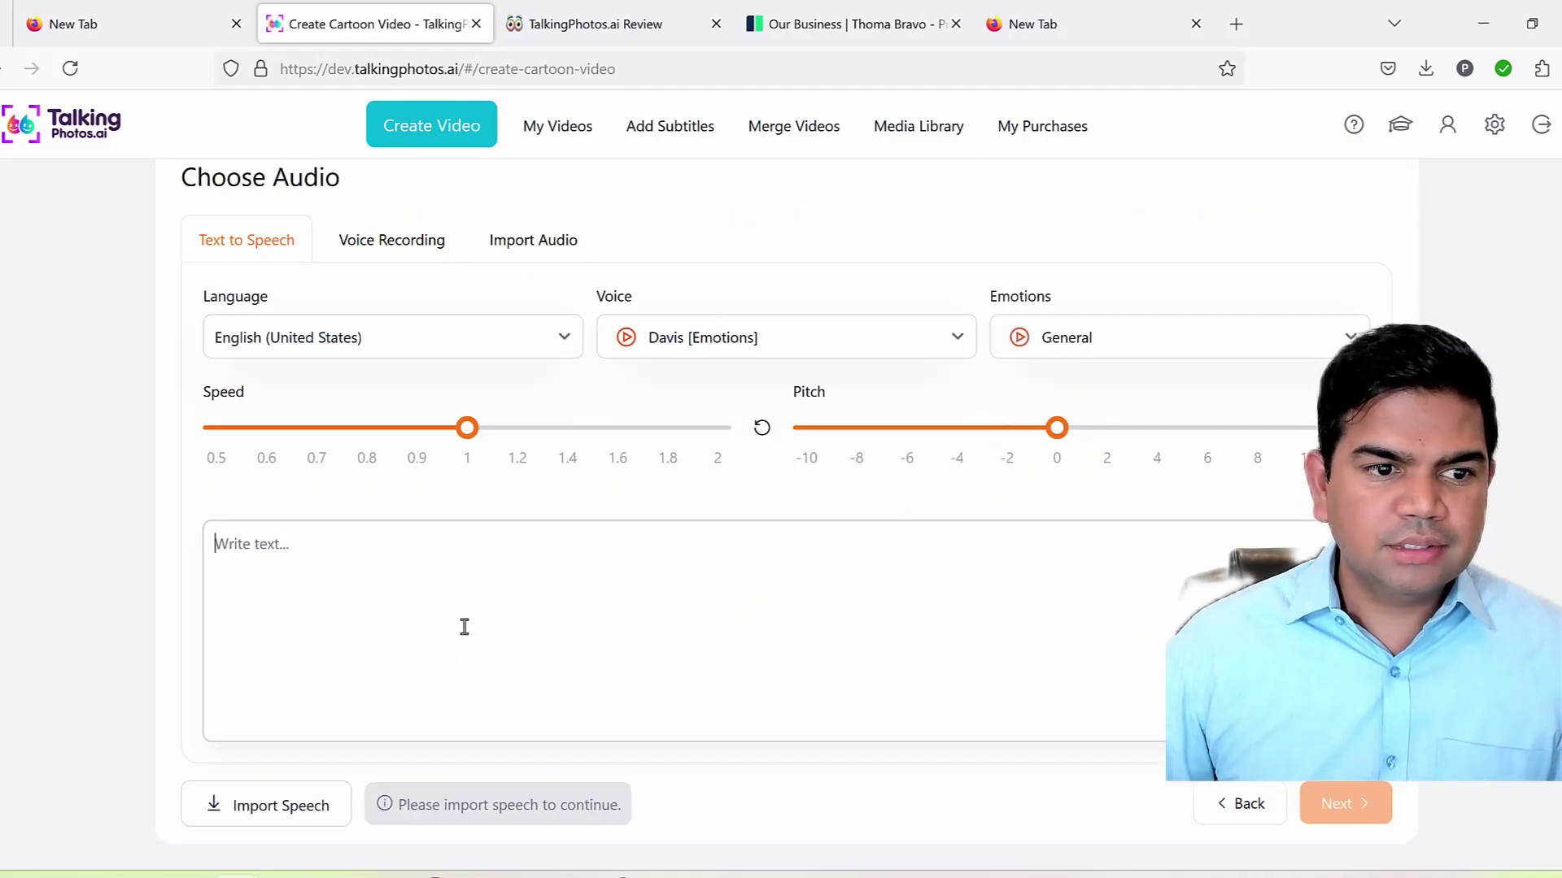
left_click(1121, 352)
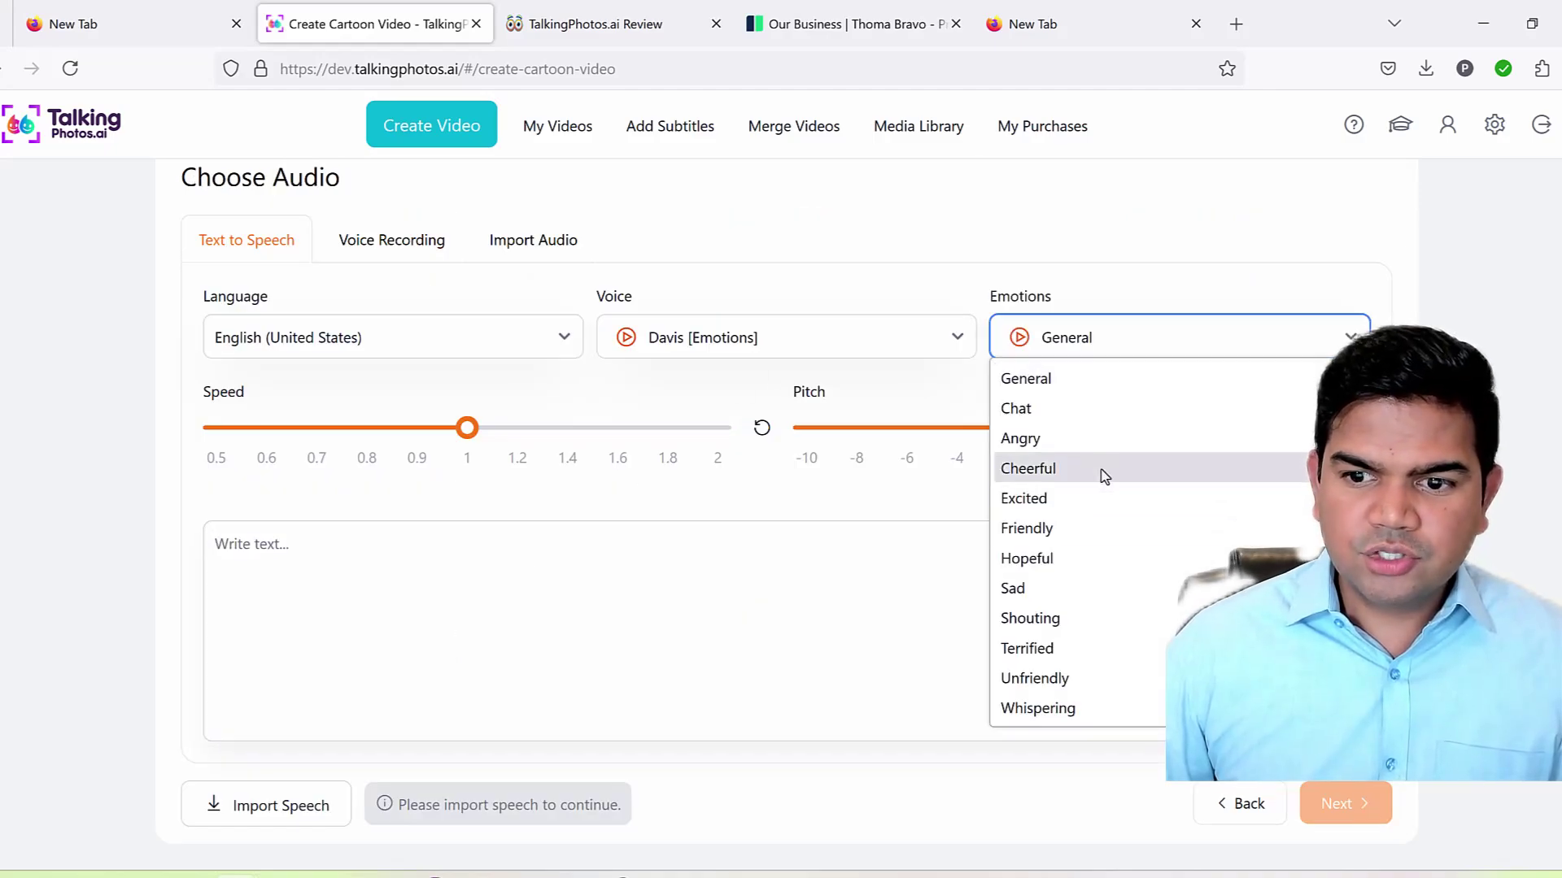
left_click(1058, 498)
left_click(780, 620)
key("ctrl+v")
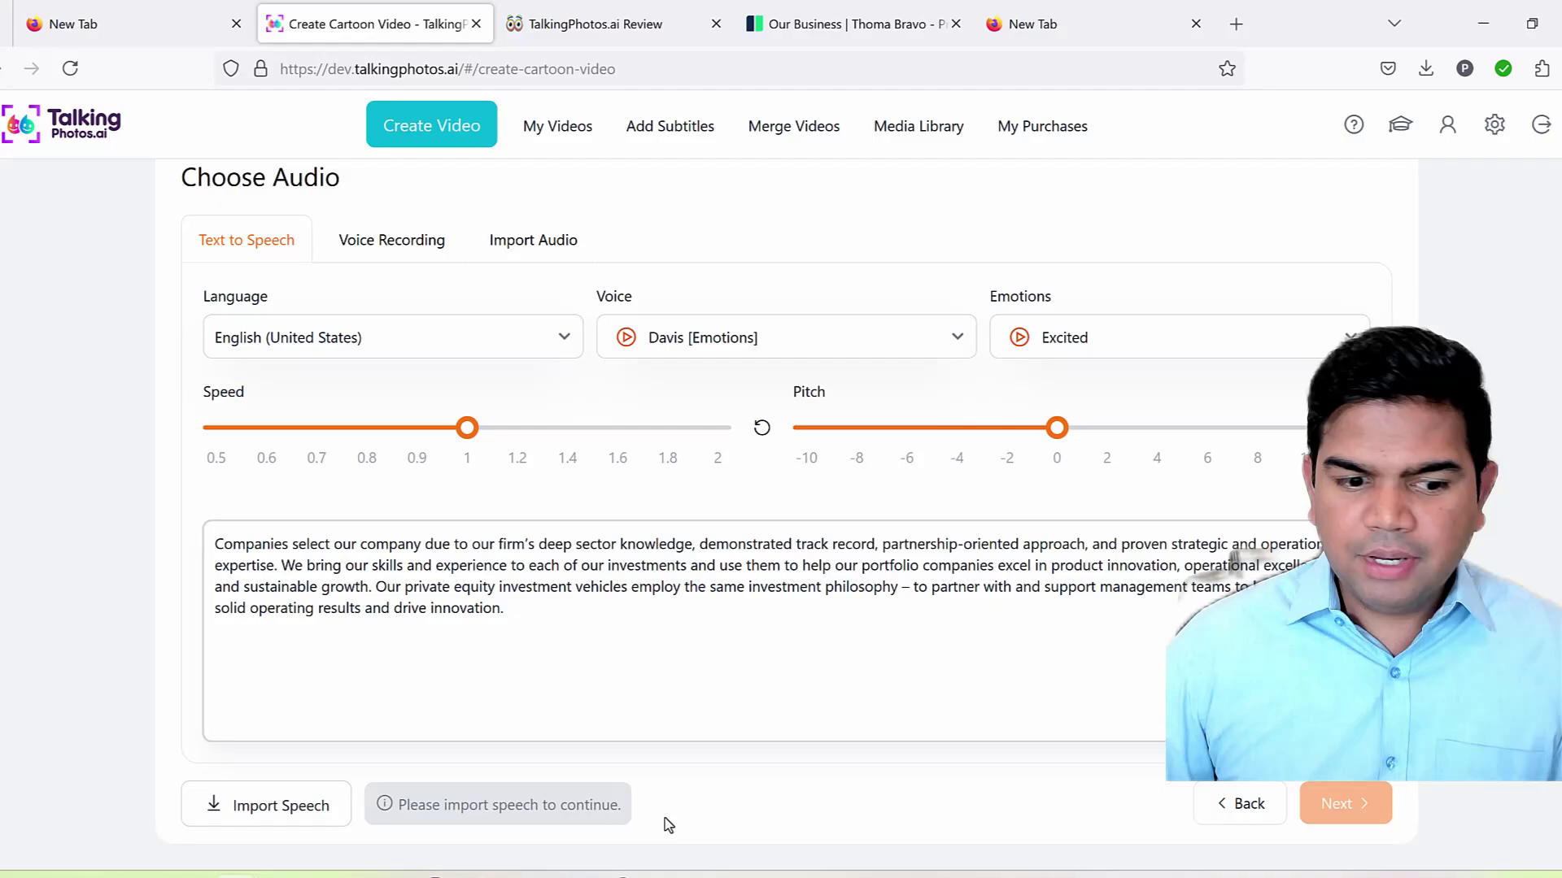
left_click(290, 820)
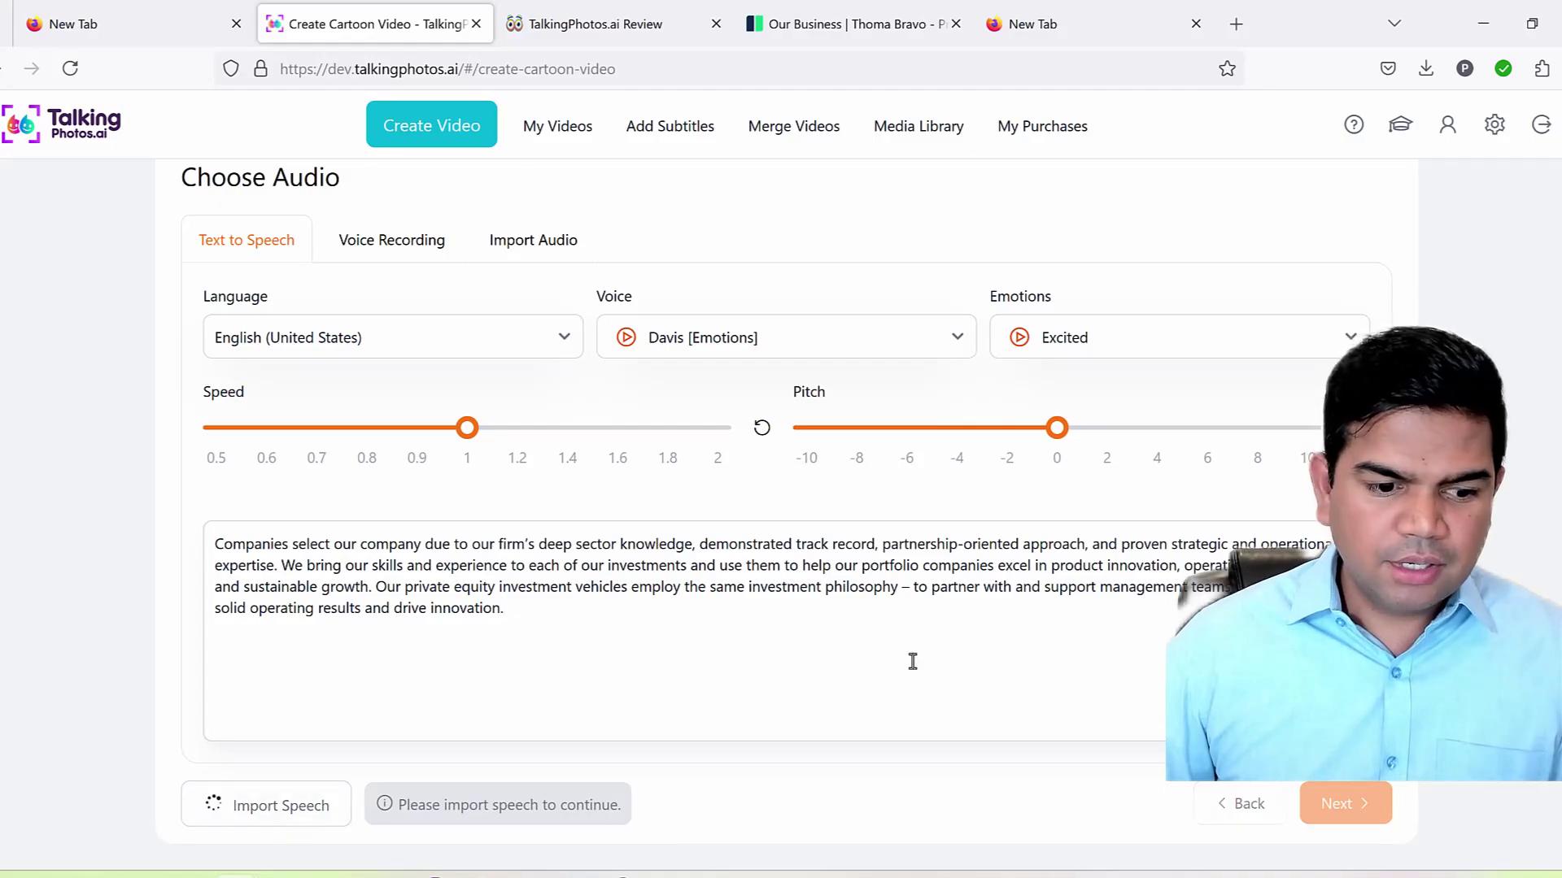
Name the project '3dpaulvideo' and render it
left_click(1350, 805)
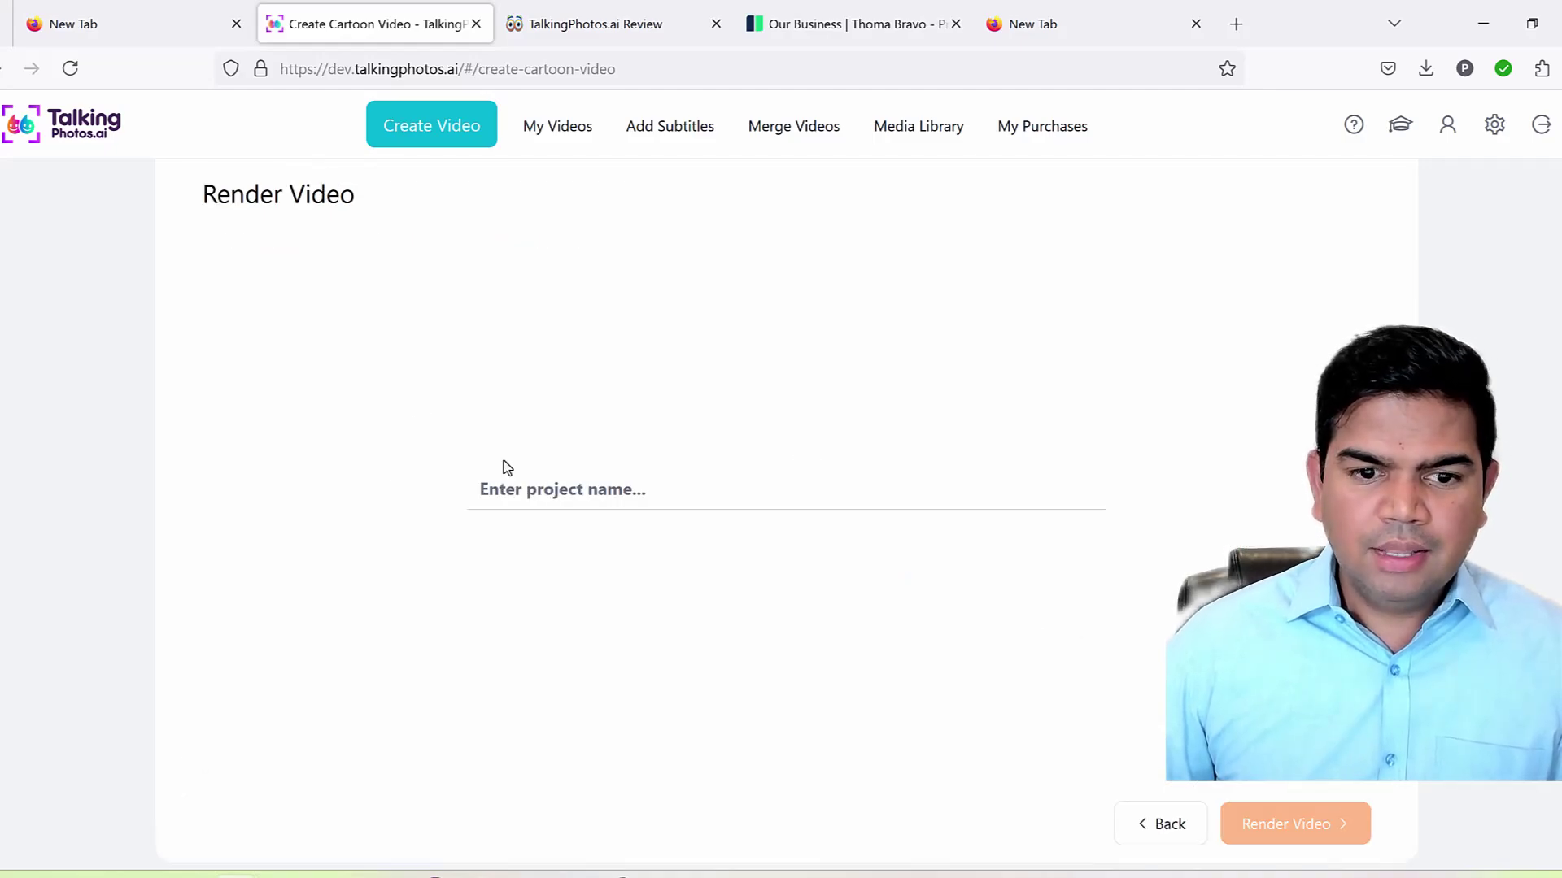
type("3dpaulvideo")
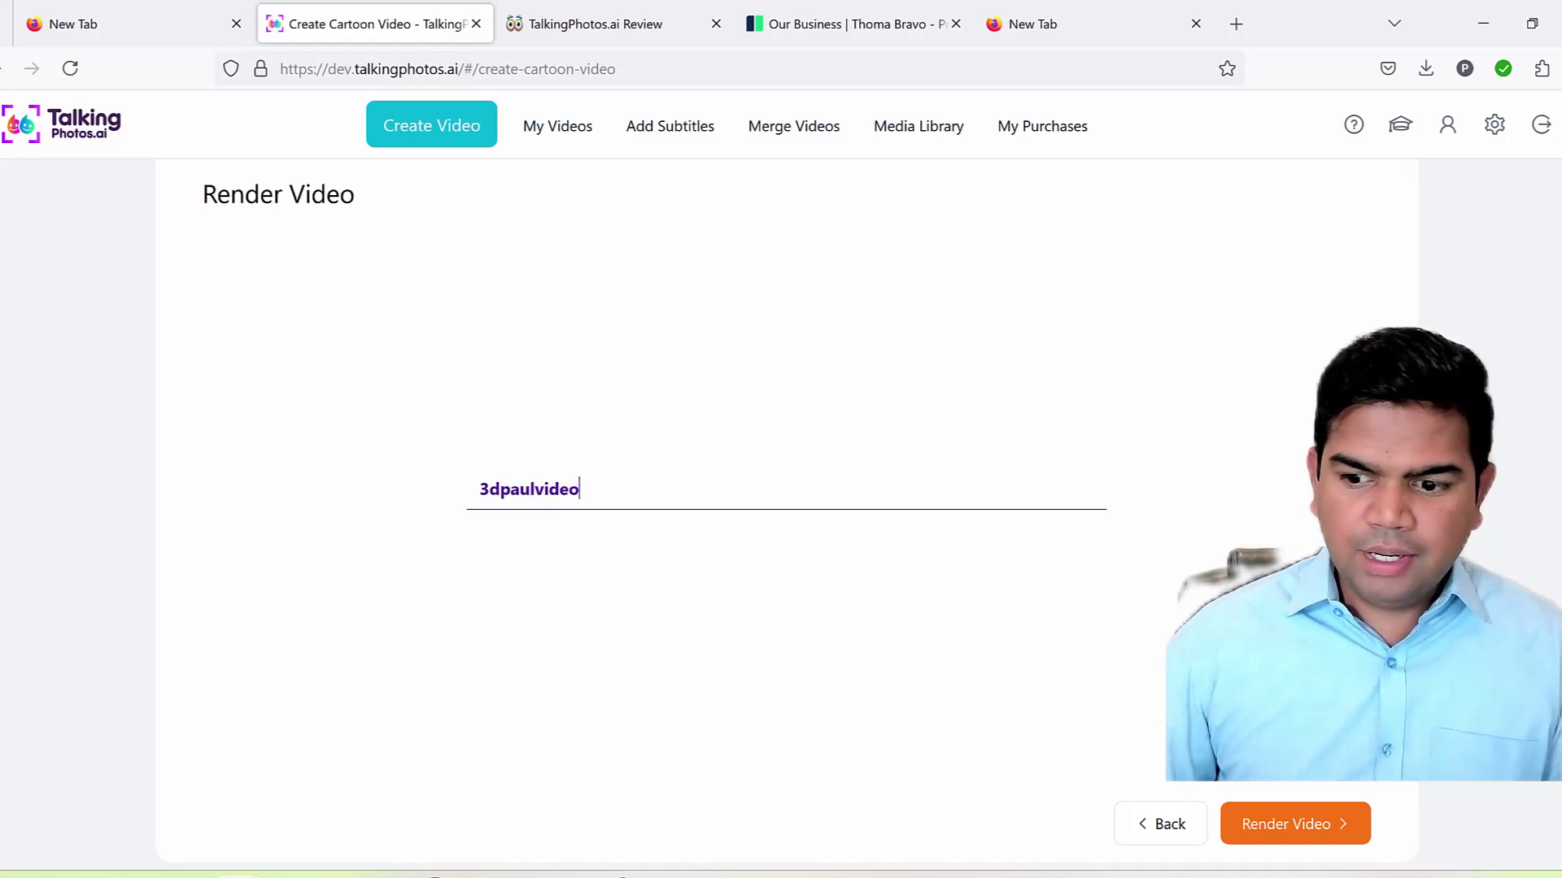
left_click(1299, 835)
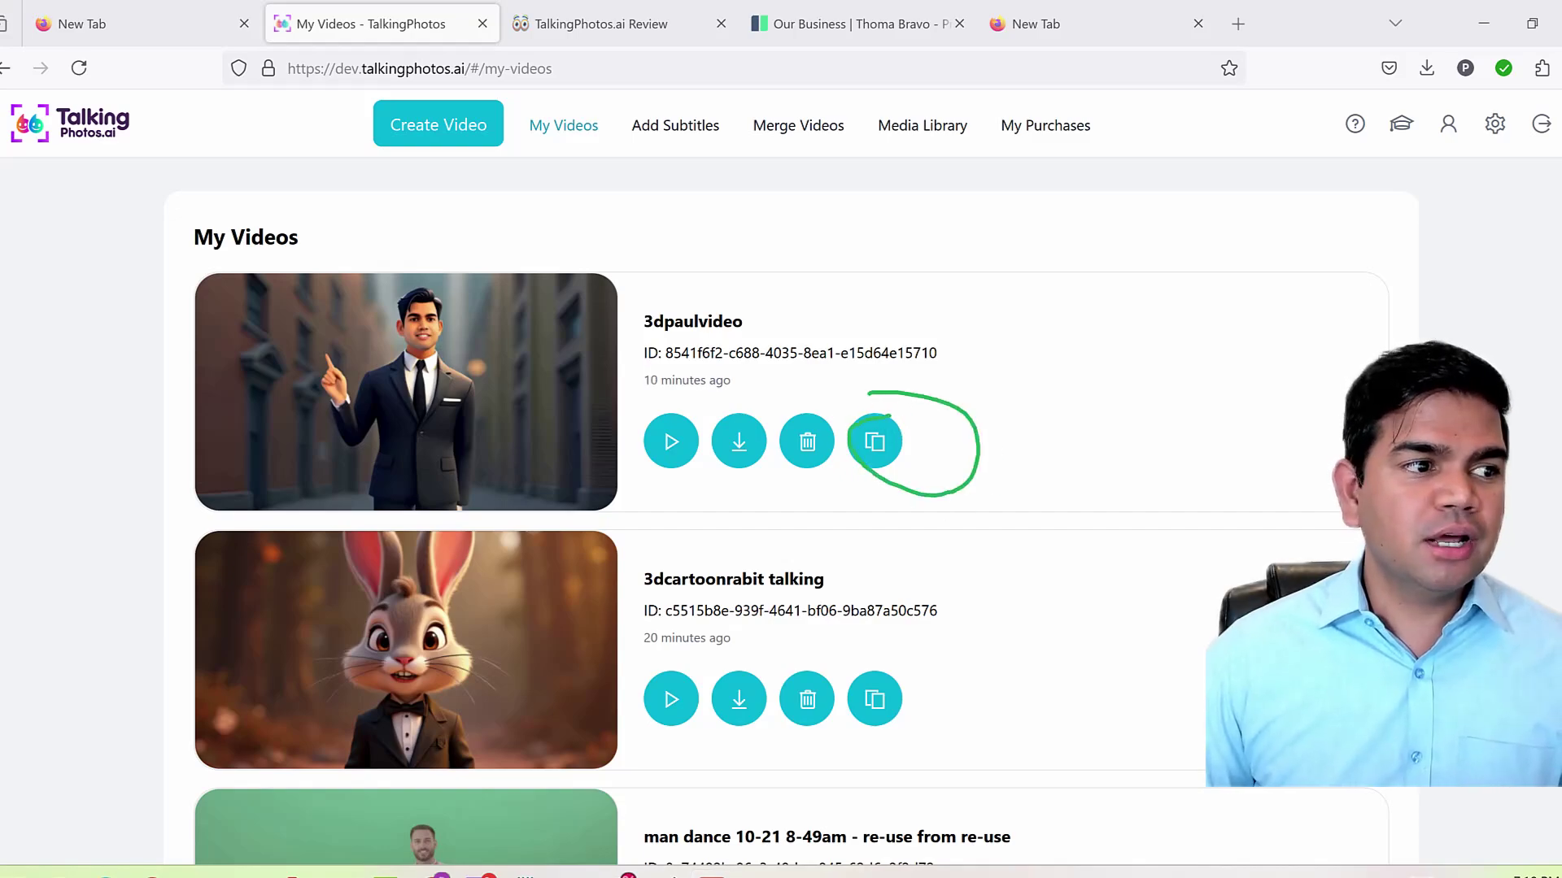
Duplicate 3dpaulvideo and edit its script, adding 'firm' and deleting the last sentence
left_click(874, 442)
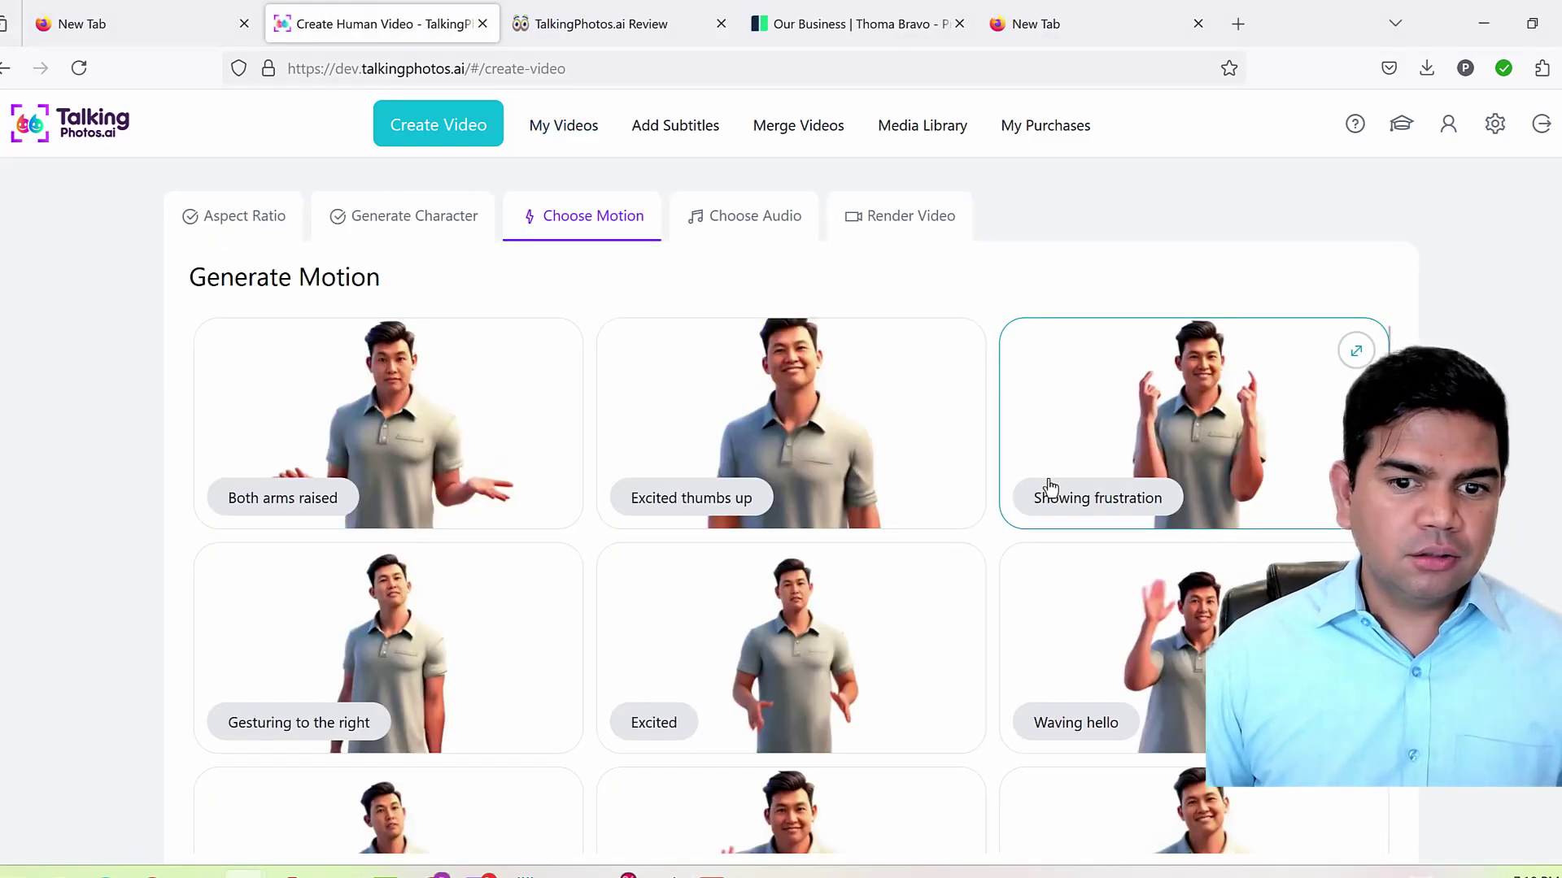
scroll(993, 529, "down", 5)
scroll(1003, 530, "up", 4)
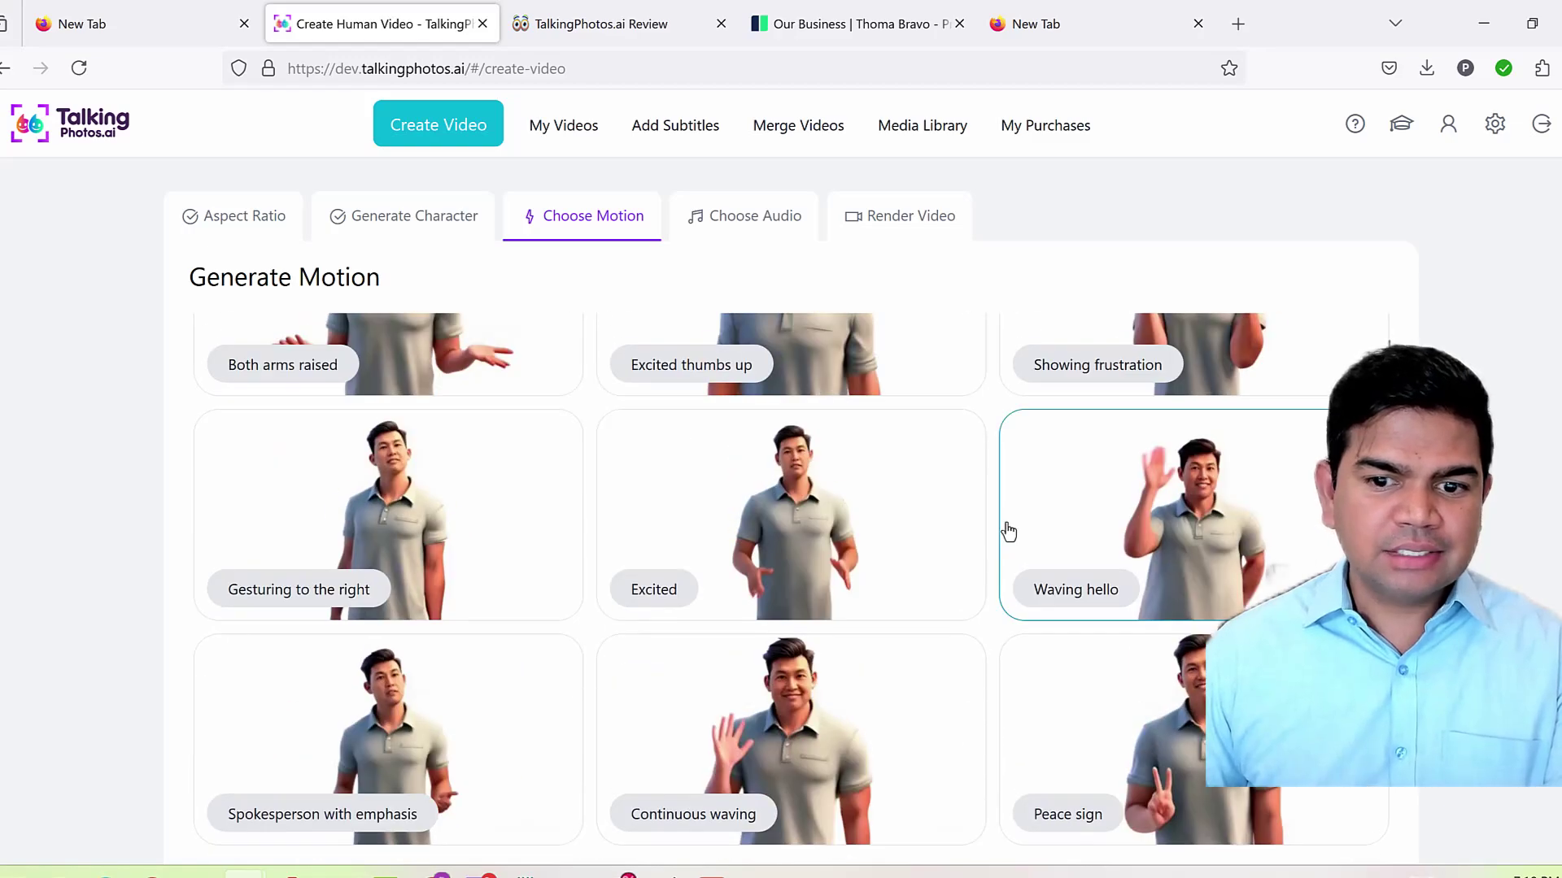
scroll(1004, 529, "up", 2)
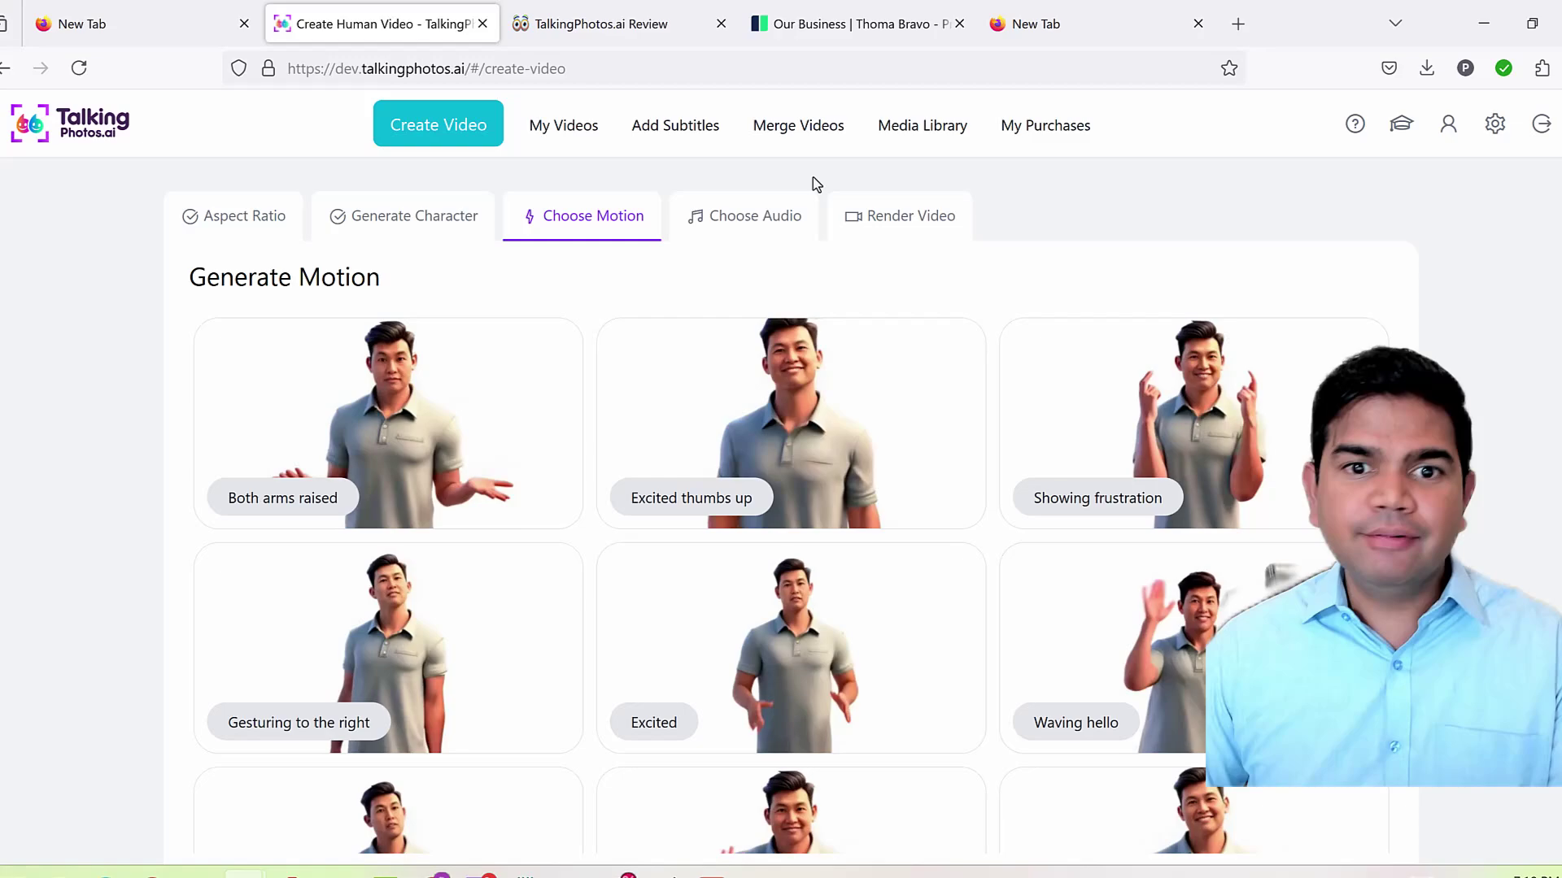
left_click(721, 232)
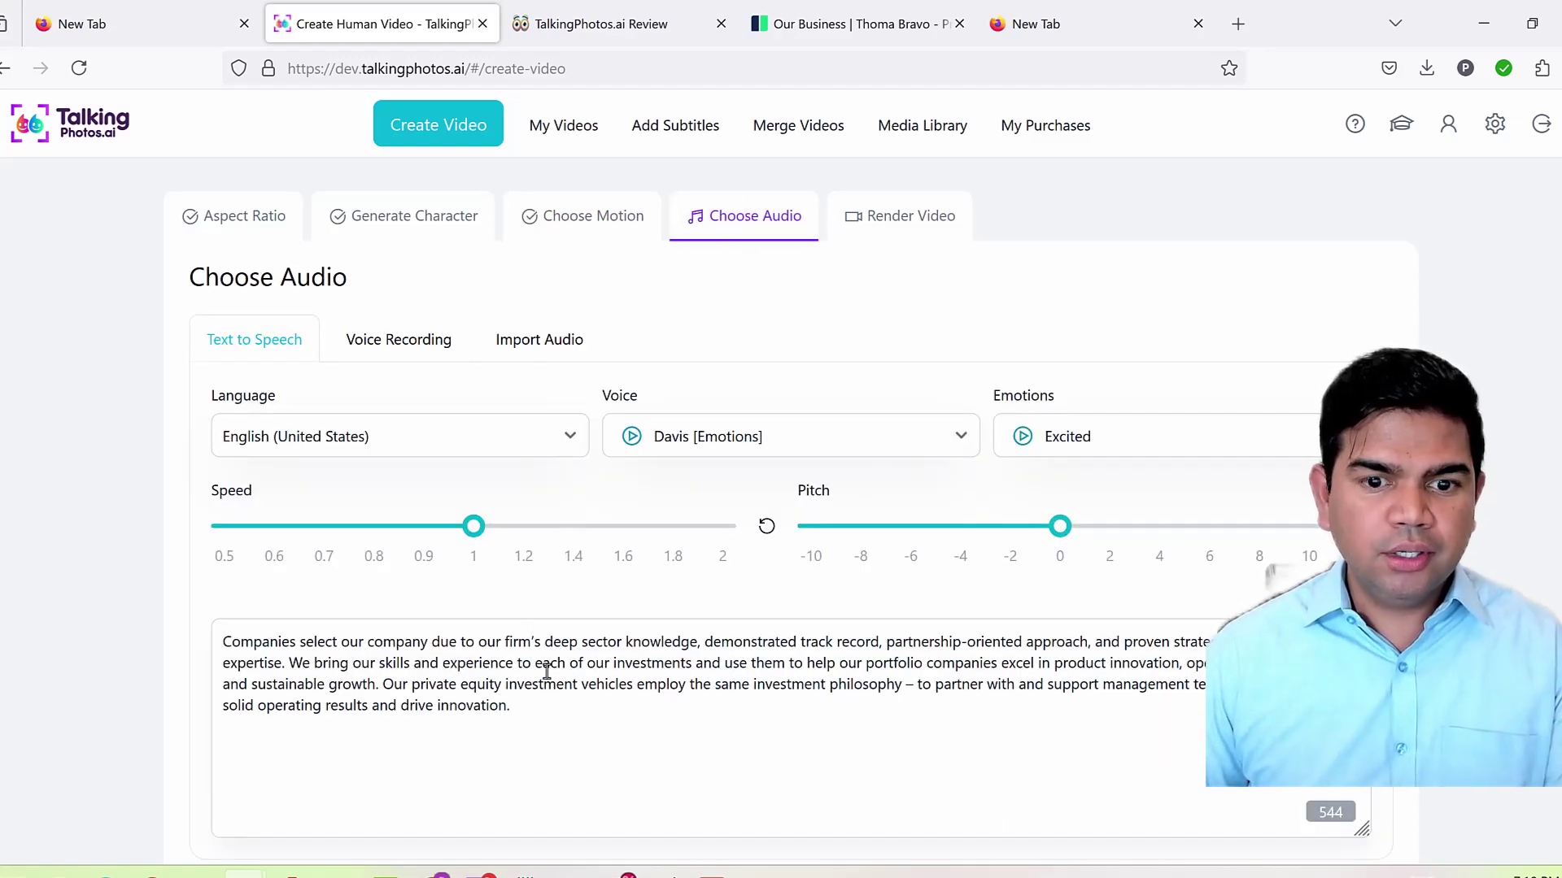
key("ctrl+a")
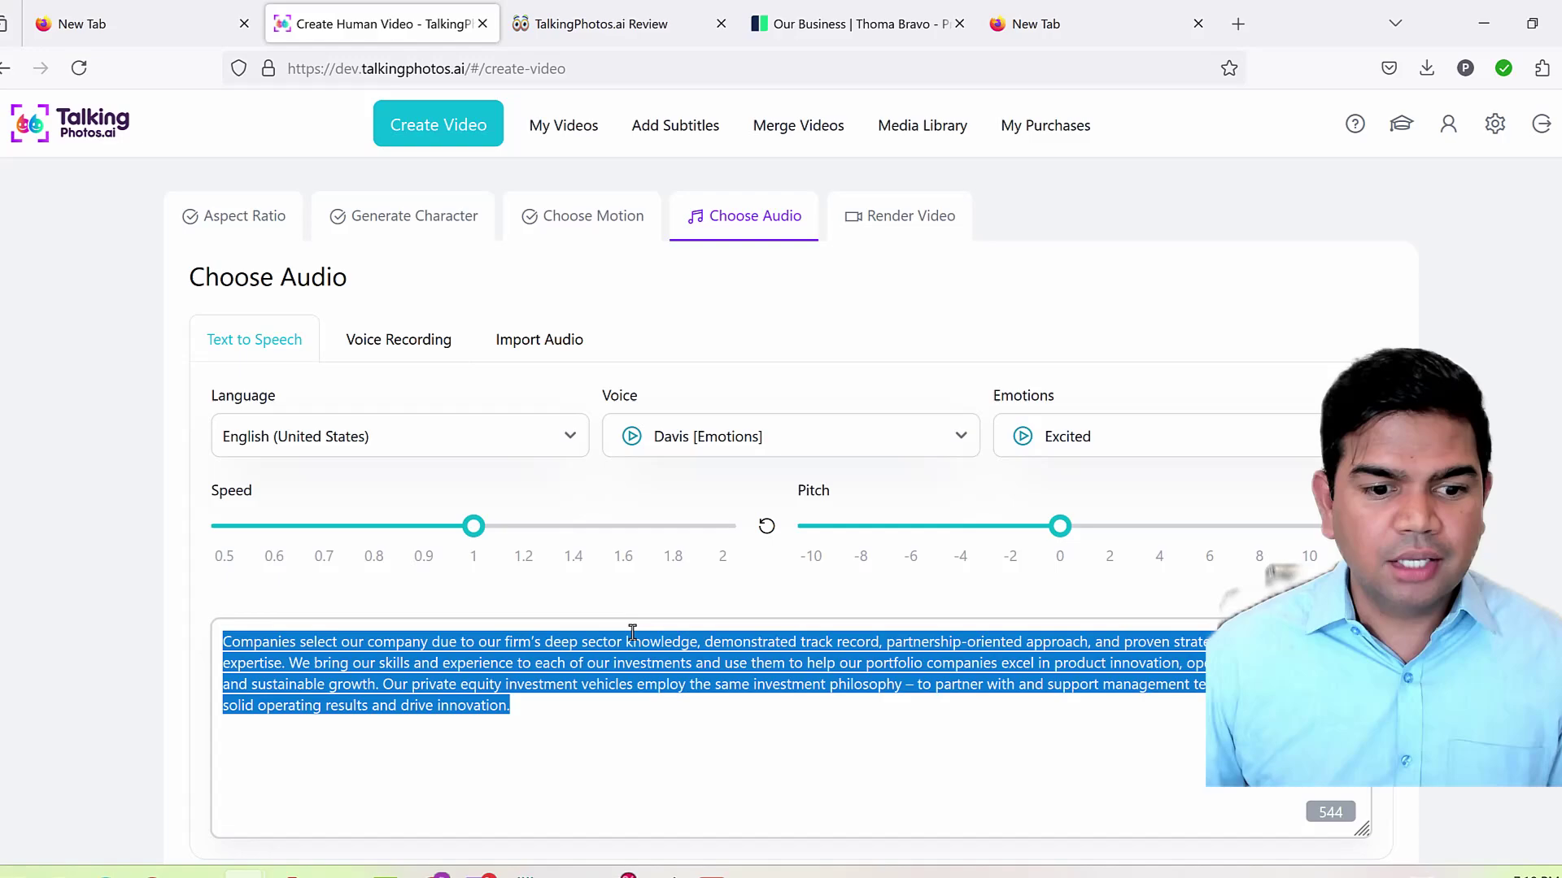
key("Right")
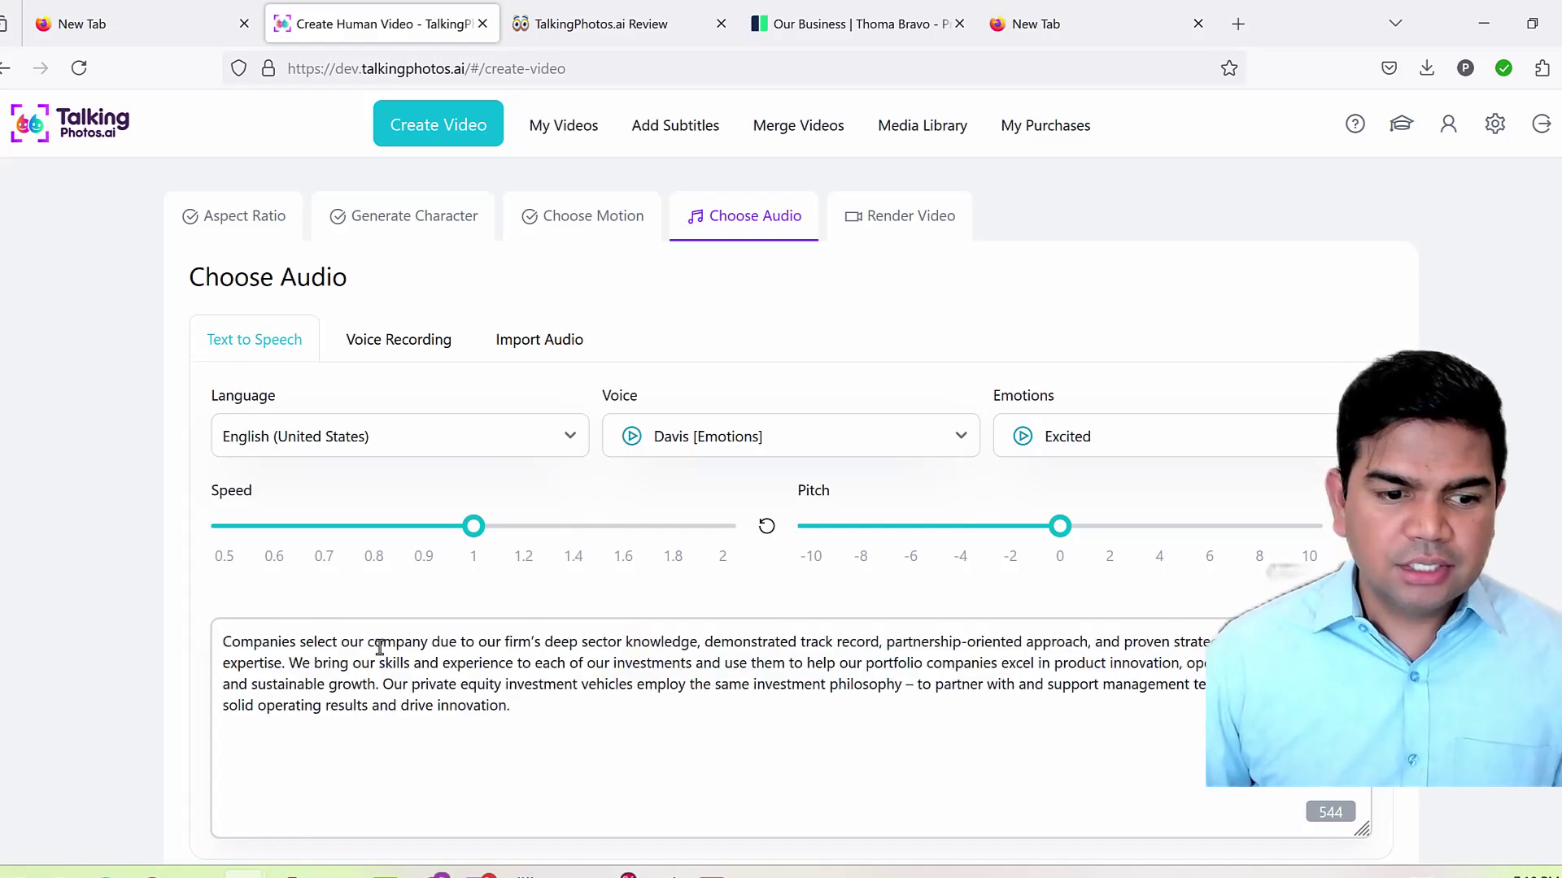
type("fir")
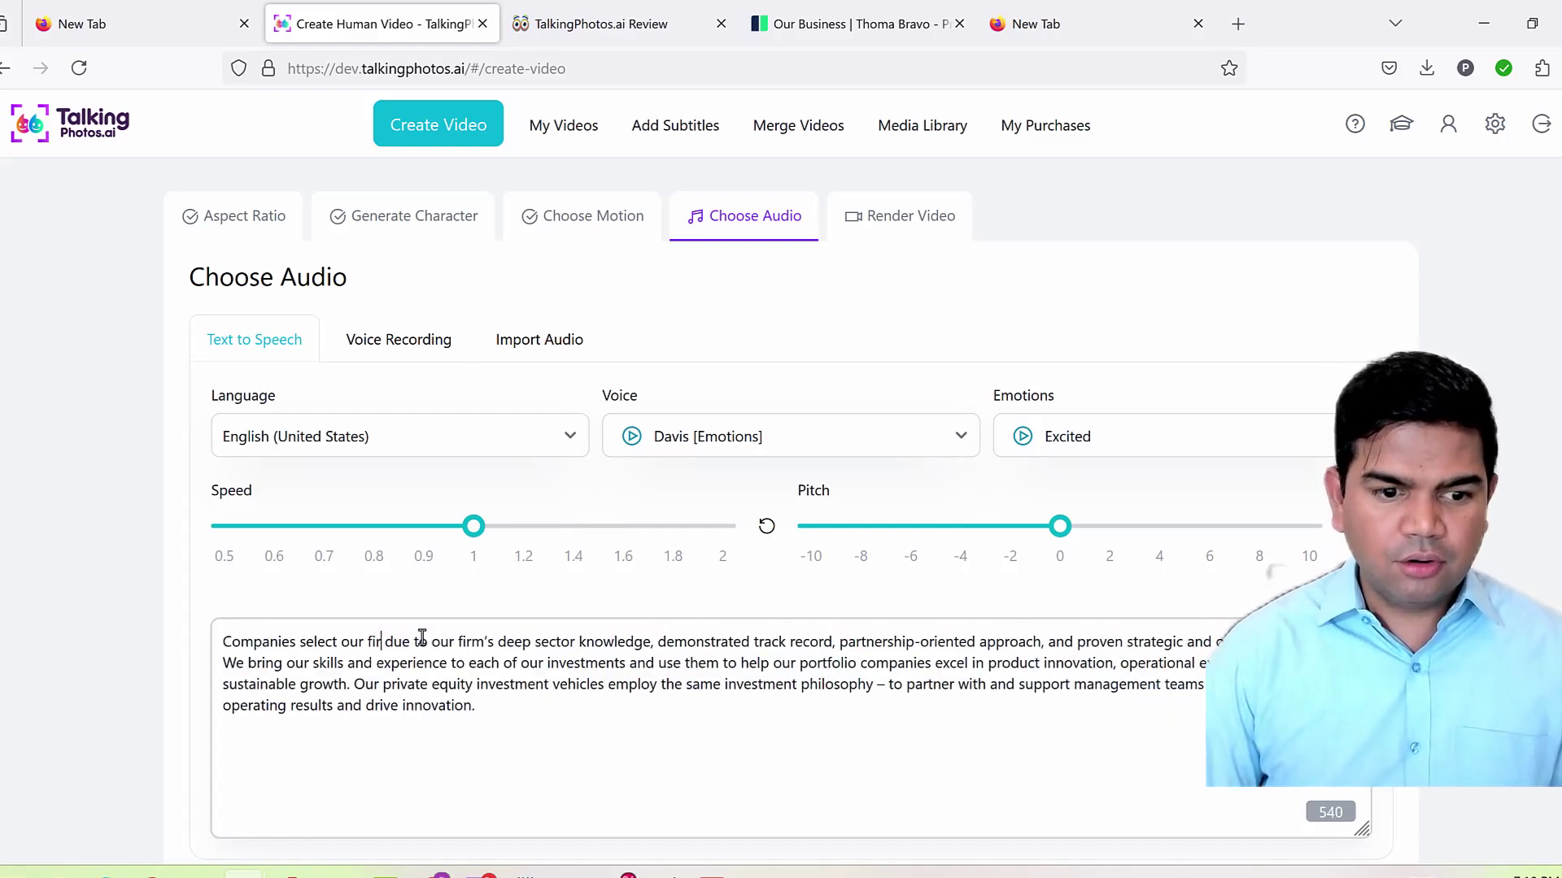
type("m")
left_click_drag(581, 729, 383, 684)
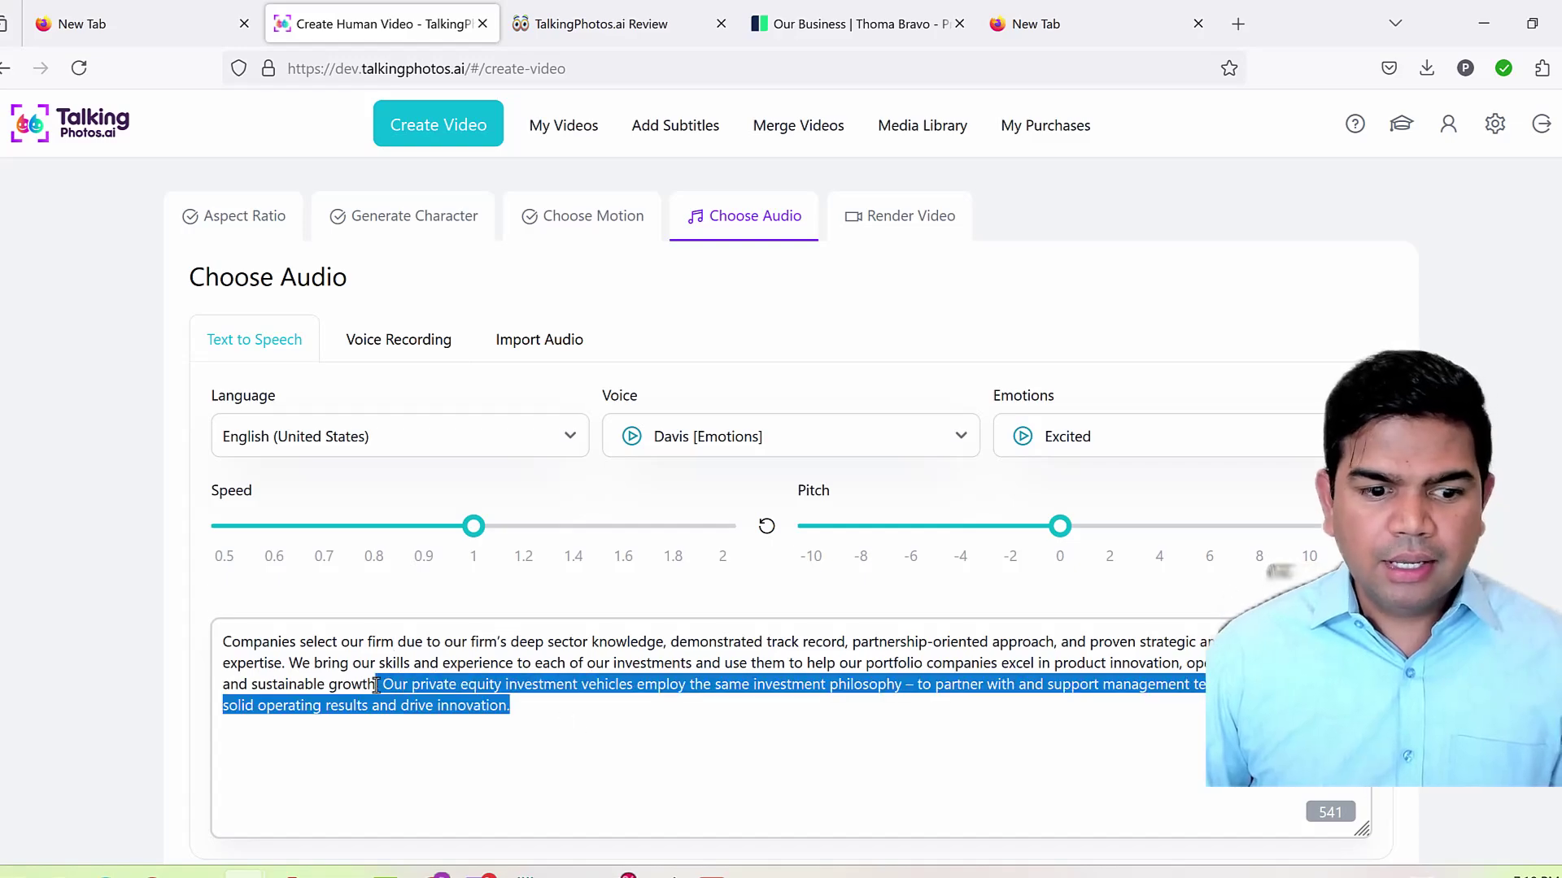
key("BackSpace")
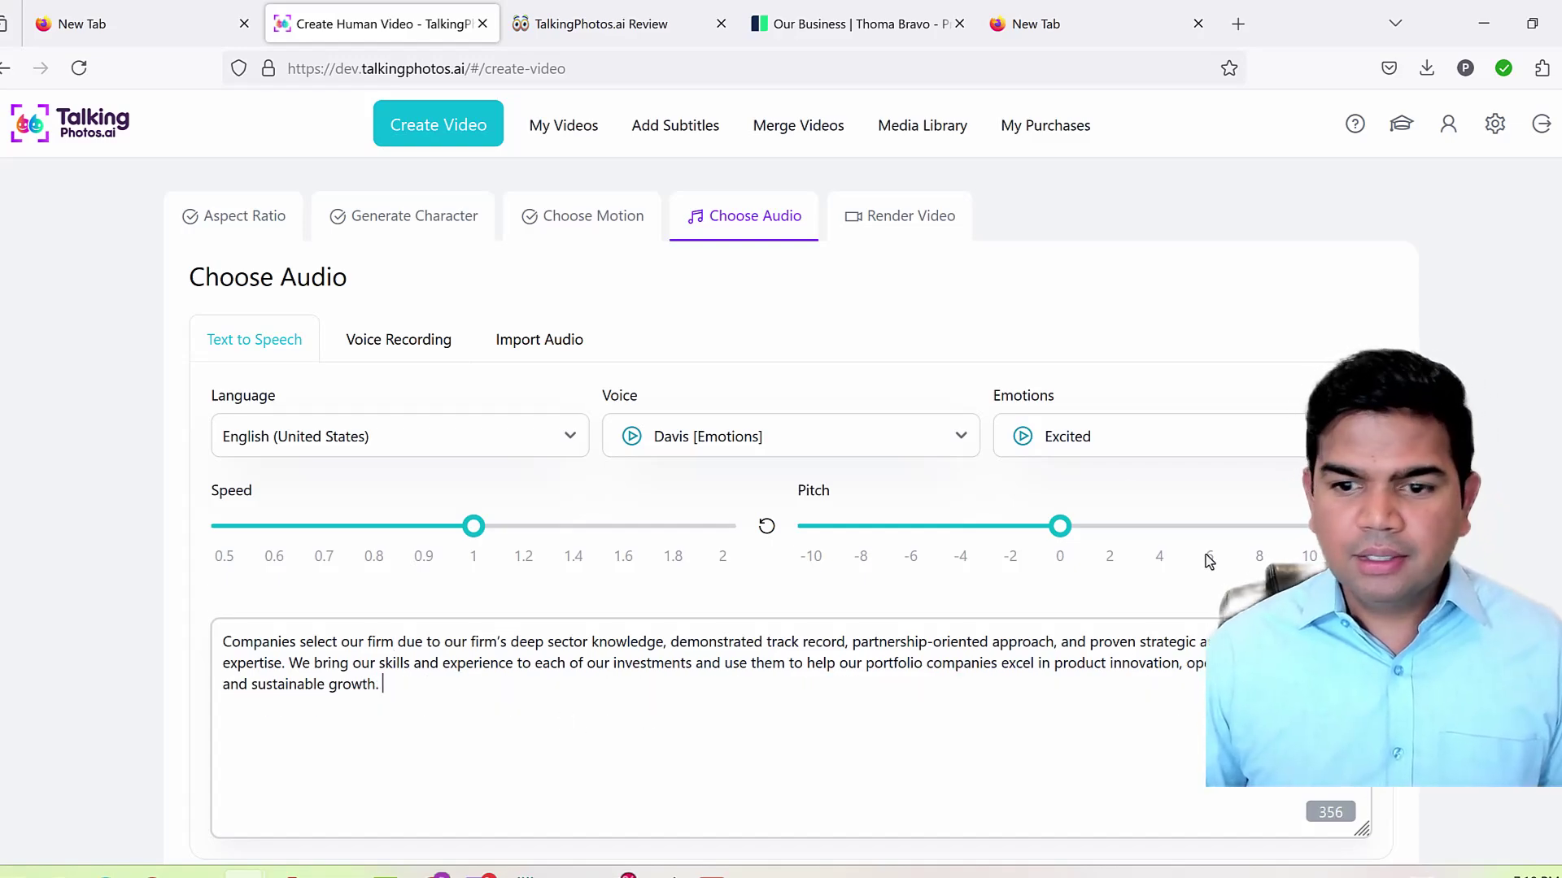
Voice the script with Tony in a Hopeful tone and import the speech
left_click(1140, 440)
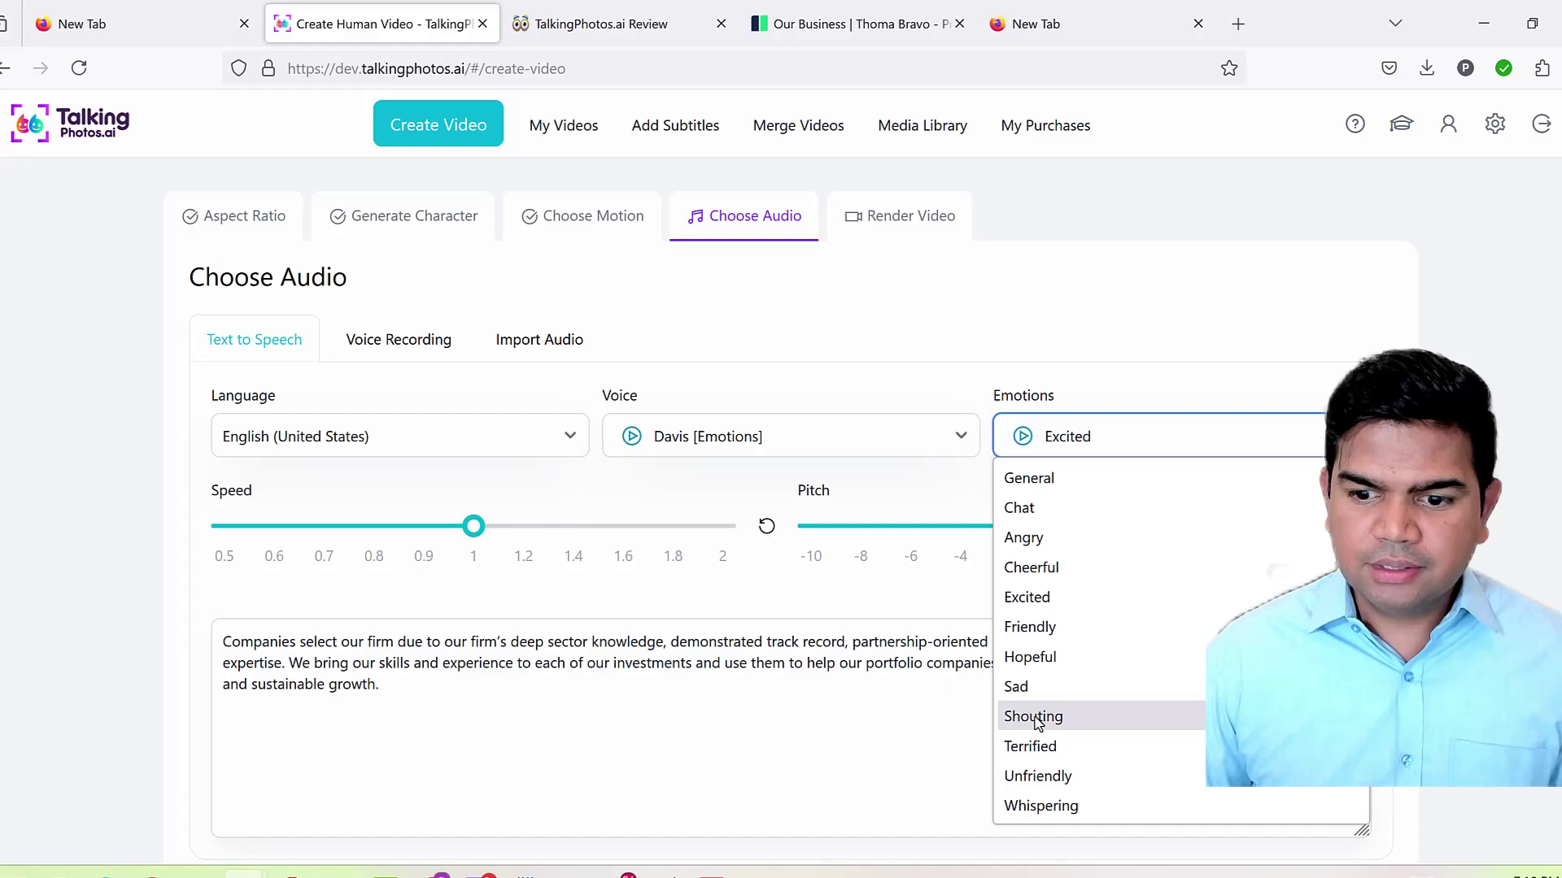
left_click(1048, 567)
left_click(720, 437)
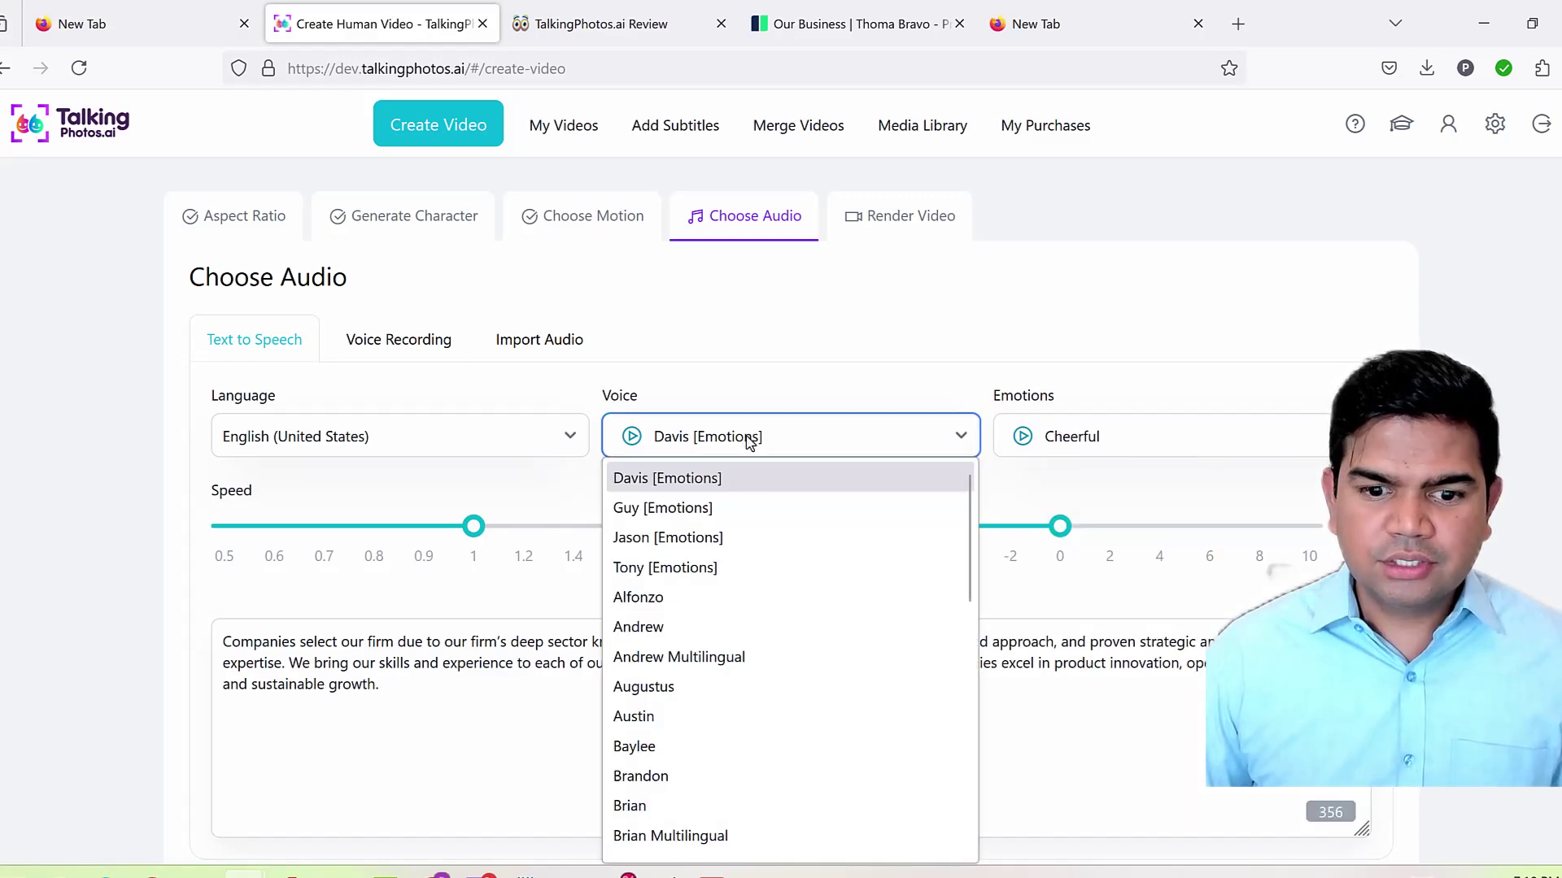
left_click(690, 568)
left_click(1098, 437)
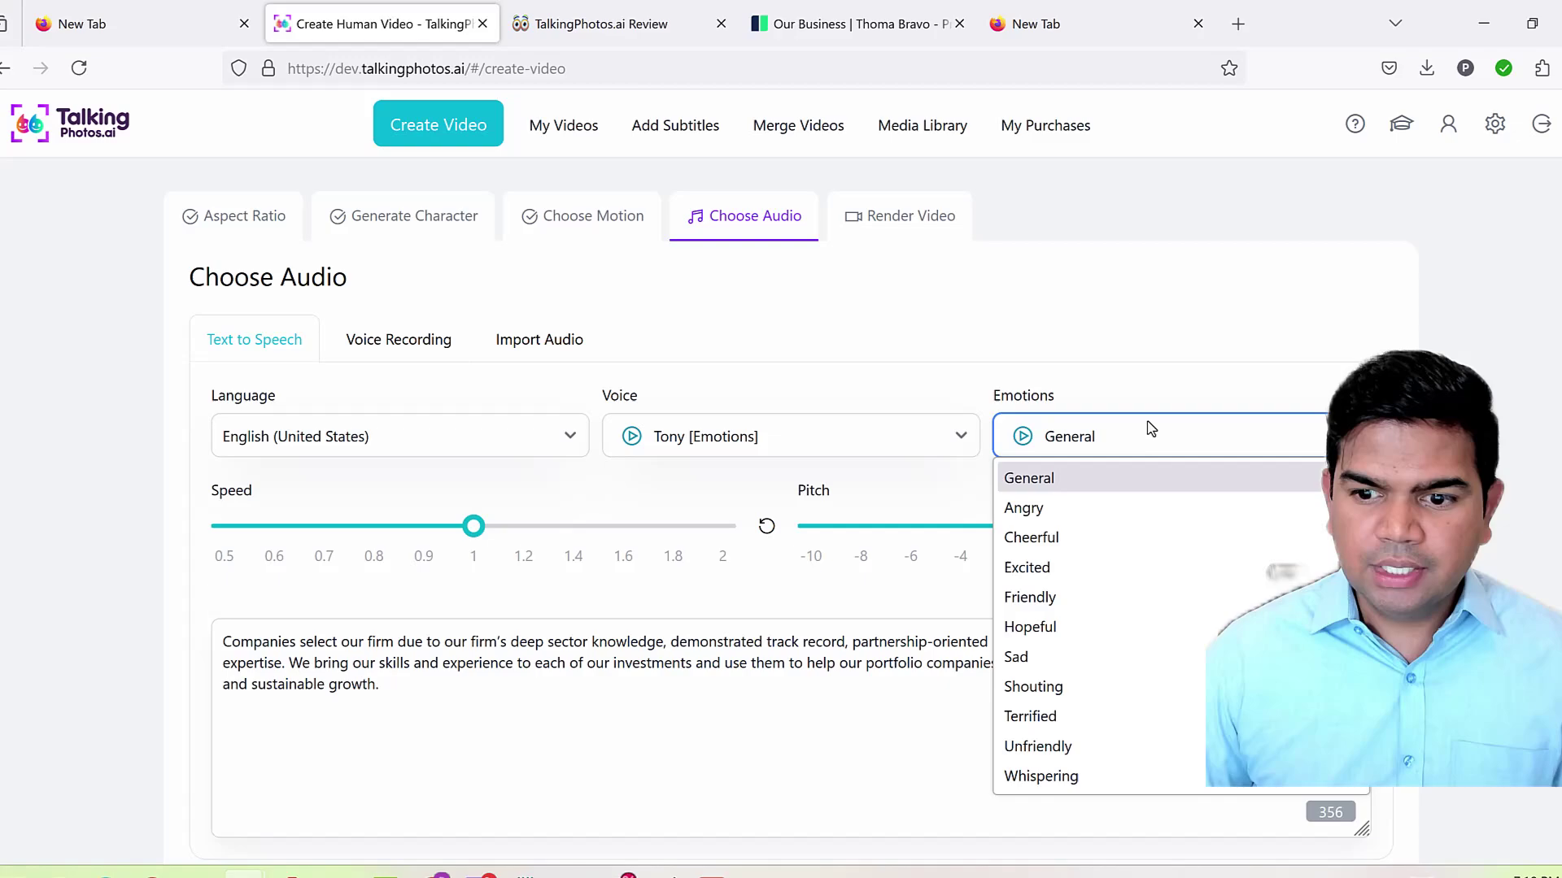
left_click(1051, 627)
scroll(1052, 635, "down", 2)
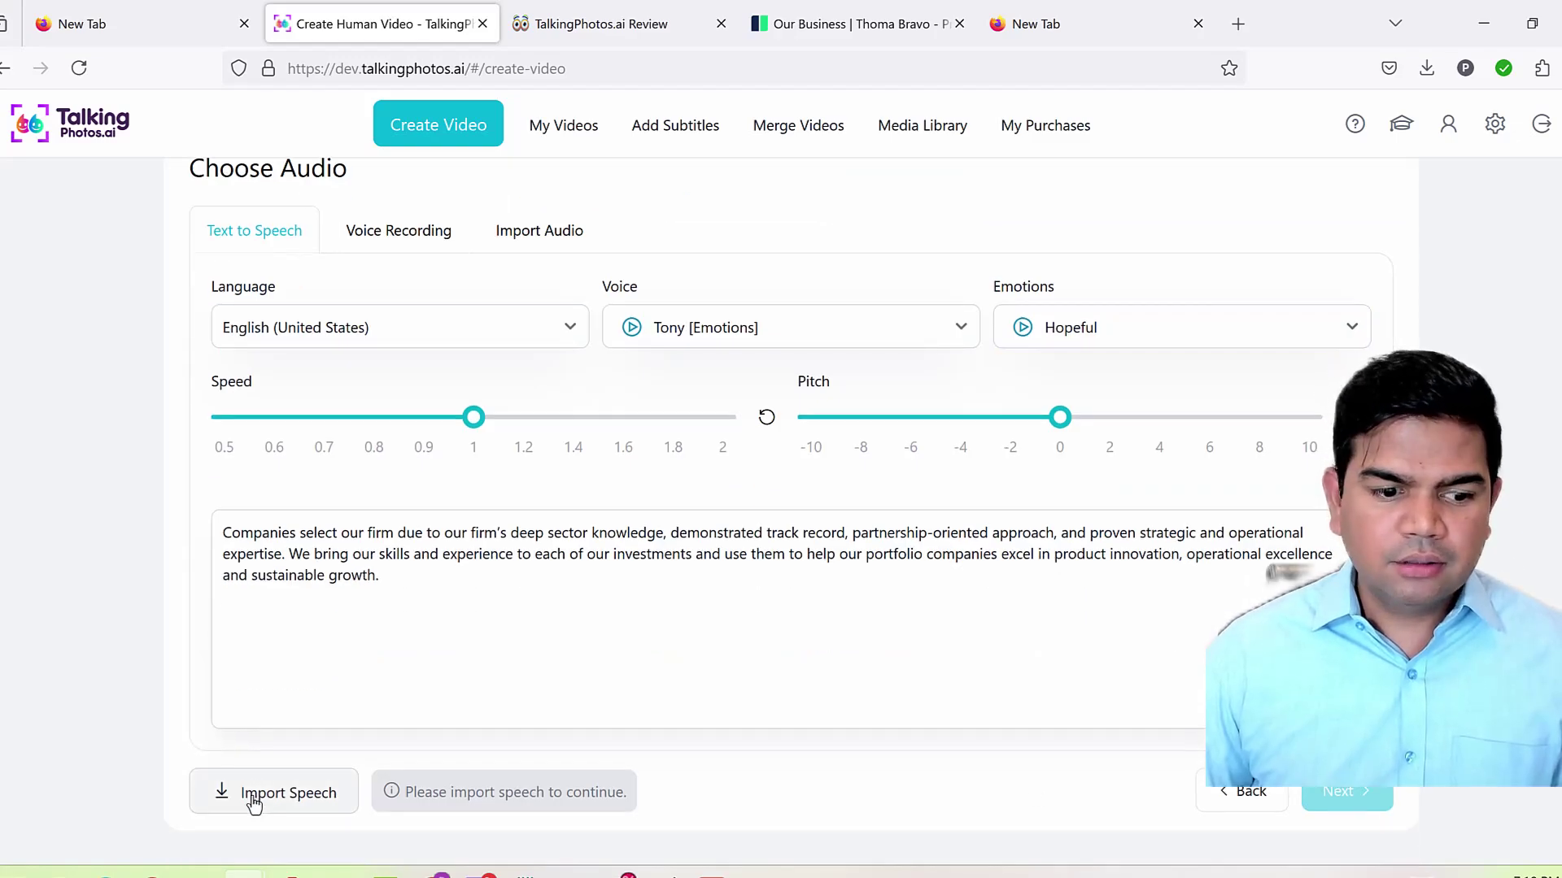
left_click(255, 803)
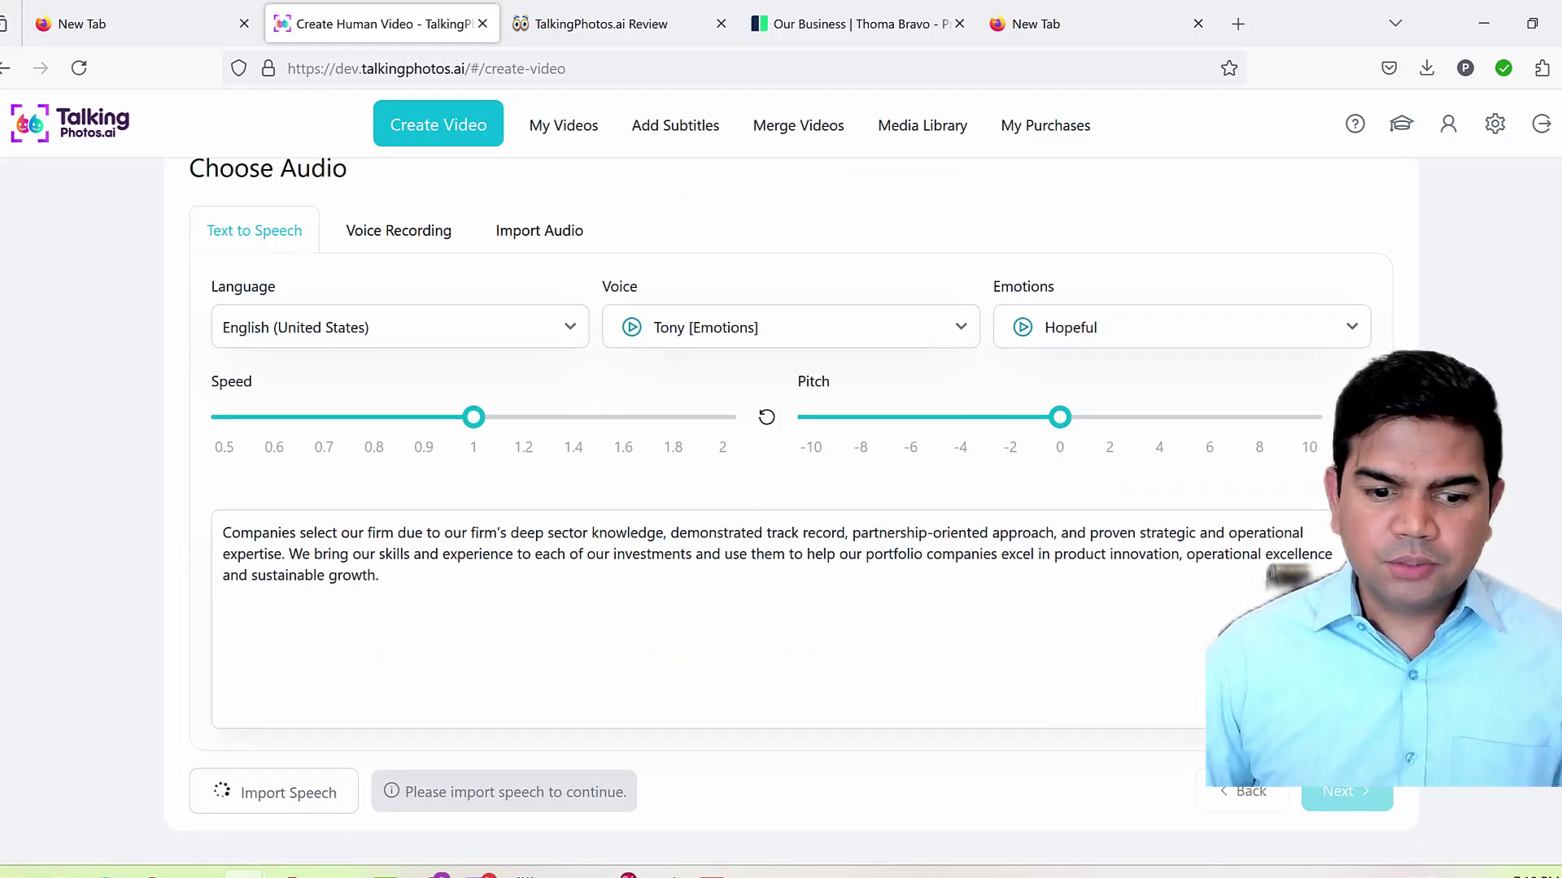
At the render step, begin renaming the video by adding 'New' after '3dpaulvideo'
left_click(1358, 801)
left_click(652, 479)
type("N")
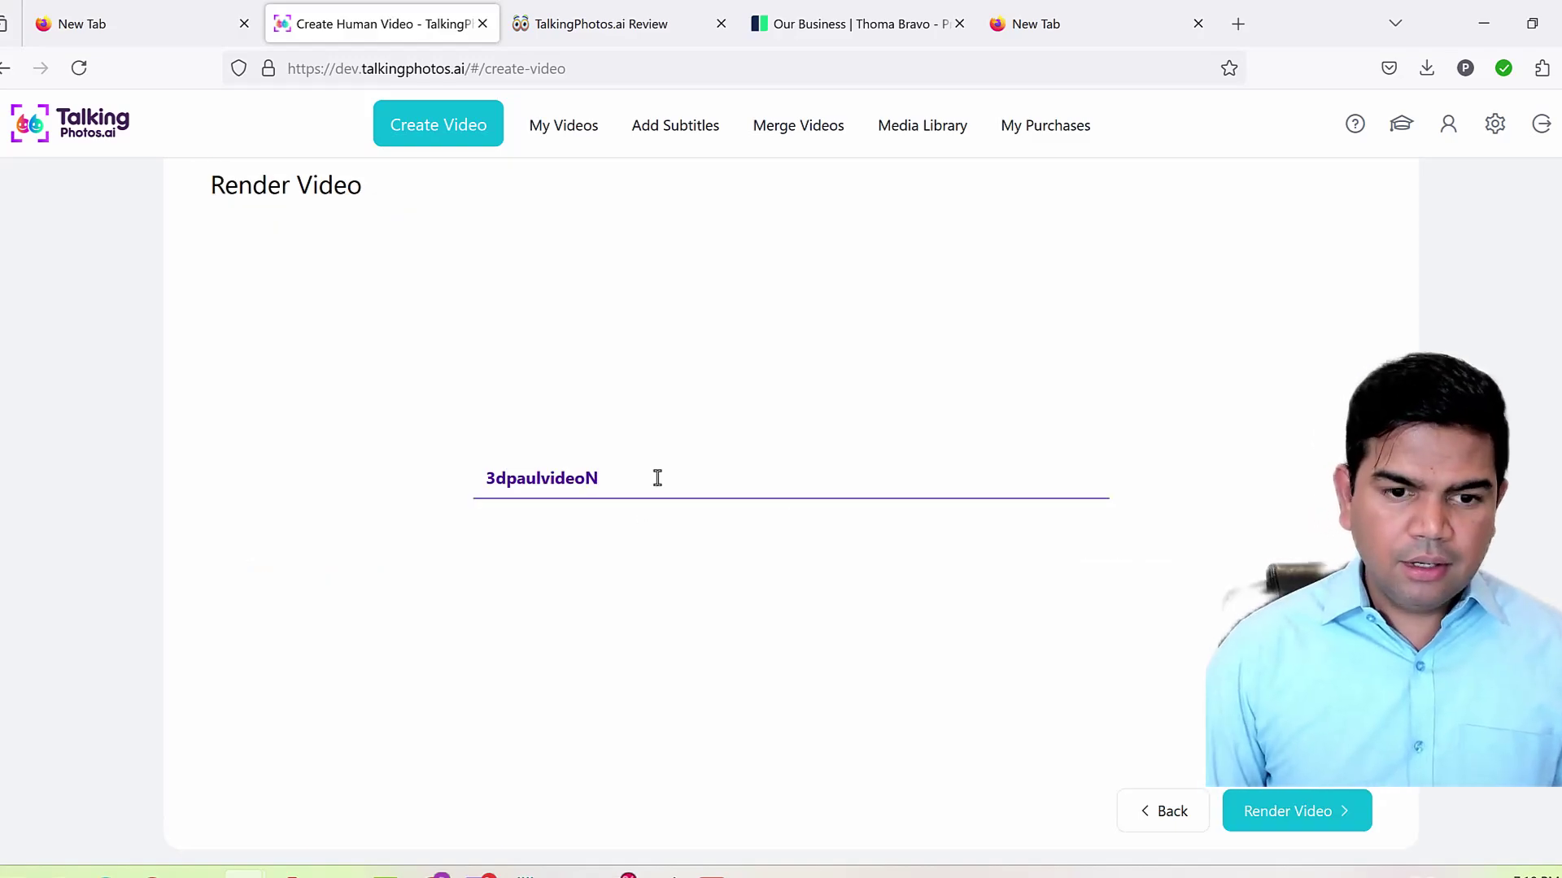
type("ew Voiceove")
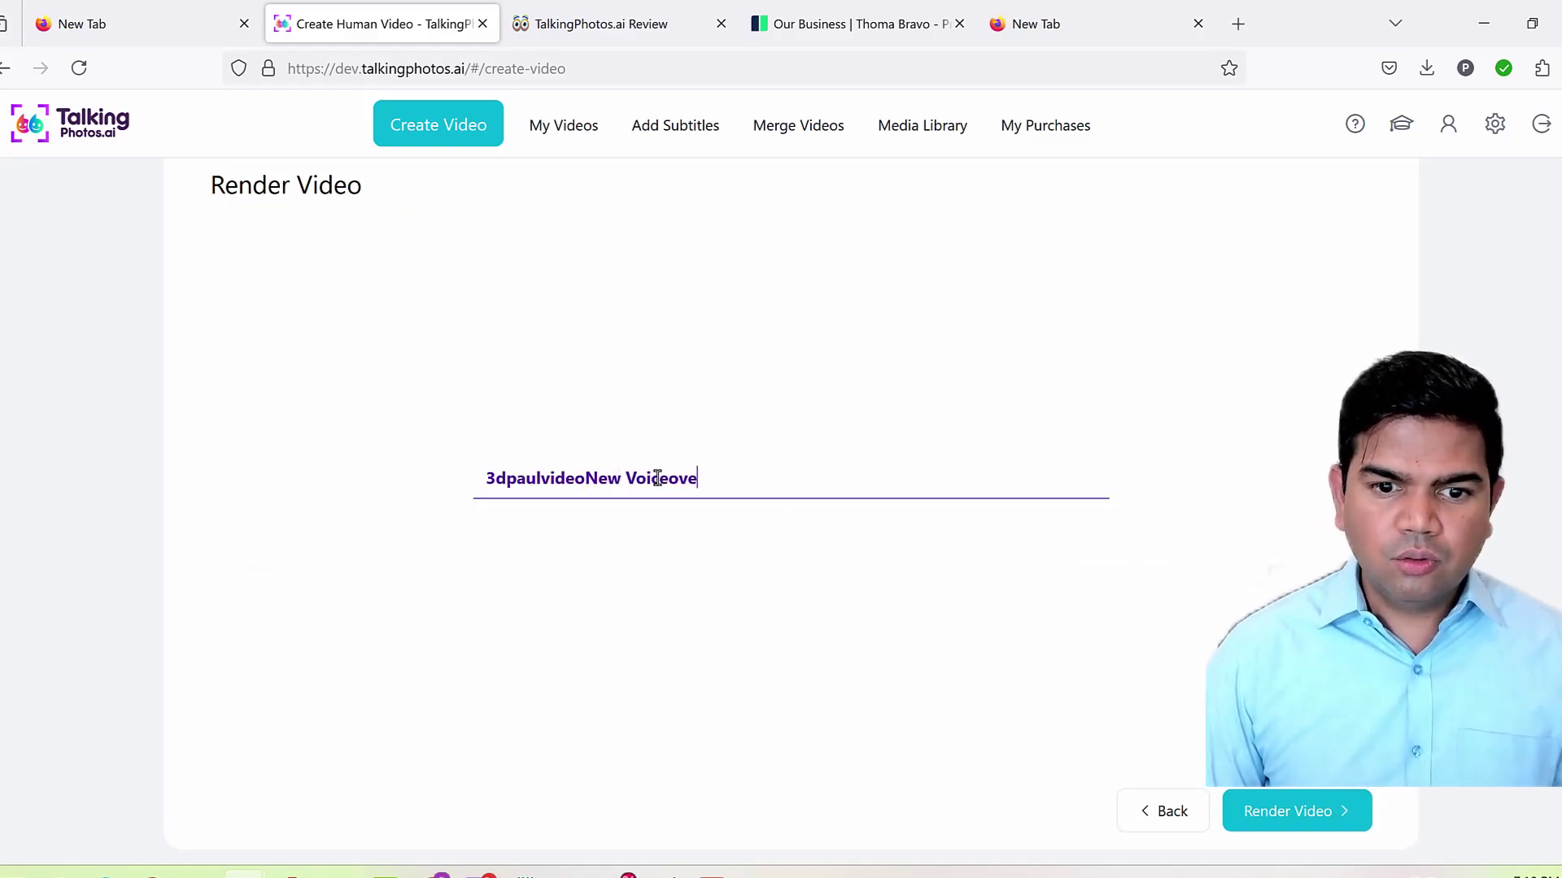
type("r")
Confirm the name '3dpaulvideo New Voiceover' and render the cloned video
left_click(586, 478)
left_click(1285, 818)
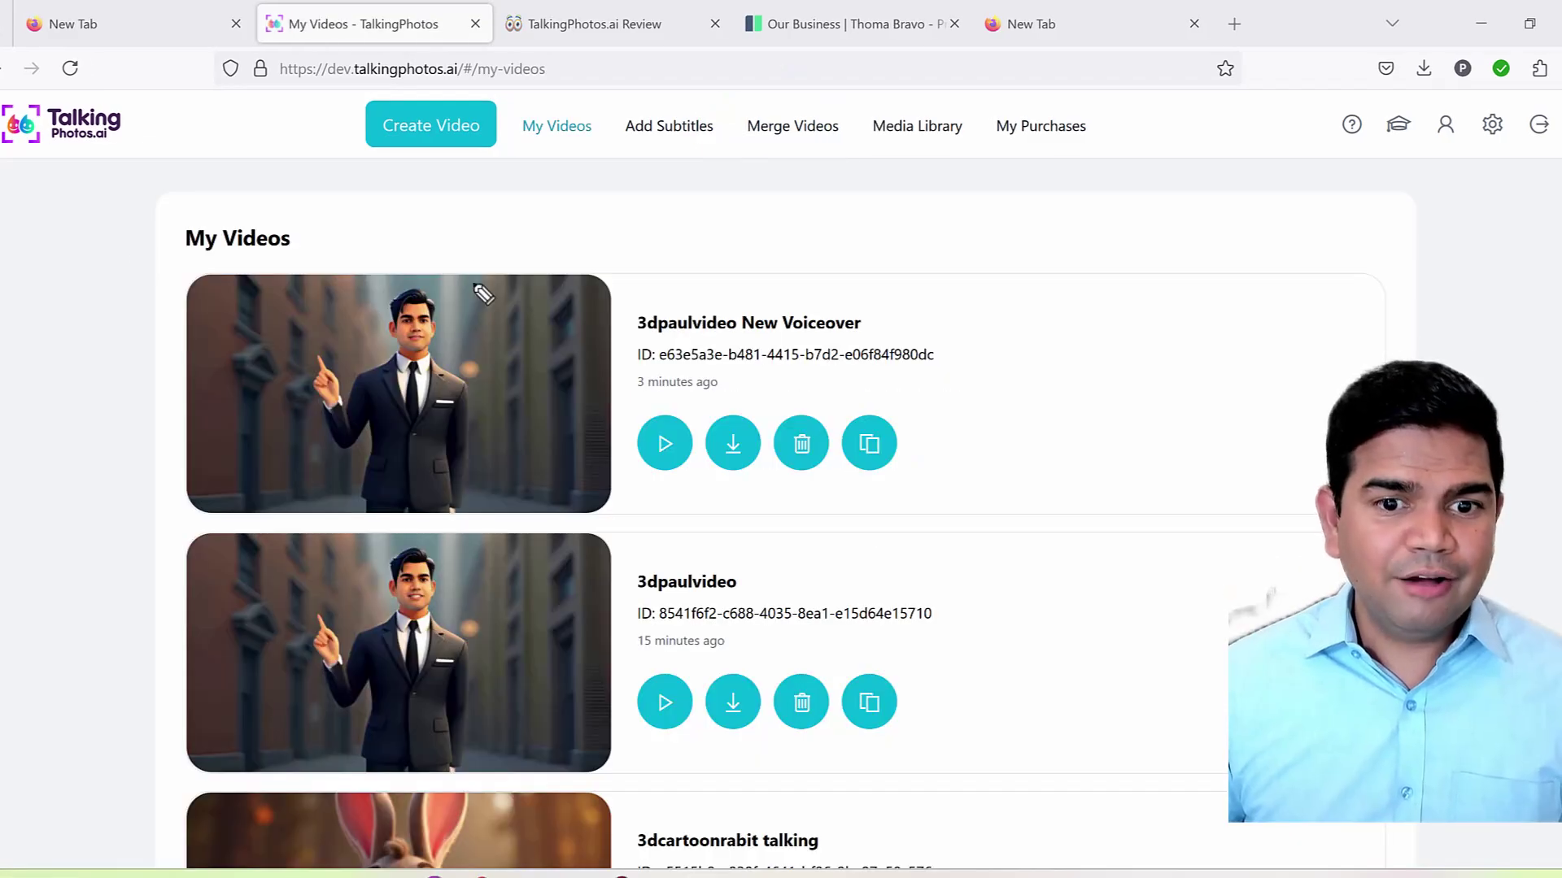
Play and pause the 3dpaulvideo New Voiceover preview, close it, then duplicate that video
left_click_drag(161, 223, 515, 492)
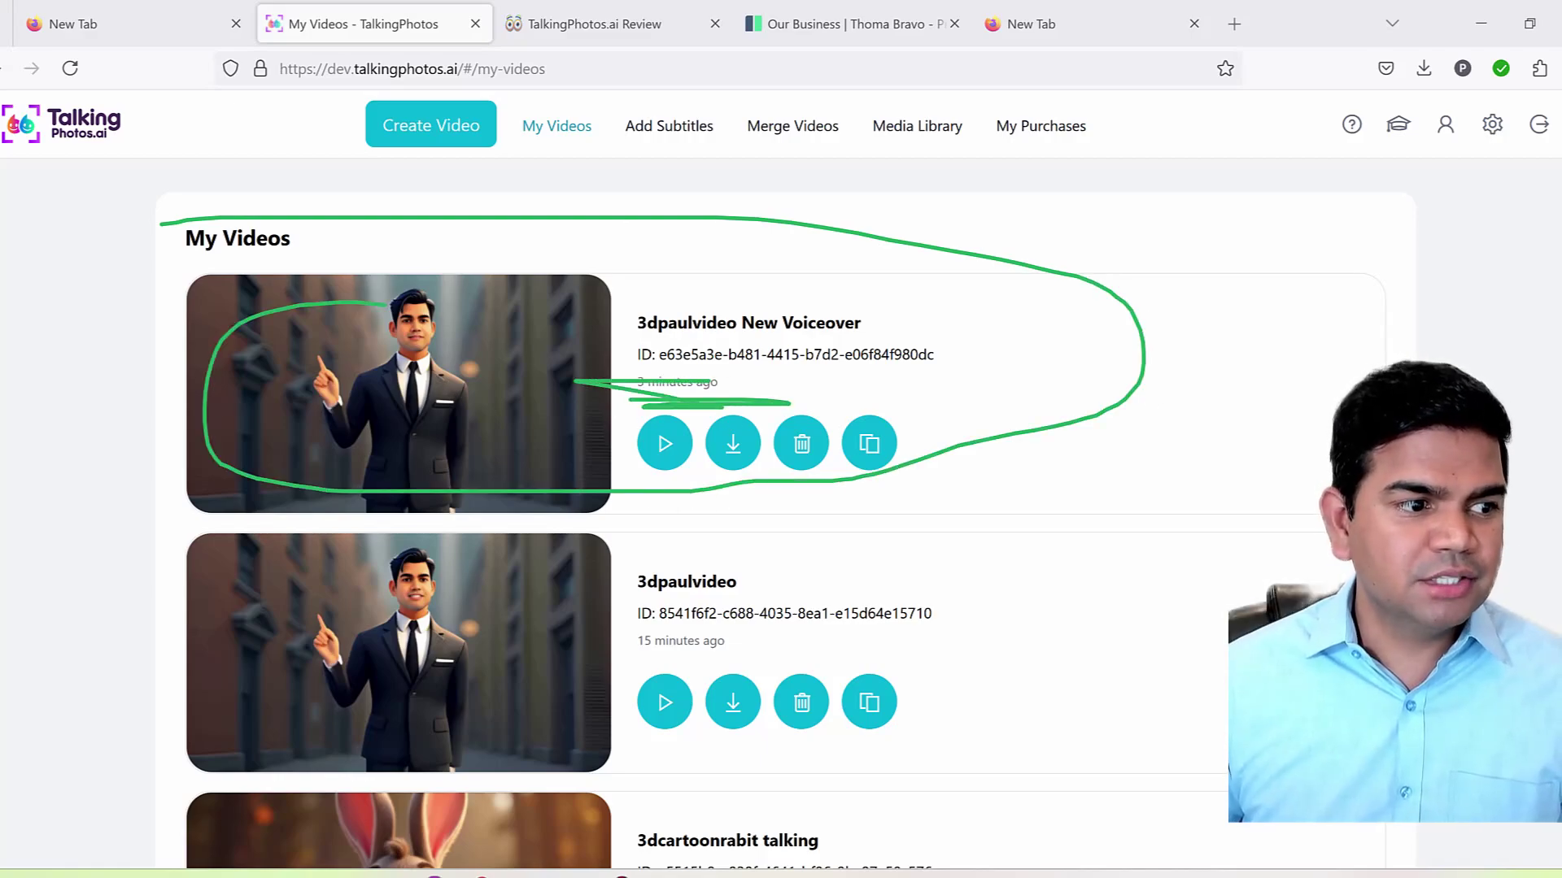
left_click(662, 444)
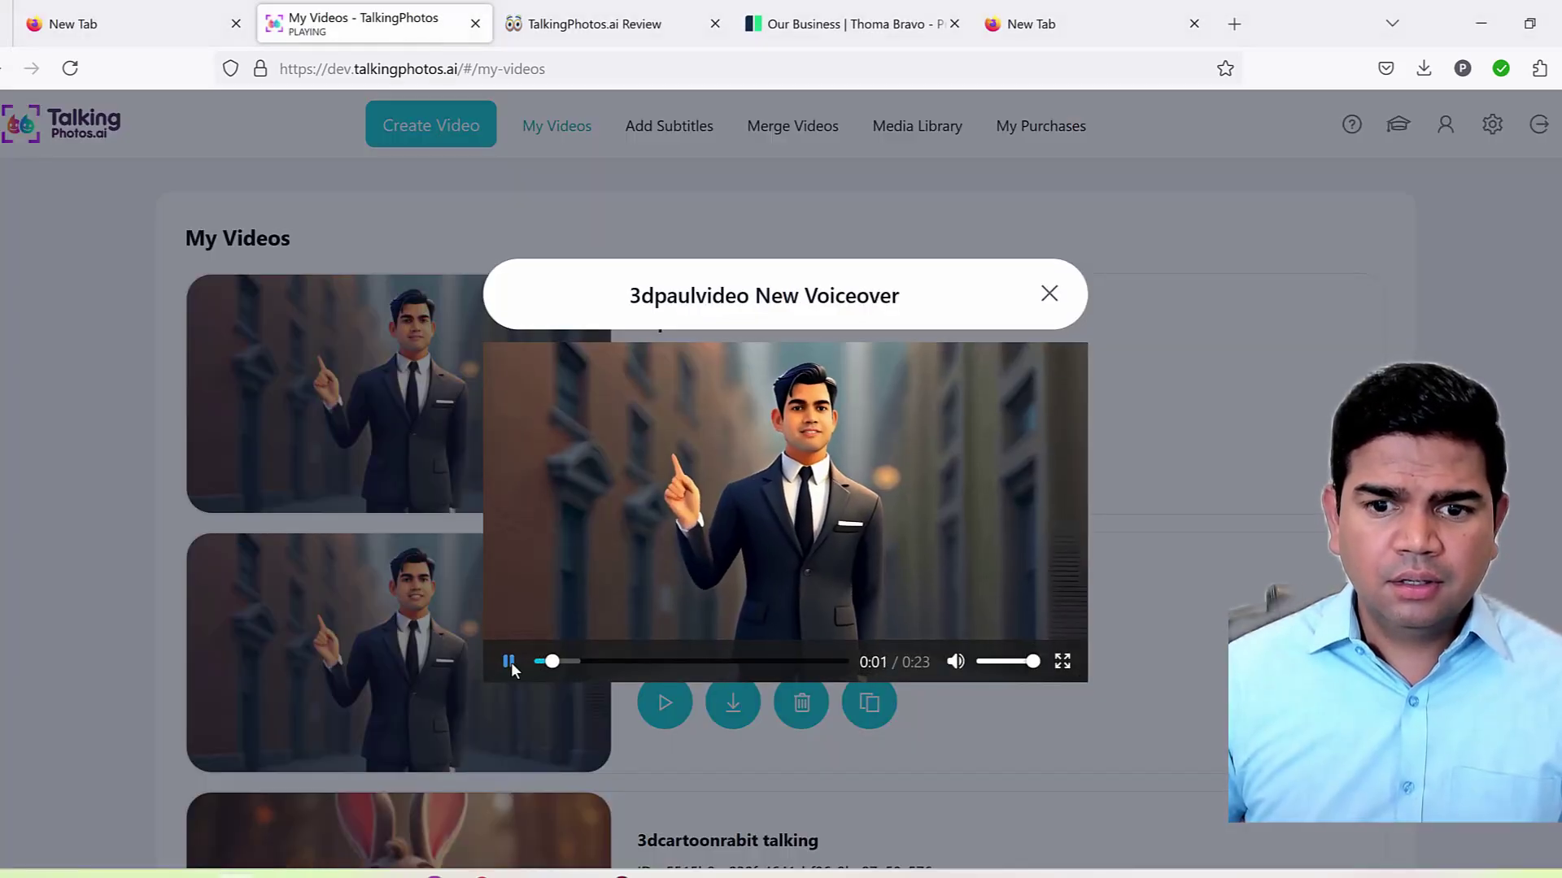
left_click(511, 662)
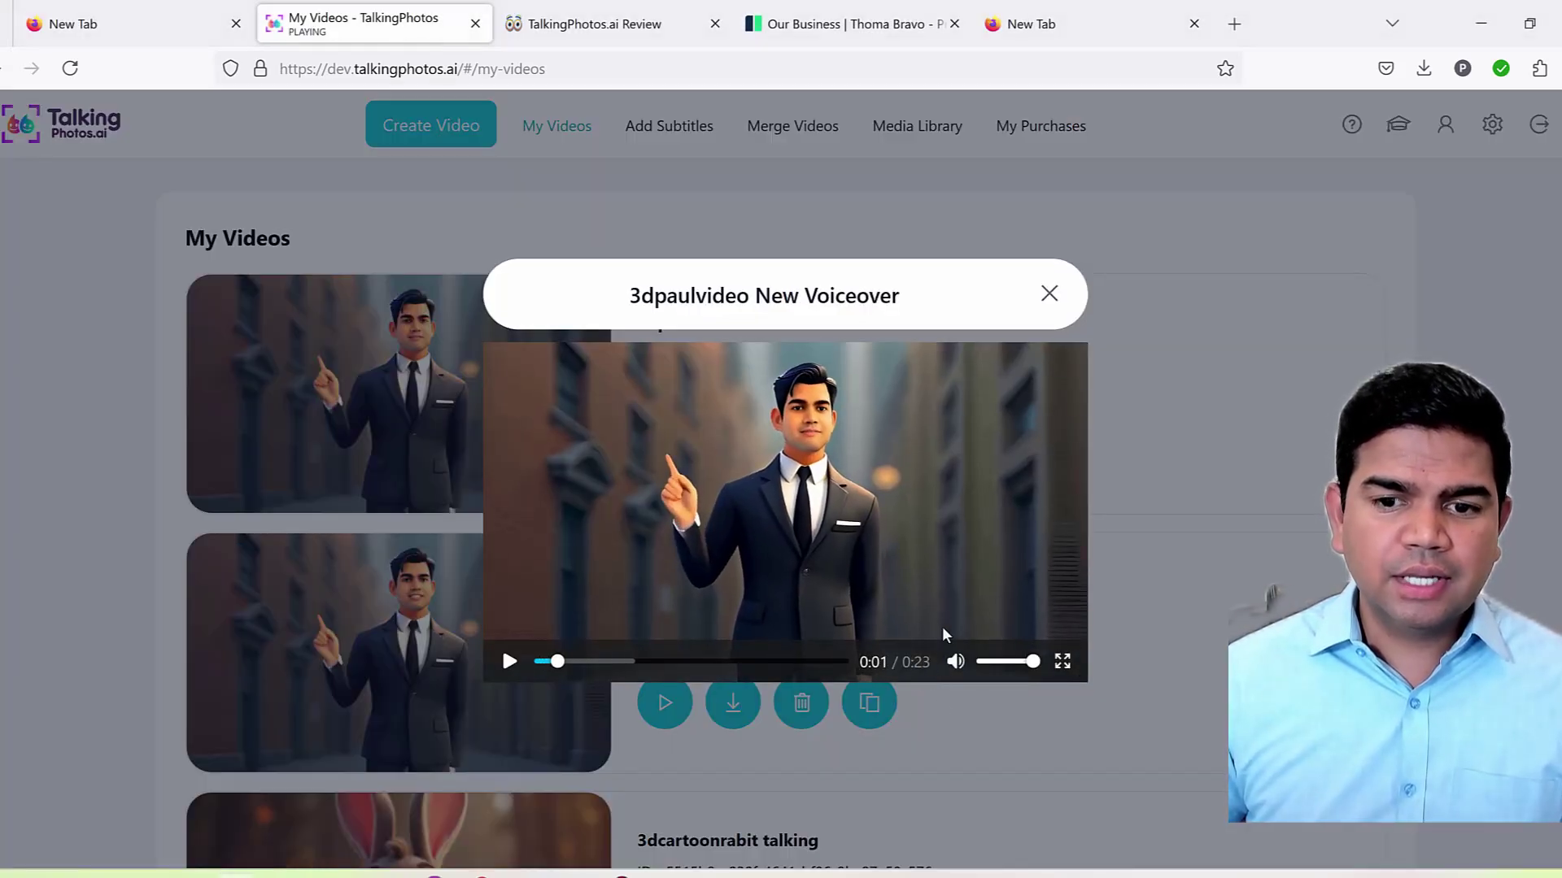
left_click(1049, 294)
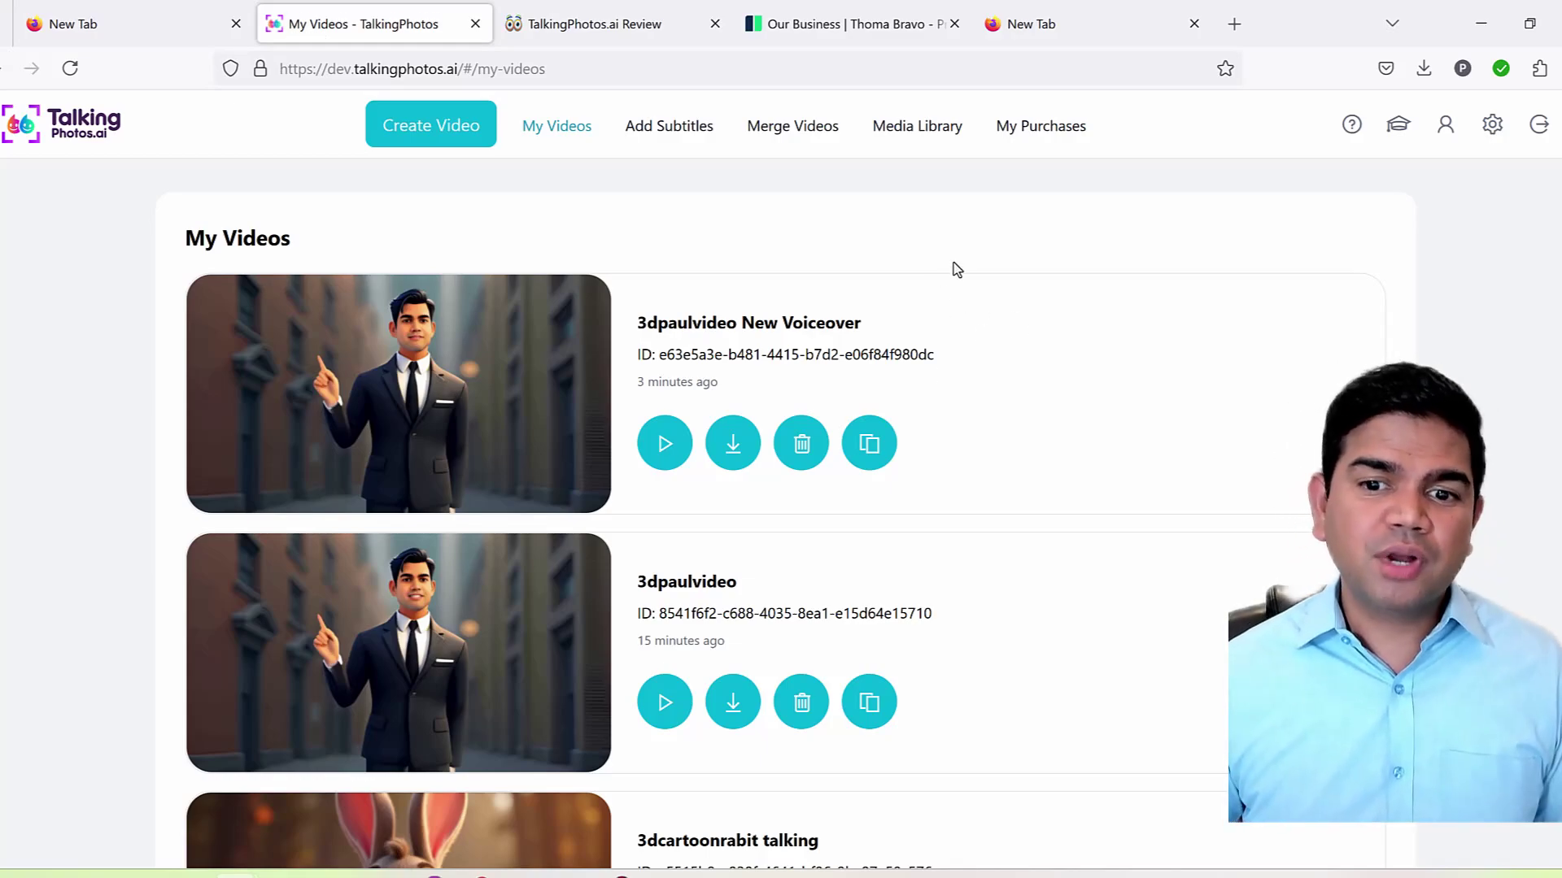
left_click(876, 445)
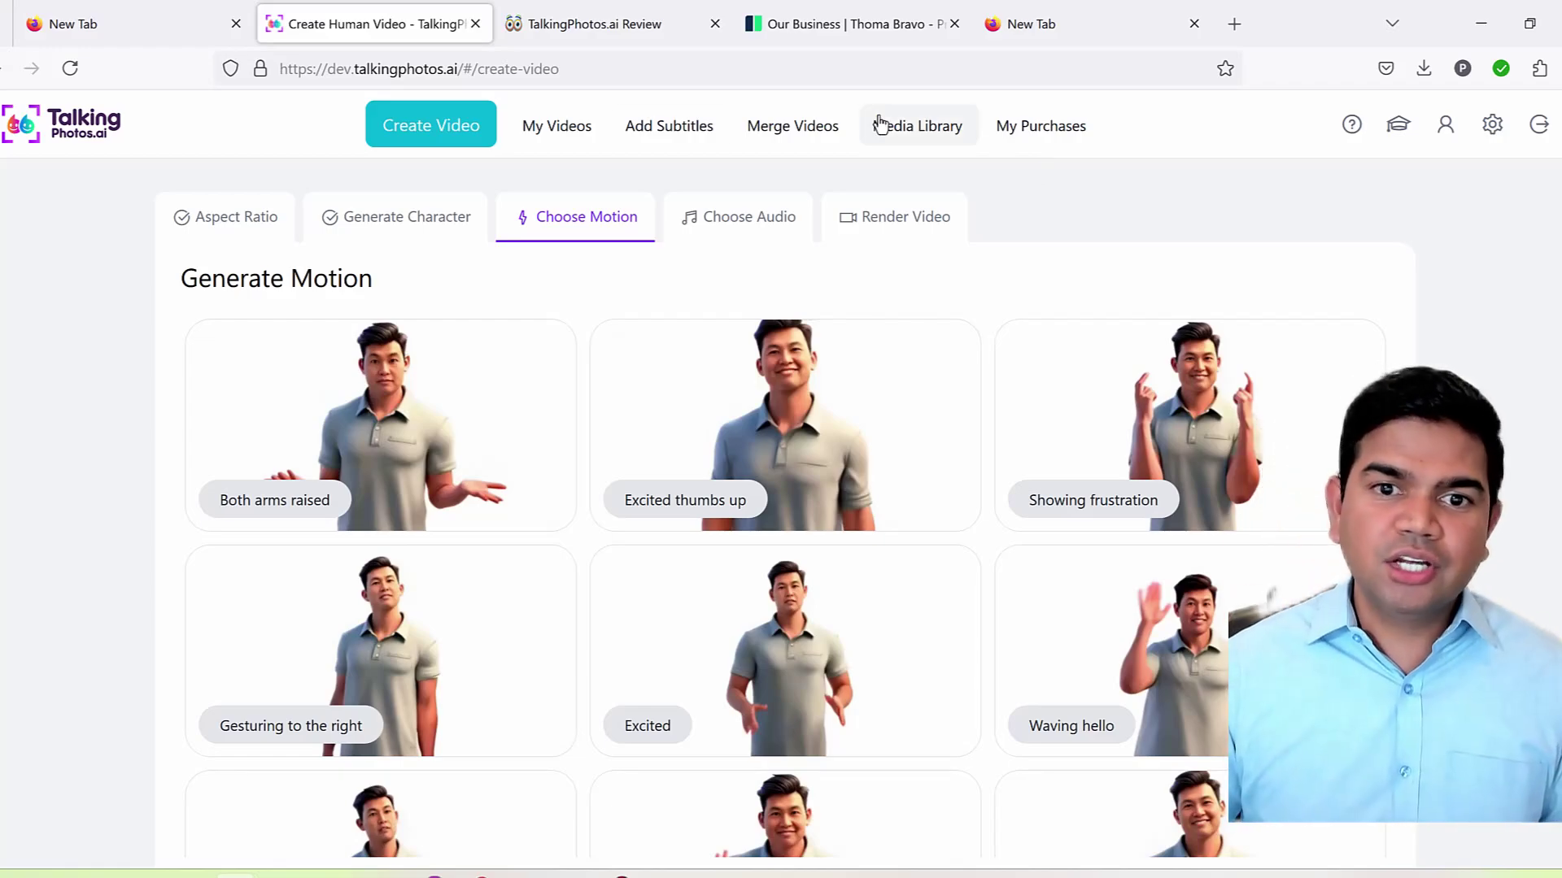
Look over the Choose Audio options for importing audio and text-to-speech
left_click(700, 216)
left_click(533, 345)
left_click(248, 342)
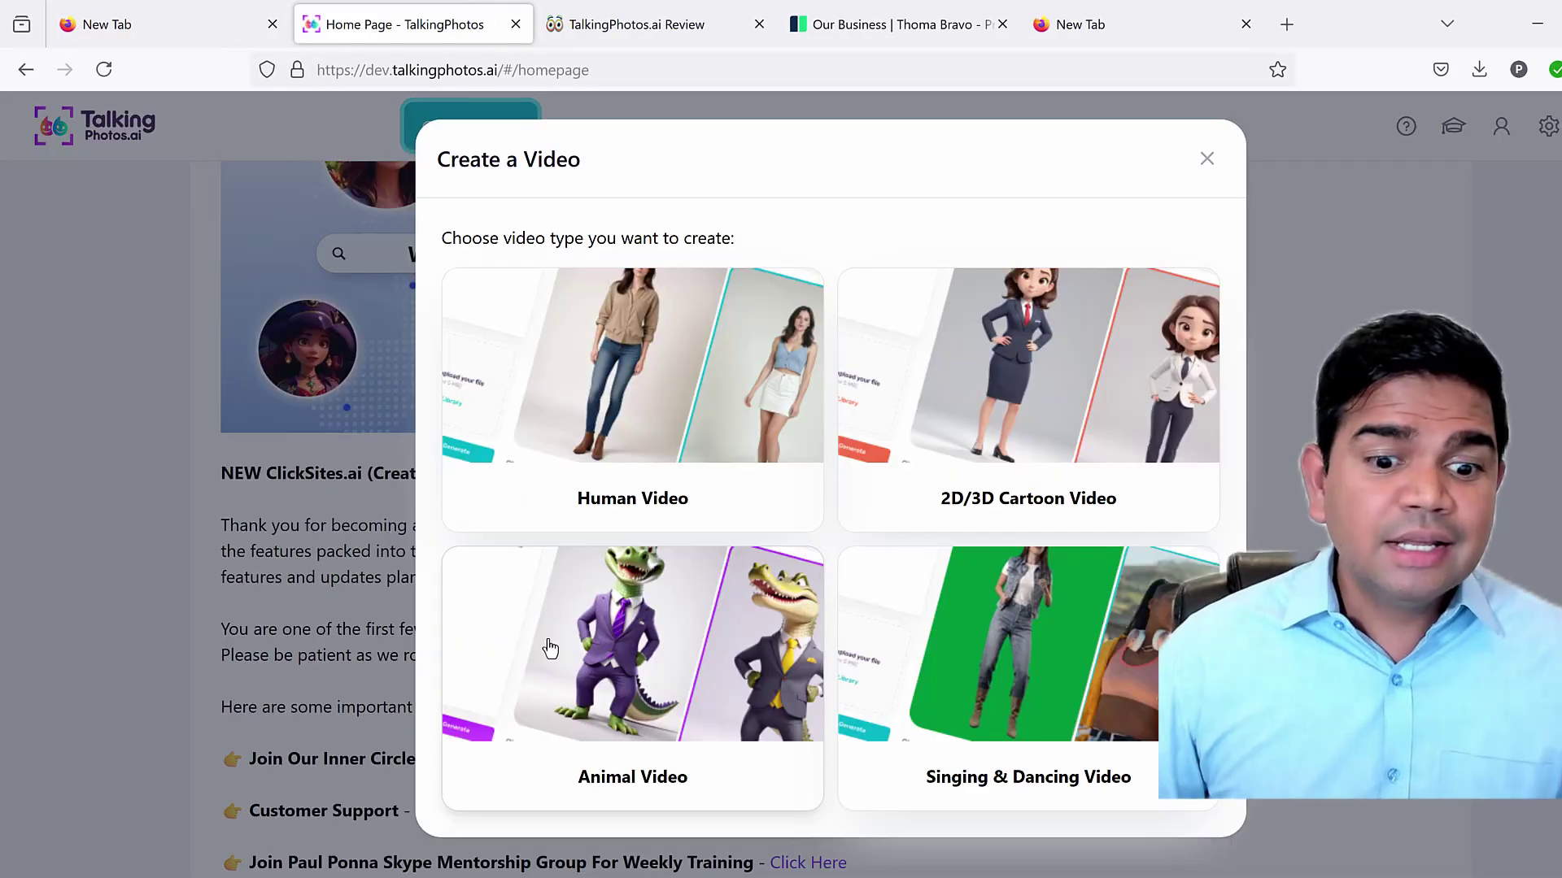
Start a new Animal Video and reach its aspect-ratio step
left_click(630, 634)
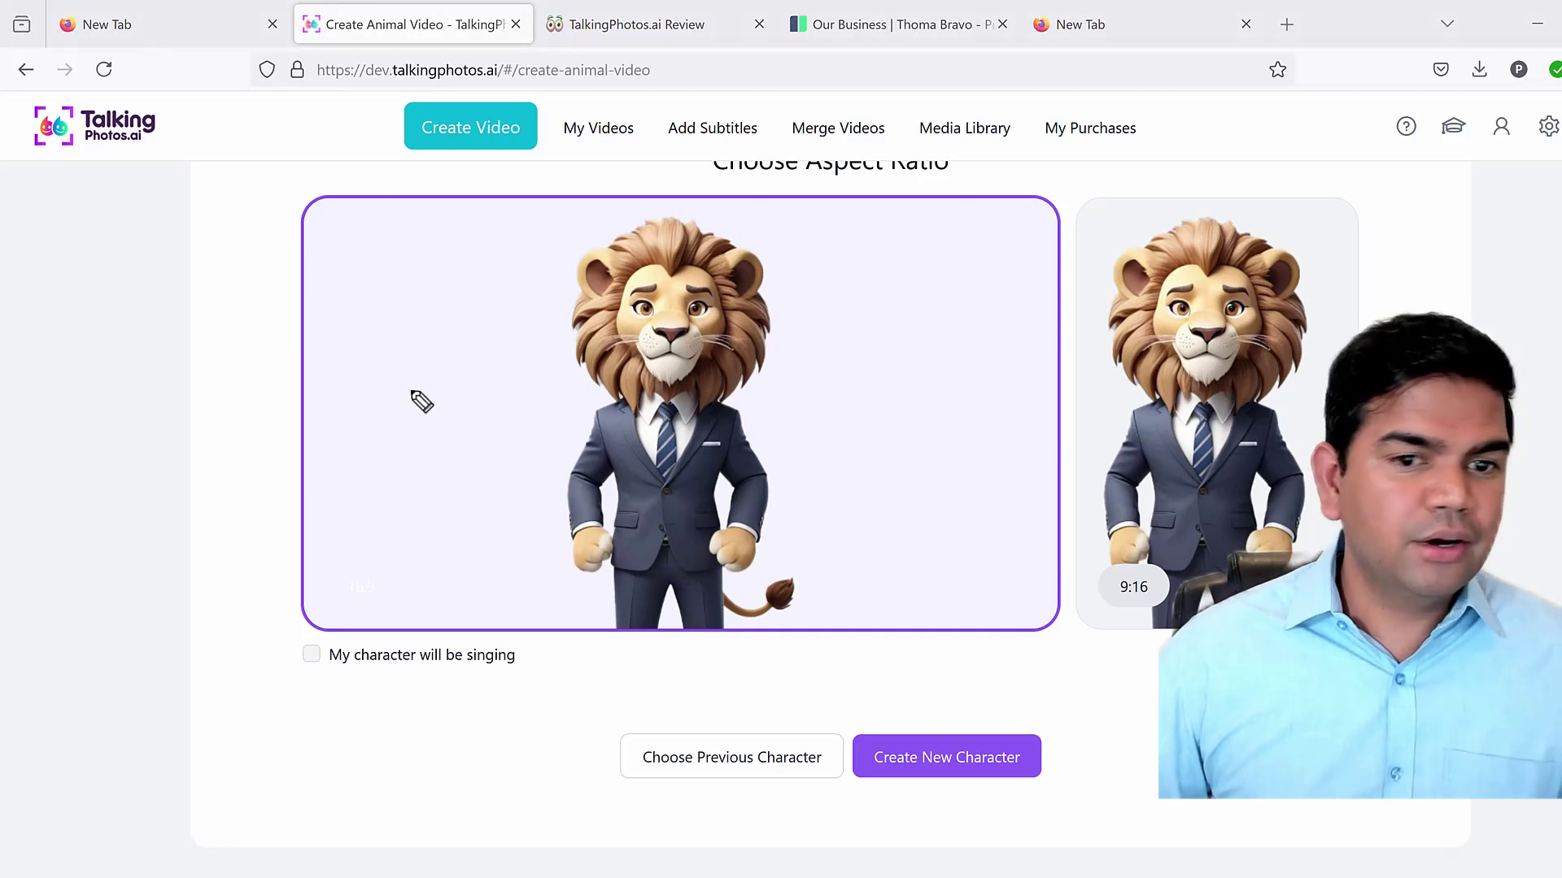
left_click_drag(511, 268, 561, 118)
left_click_drag(1188, 193, 1212, 220)
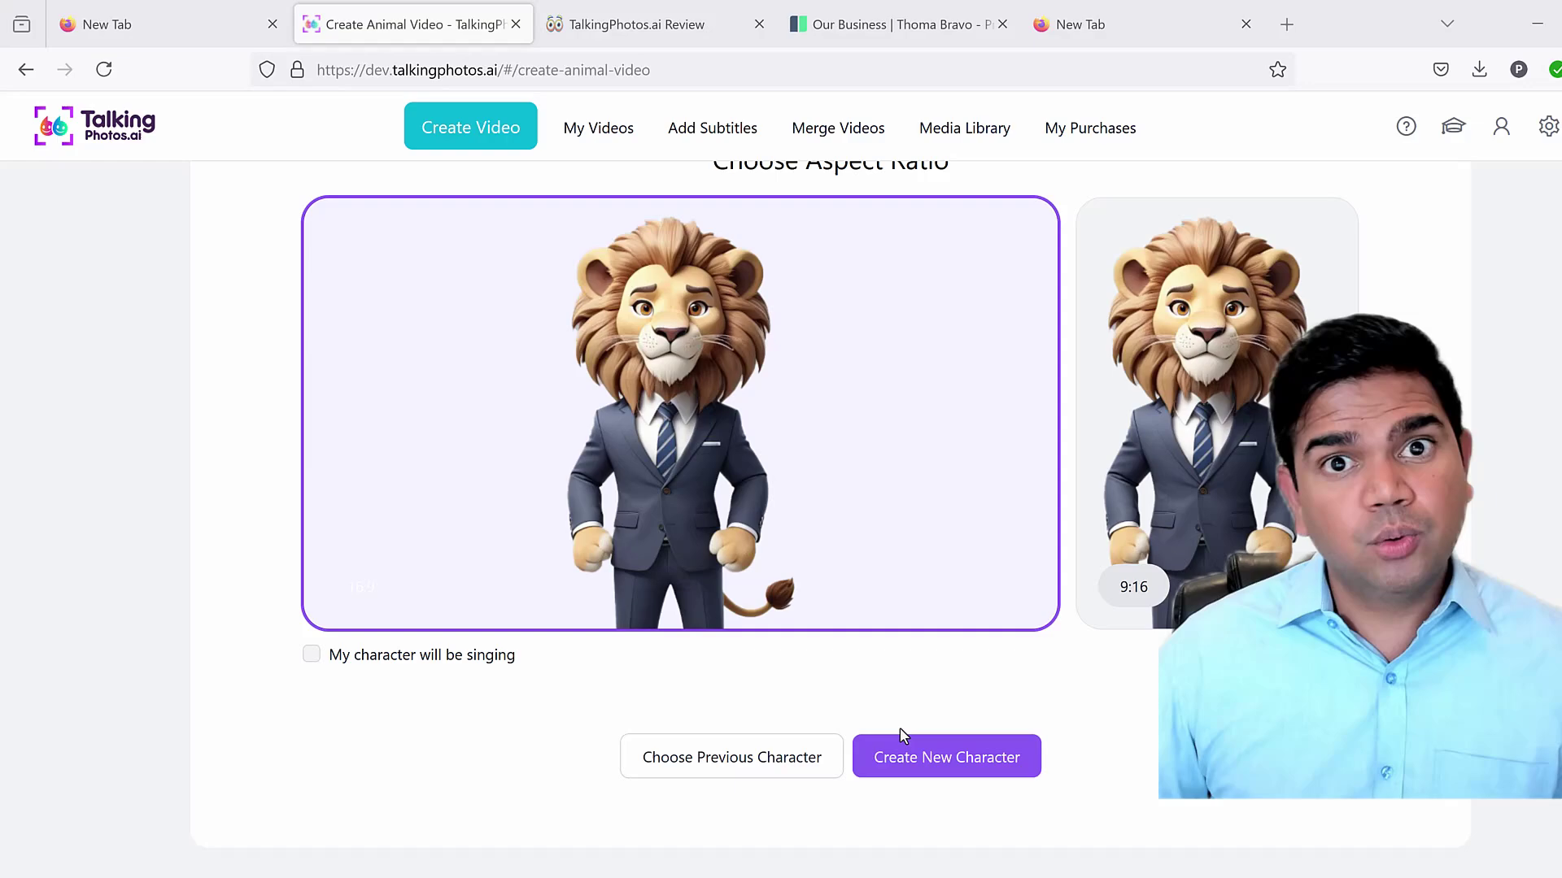
Generate a Male animal character from the prompt 'a cute rabbit wearing a 3 piece tuxe'
left_click(947, 767)
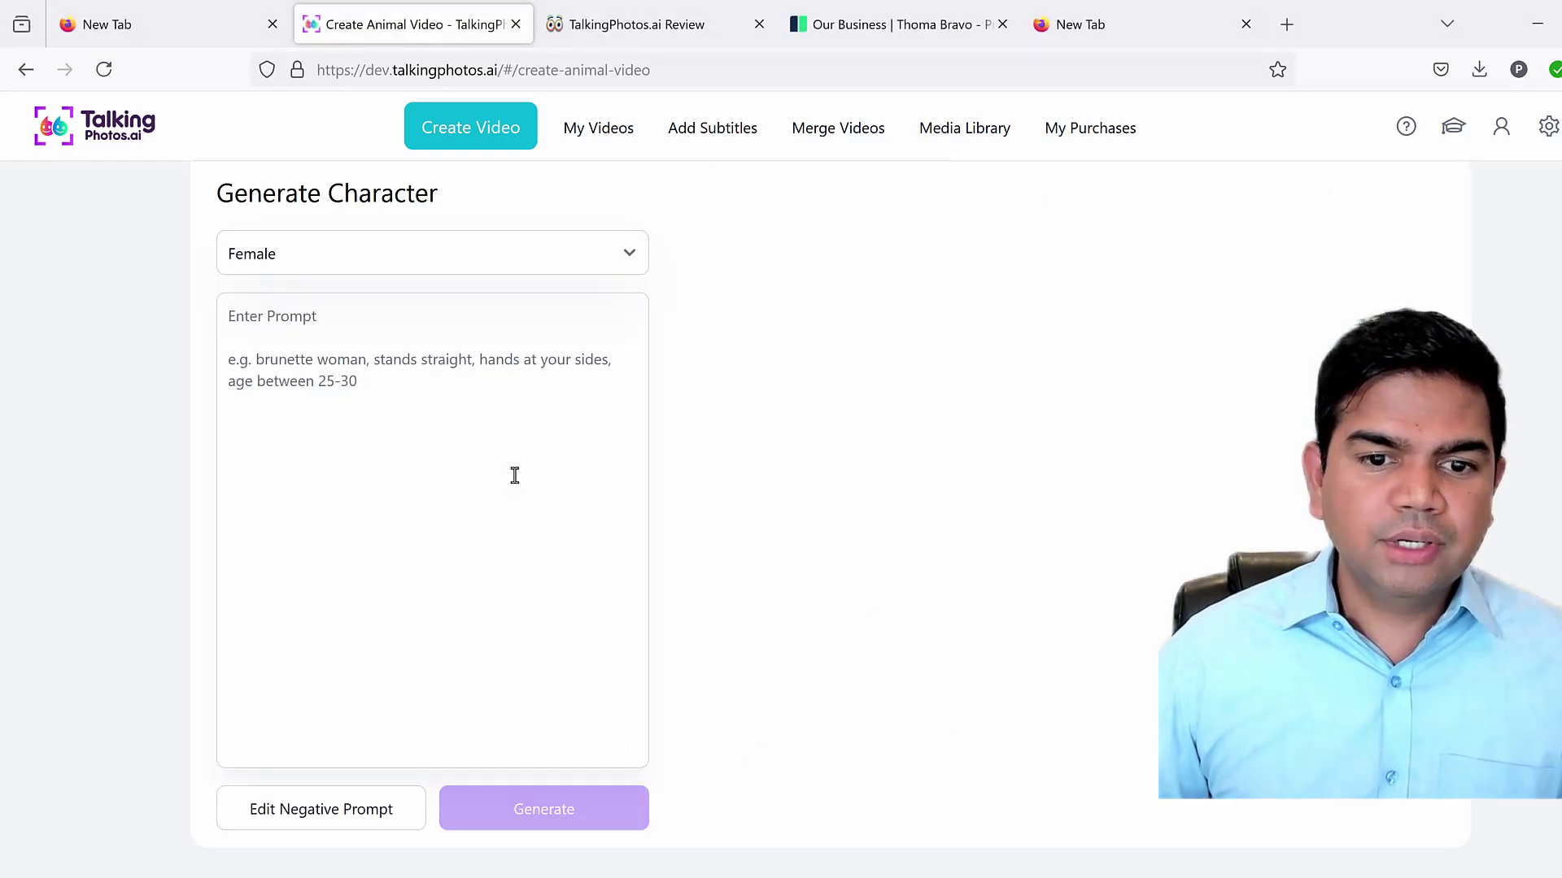
left_click(342, 253)
left_click(457, 442)
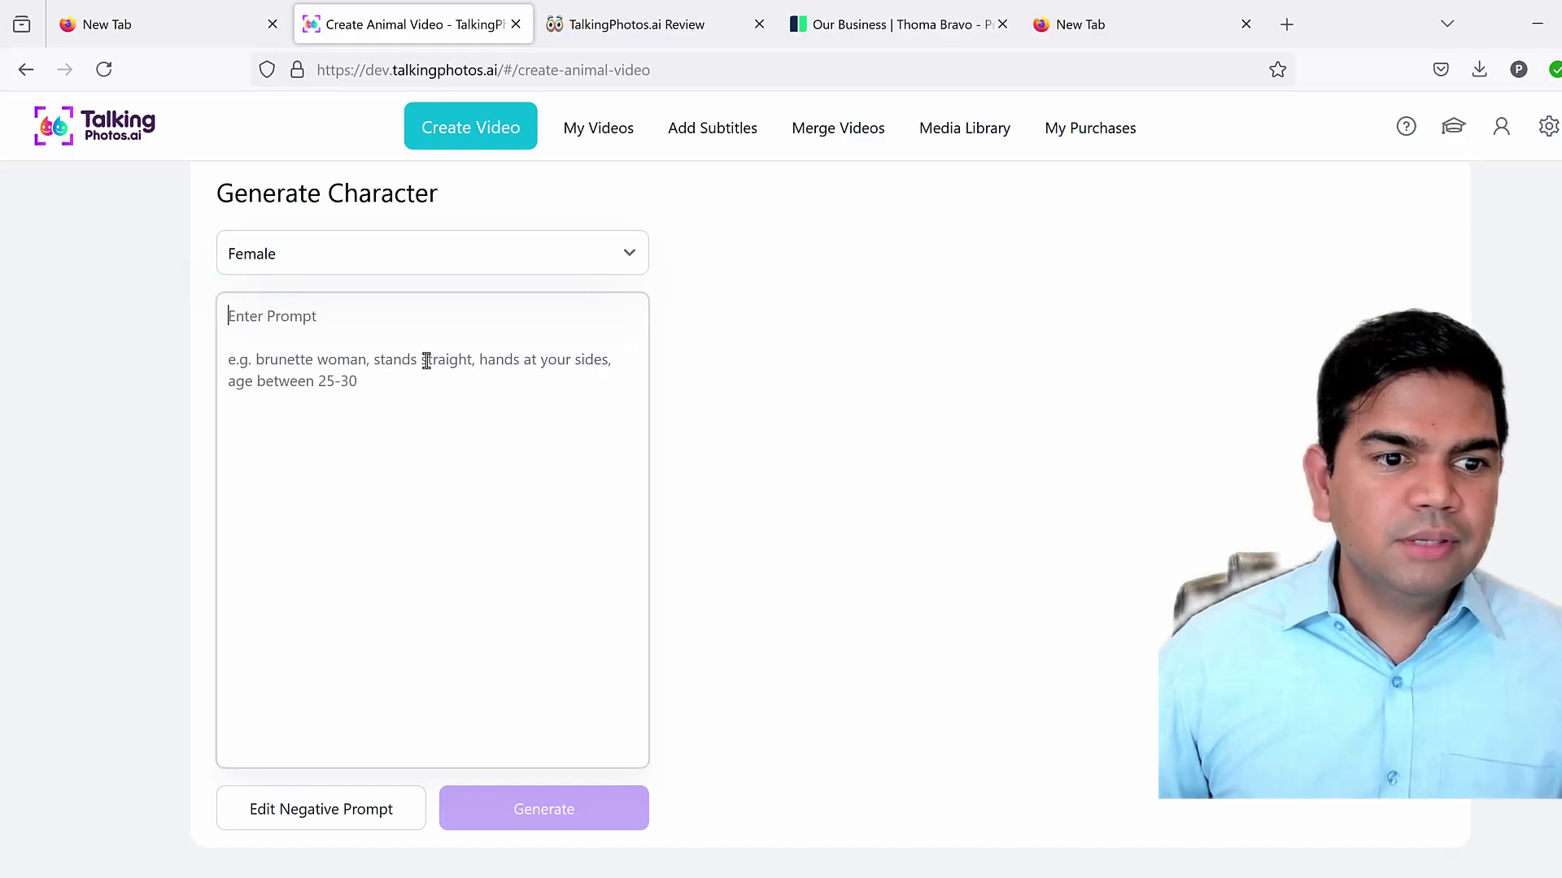
left_click(442, 268)
left_click(333, 323)
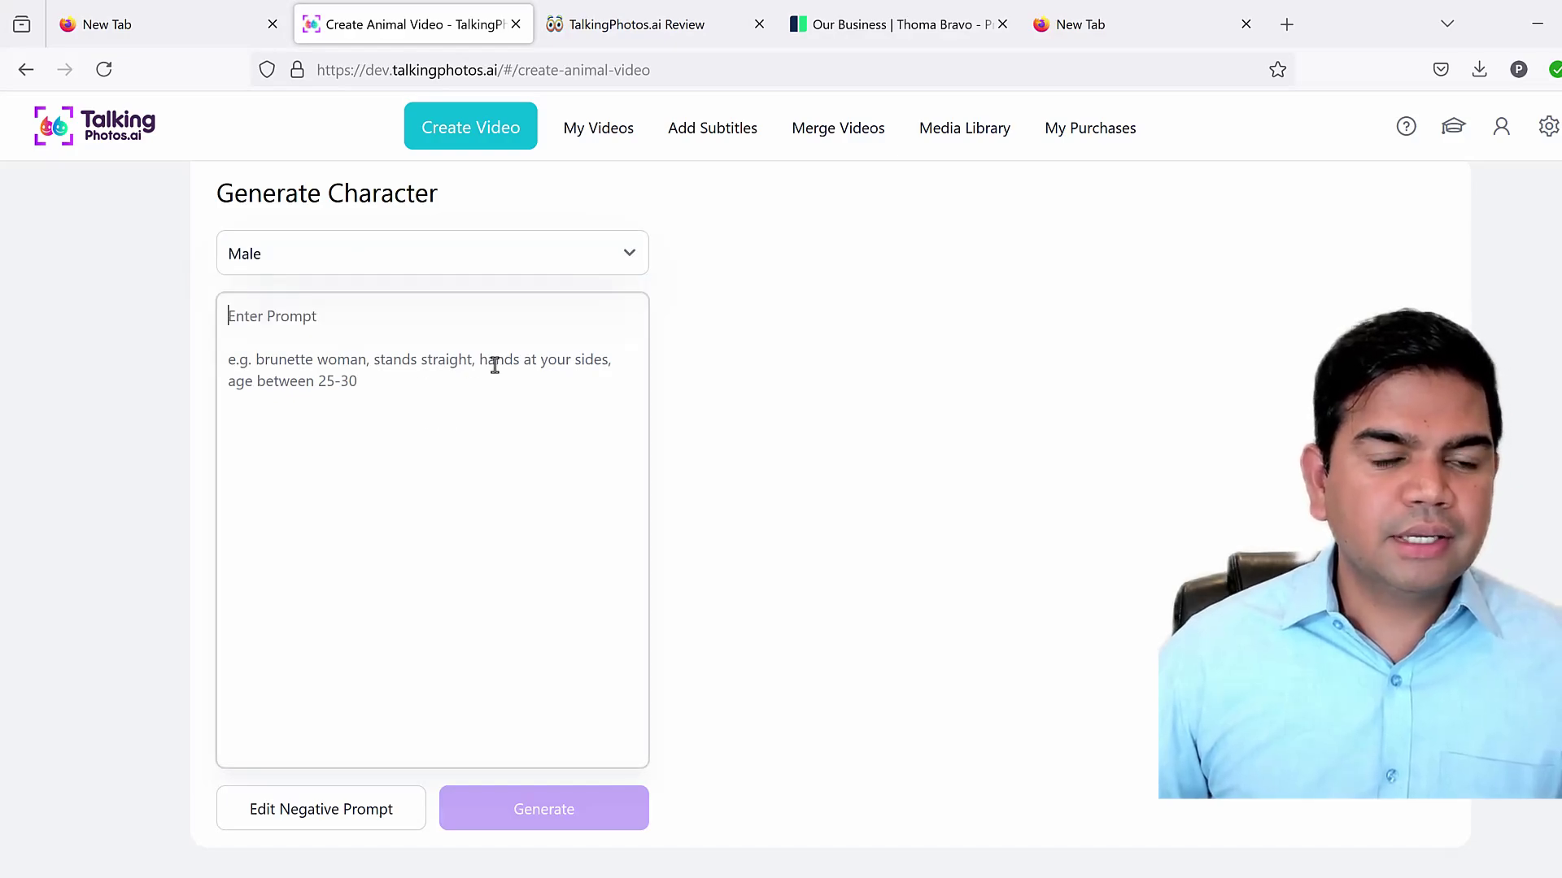
type("a")
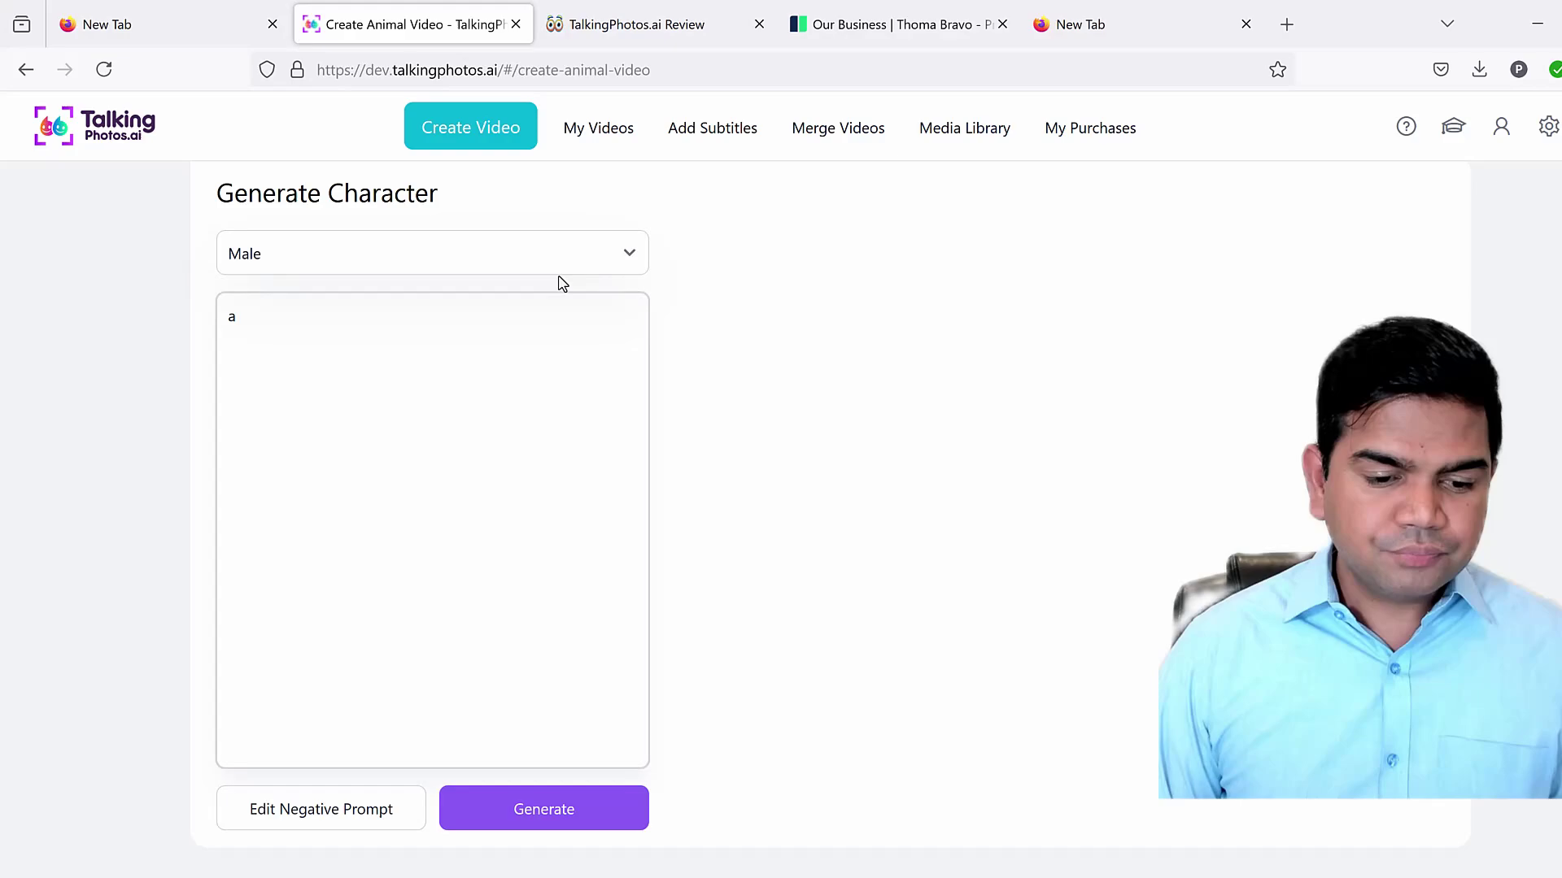
type(" cute")
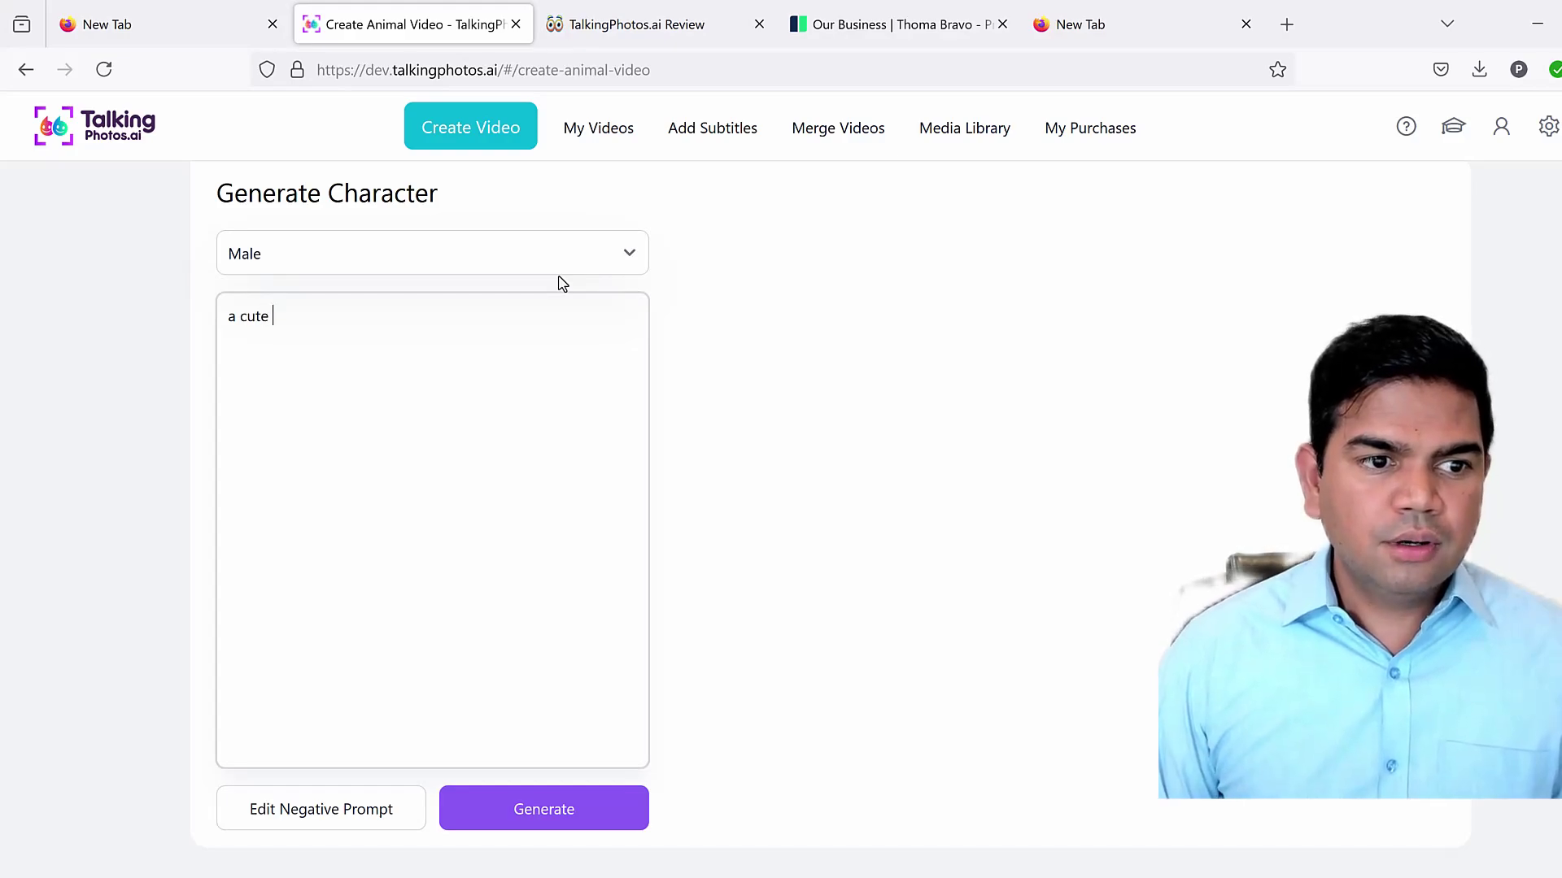
type(" rabbit wearing a ")
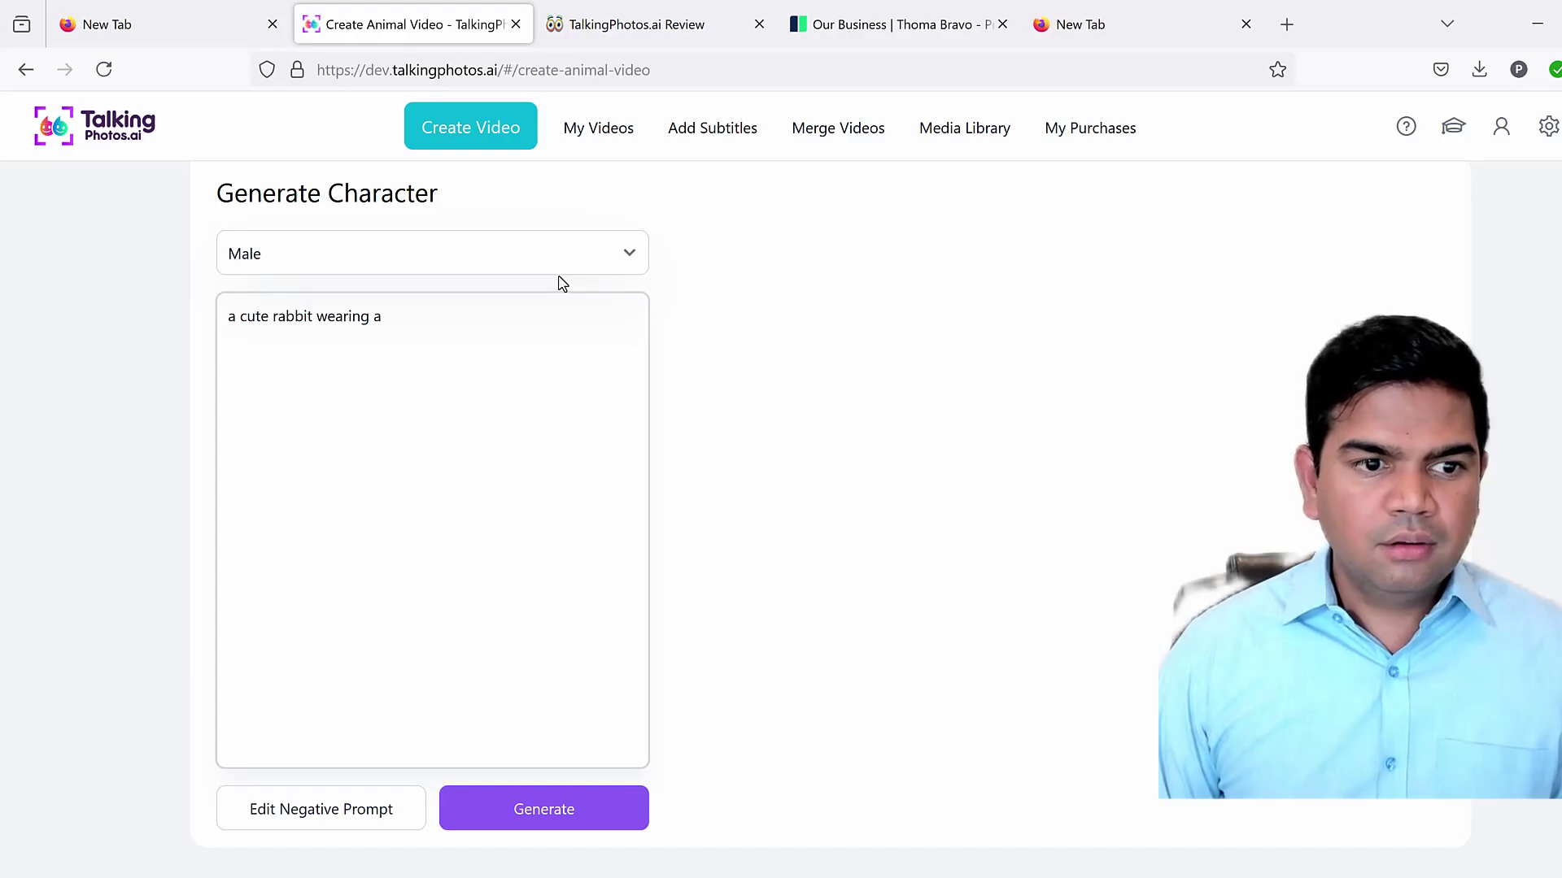
type("3 piece t")
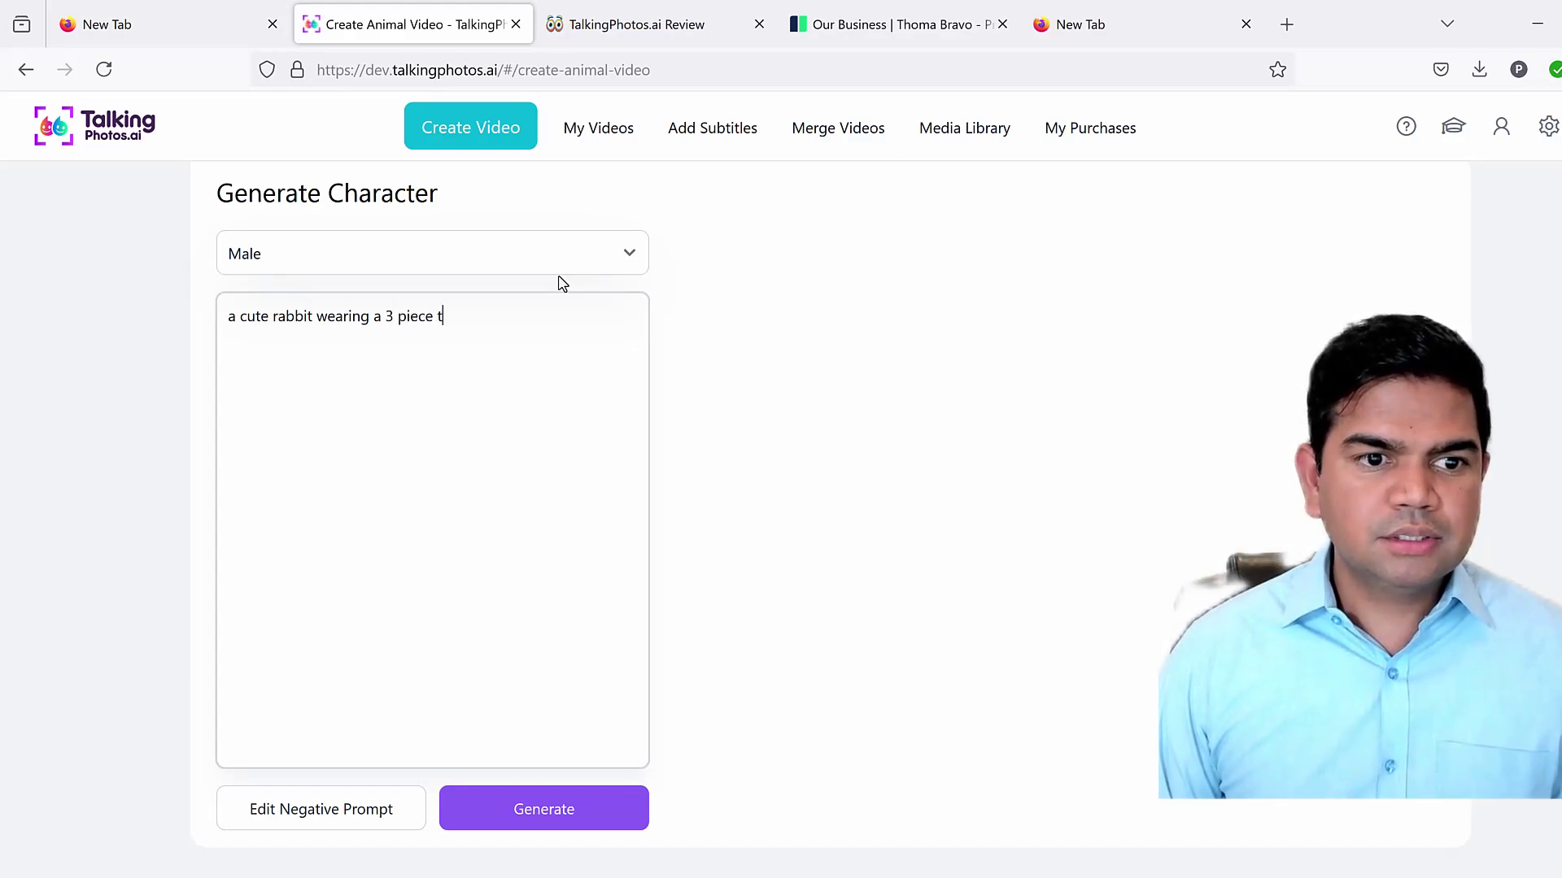
type("uxedo")
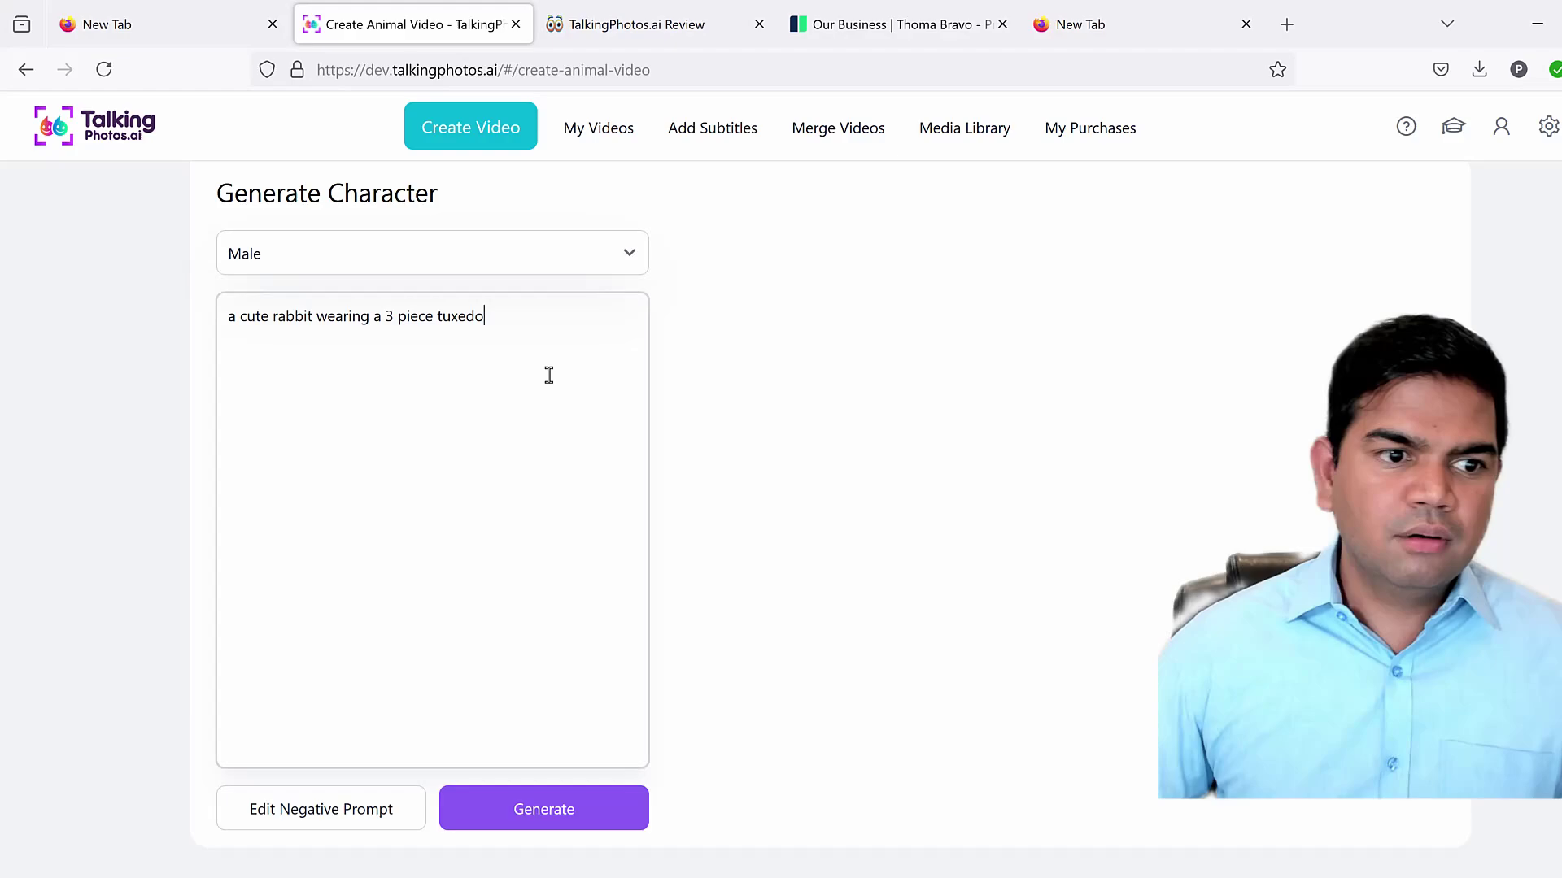
left_click(540, 816)
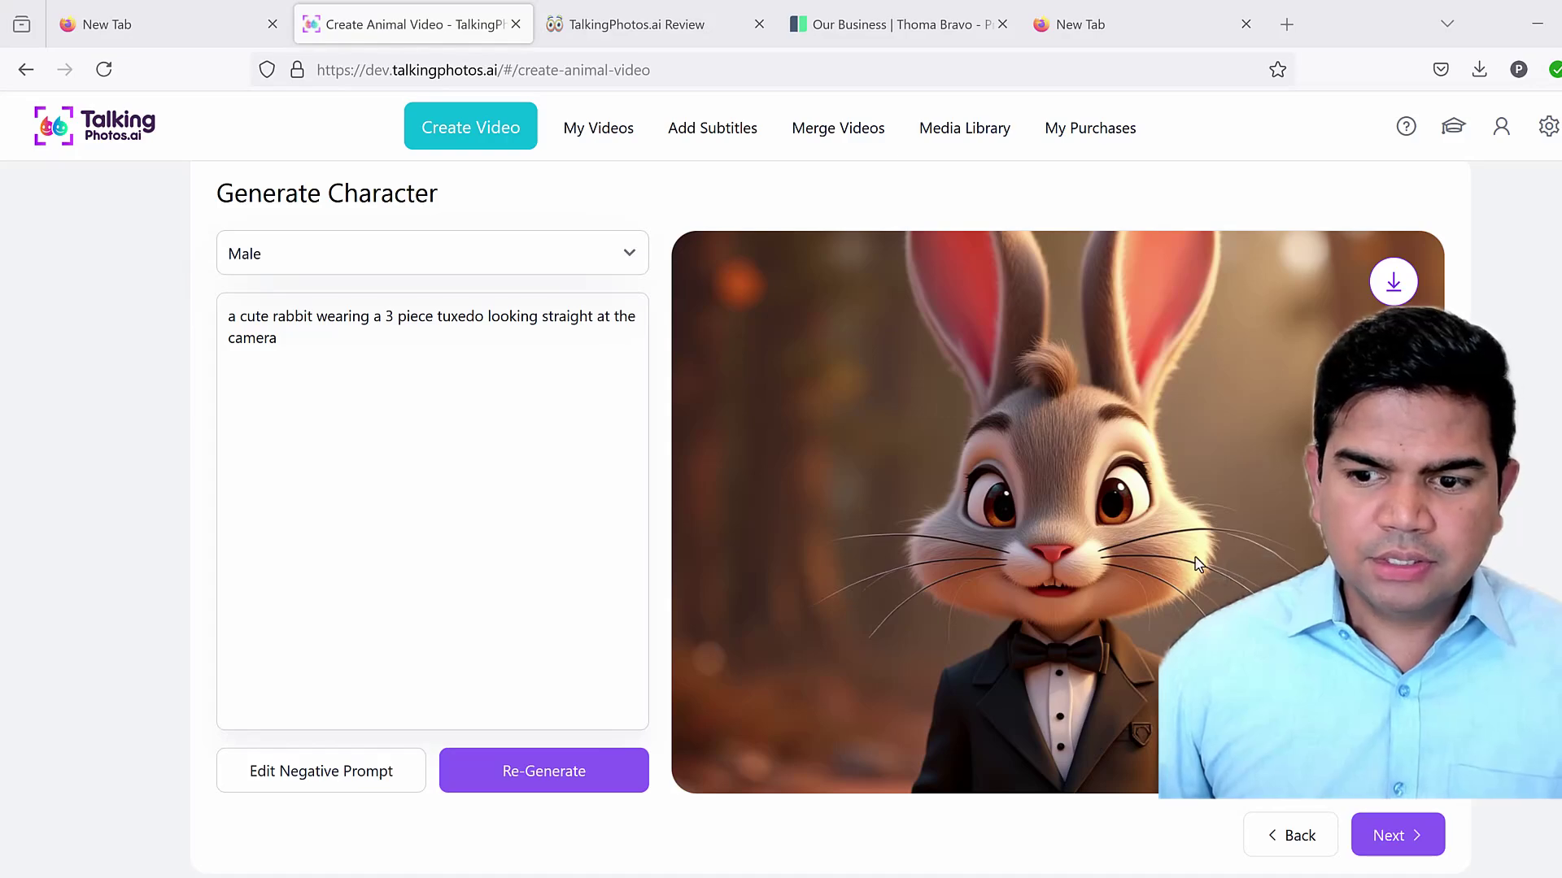
Set the rabbit's voice to Jason [Emotions] with the Hopeful emotion
left_click(1390, 835)
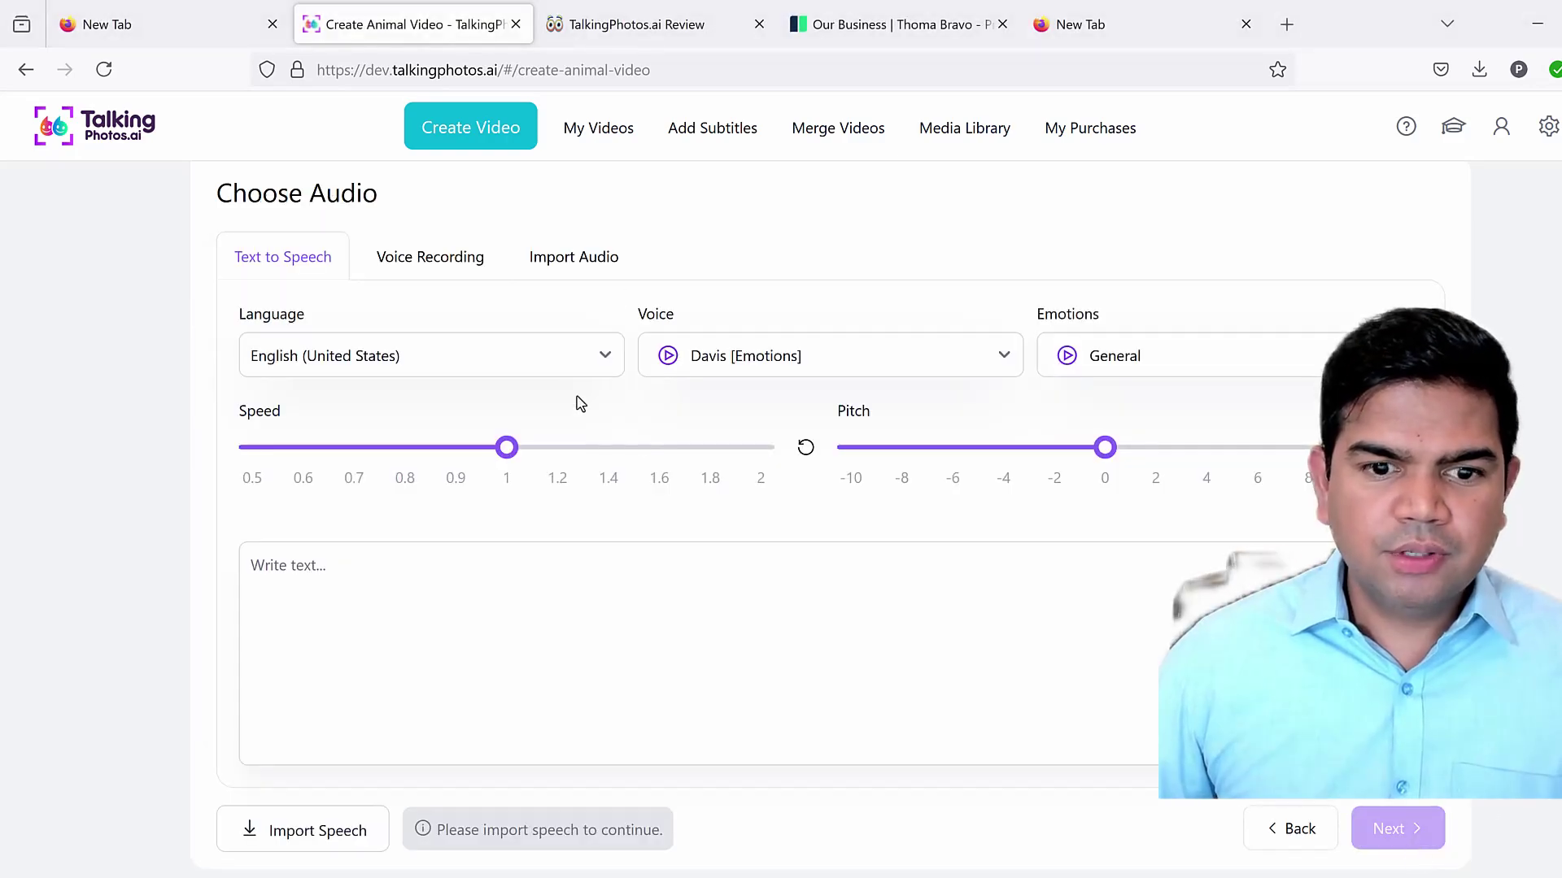
left_click(690, 655)
left_click(1269, 358)
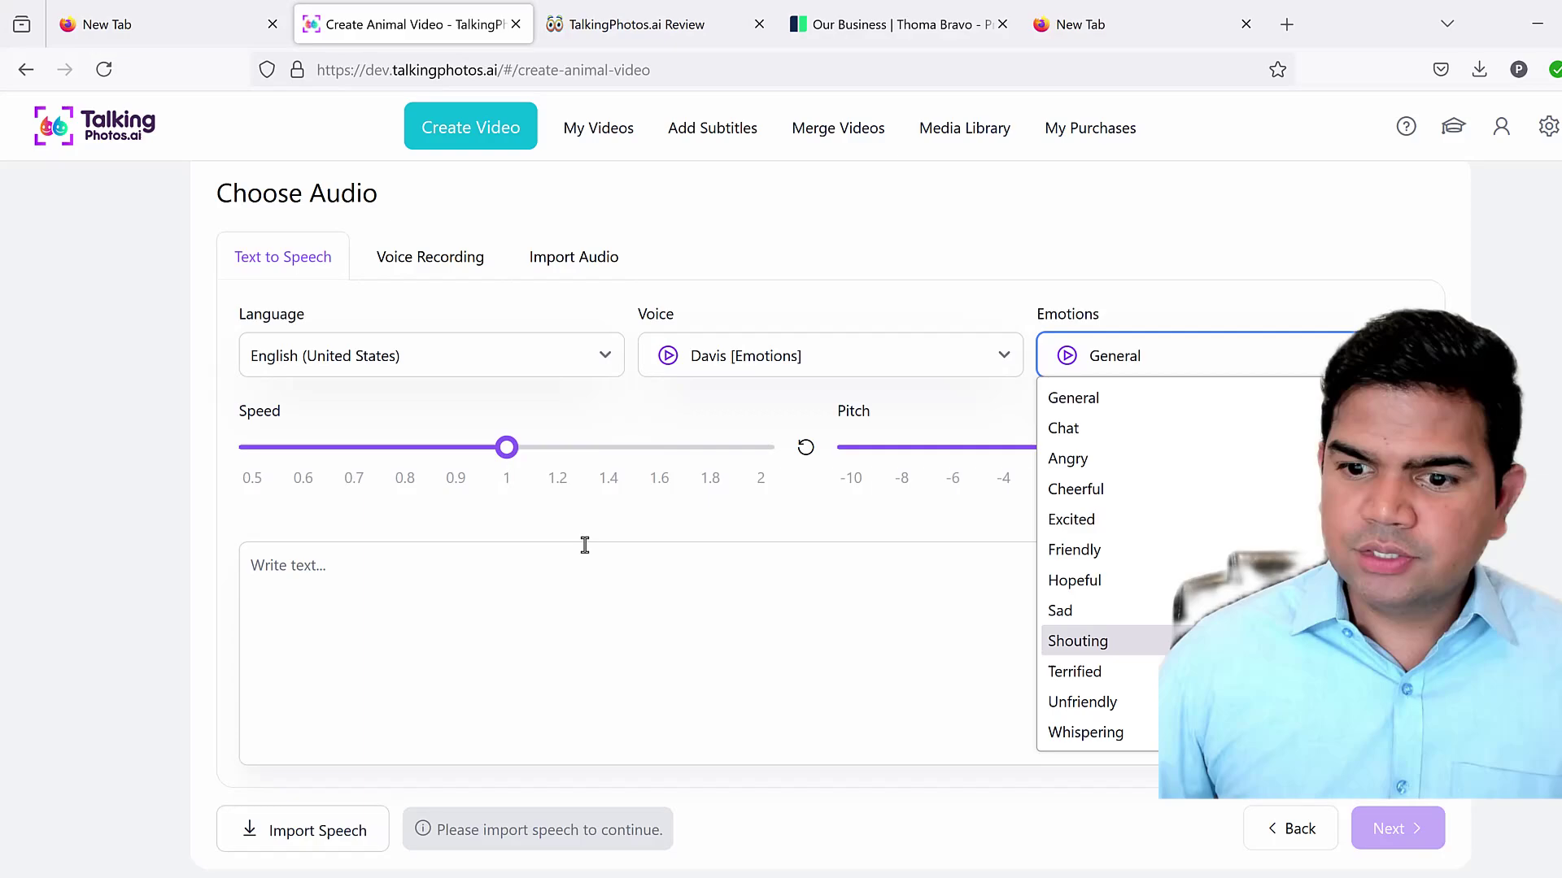
left_click(872, 354)
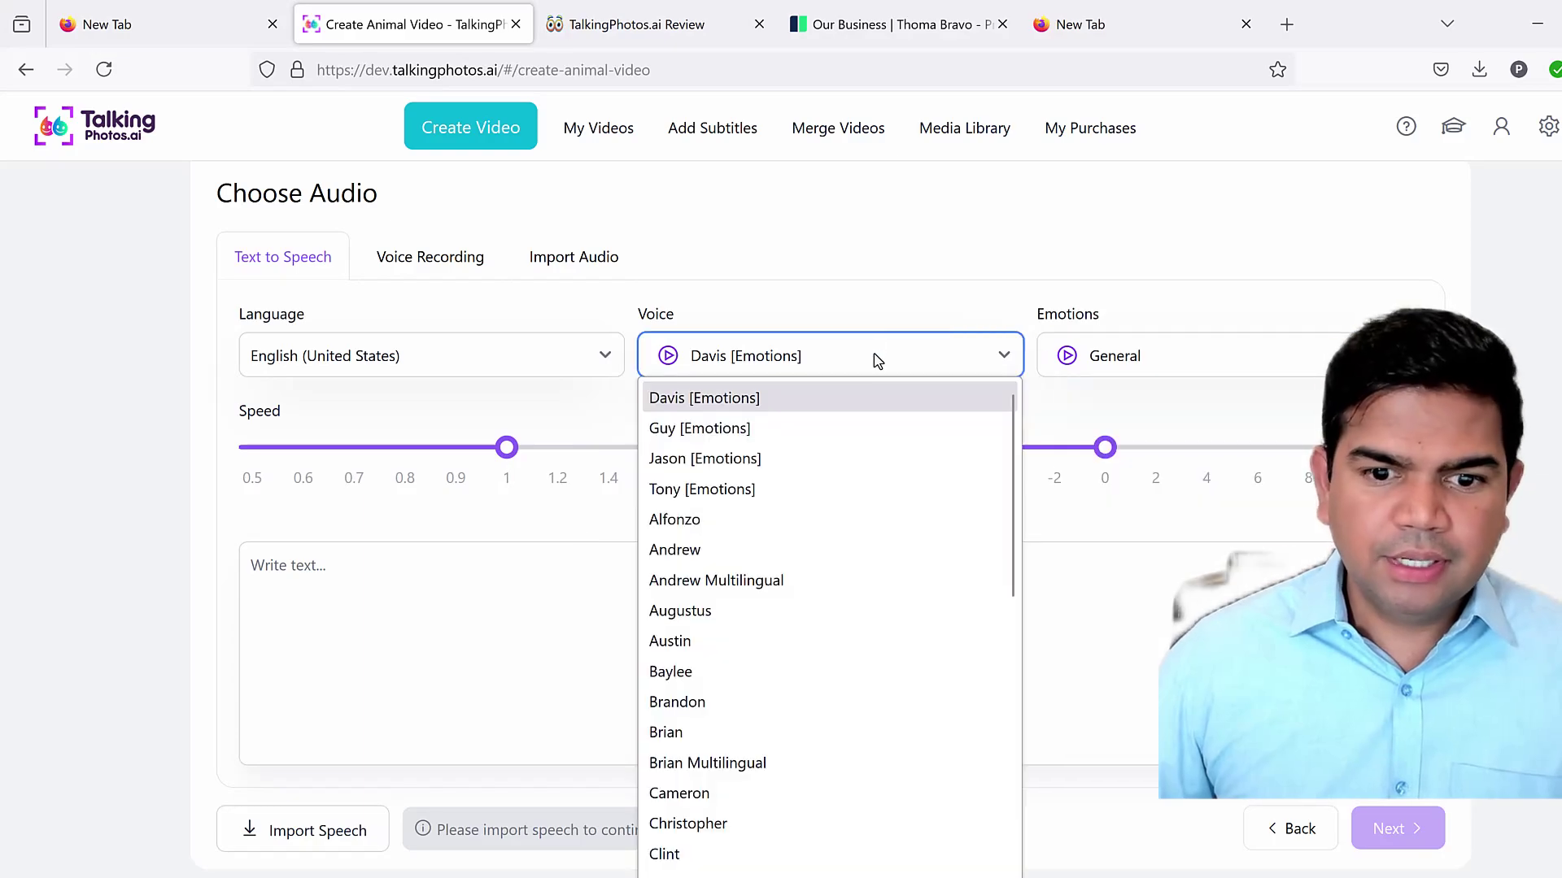
left_click(771, 457)
left_click(1272, 356)
left_click(1138, 547)
Paste the company investment paragraph as the script and generate the speech audio
left_click(998, 670)
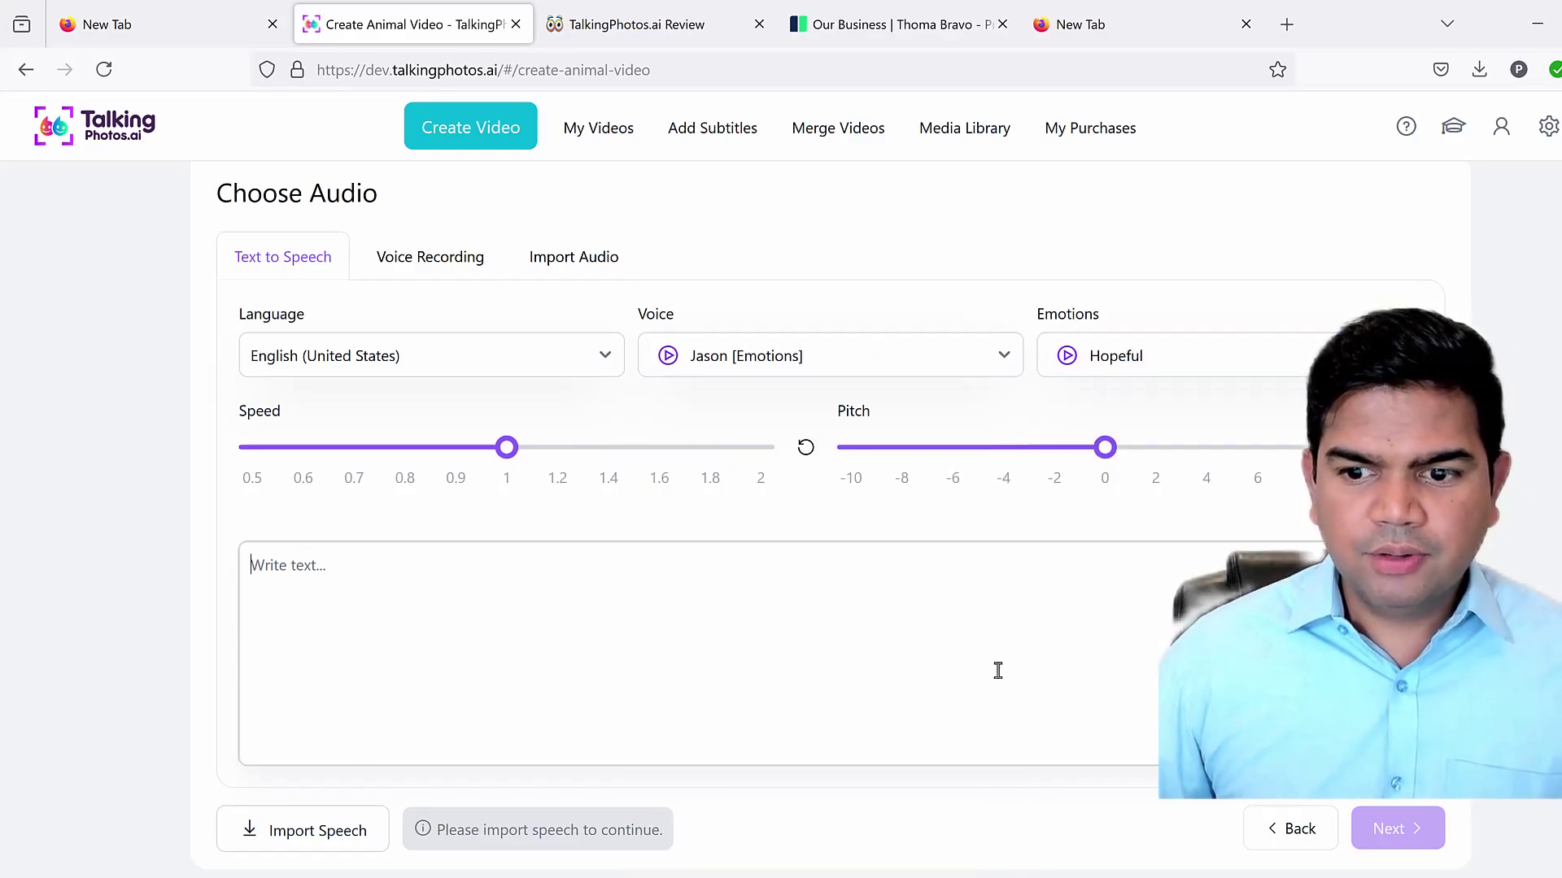
key("ctrl+v")
left_click(336, 829)
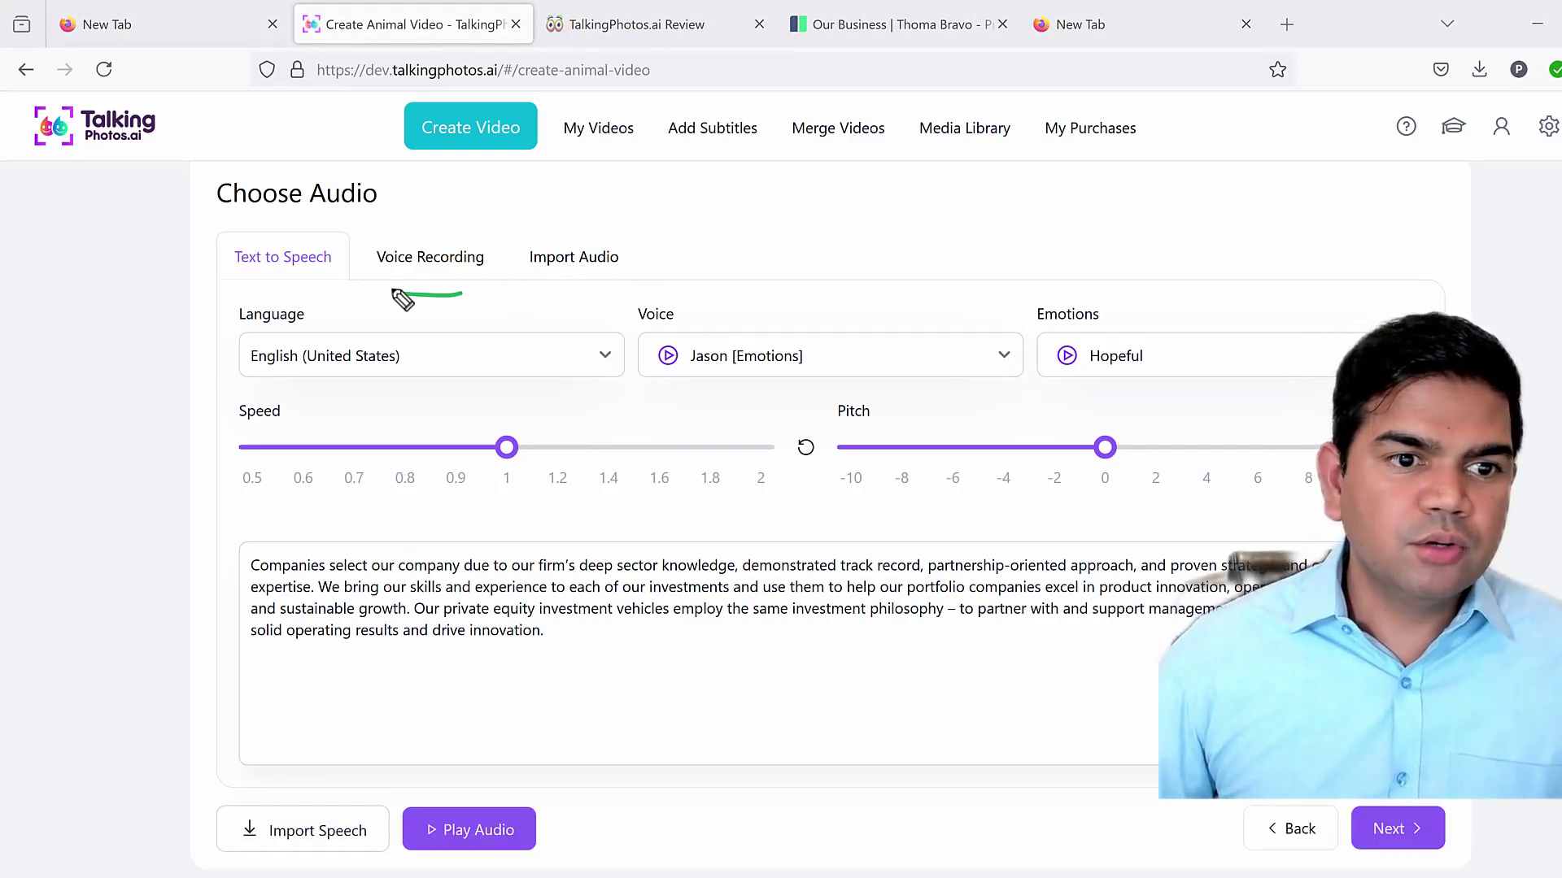
left_click_drag(402, 301, 520, 265)
left_click_drag(621, 312, 654, 337)
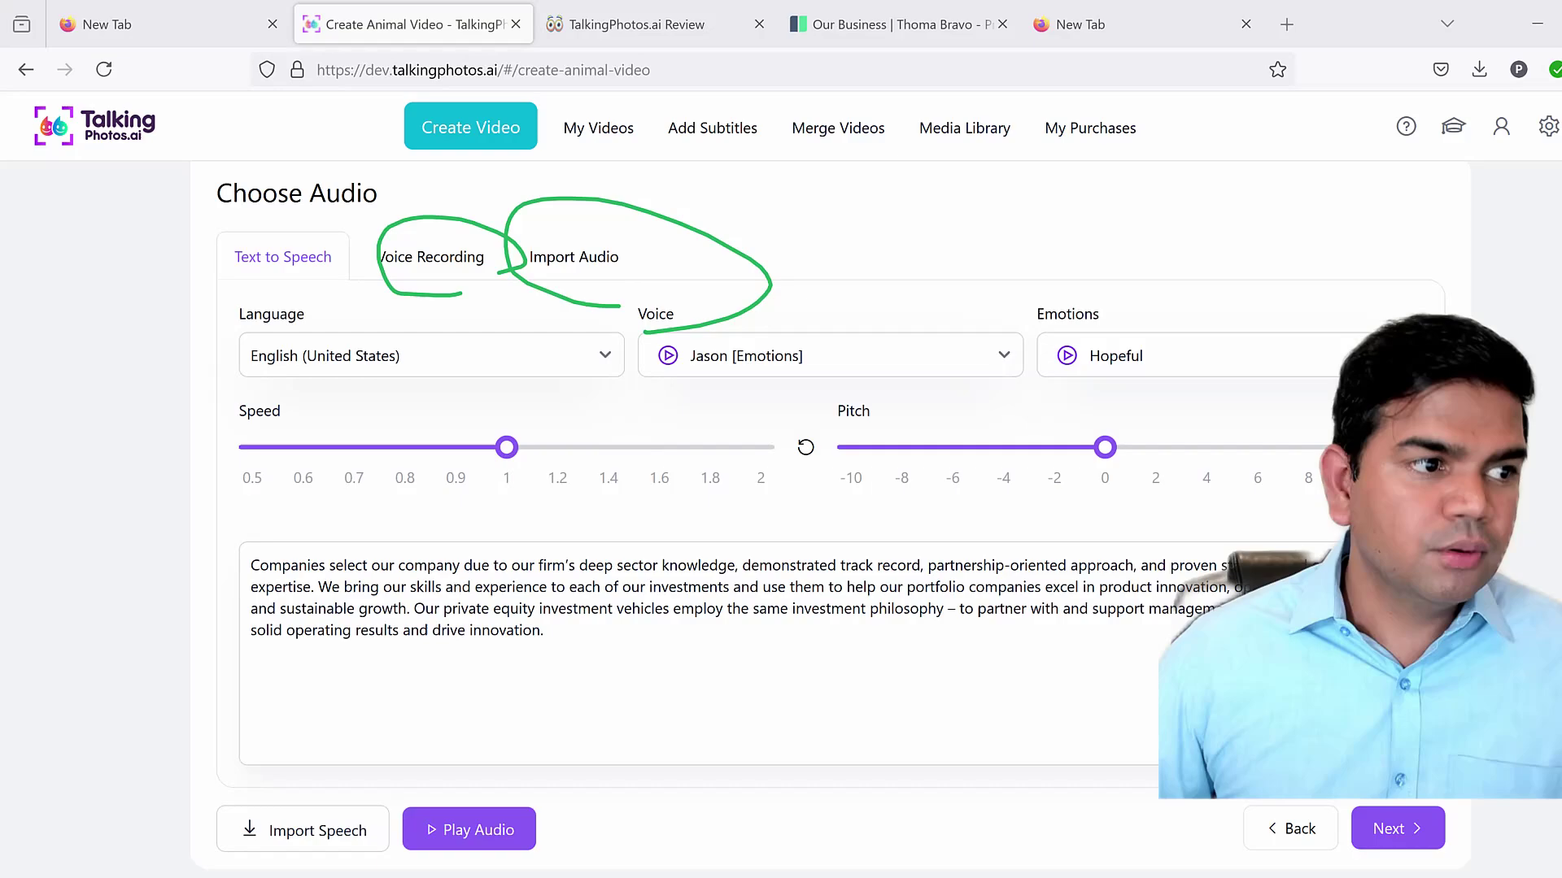
key("Escape")
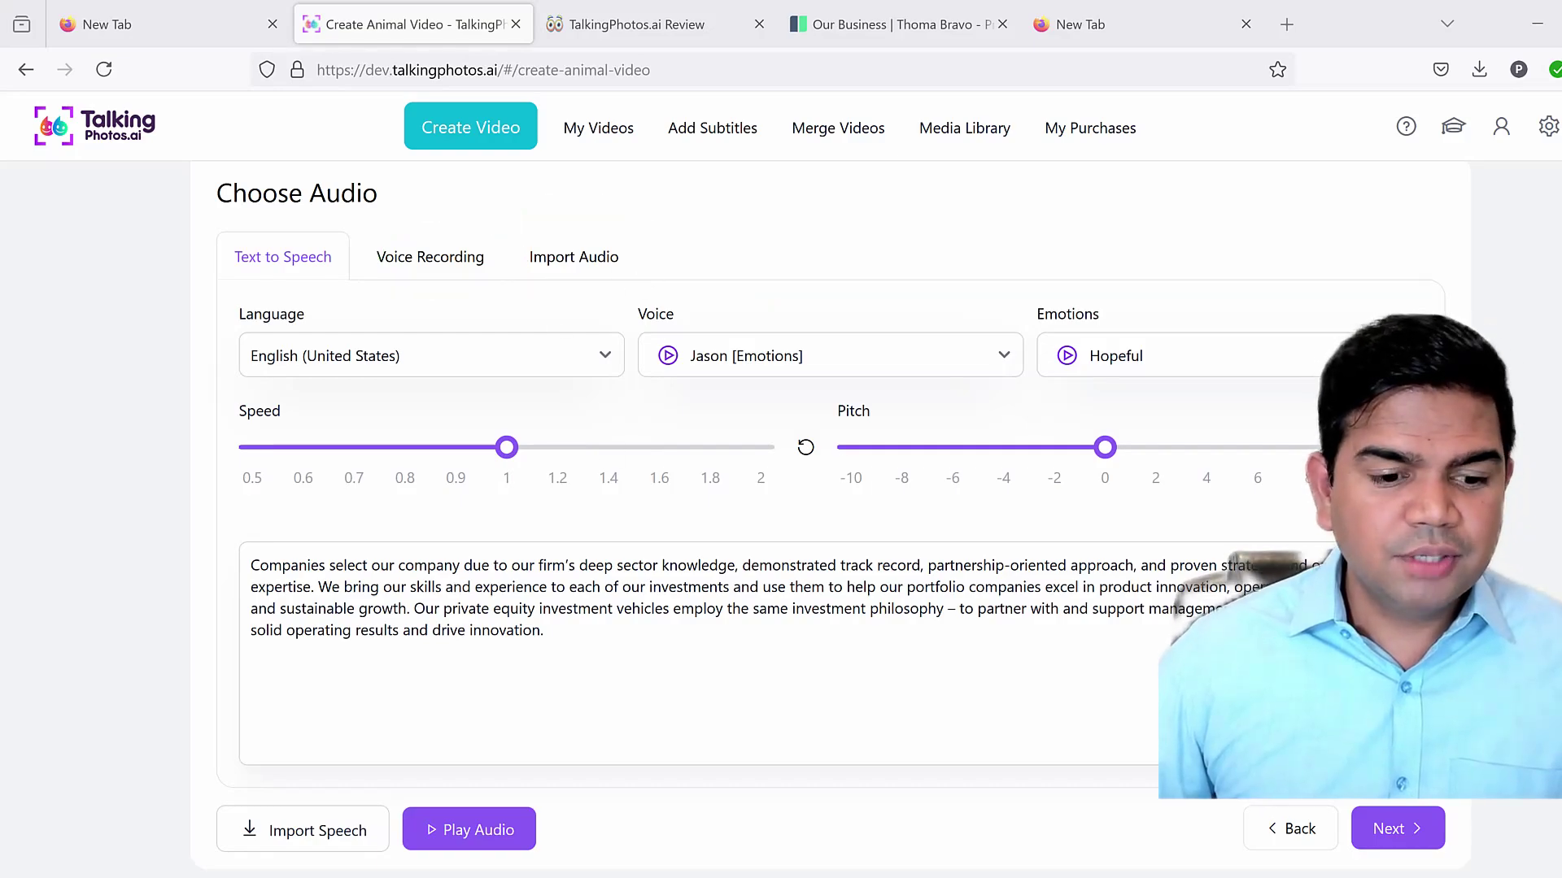
left_click(1399, 829)
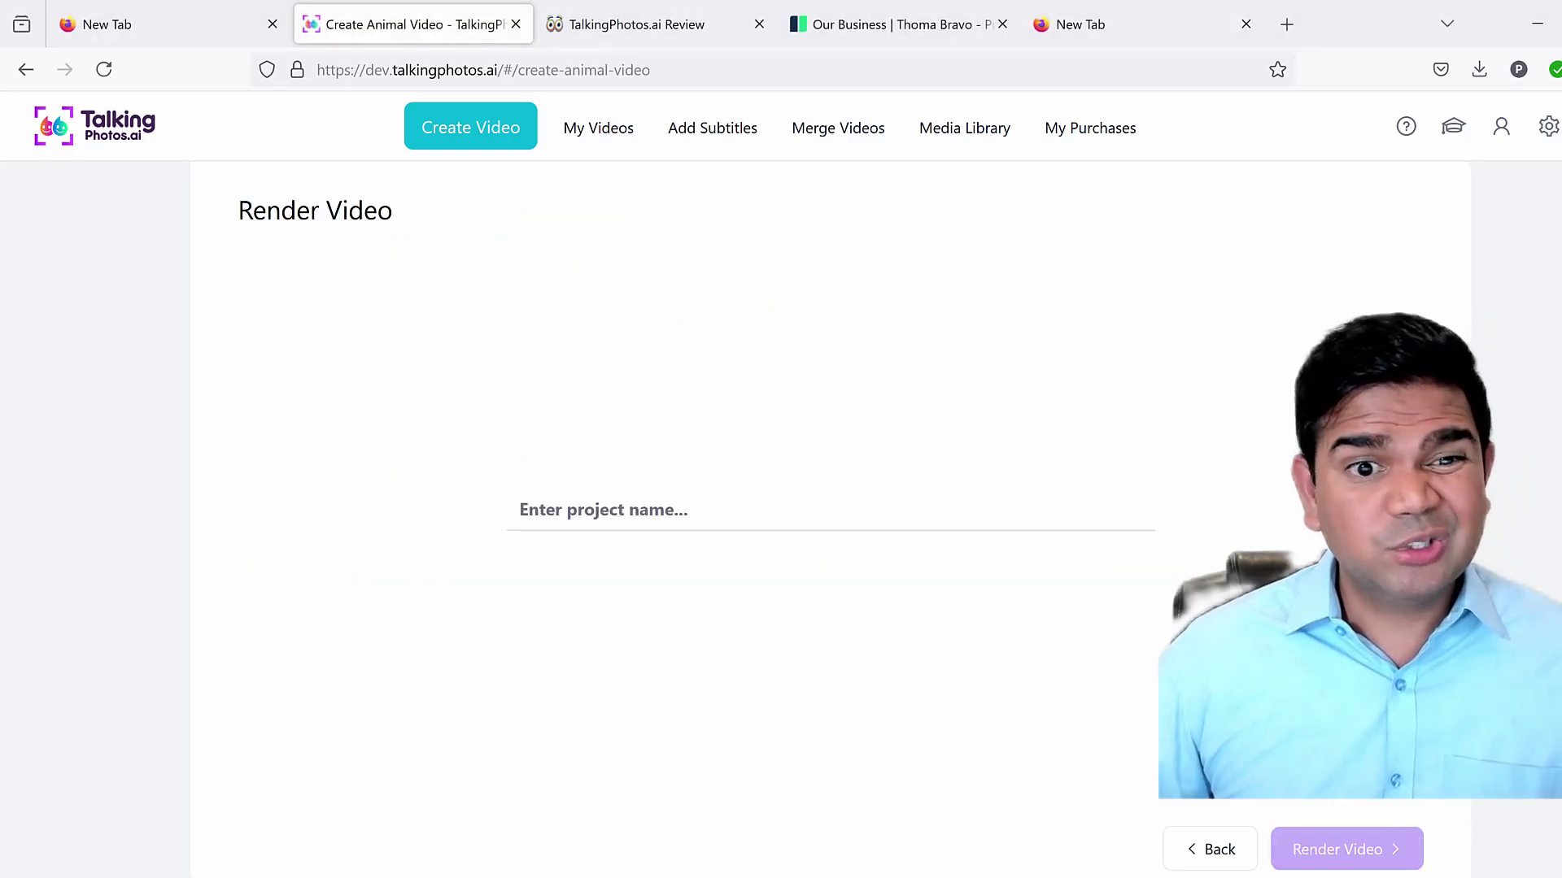
Name the rabbit project '3dcartoonrabit talking' and submit it for rendering
left_click(691, 515)
type("3dcartoonrabit talking")
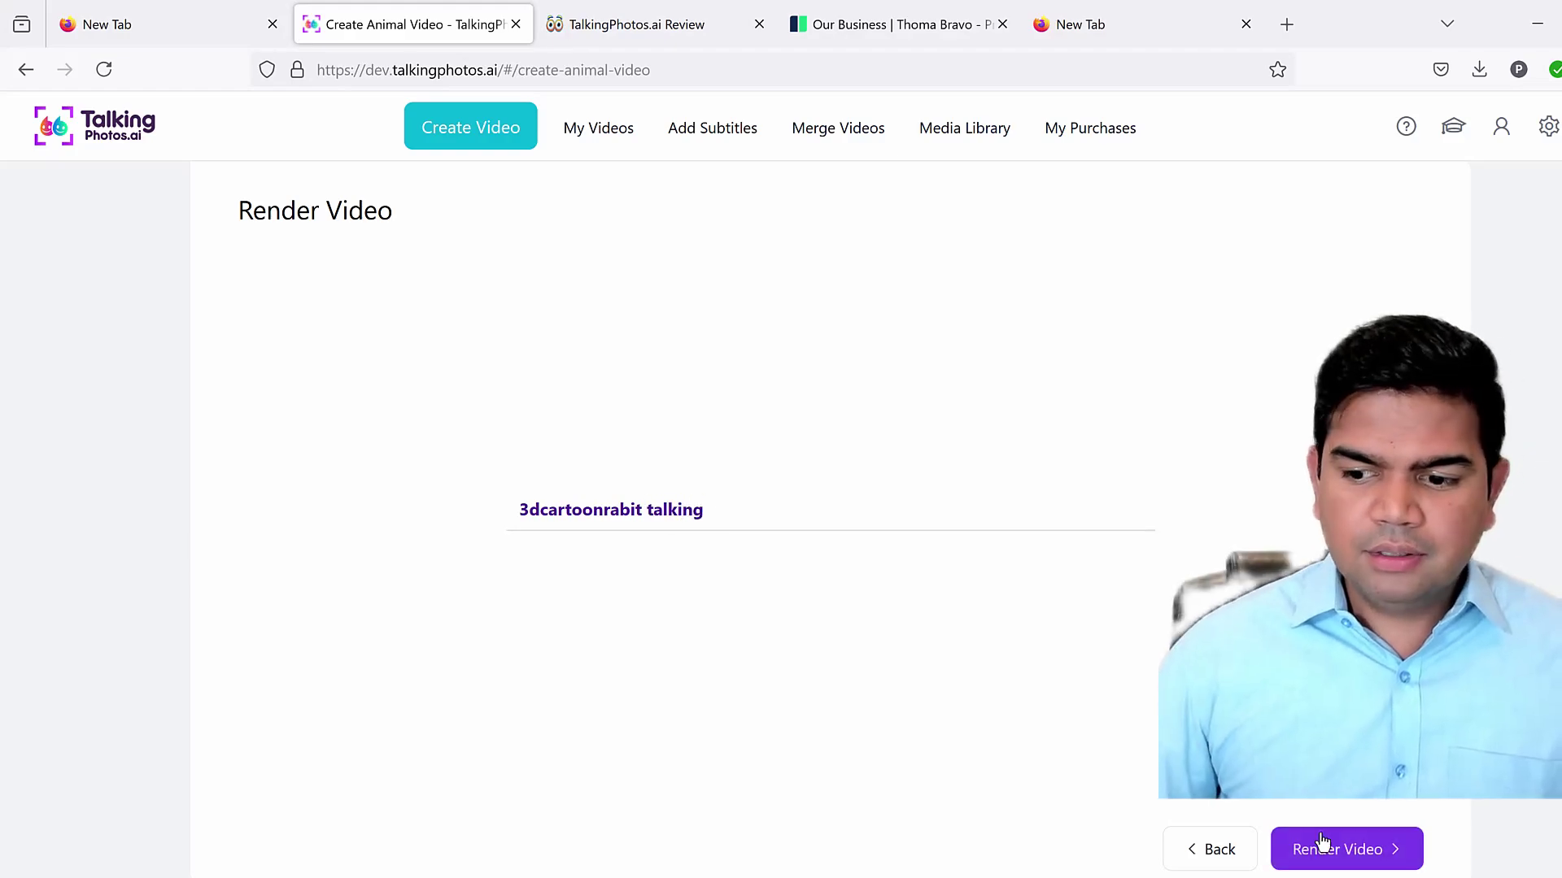
left_click(1322, 847)
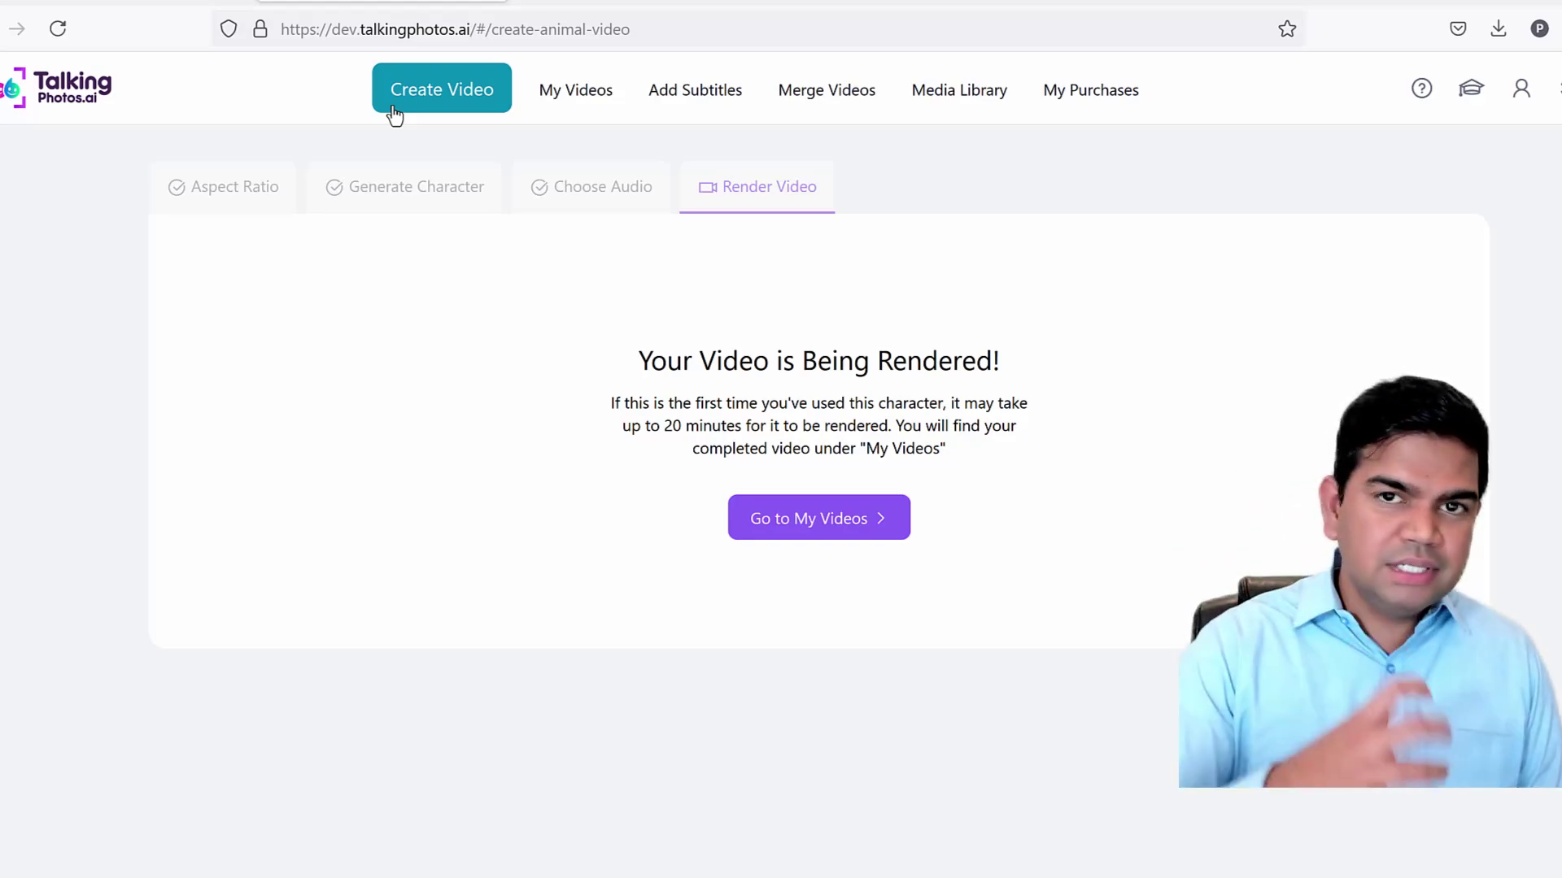
Open the Create a Video type chooser from the top navigation
left_click(459, 107)
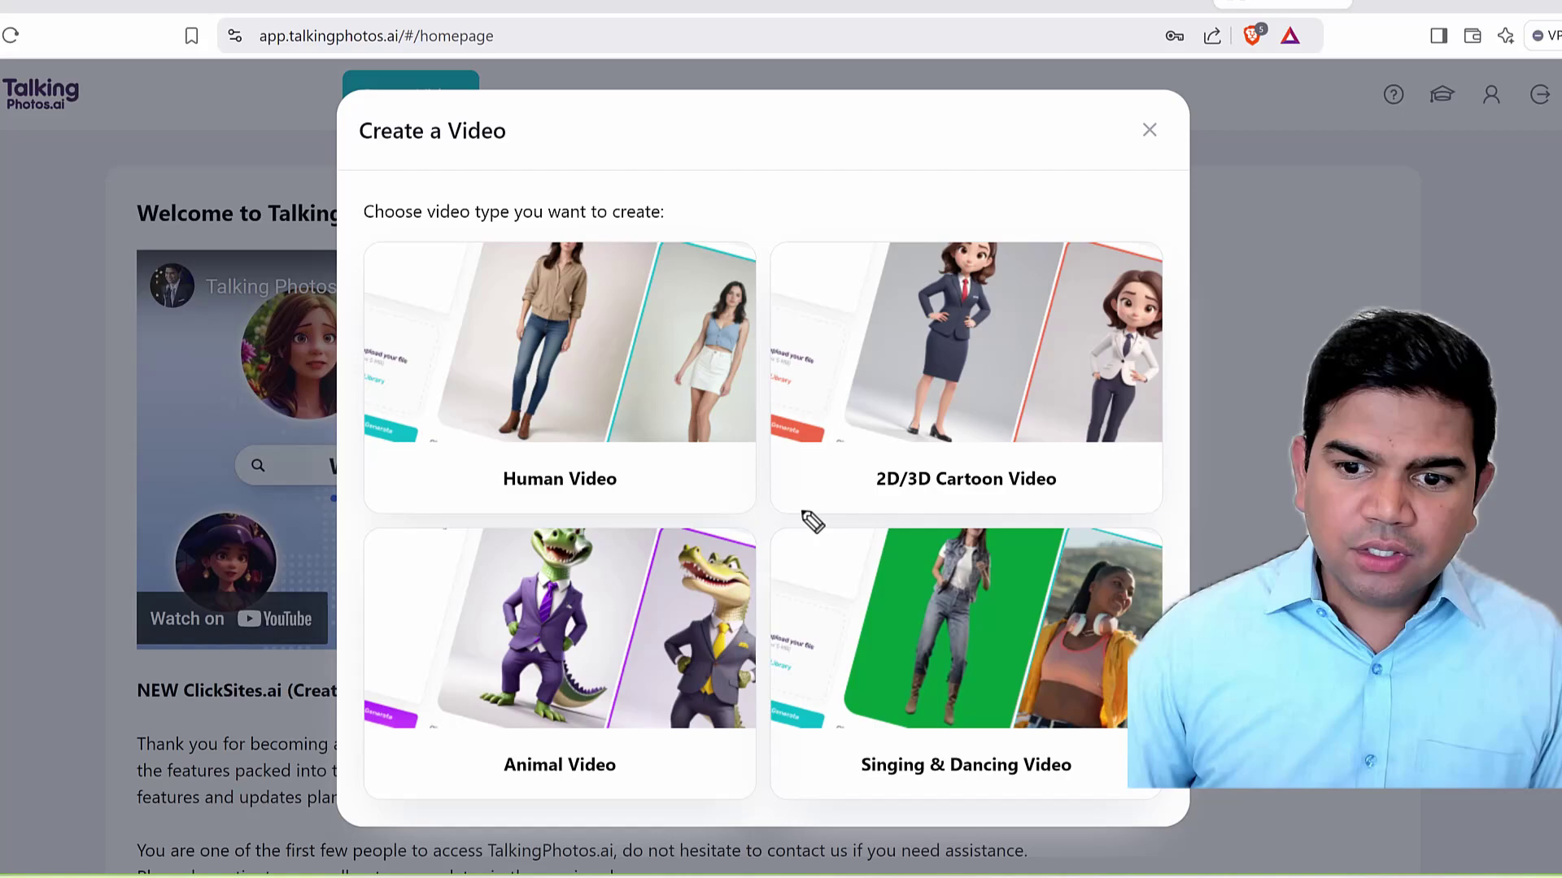
Highlight the 2D/3D Cartoon type, then try the locked Singing & Dancing type
mouse_move(800, 508)
left_mouse_down()
mouse_move(1058, 503)
mouse_move(842, 515)
left_mouse_up()
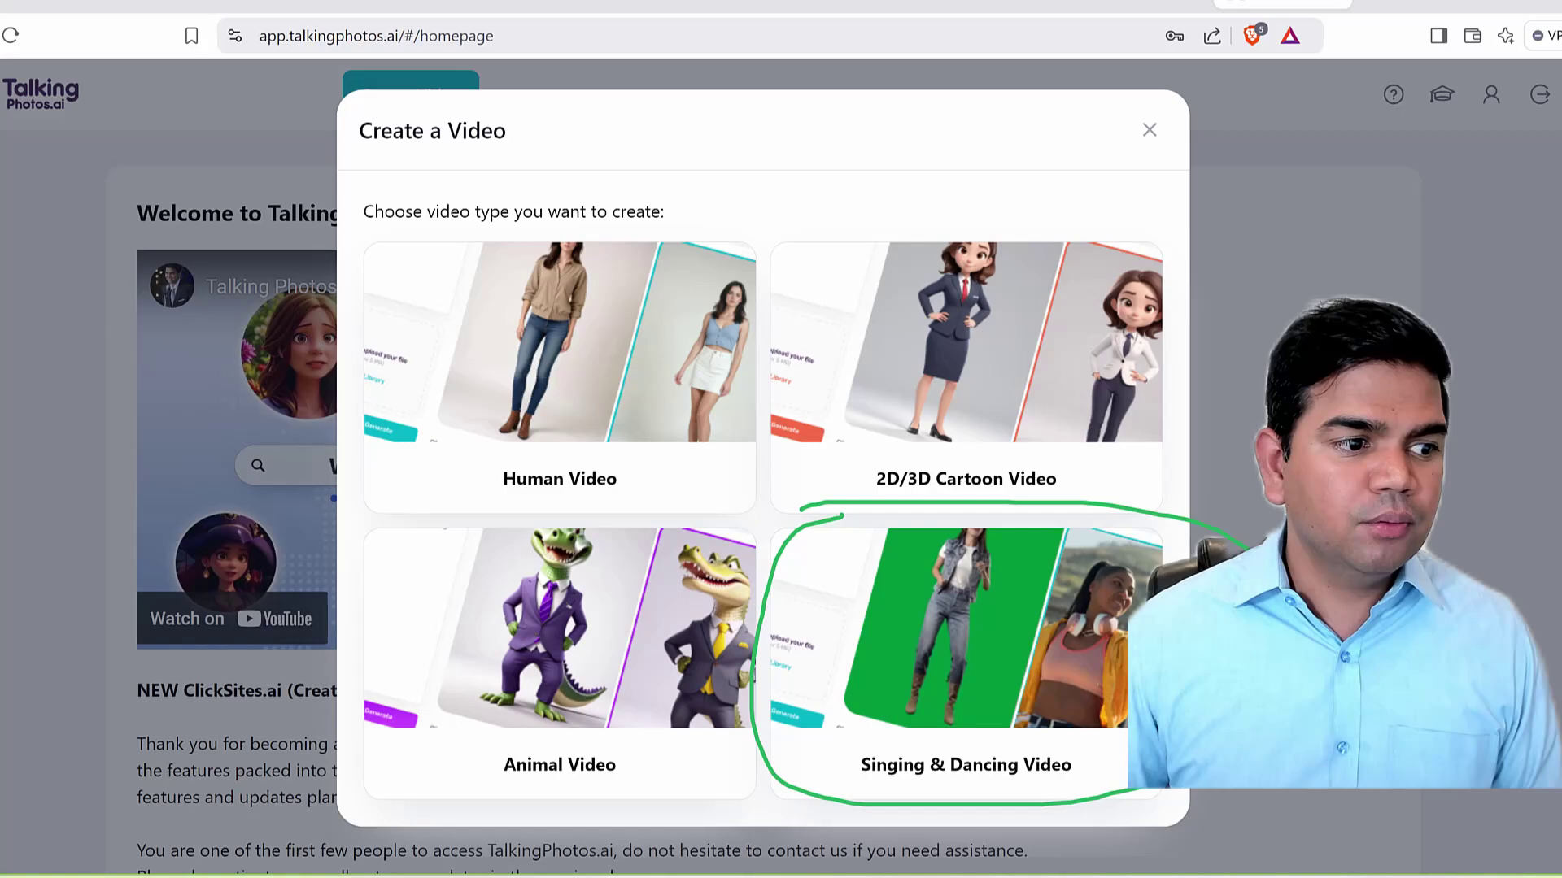
left_click(999, 635)
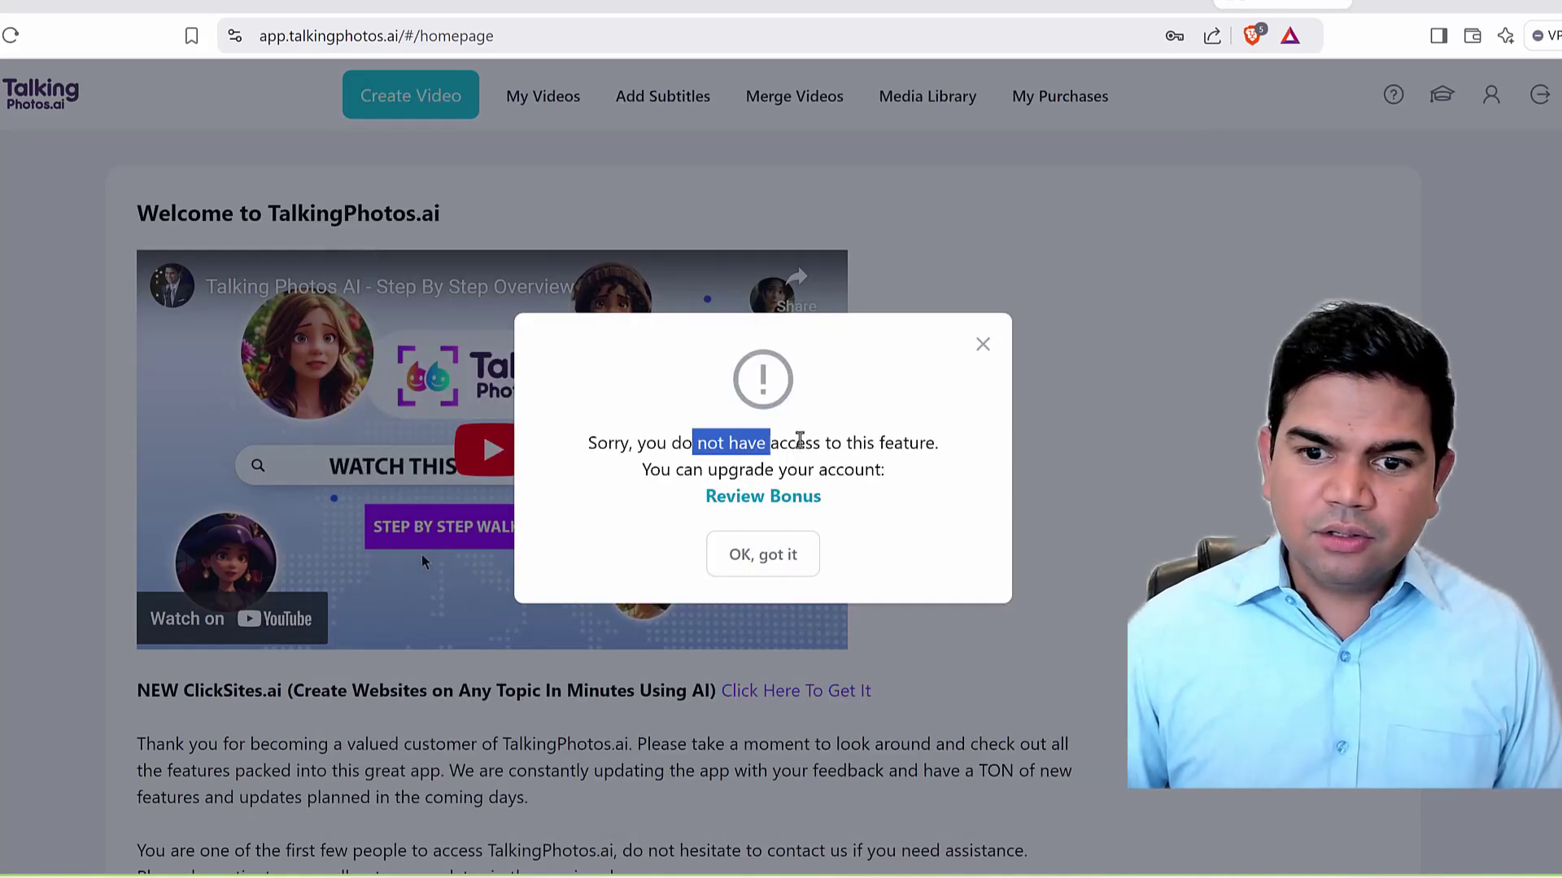
left_click_drag(651, 470, 790, 505)
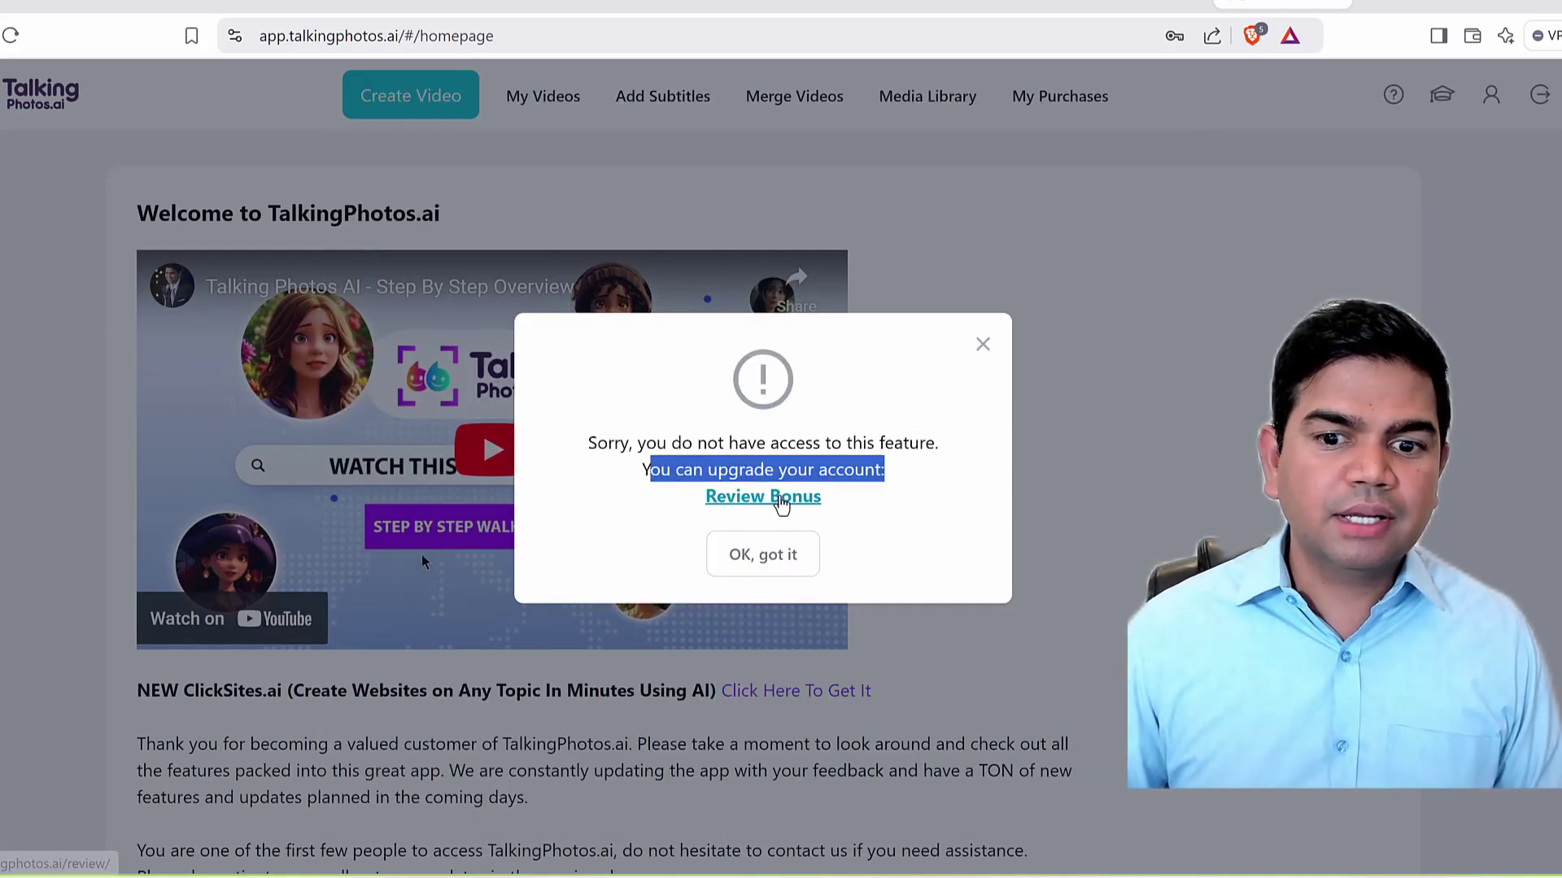
Open the unlock-hidden-features page and follow Step #1's link to Capterra's review form
left_click(787, 505)
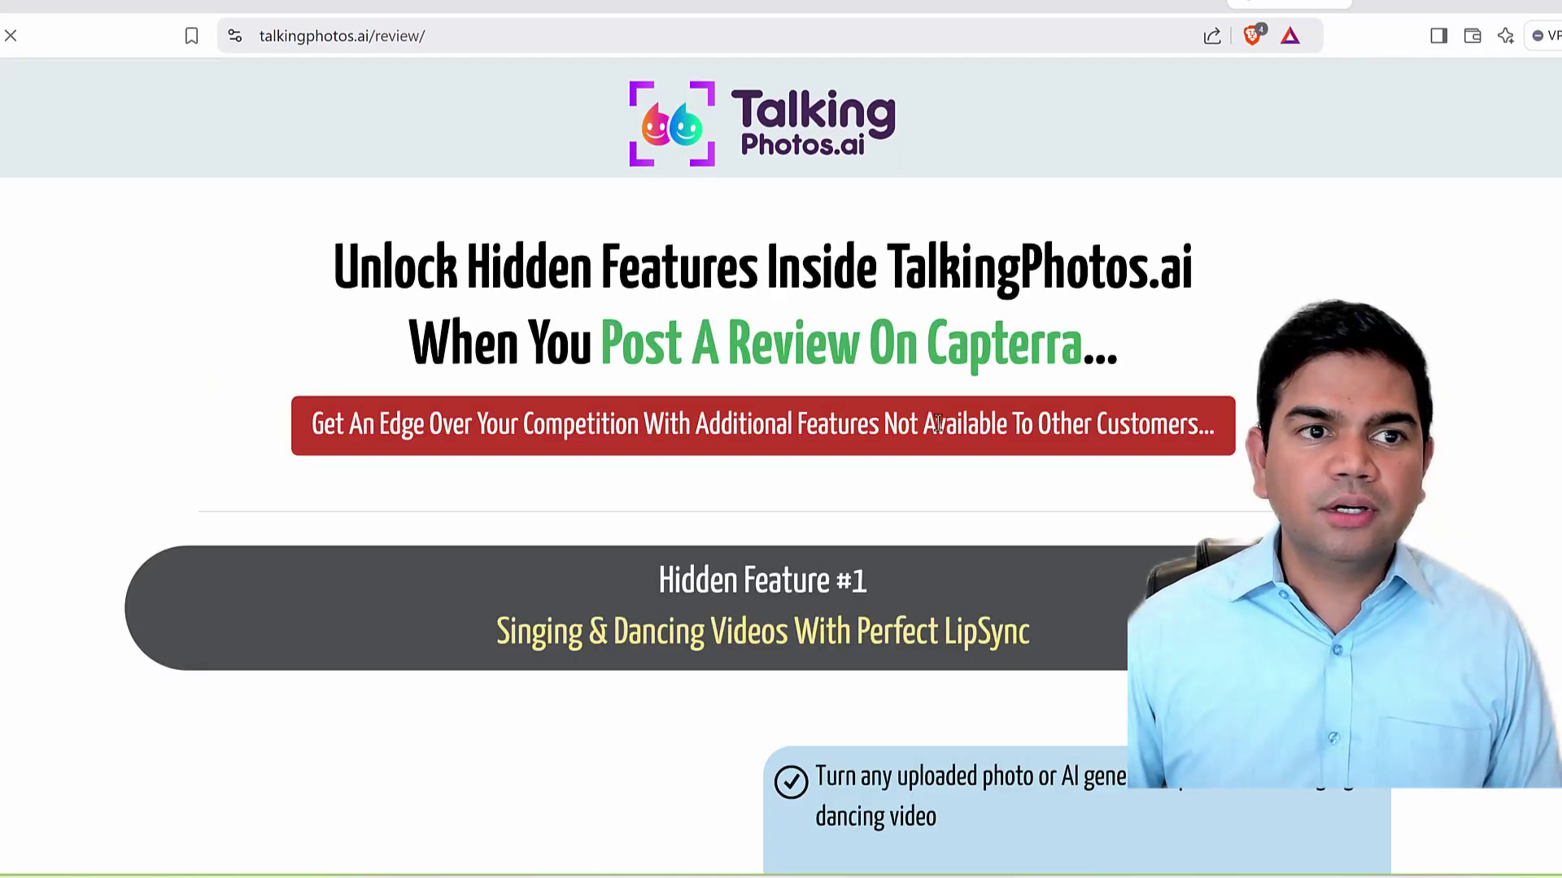
scroll(1263, 324, "down", 3)
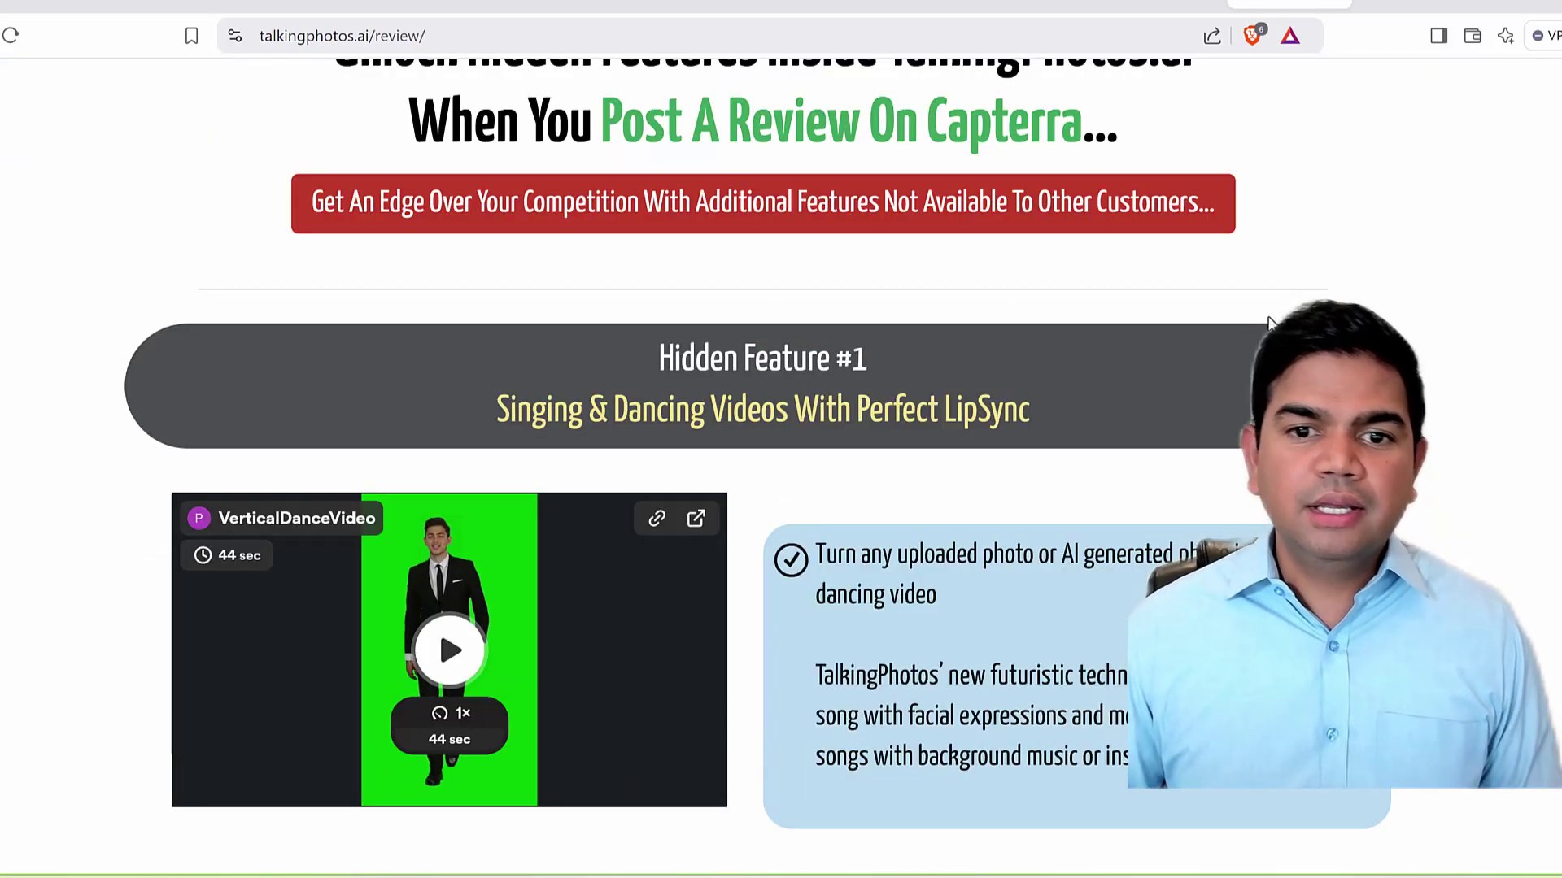
scroll(749, 306, "up", 3)
scroll(936, 376, "down", 3)
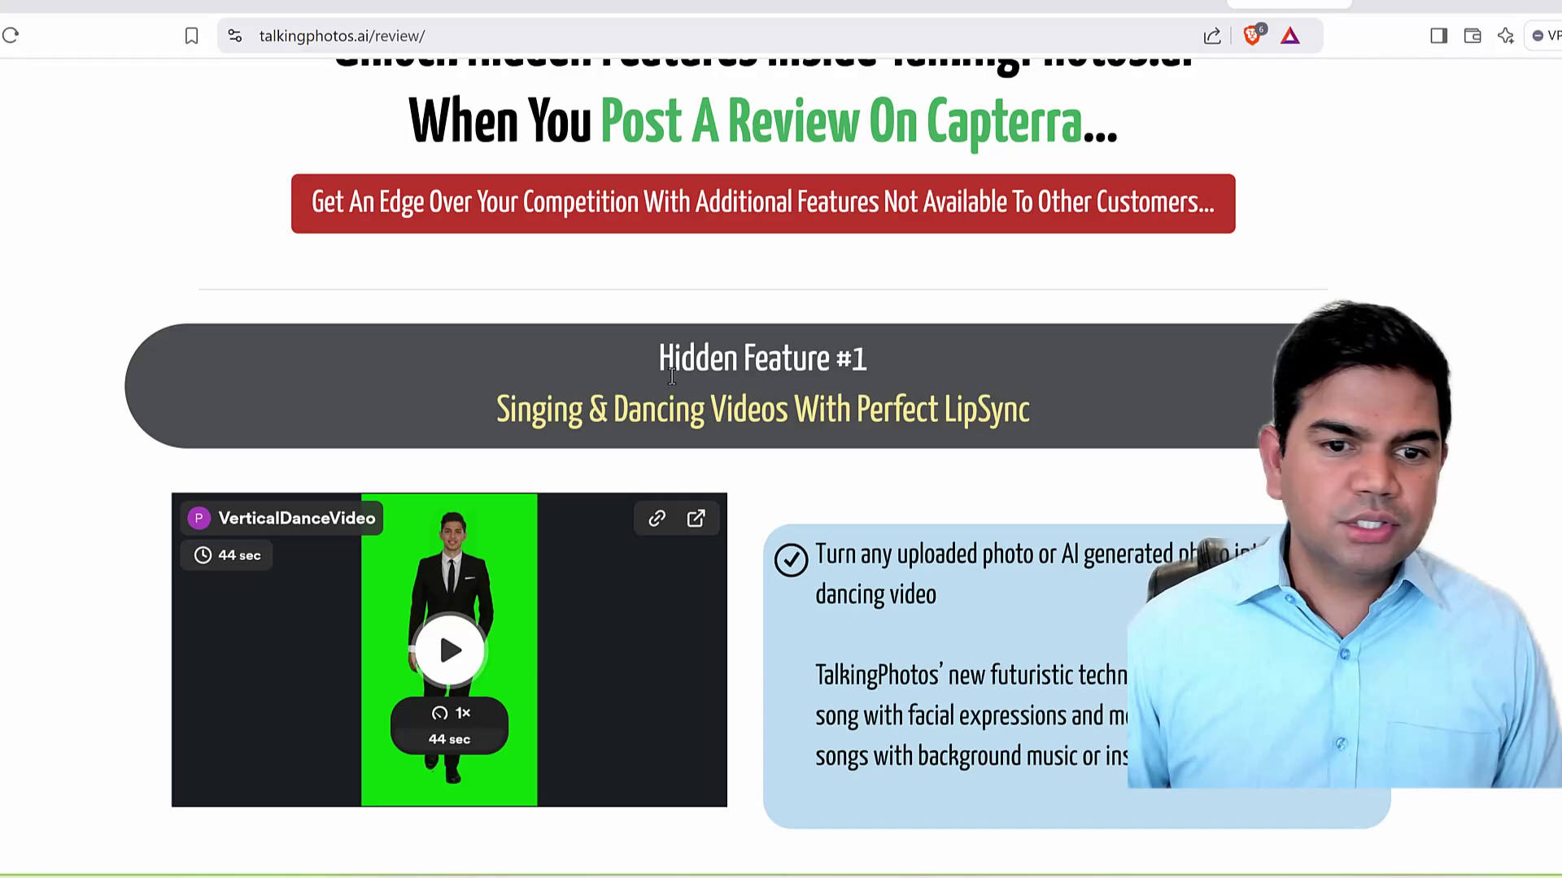
scroll(1067, 328, "down", 6)
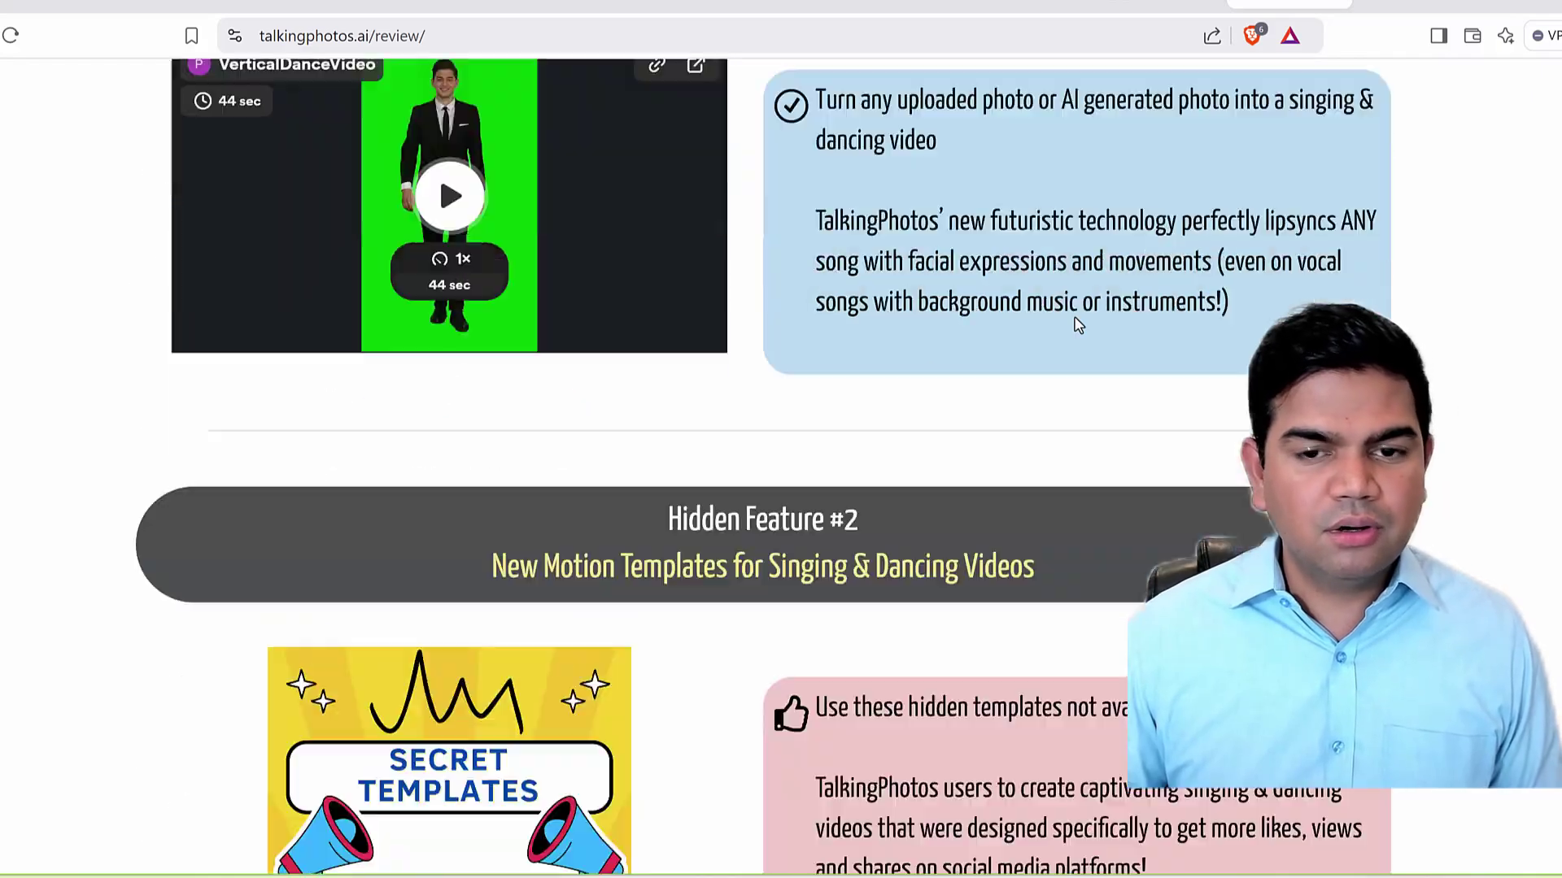
scroll(1066, 328, "down", 9)
scroll(1075, 322, "up", 6)
scroll(1074, 323, "down", 10)
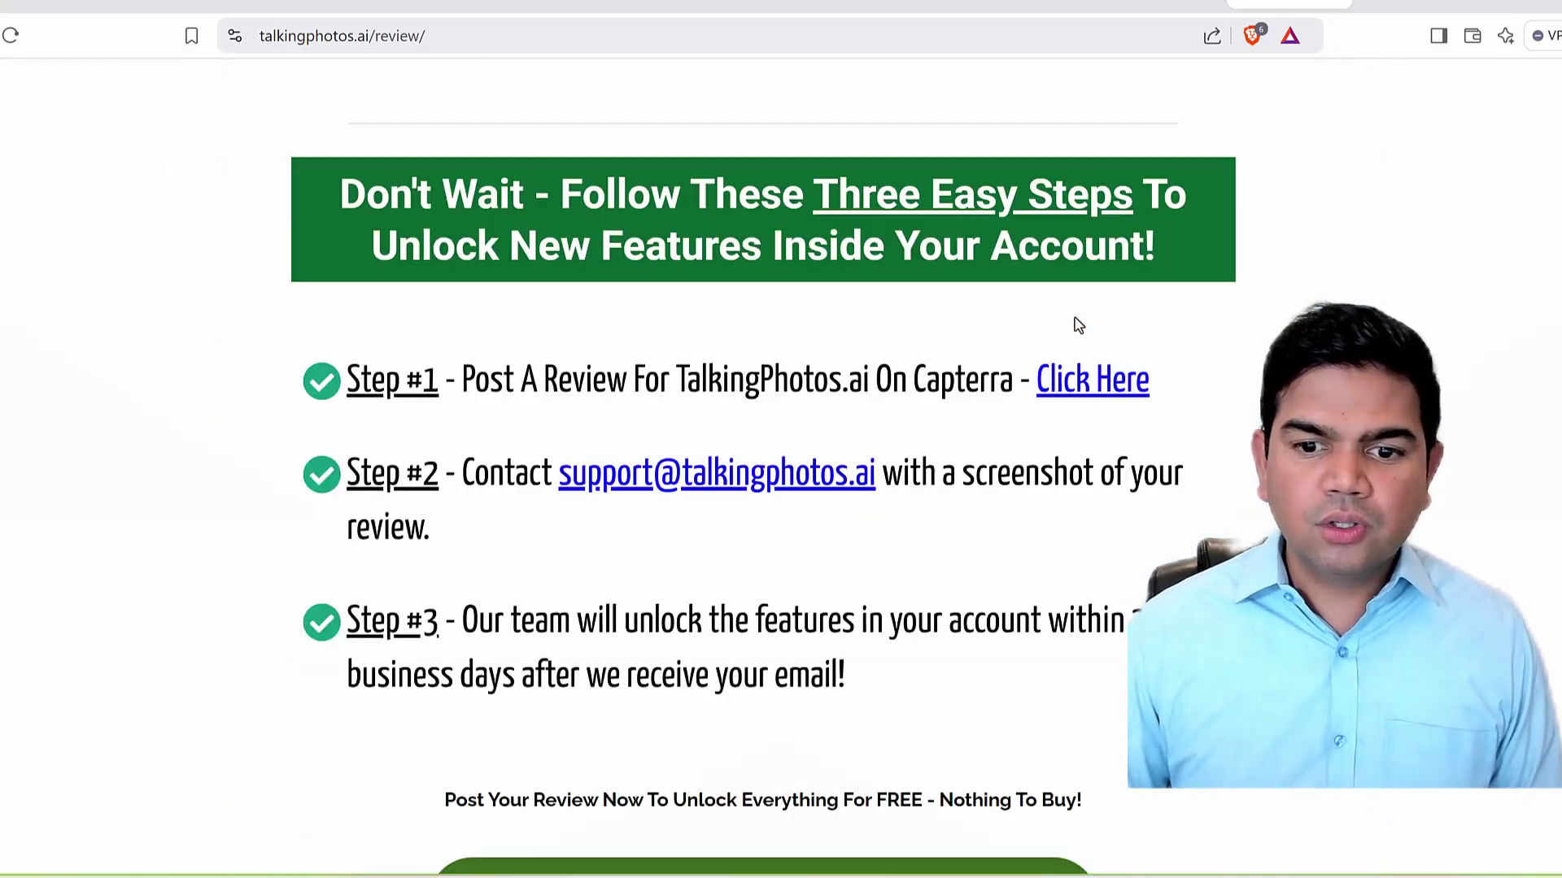
left_click_drag(502, 362, 840, 364)
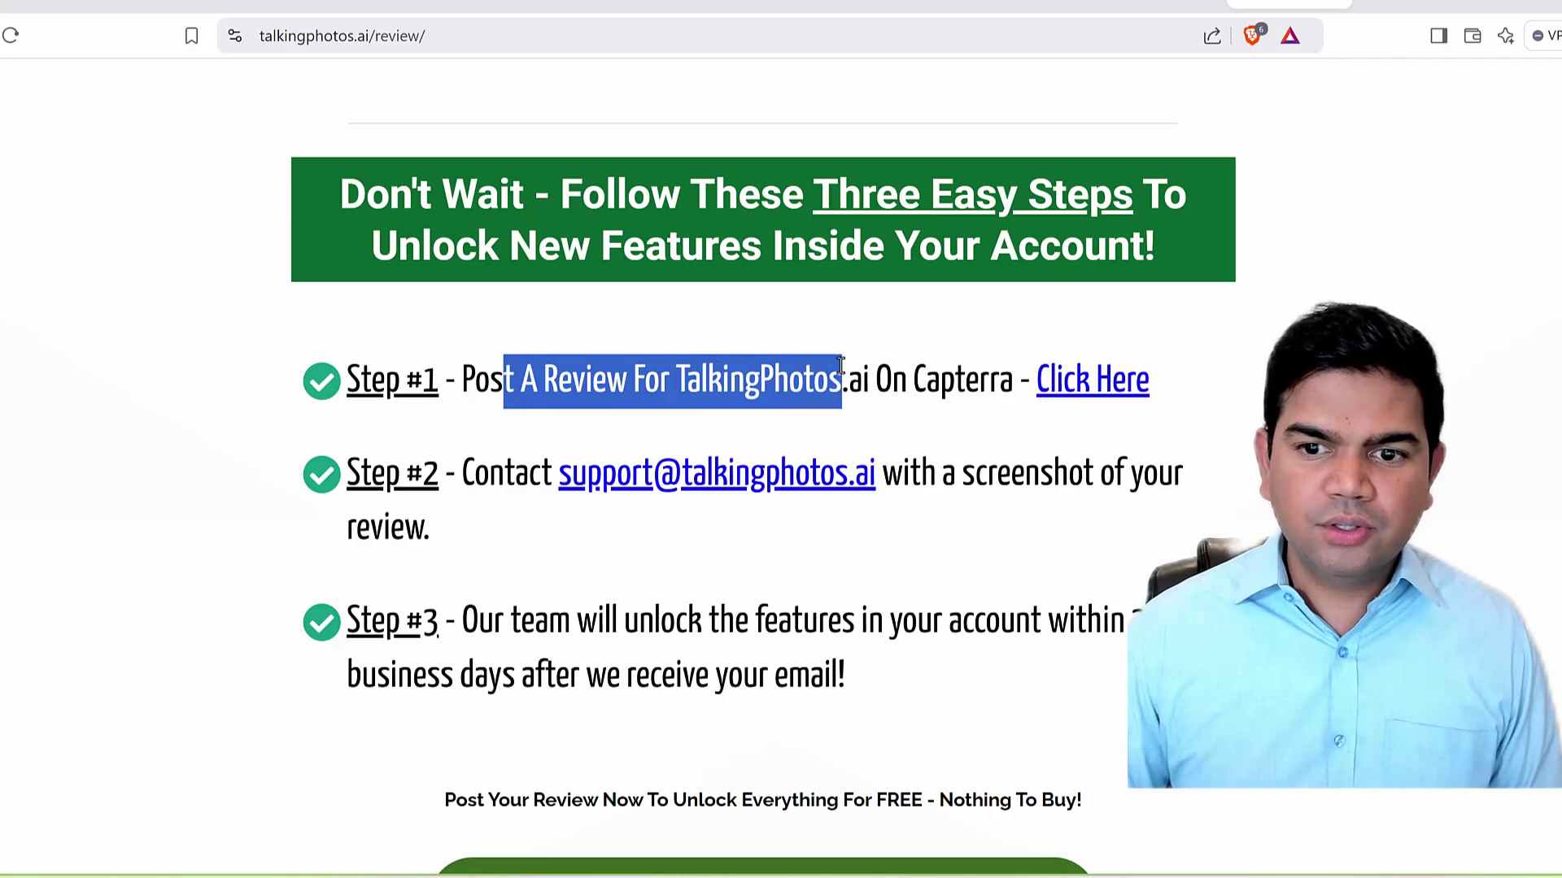
left_click(1070, 389)
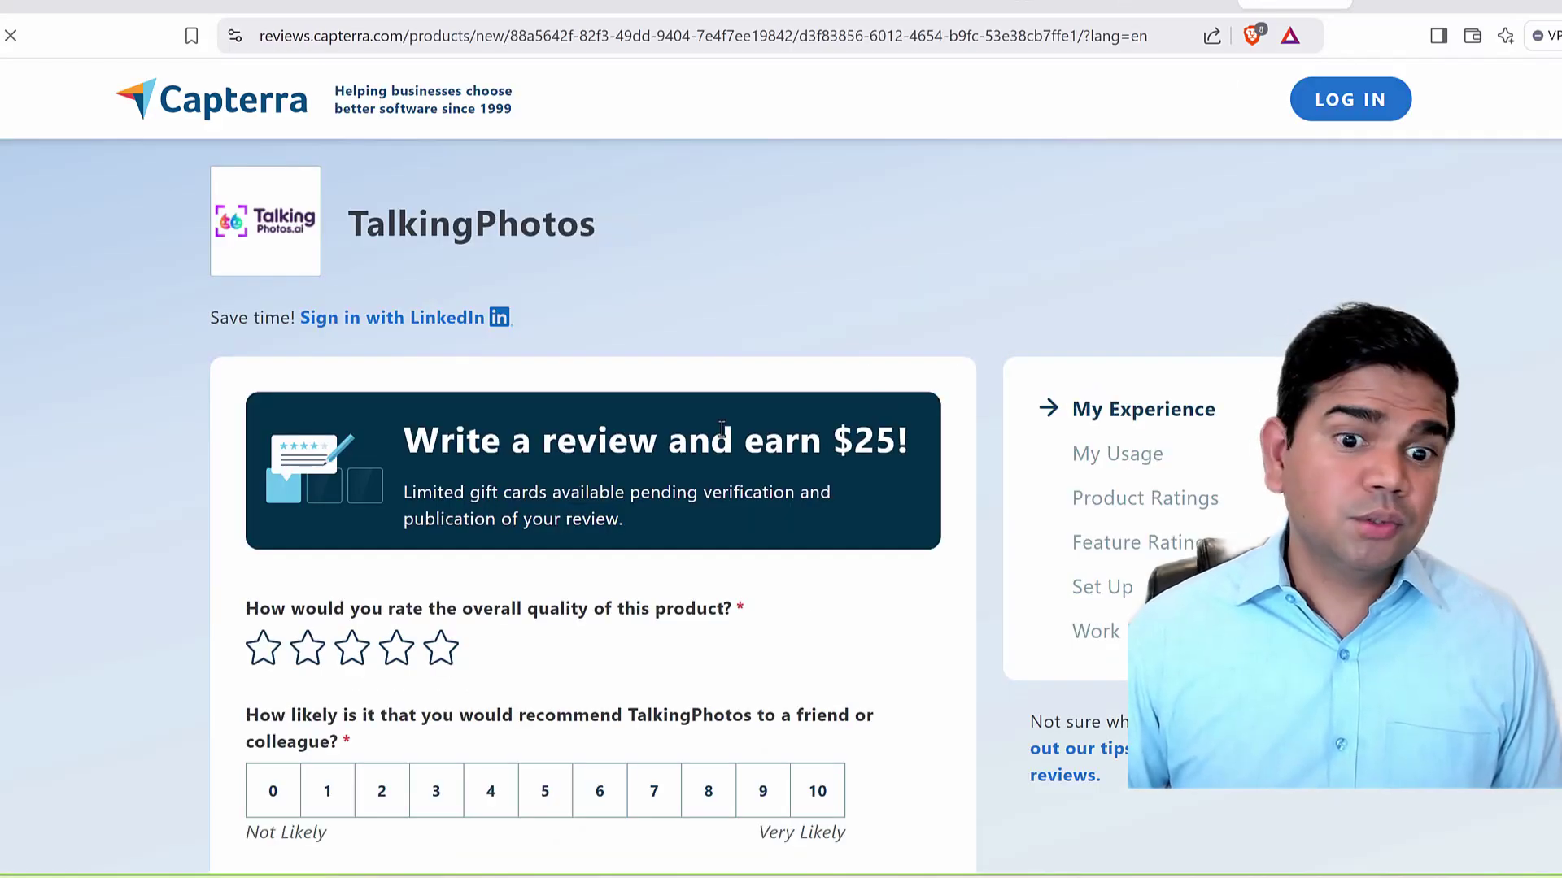
Scroll through Capterra's TalkingPhotos review form to check its rating and pros/cons questions
scroll(543, 376, "down", 3)
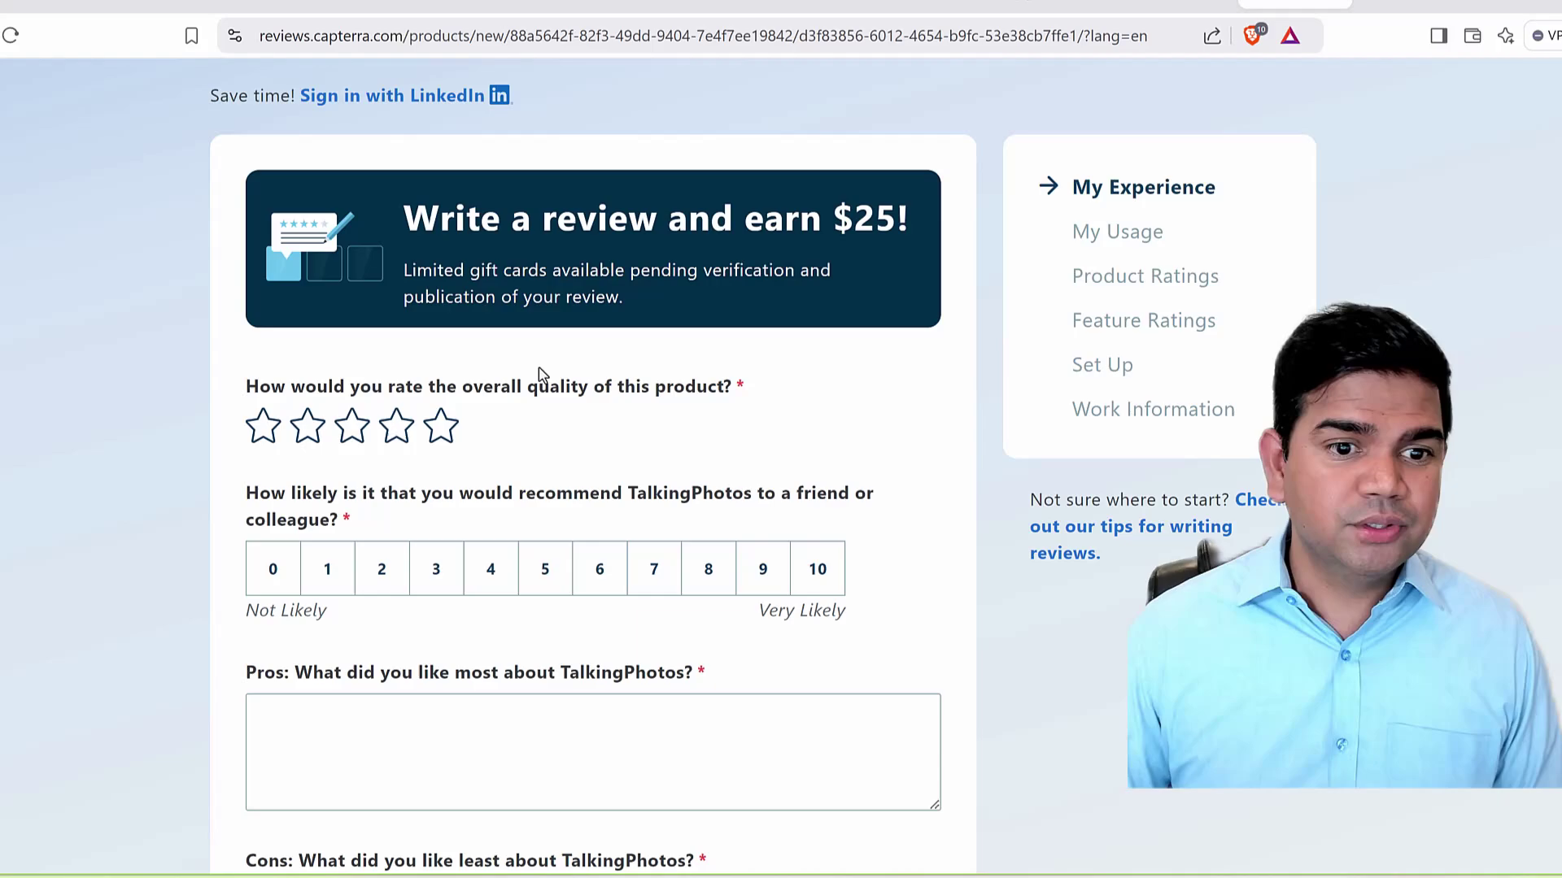
scroll(875, 406, "down", 2)
scroll(436, 548, "down", 3)
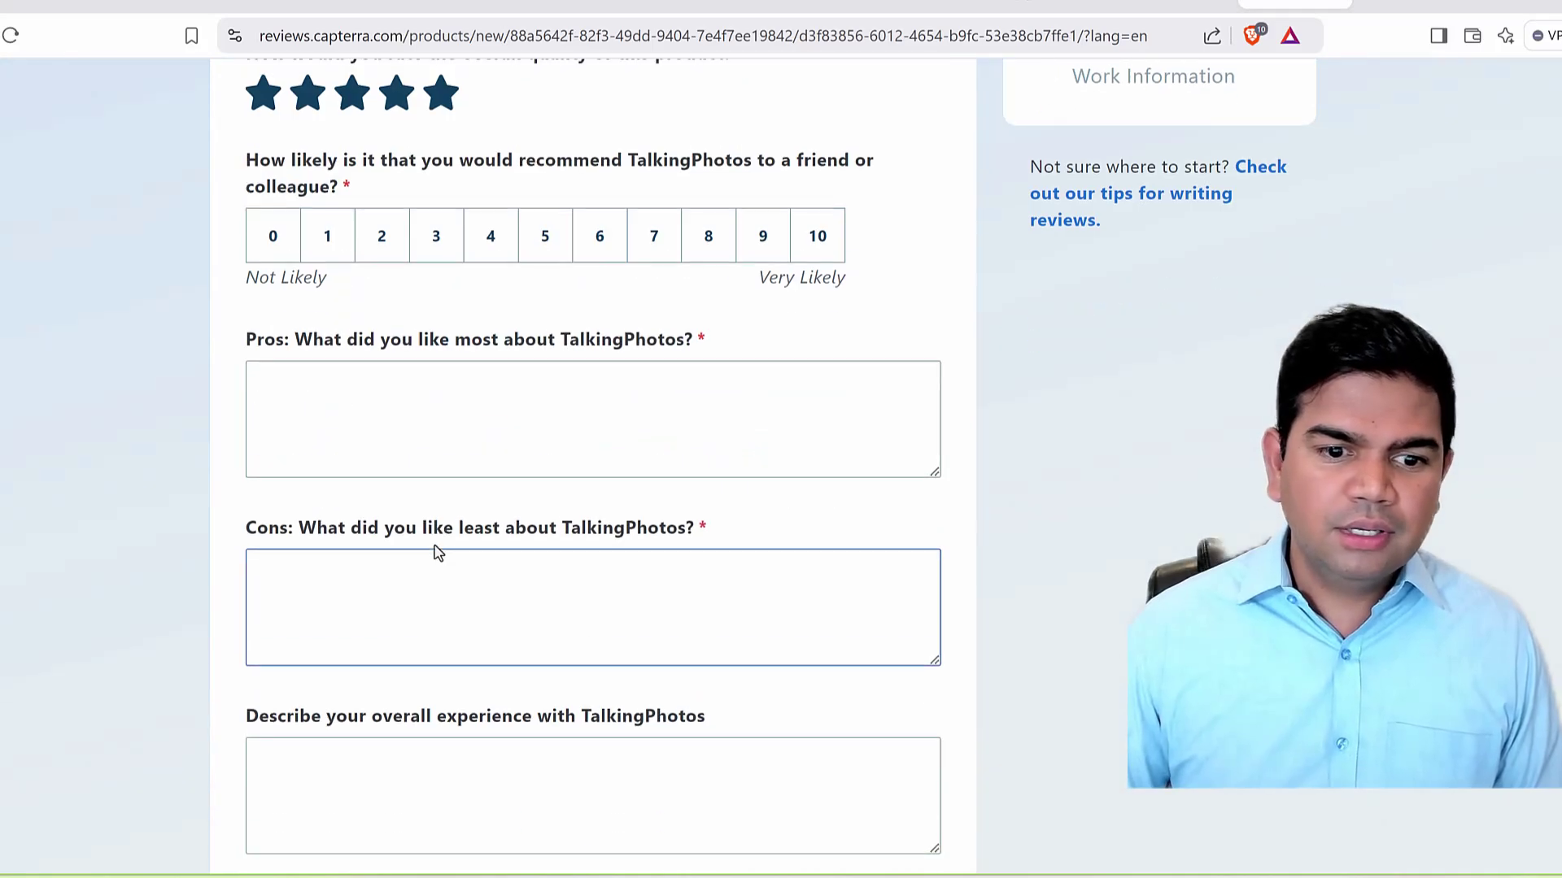
scroll(865, 373, "up", 1)
scroll(864, 382, "up", 4)
scroll(865, 382, "up", 3)
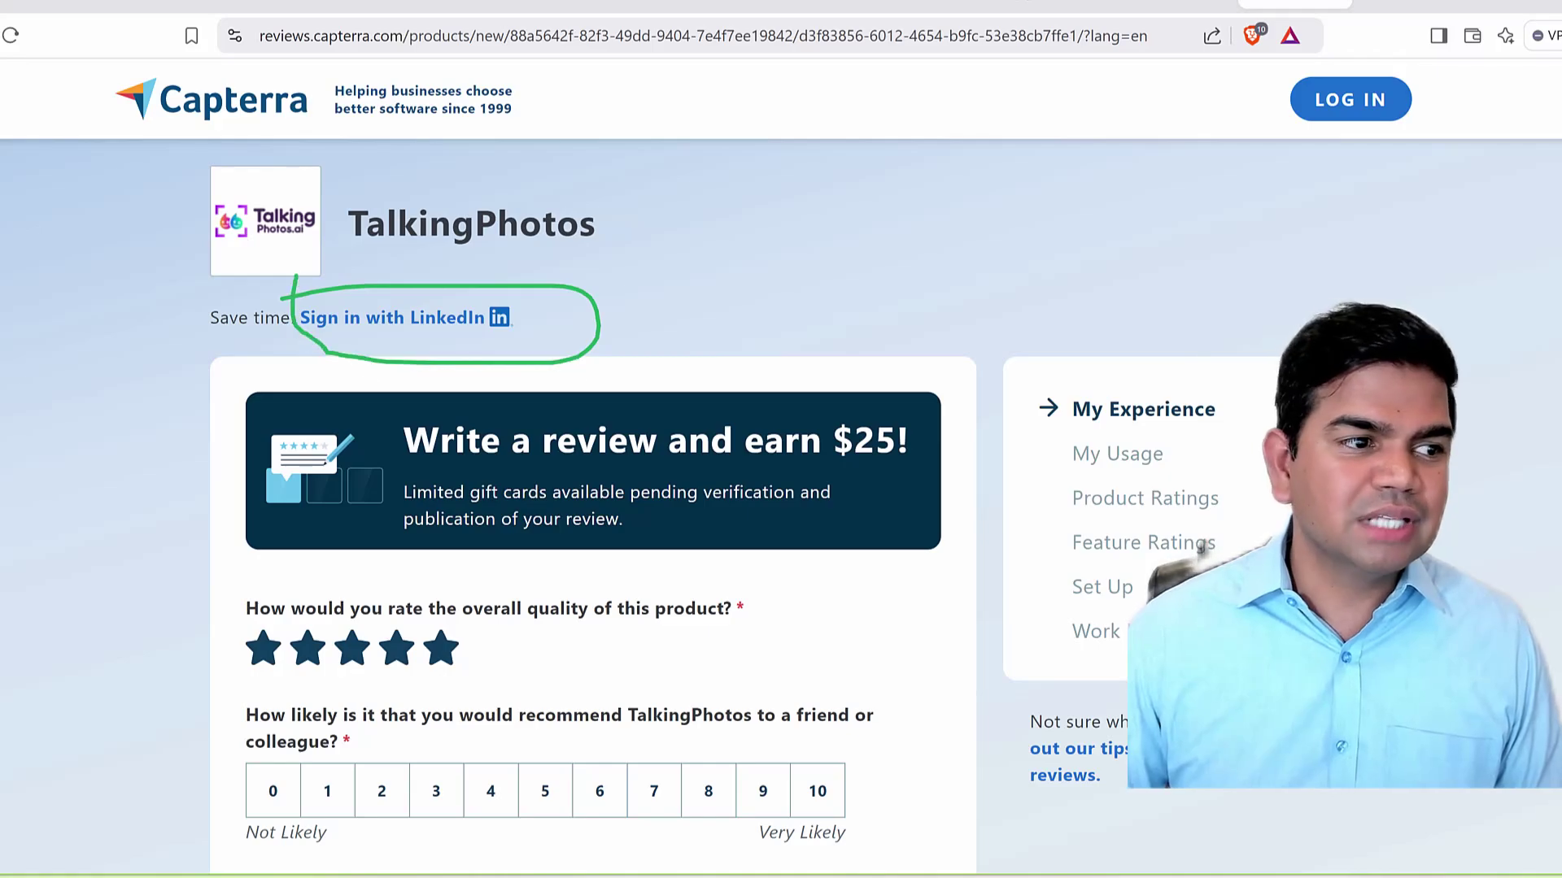
scroll(885, 338, "down", 3)
scroll(886, 338, "down", 8)
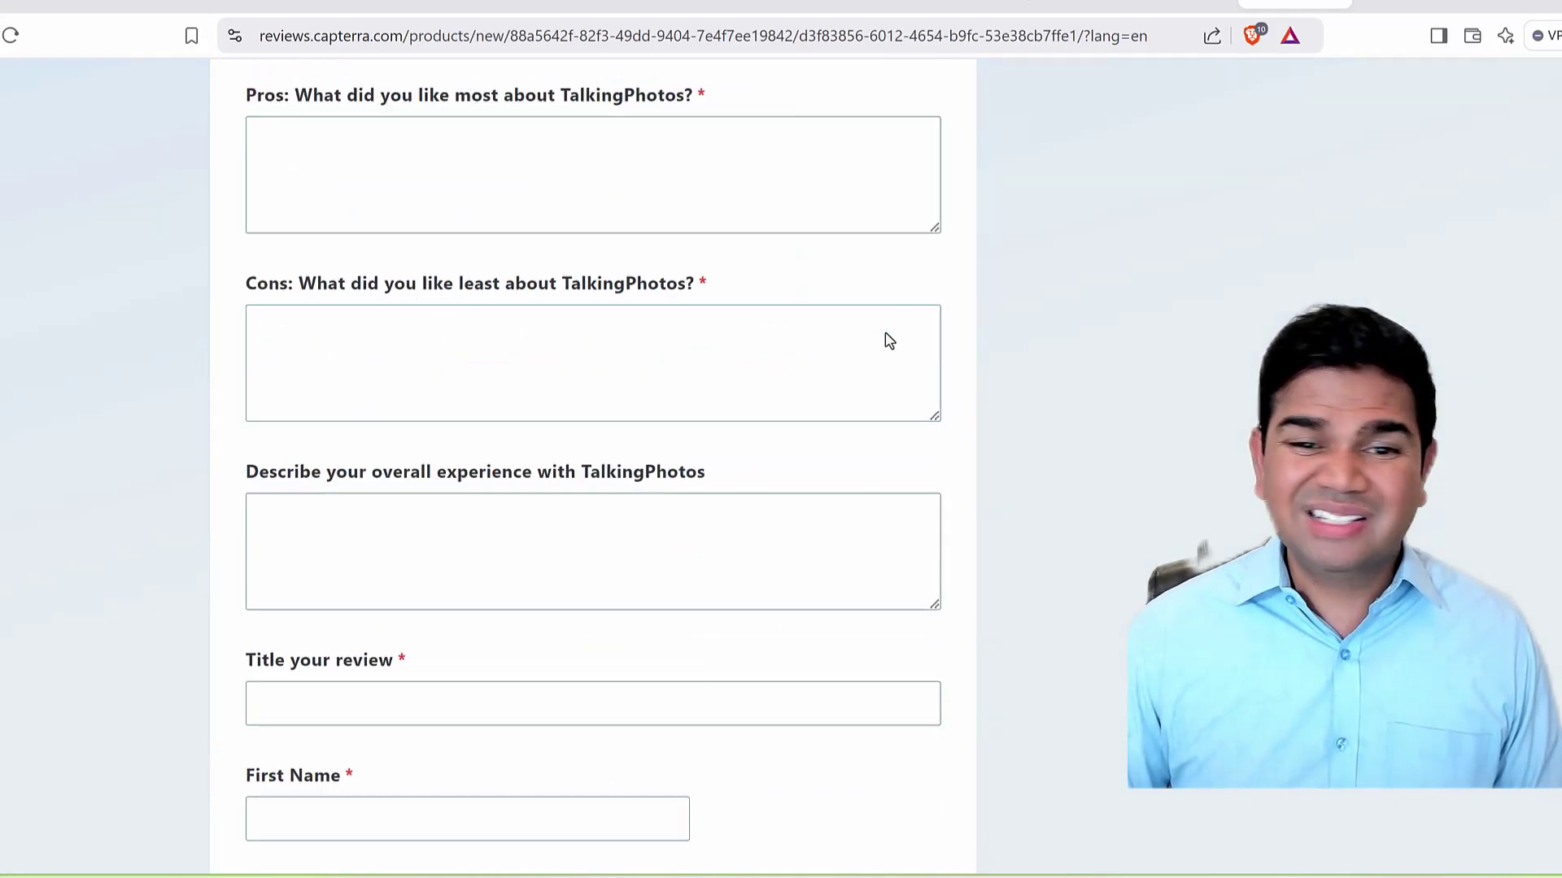
scroll(896, 324, "down", 2)
scroll(897, 325, "down", 4)
scroll(443, 635, "up", 1)
scroll(1046, 415, "up", 6)
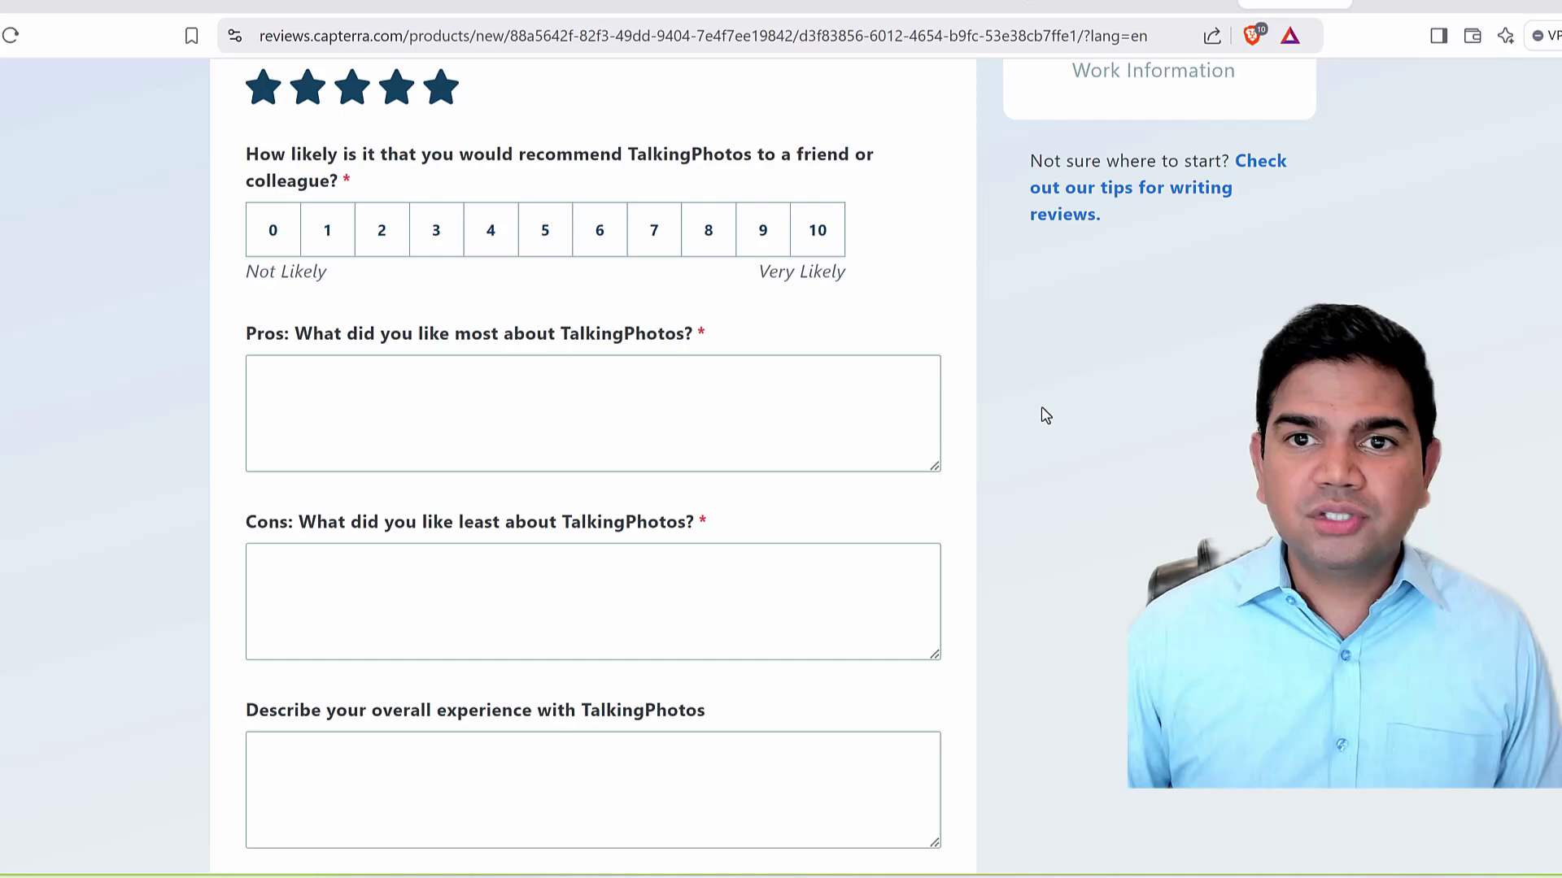
left_click(1171, 2)
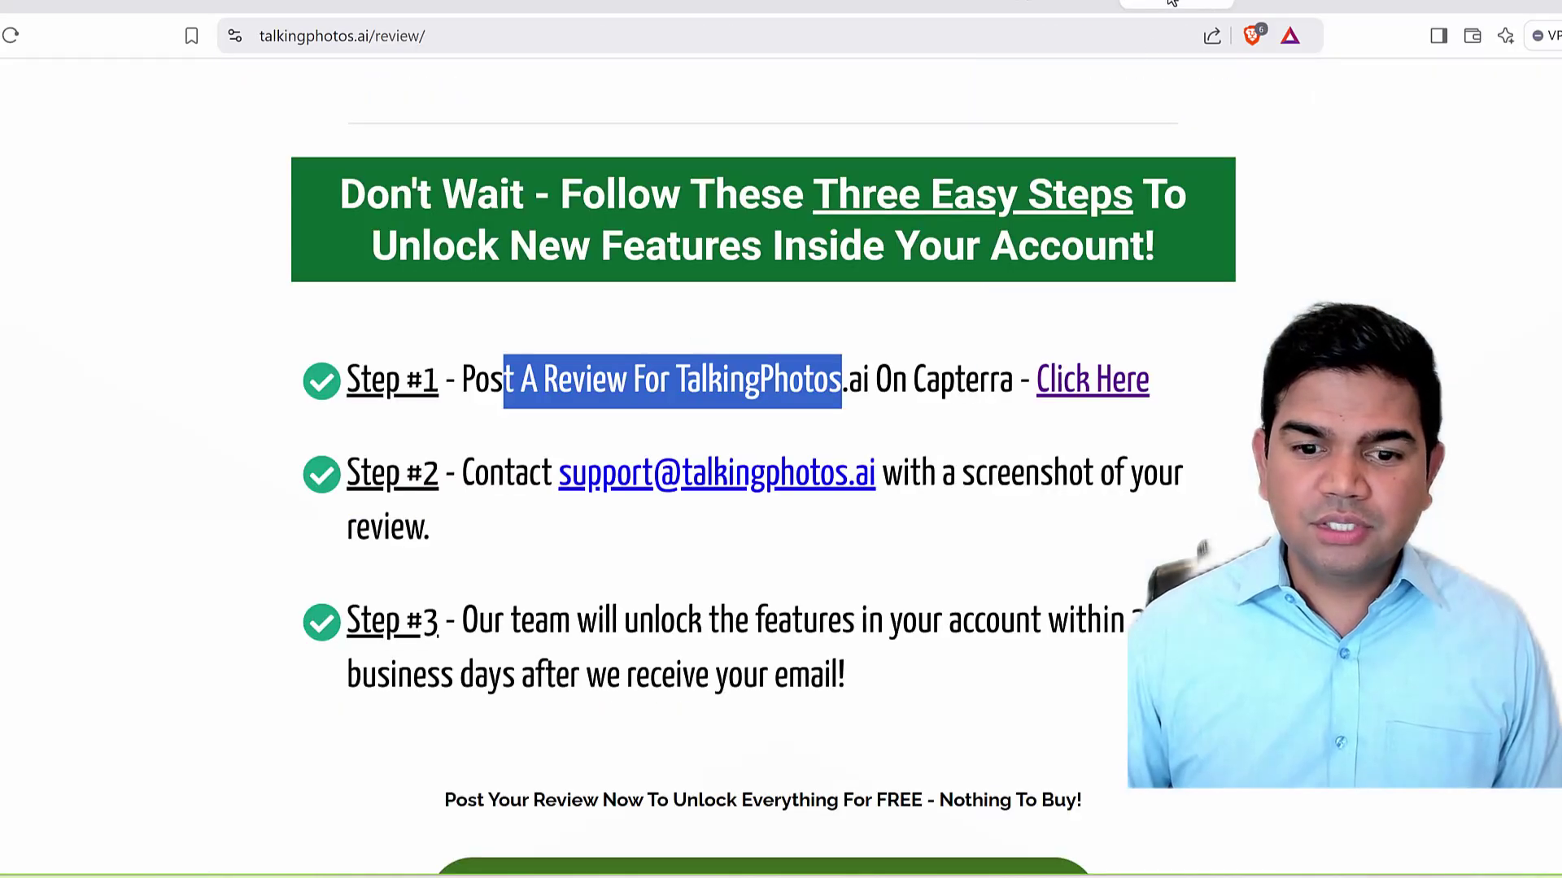
left_click(351, 470)
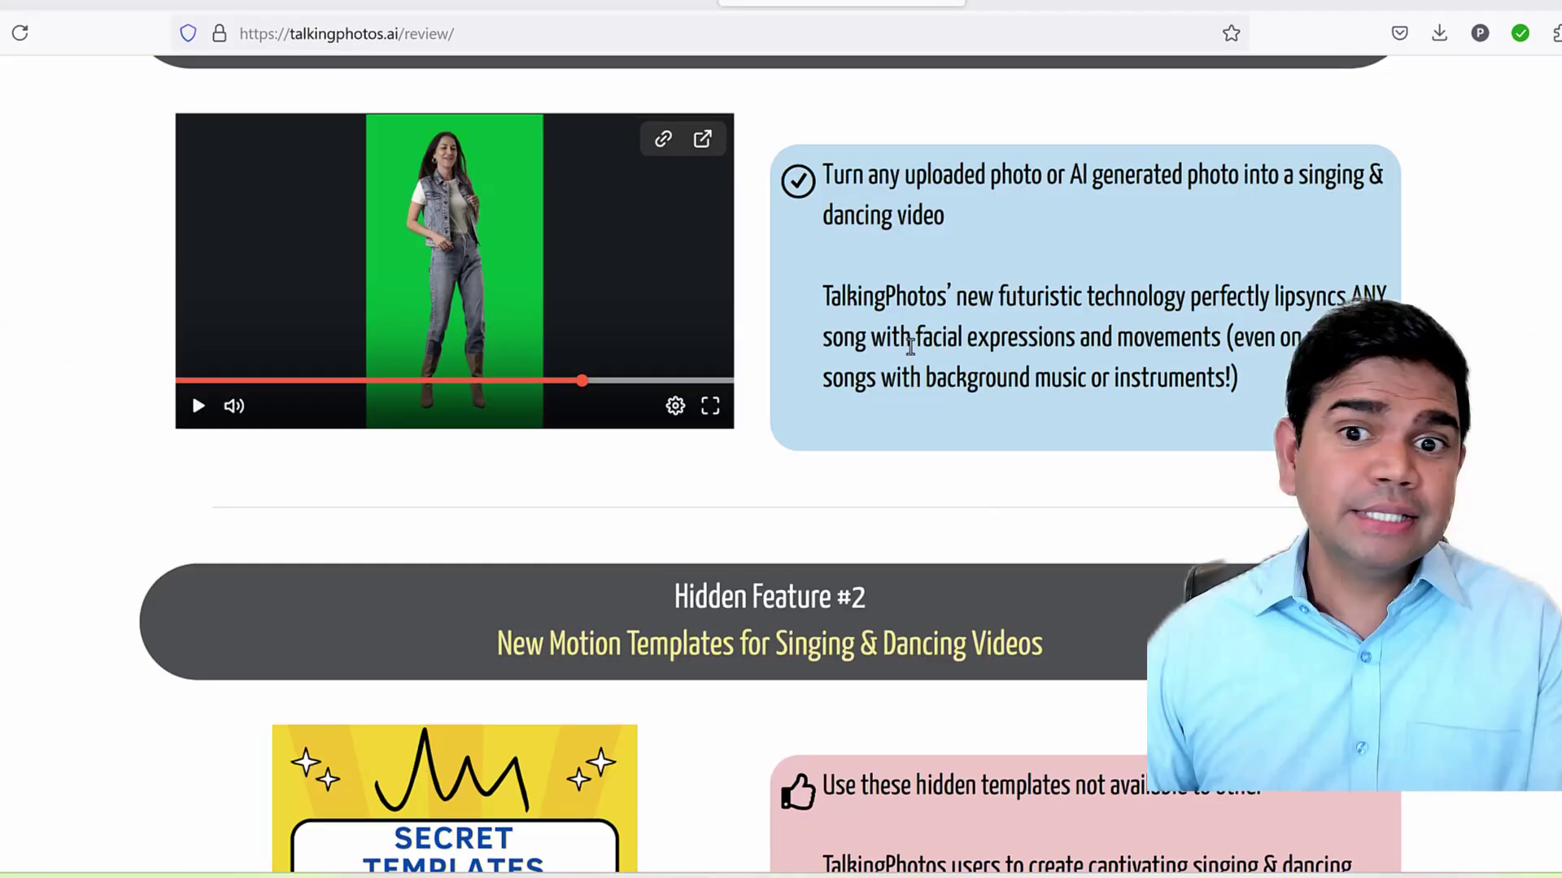
scroll(938, 385, "up", 3)
left_click_drag(501, 270, 1071, 277)
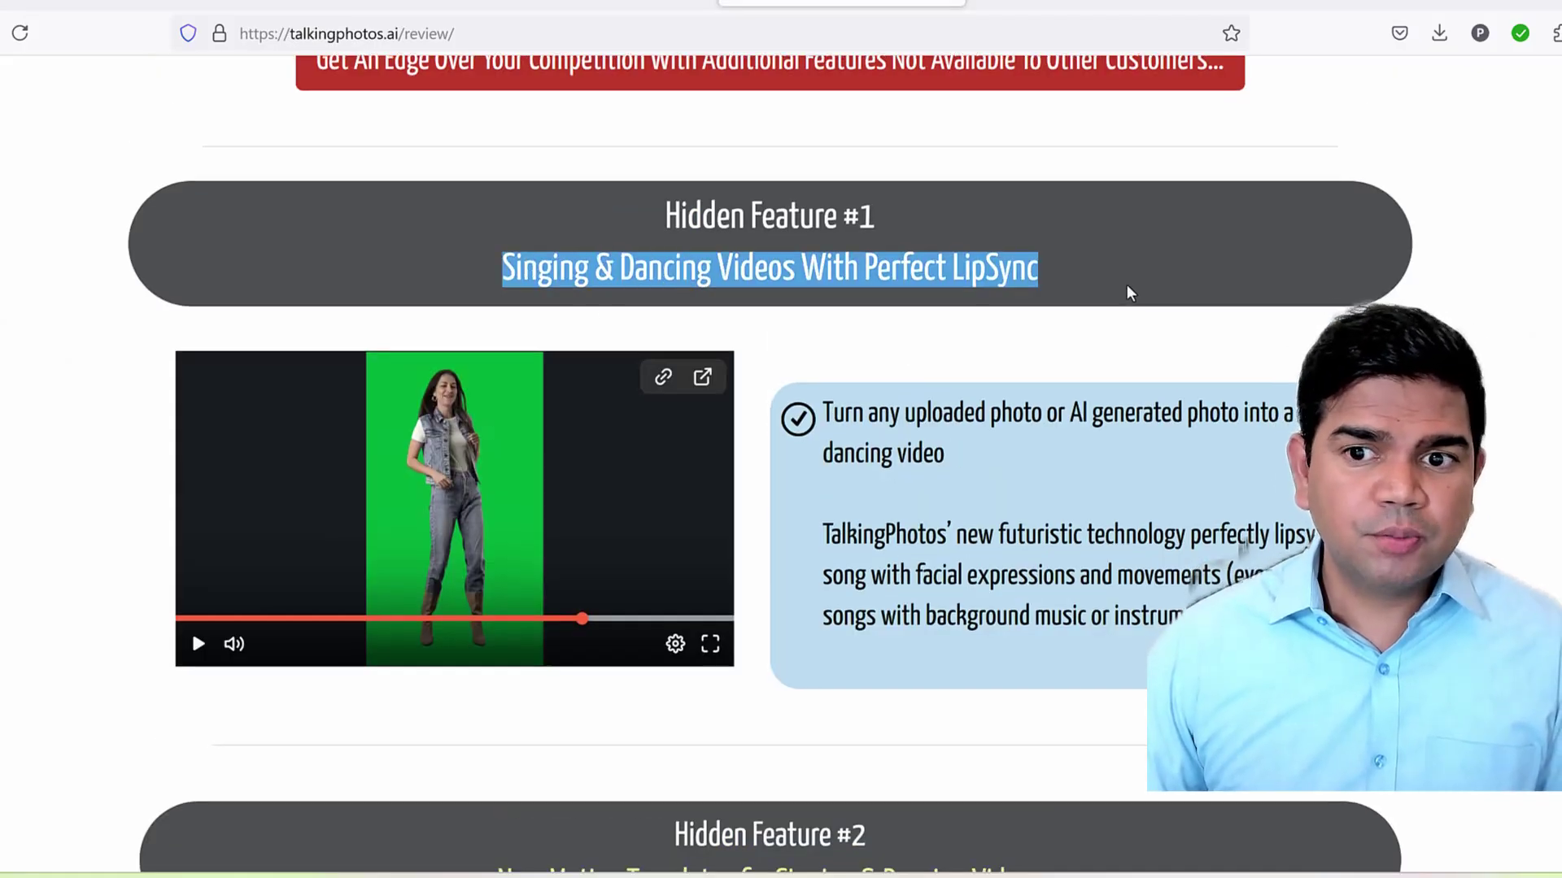
scroll(1126, 289, "down", 6)
left_click_drag(493, 402, 1110, 410)
left_click(1110, 411)
scroll(624, 339, "up", 4)
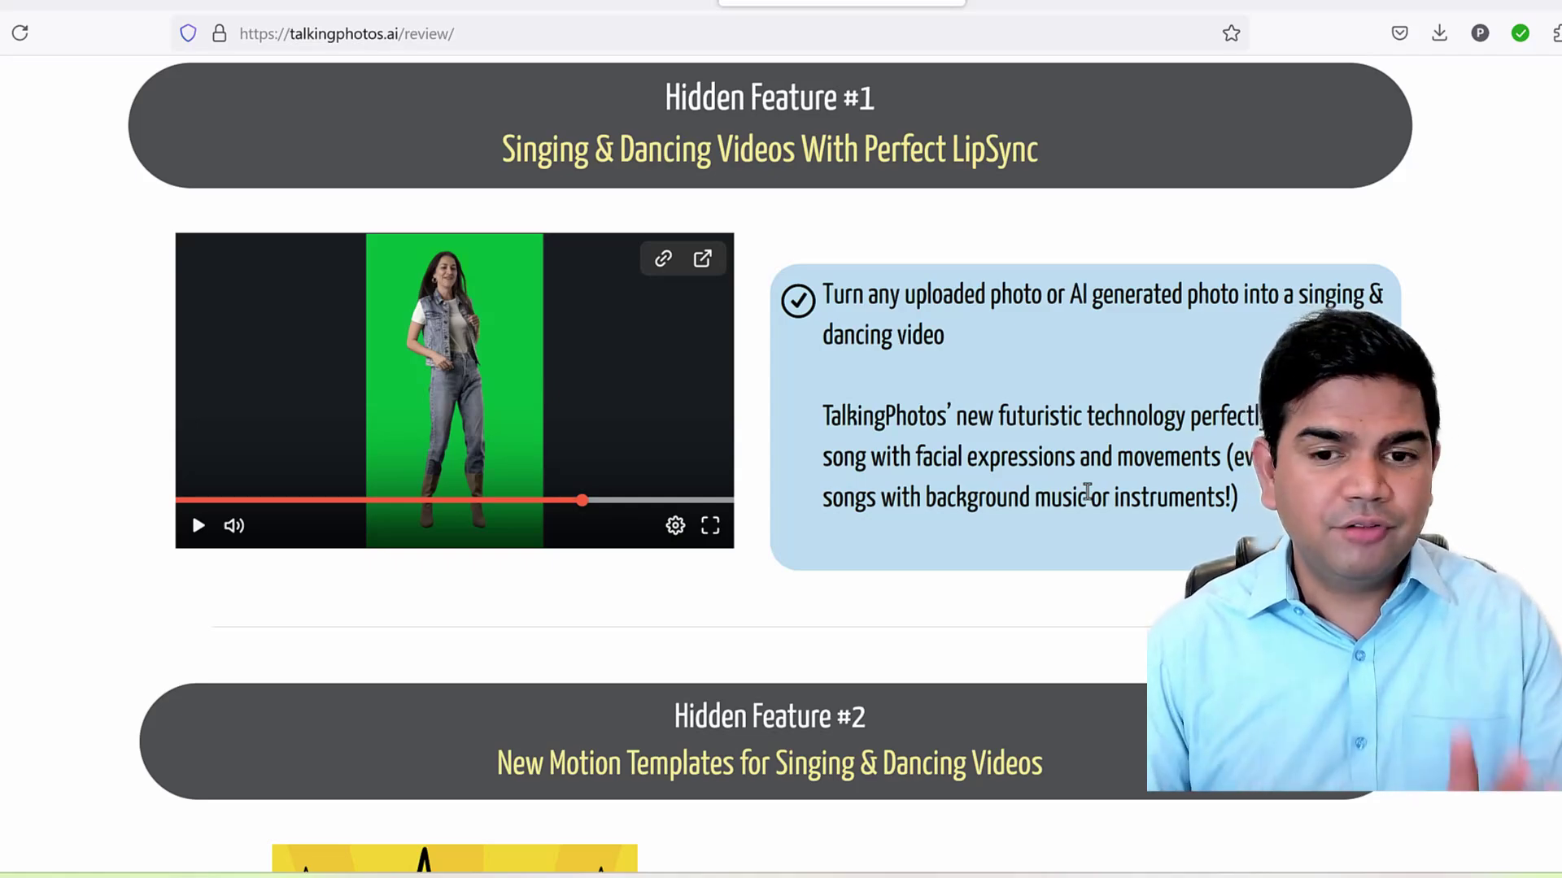
scroll(1088, 492, "down", 1)
scroll(781, 464, "down", 10)
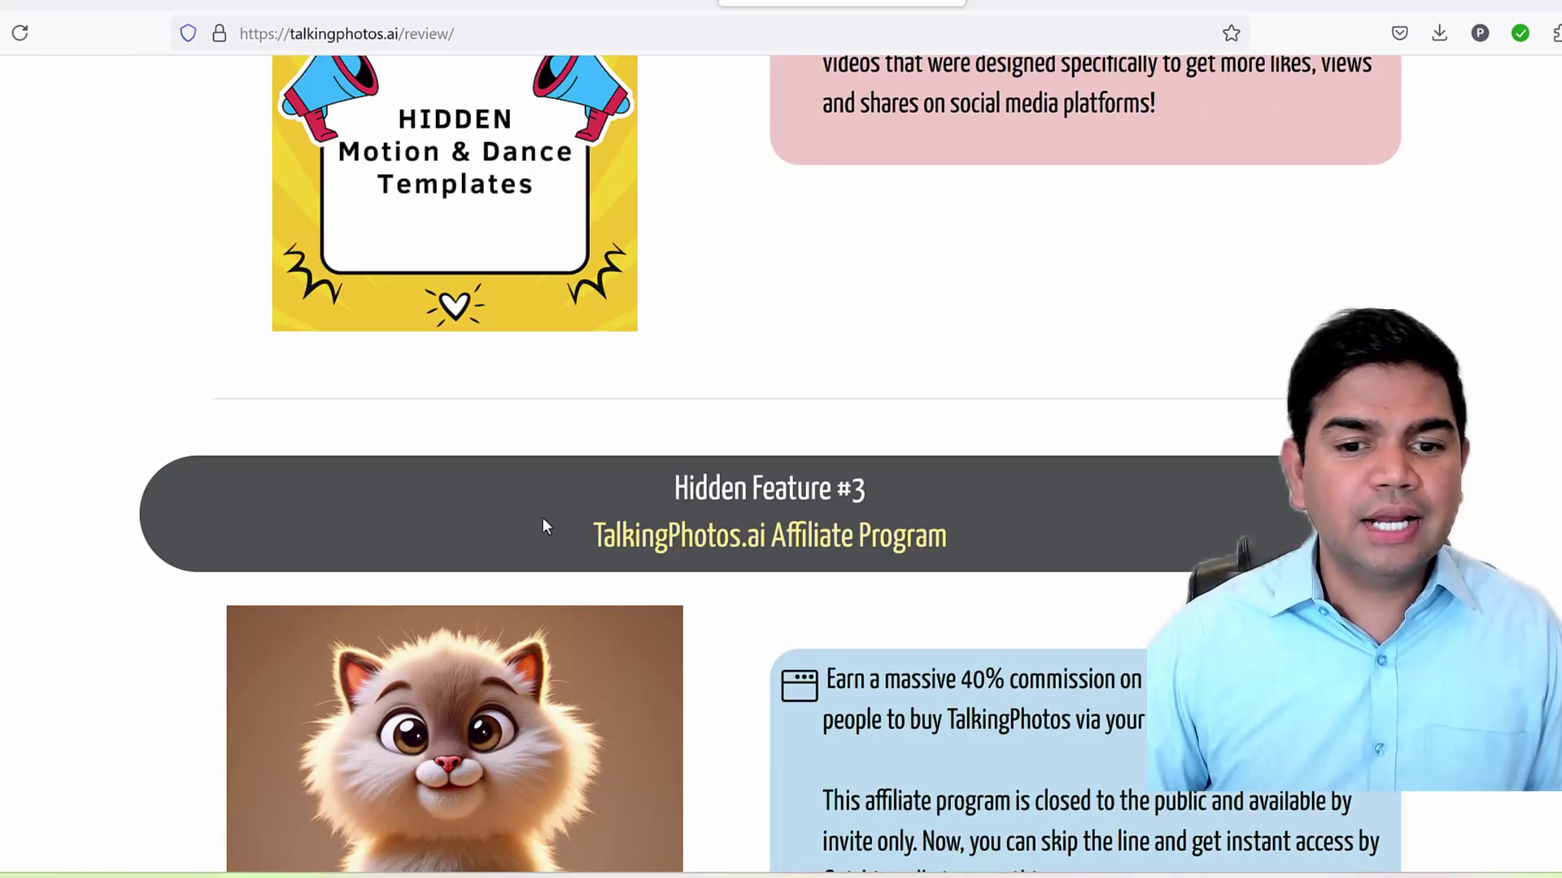
left_click_drag(606, 527, 983, 540)
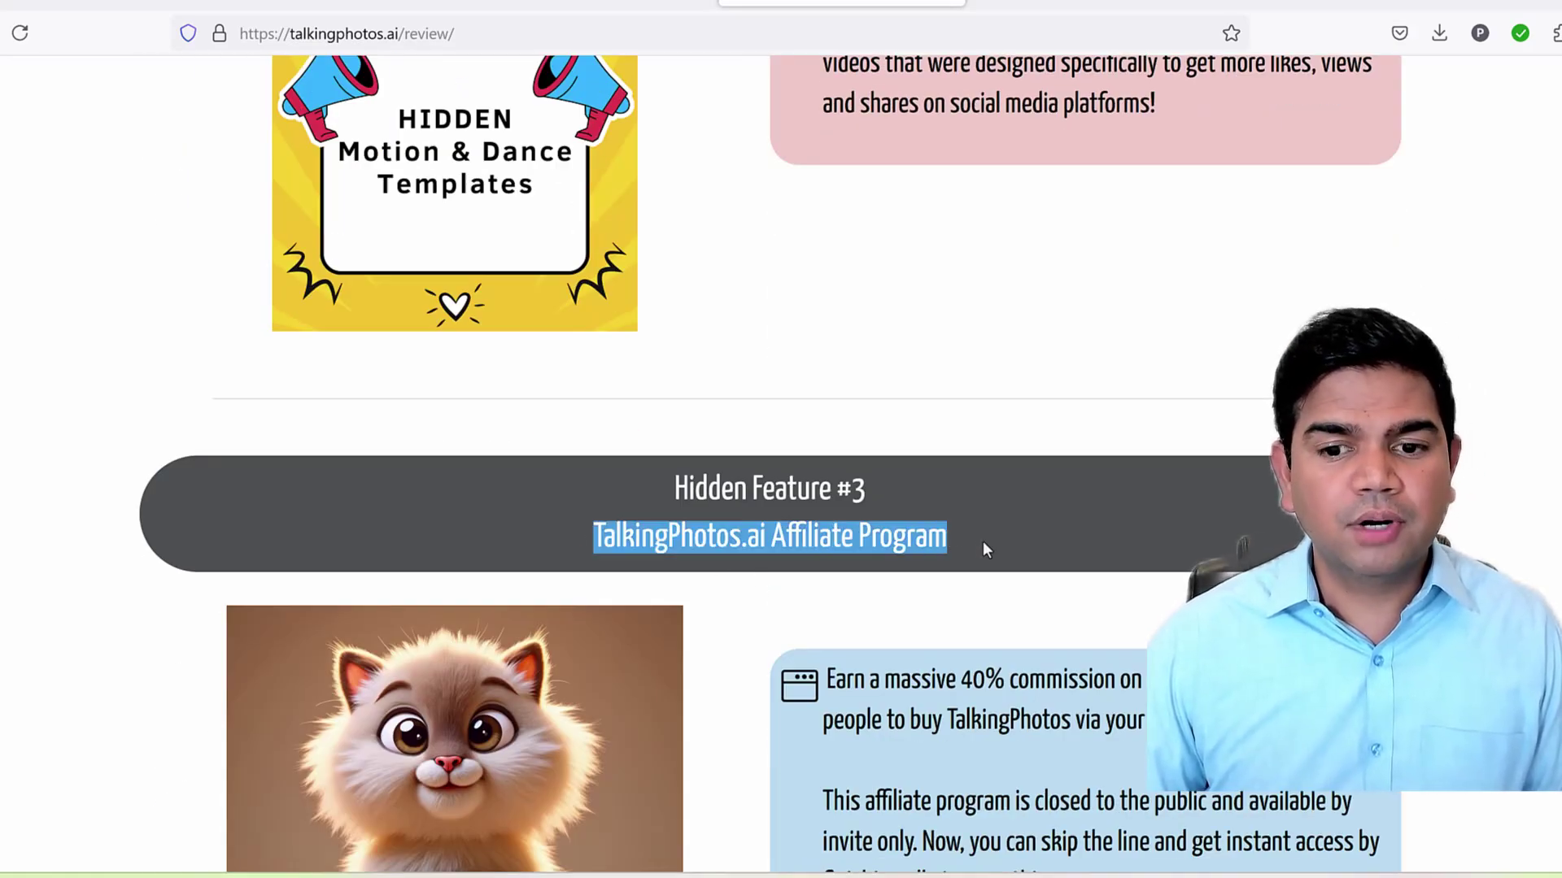
scroll(983, 540, "down", 2)
scroll(971, 541, "down", 1)
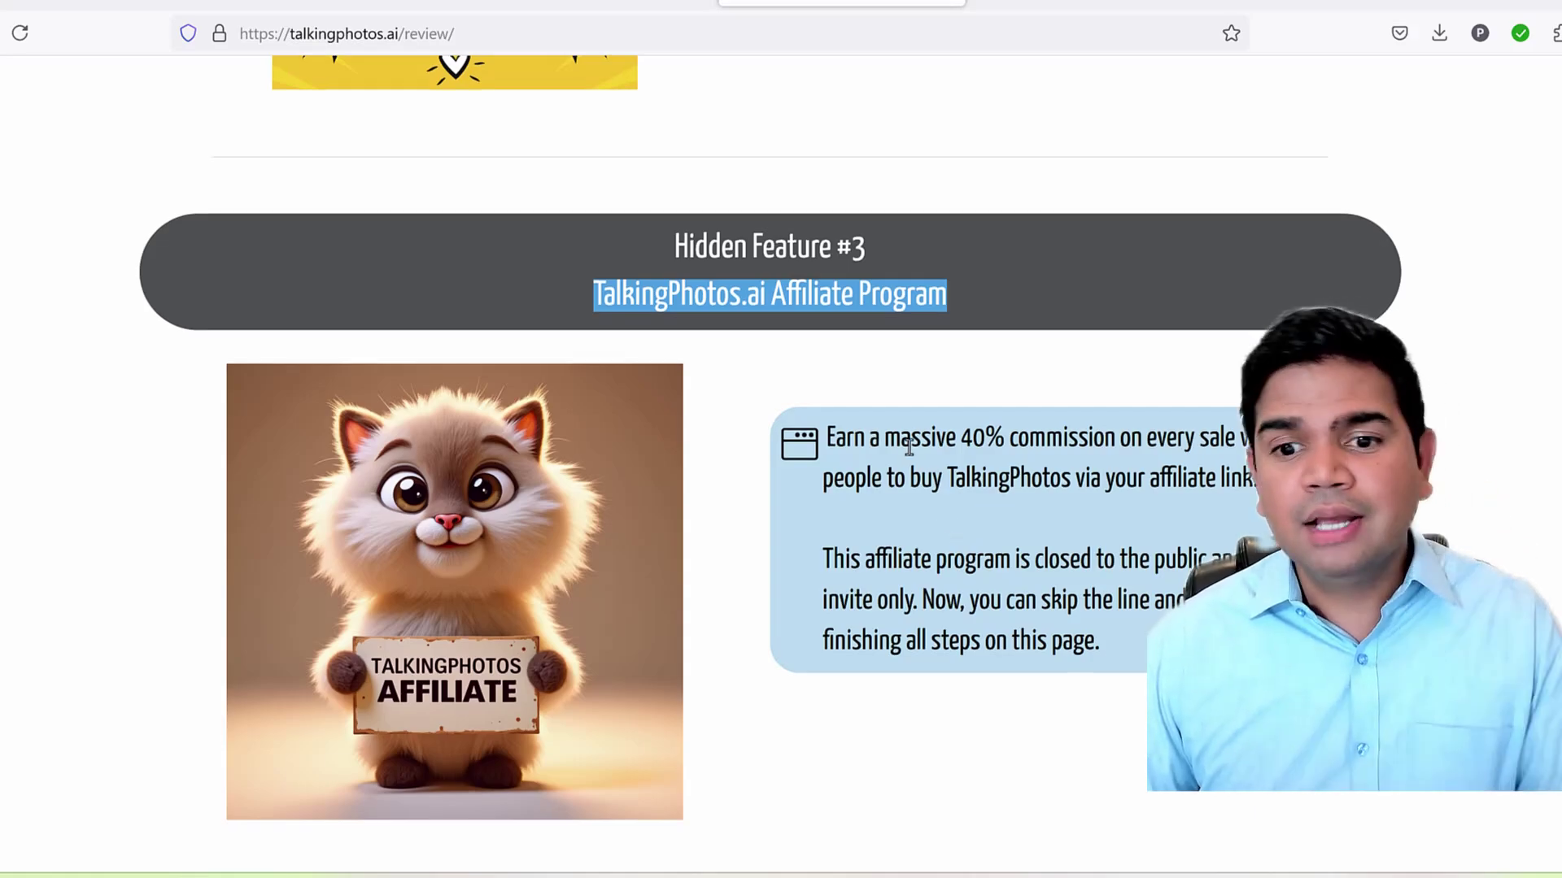
scroll(911, 447, "down", 2)
scroll(711, 456, "down", 4)
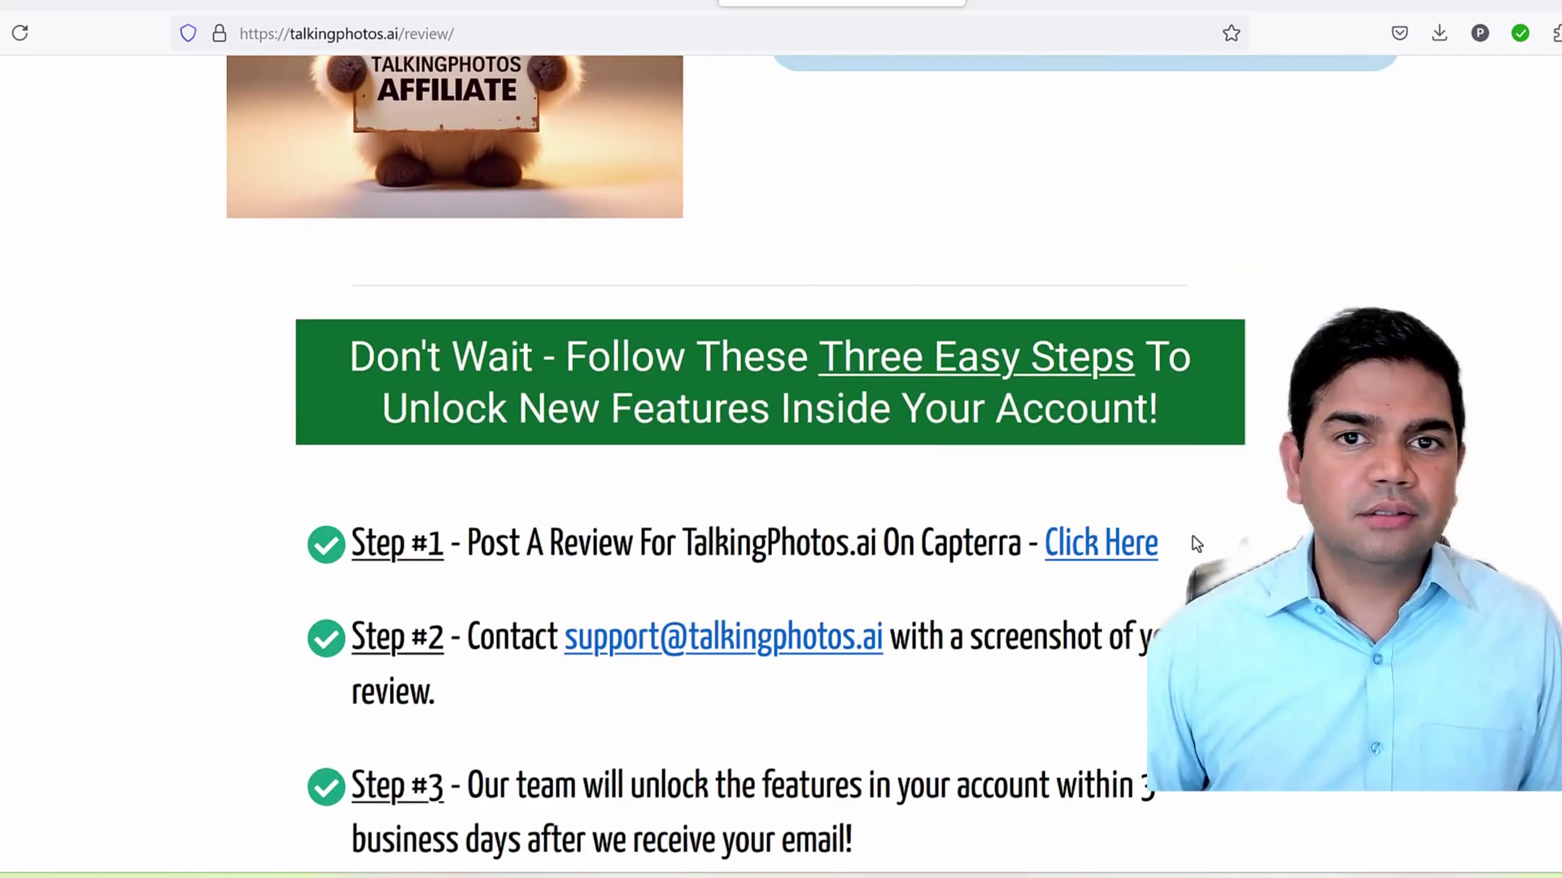
Load the 3dpaulvideo New Voiceover clip into Add Subtitles
left_click(348, 2)
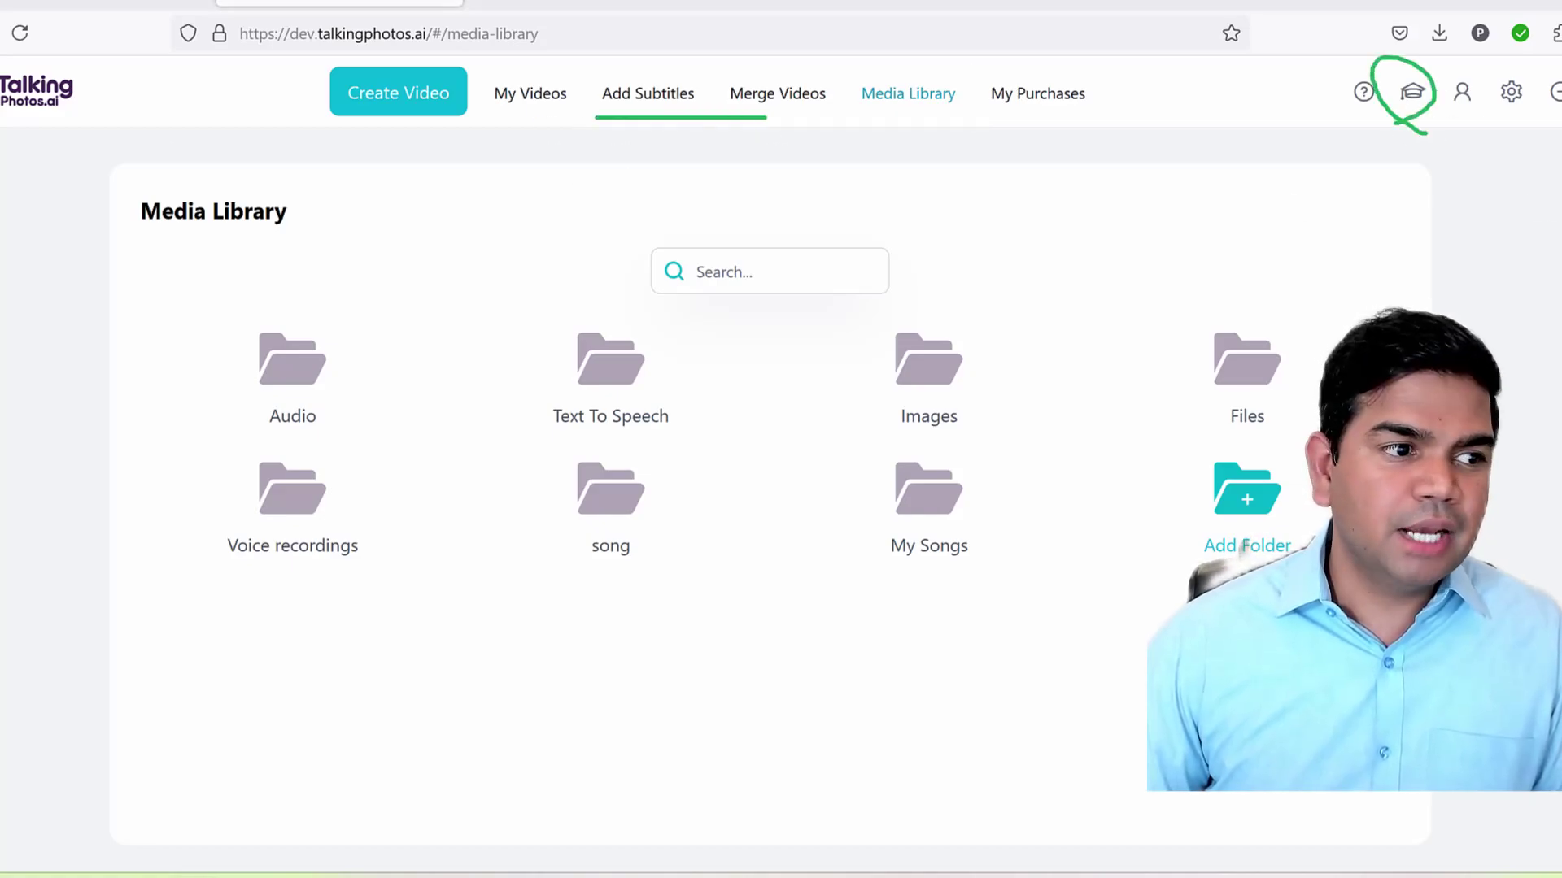
left_click(623, 95)
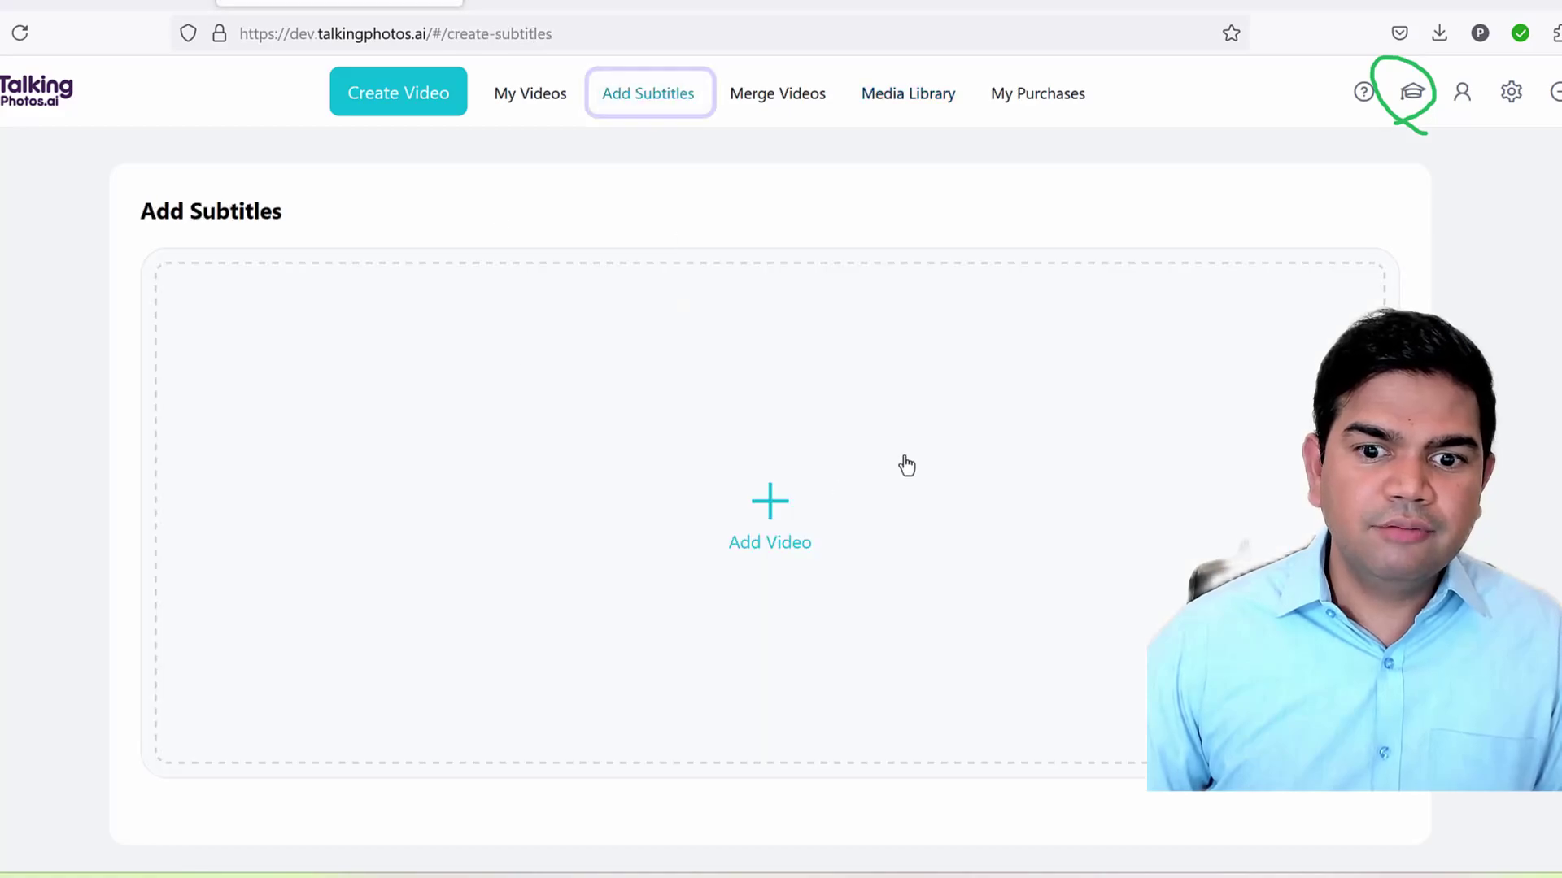
left_click(752, 488)
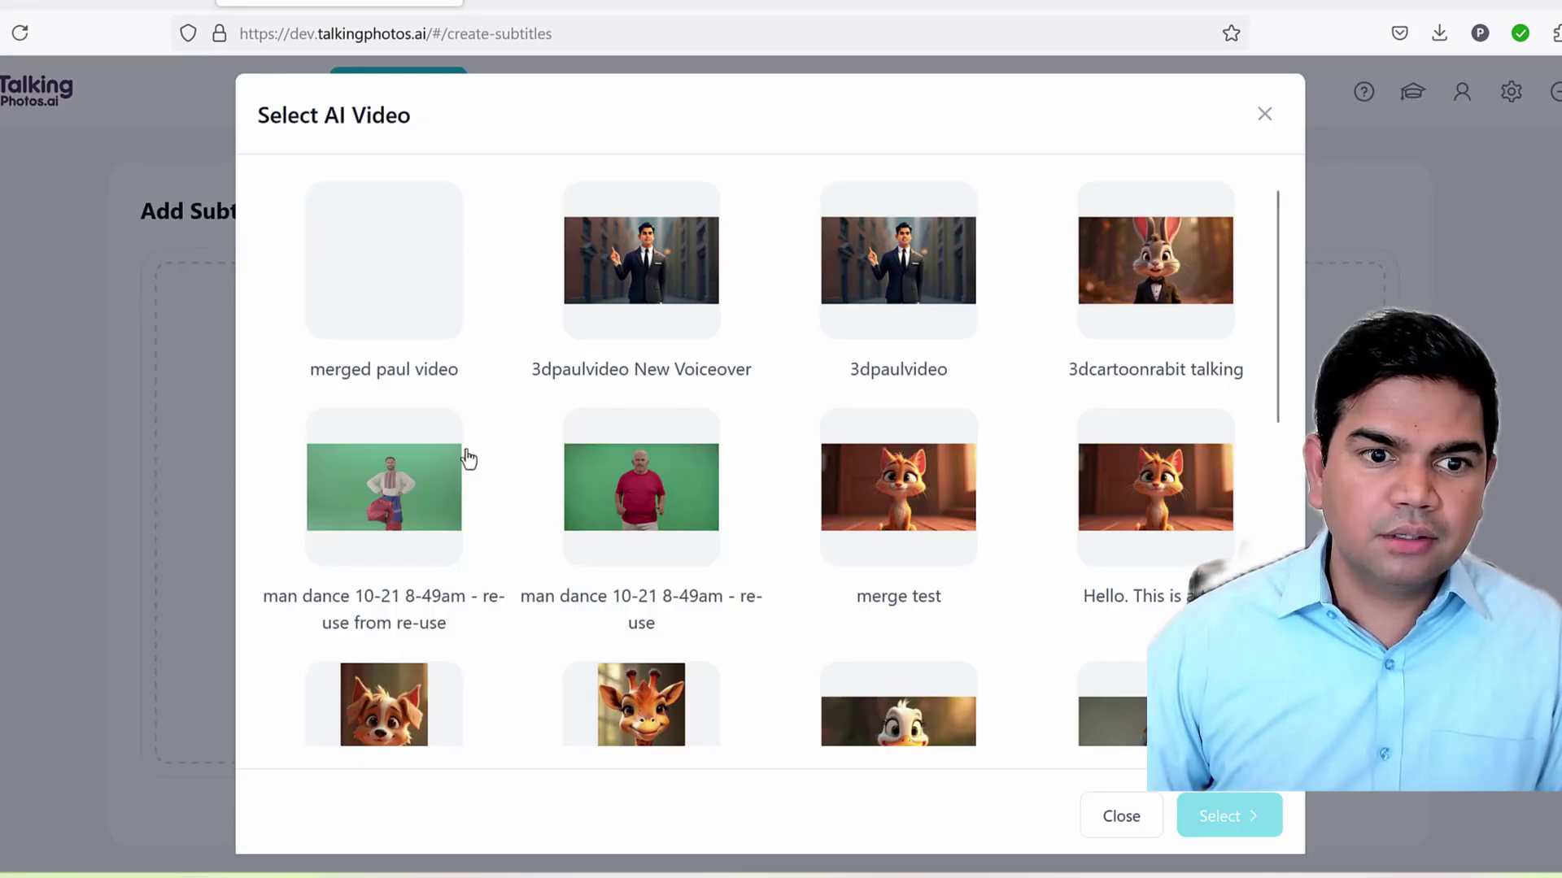
left_click(672, 260)
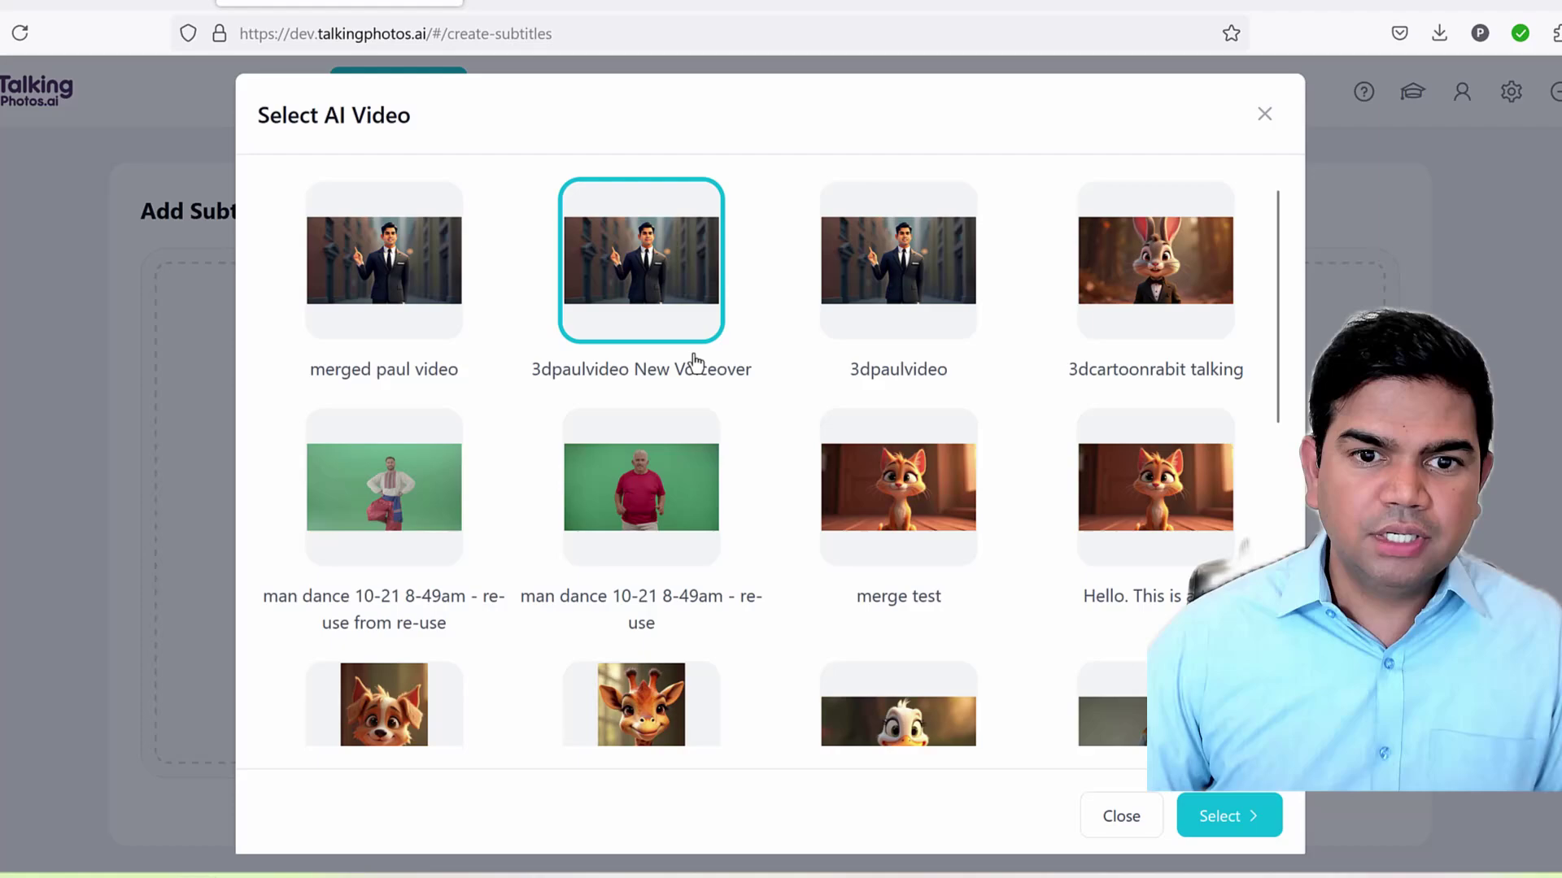
left_click(1220, 816)
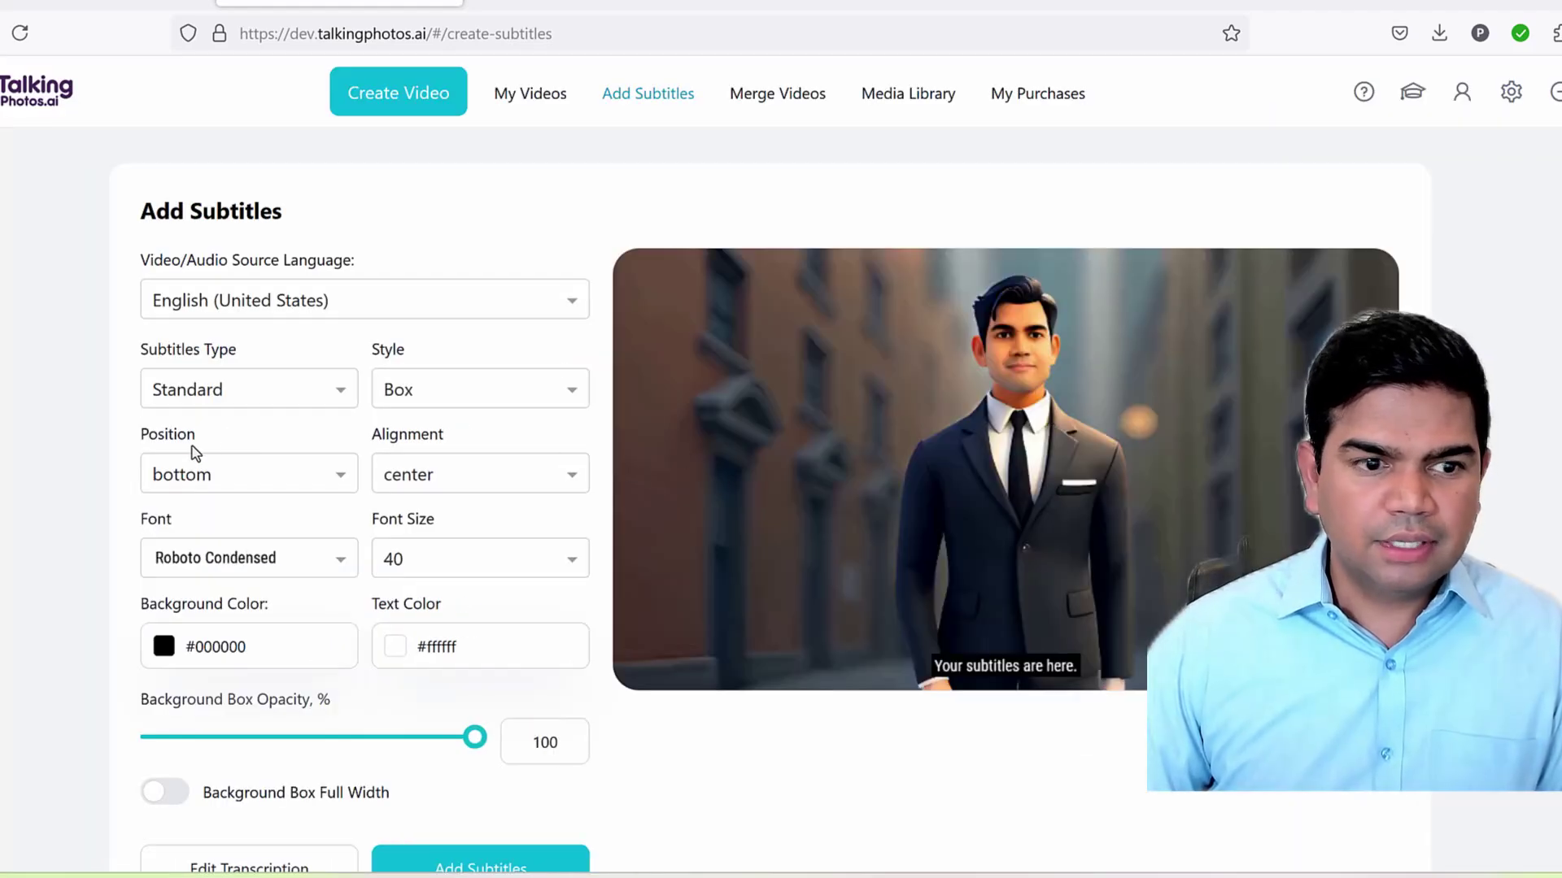
Keep Standard as the subtitle type and review the subtitle settings
left_click(267, 399)
left_click(556, 208)
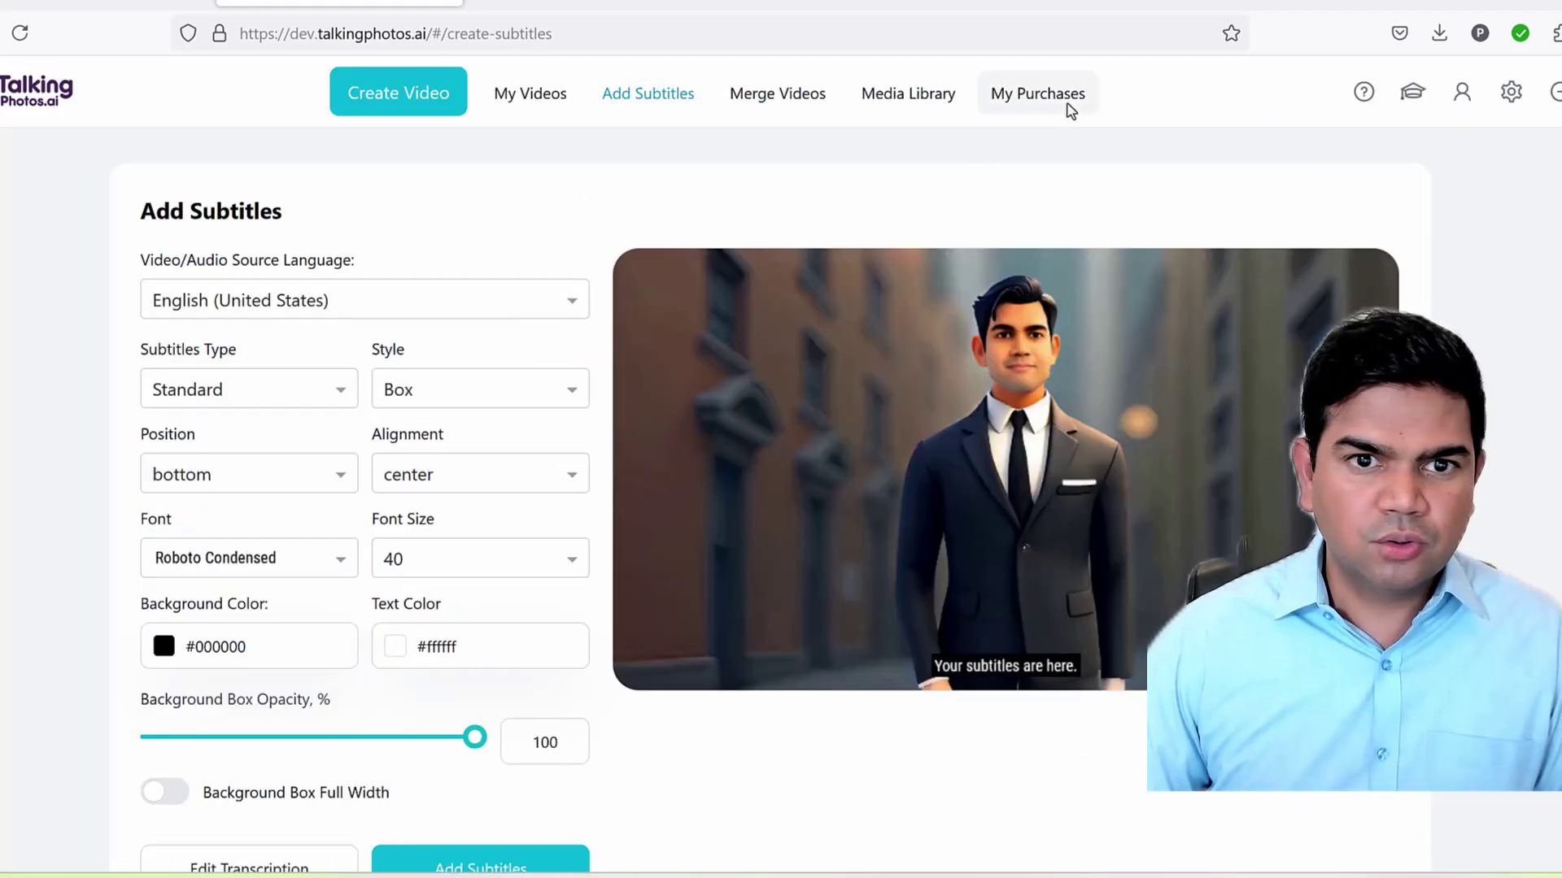
scroll(444, 589, "down", 1)
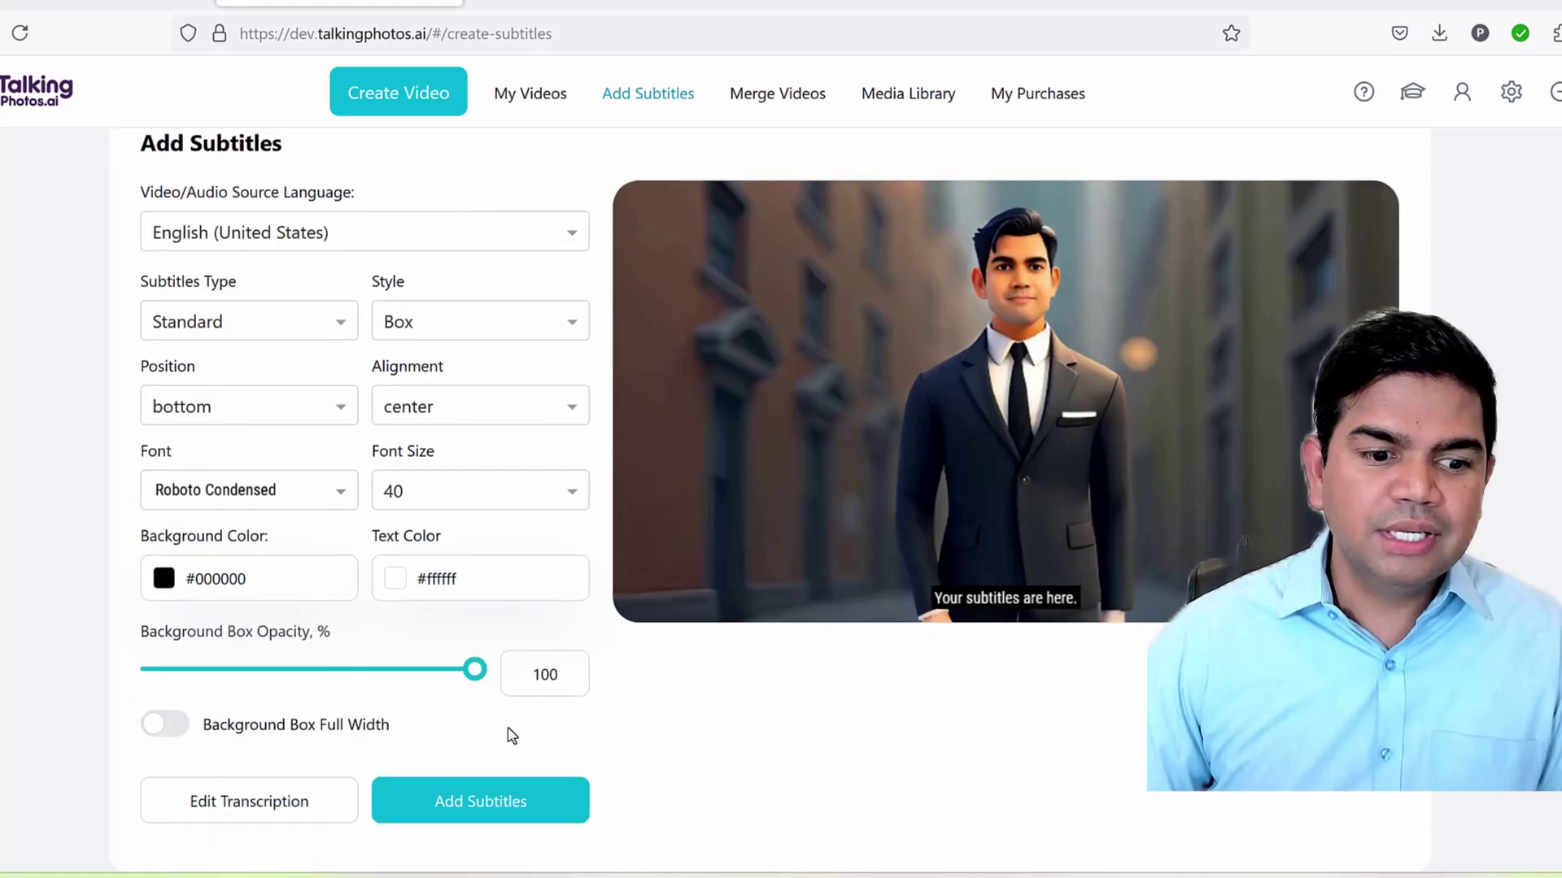
scroll(512, 736, "up", 1)
scroll(499, 552, "down", 1)
scroll(499, 552, "up", 1)
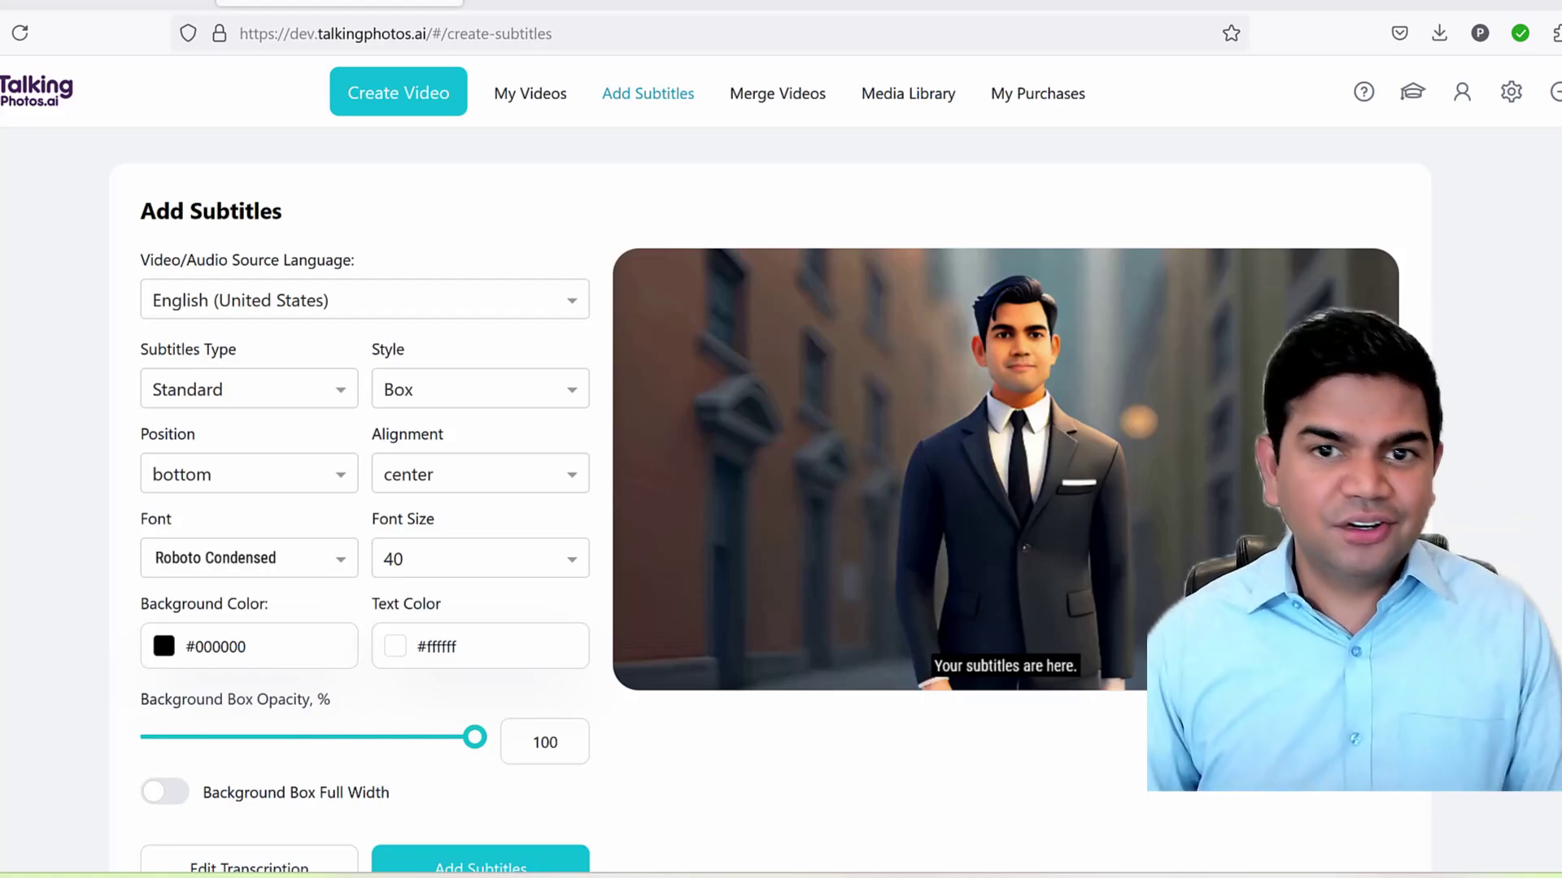
Add 3dpaulvideo and 3dpaulvideo New Voiceover to Merge Videos
left_click(793, 110)
left_click(342, 344)
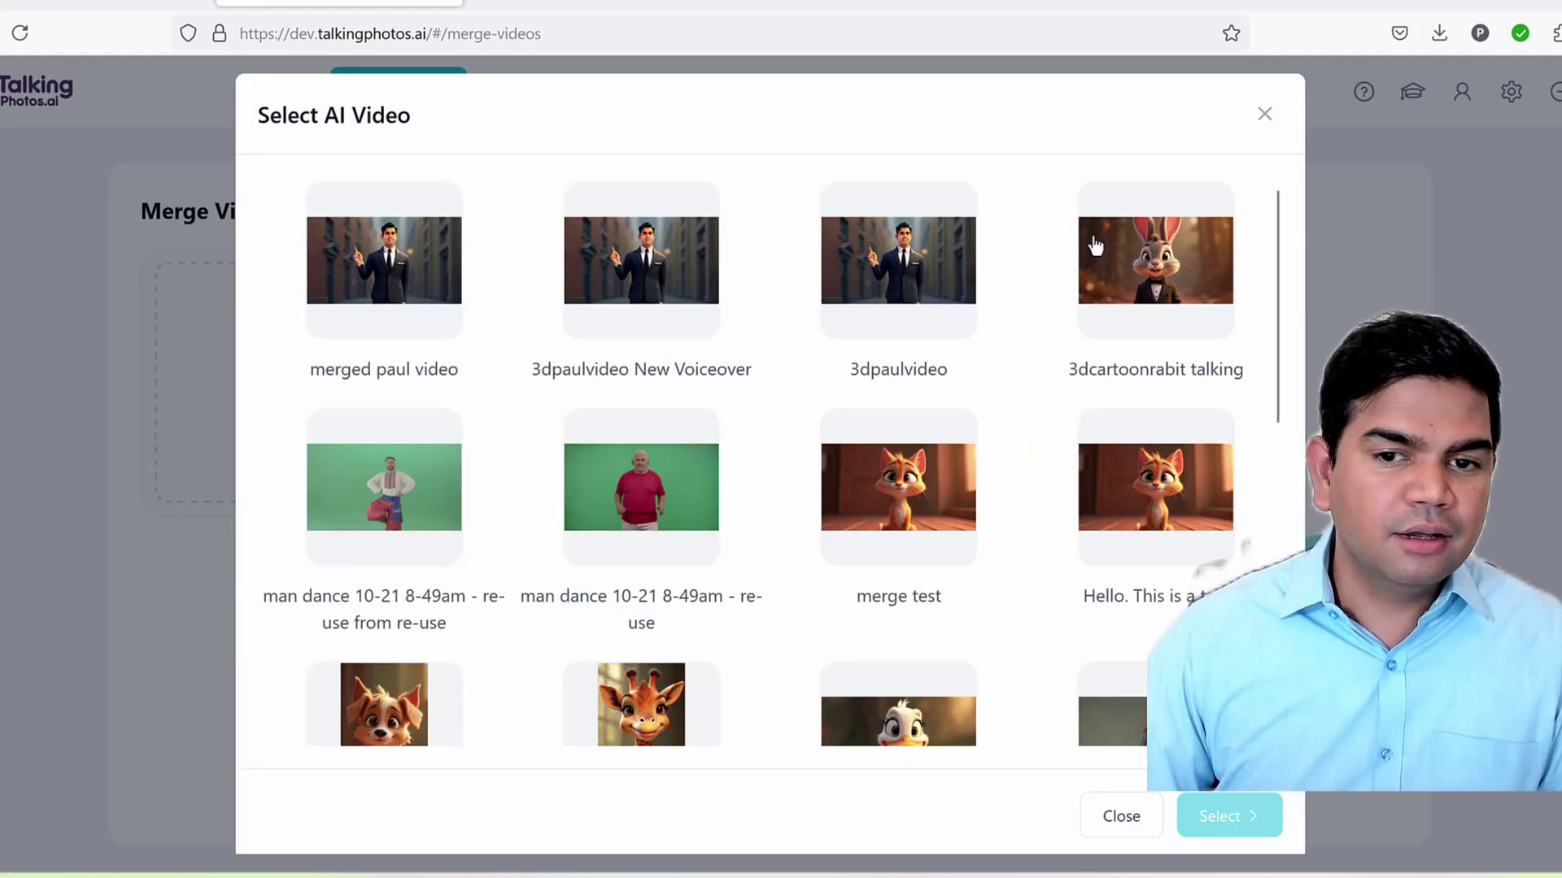
left_click(922, 269)
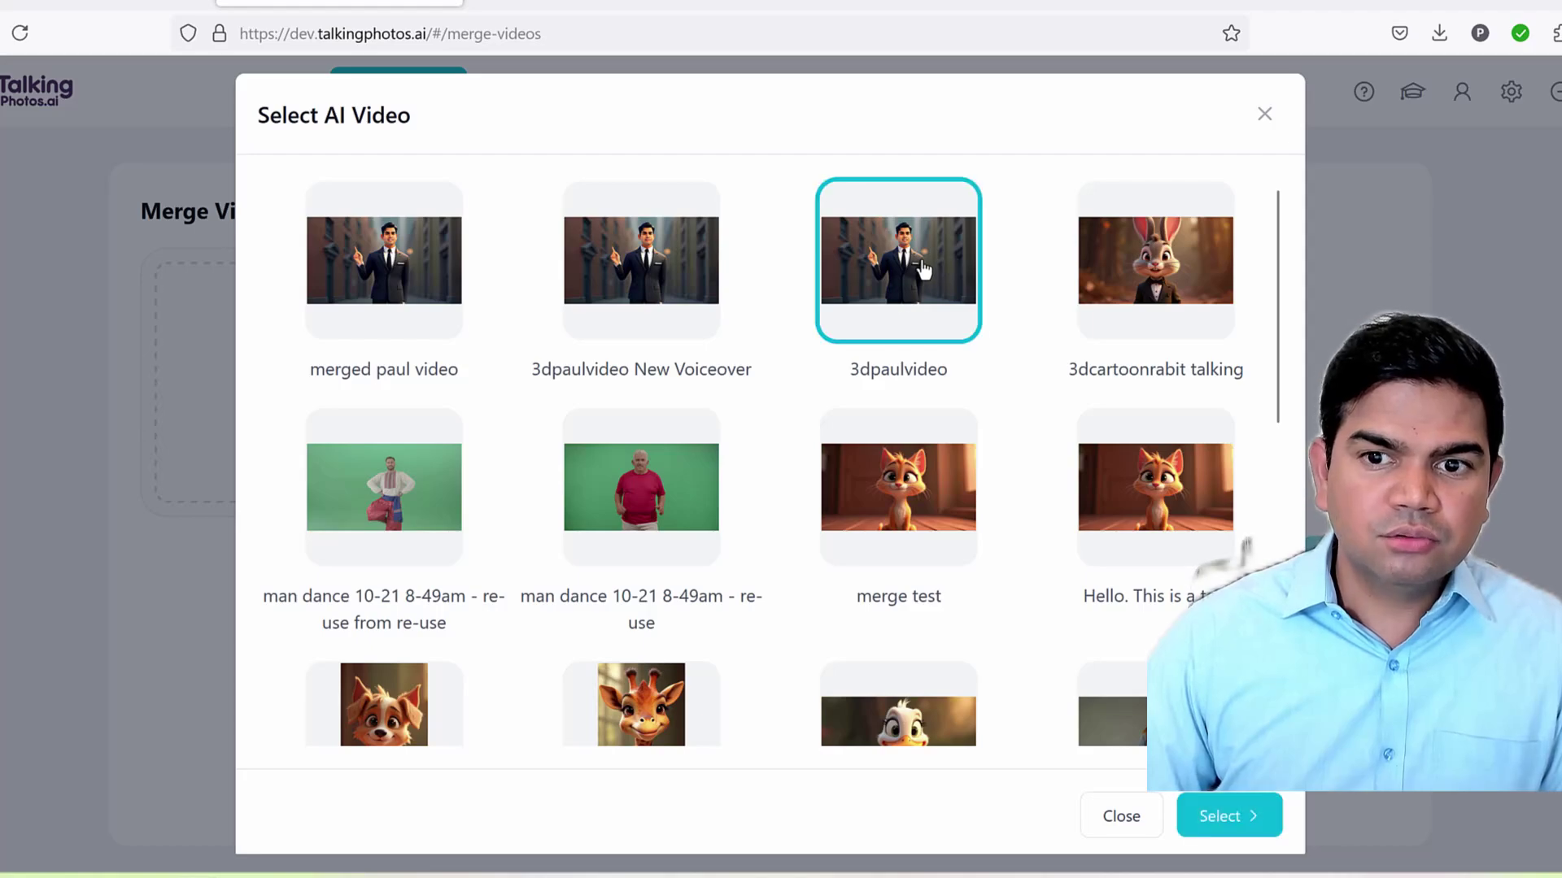
left_click(1216, 809)
left_click(803, 376)
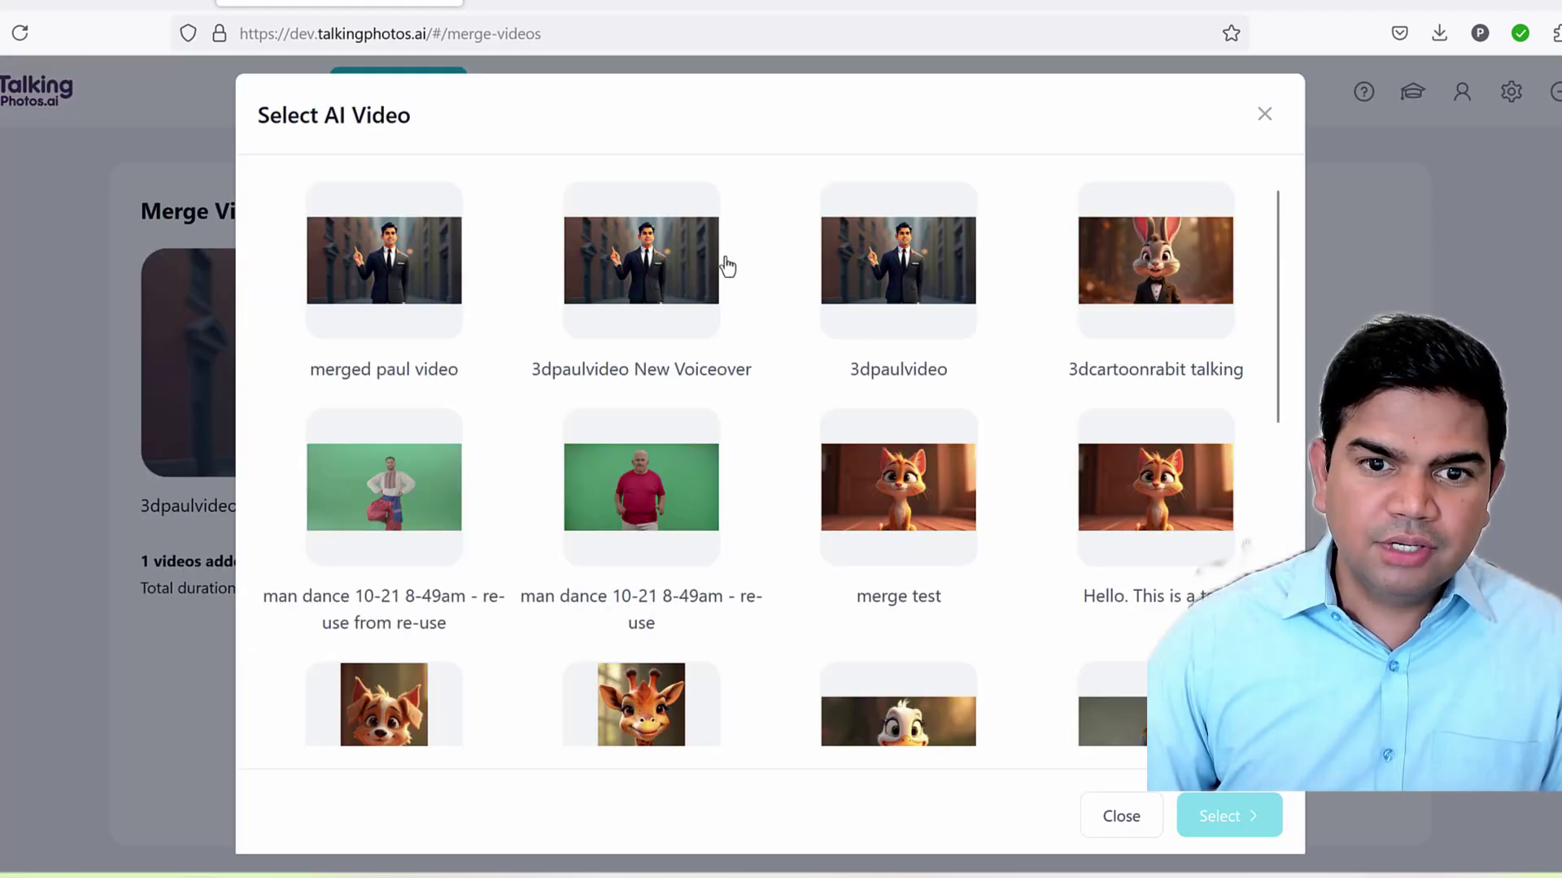
left_click(724, 265)
left_click(1228, 815)
Add Talking Photo Female Hand Movements as the third clip
left_click(1152, 419)
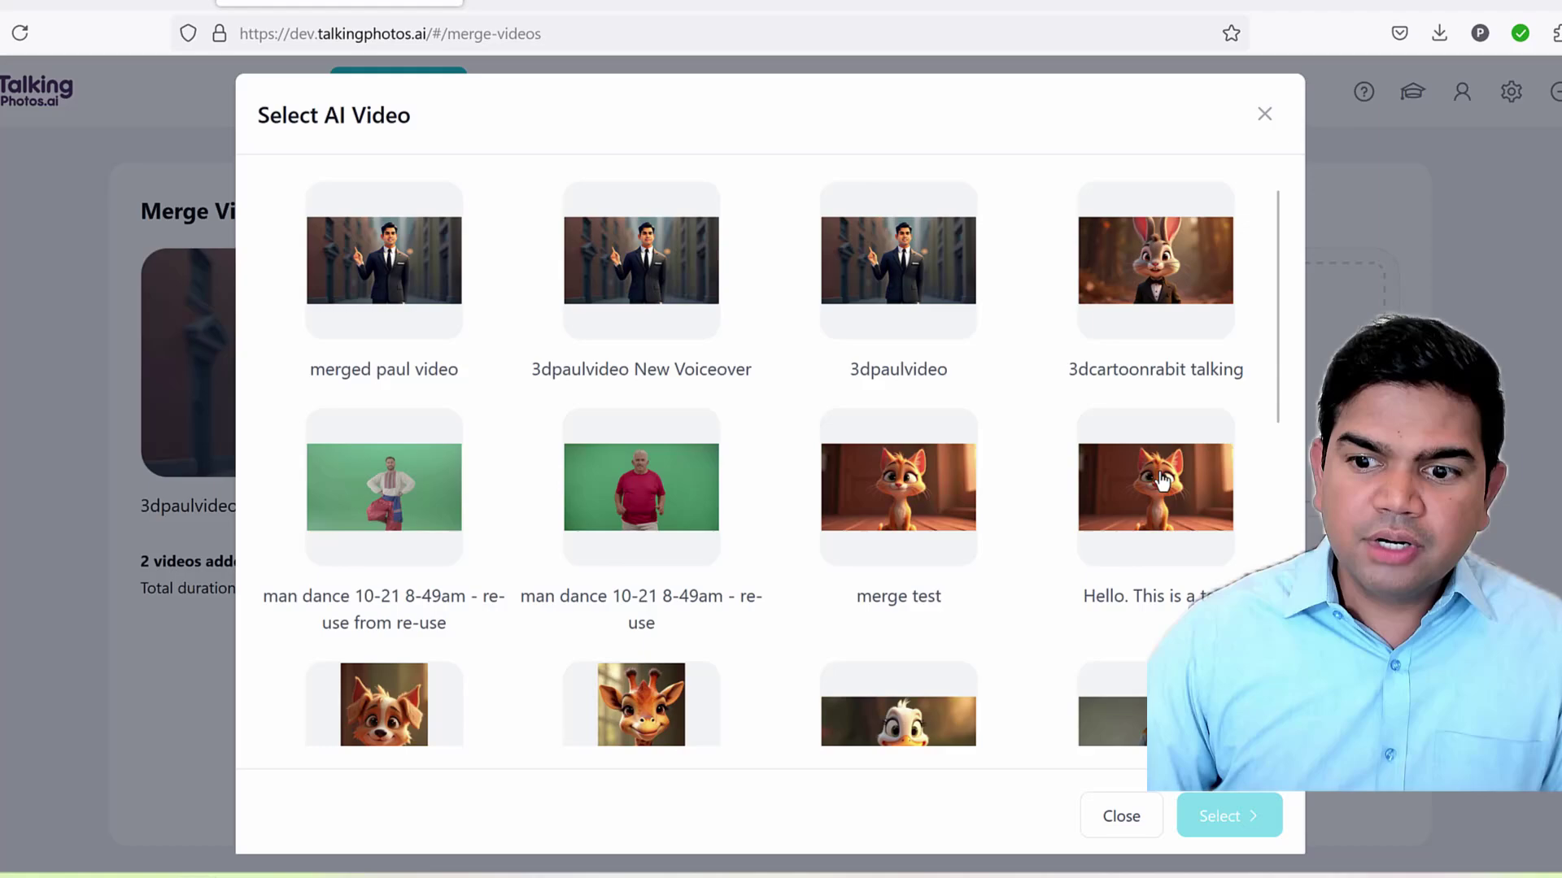
scroll(1150, 471, "down", 2)
scroll(1179, 519, "down", 3)
scroll(1177, 501, "up", 5)
scroll(1181, 503, "down", 5)
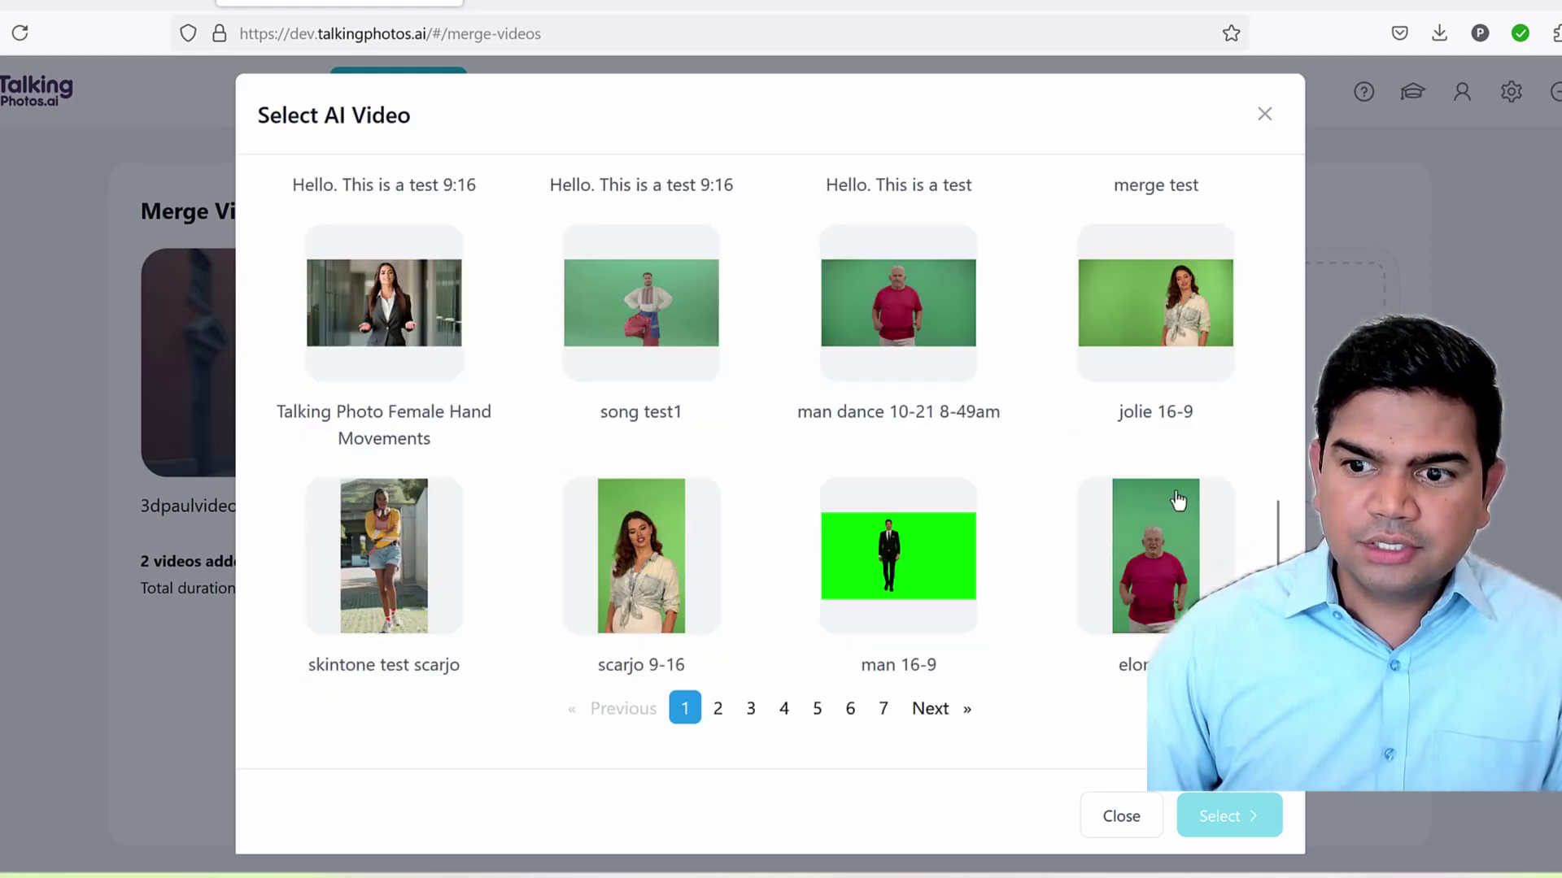
scroll(449, 474, "up", 2)
left_click(398, 458)
left_click(1268, 822)
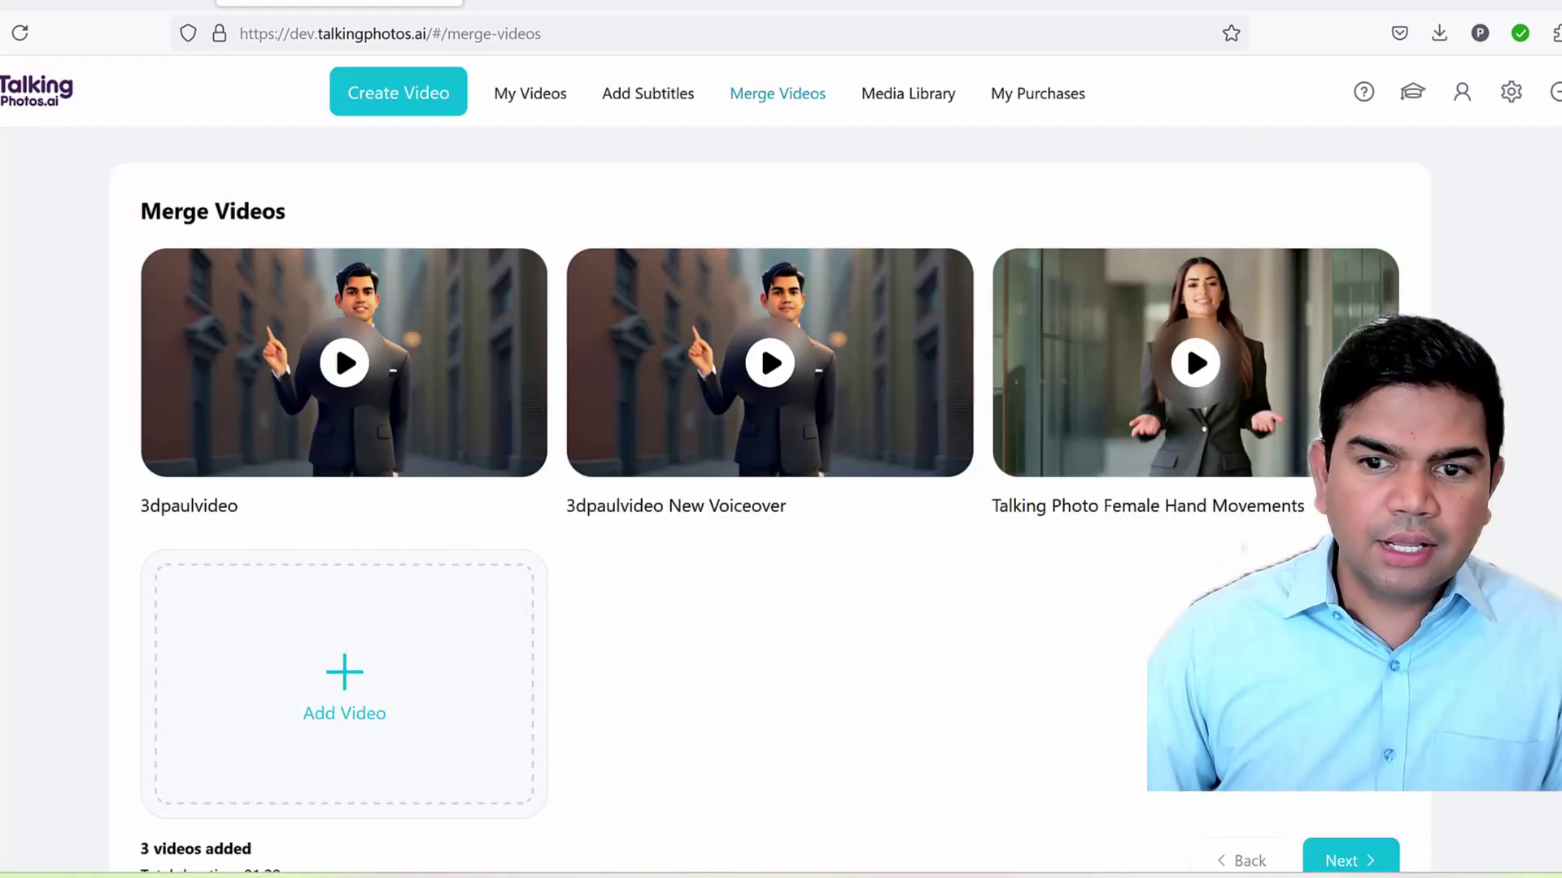
scroll(920, 632, "down", 1)
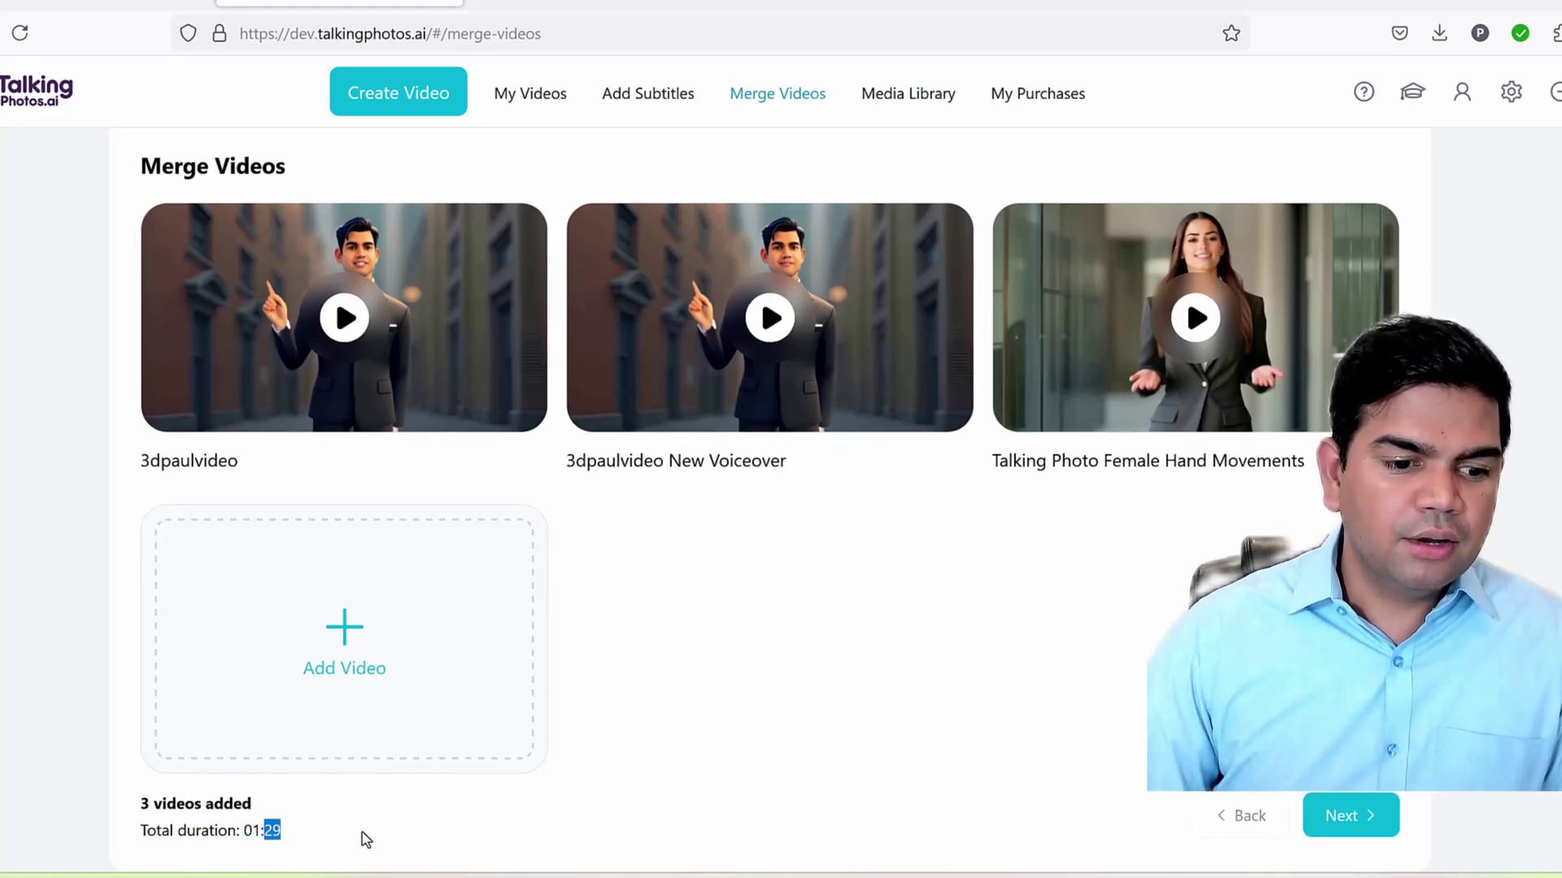
Name the merge project 'mergedvideo paul' and start merging
left_click(1328, 817)
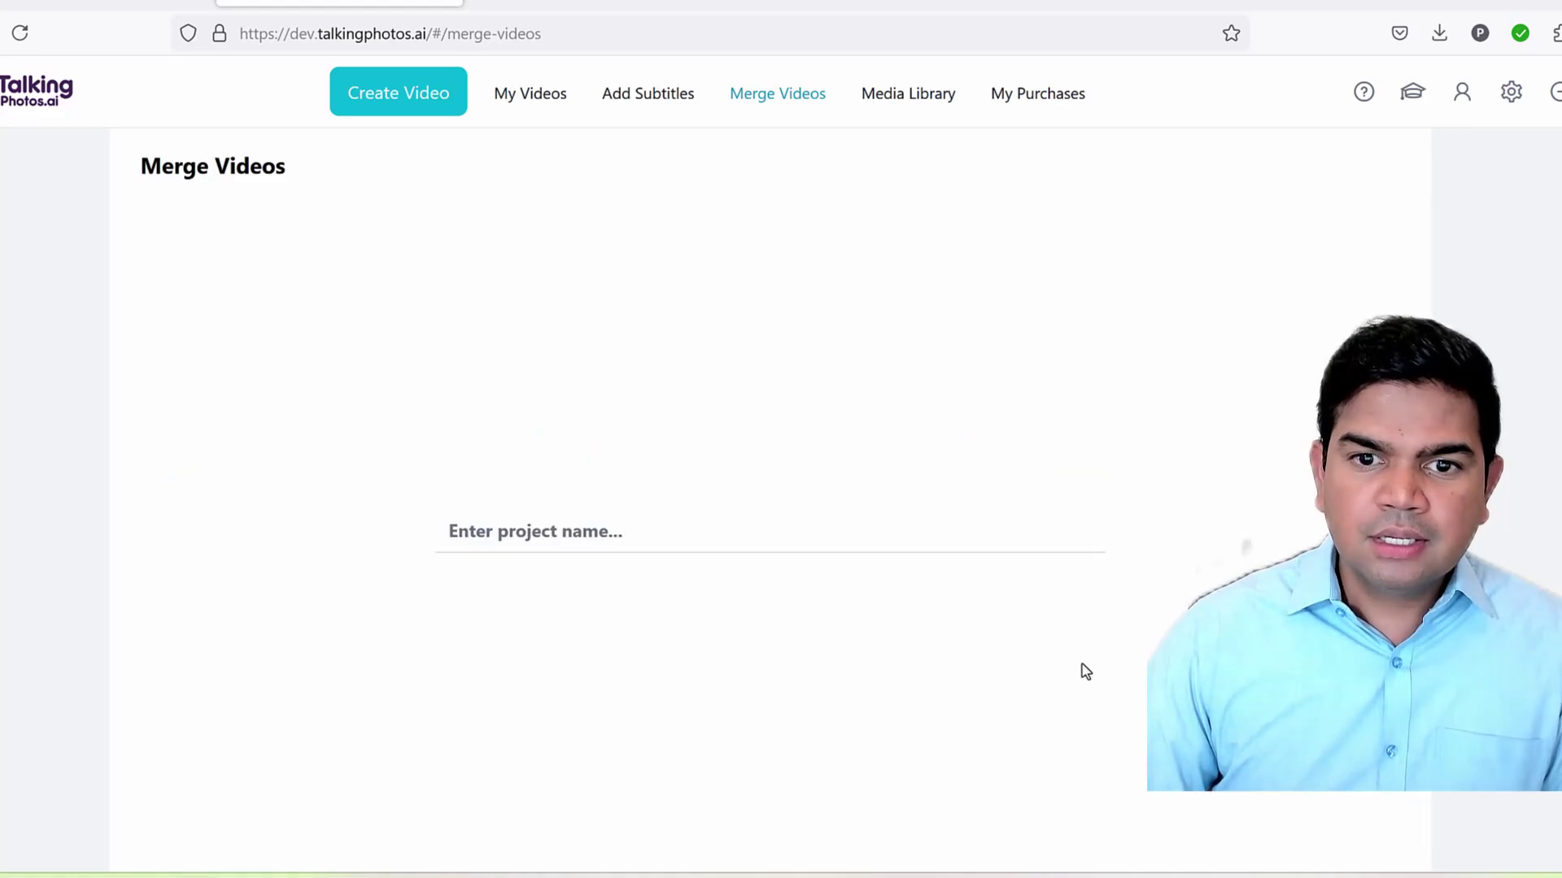
left_click(614, 533)
type("mergedvideo paul")
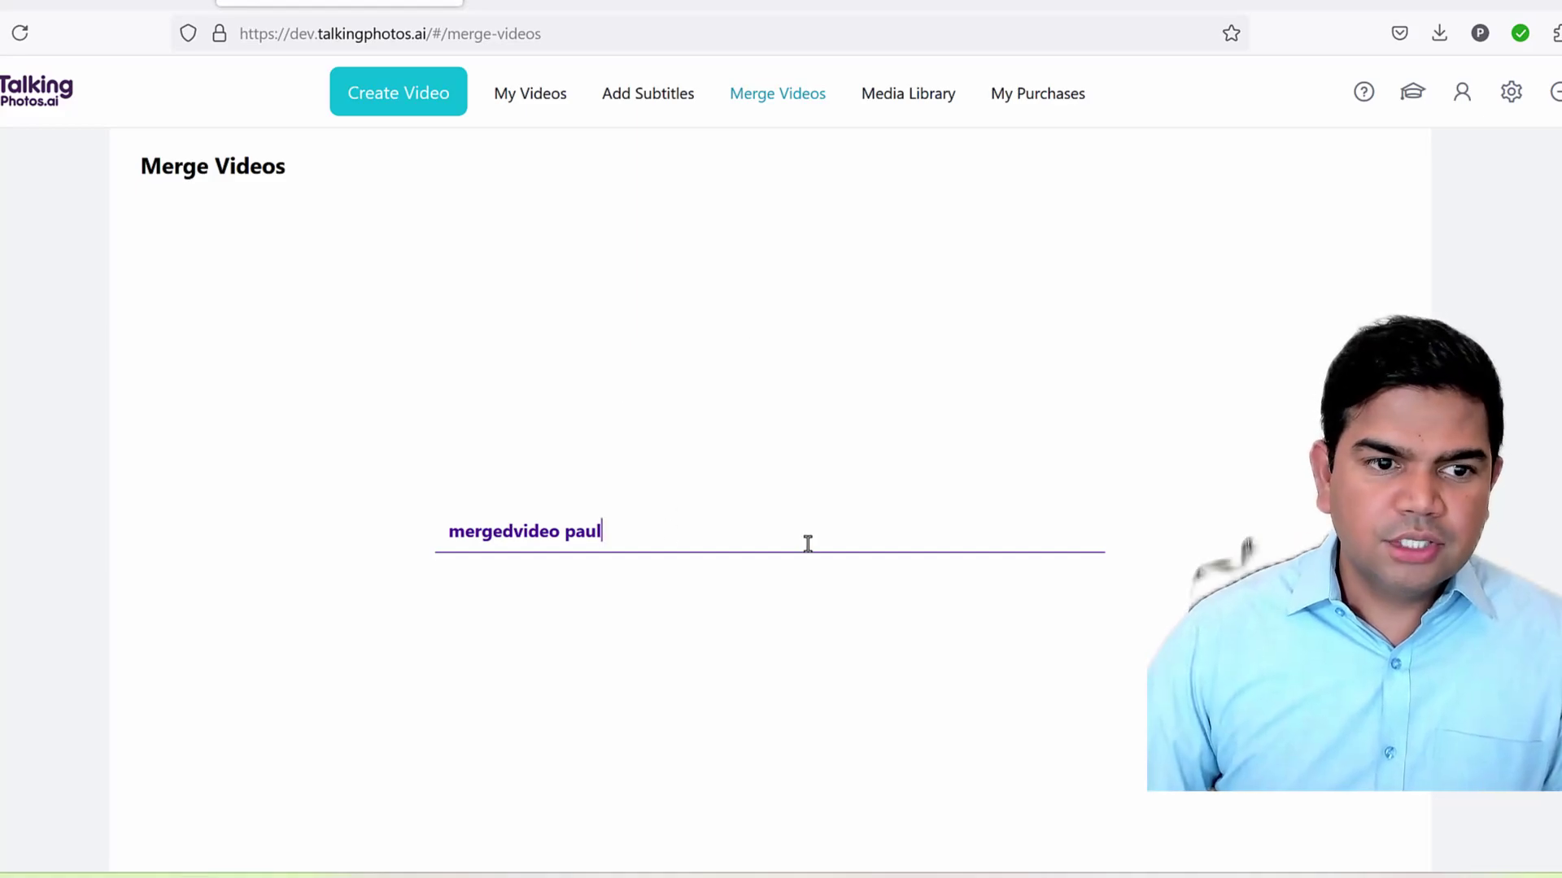
scroll(1244, 827, "down", 2)
left_click(1316, 822)
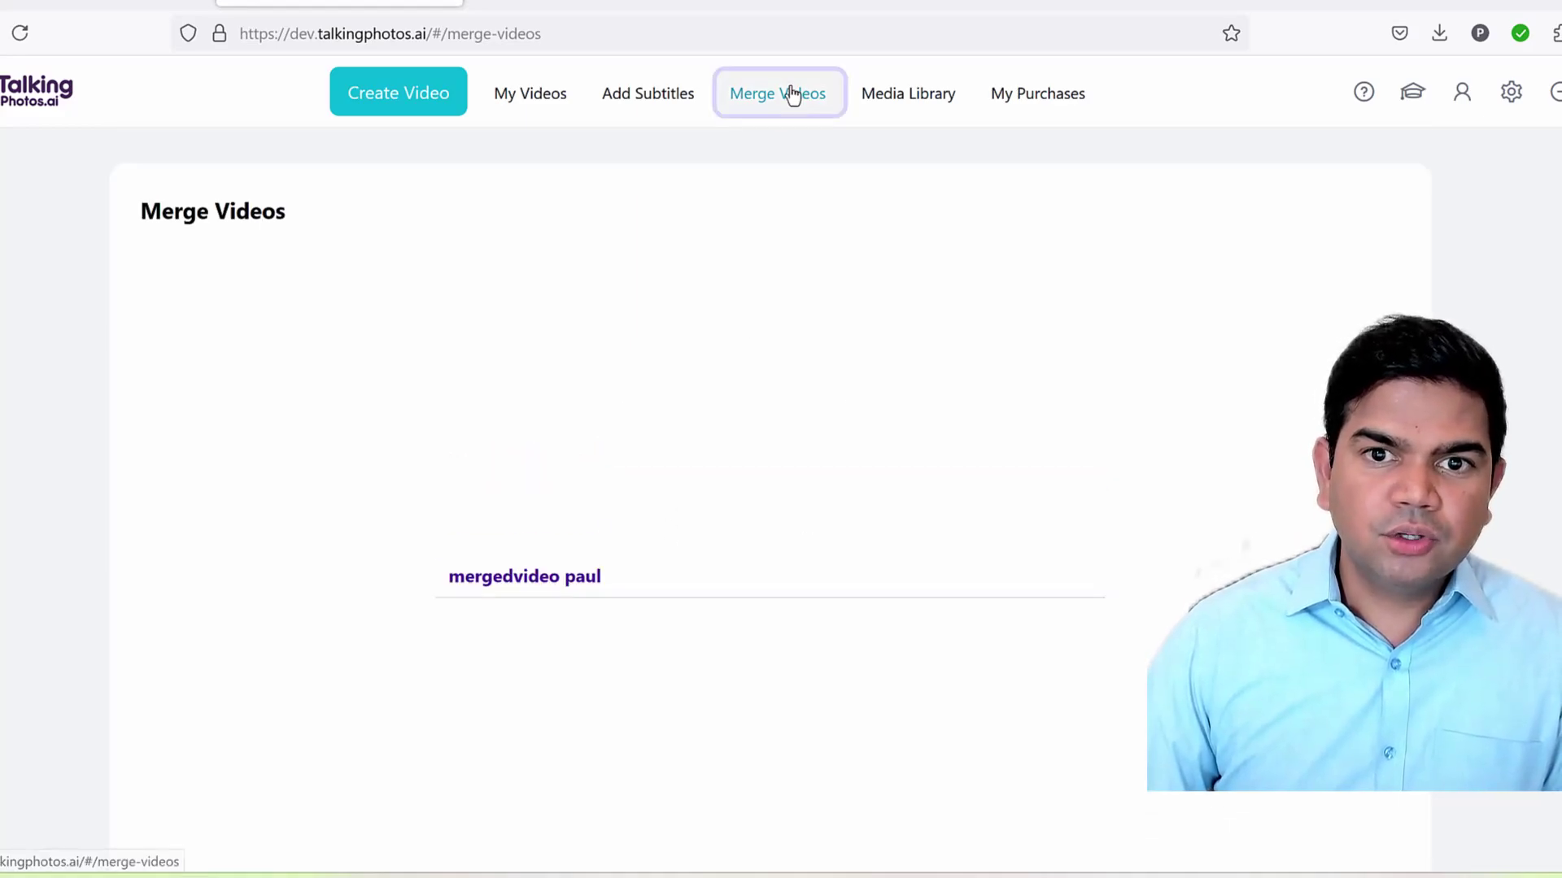
Play the merged paul video from My Videos muted, skip ahead, pause, and close it
left_click(552, 104)
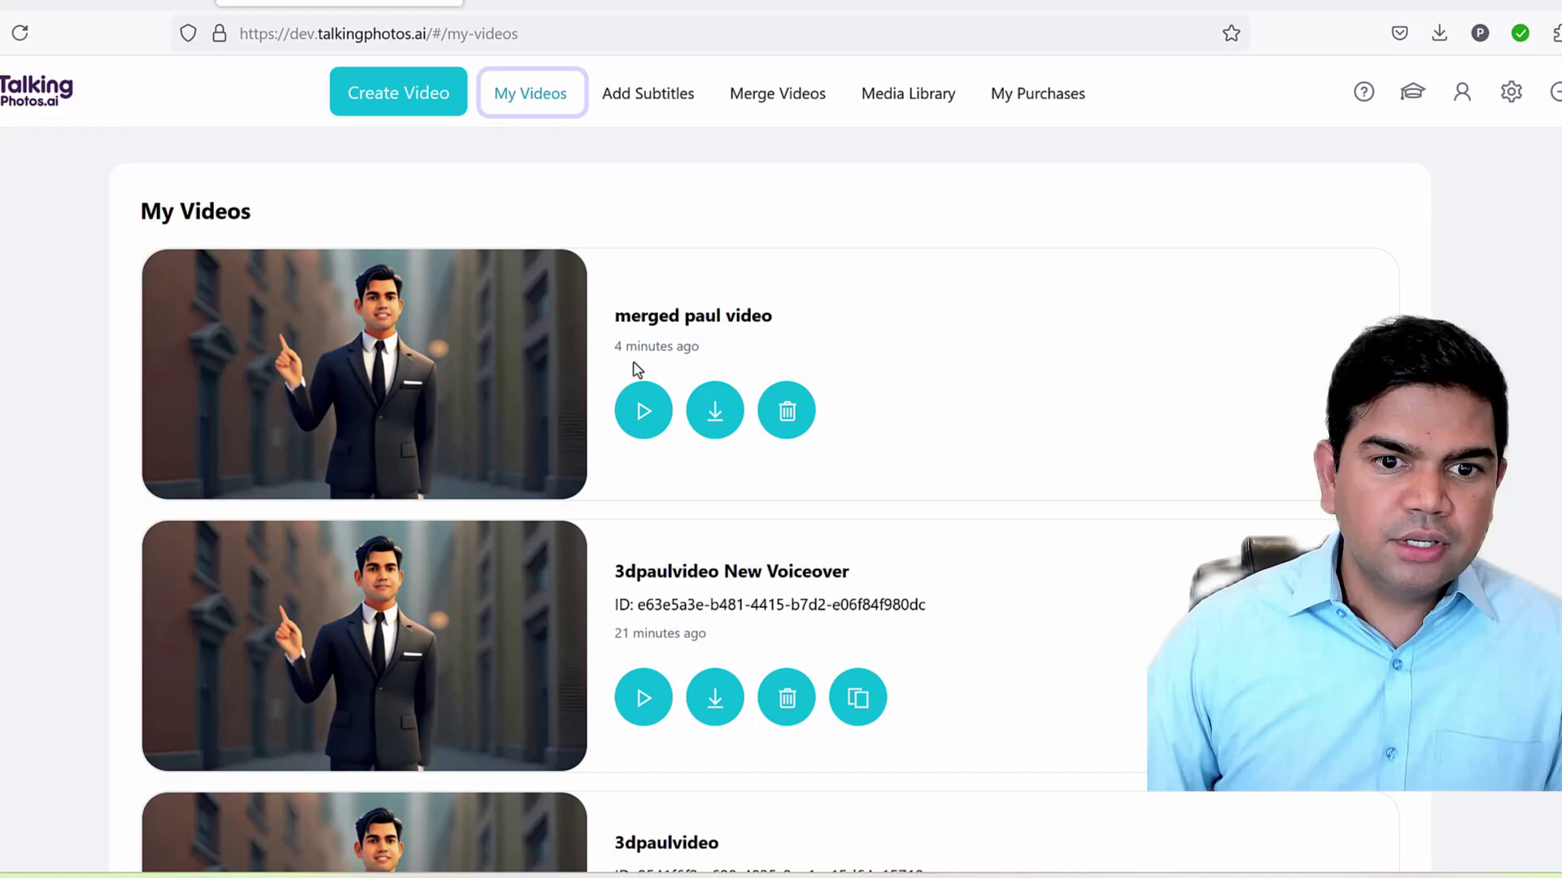
left_click_drag(625, 348, 755, 361)
left_click(643, 410)
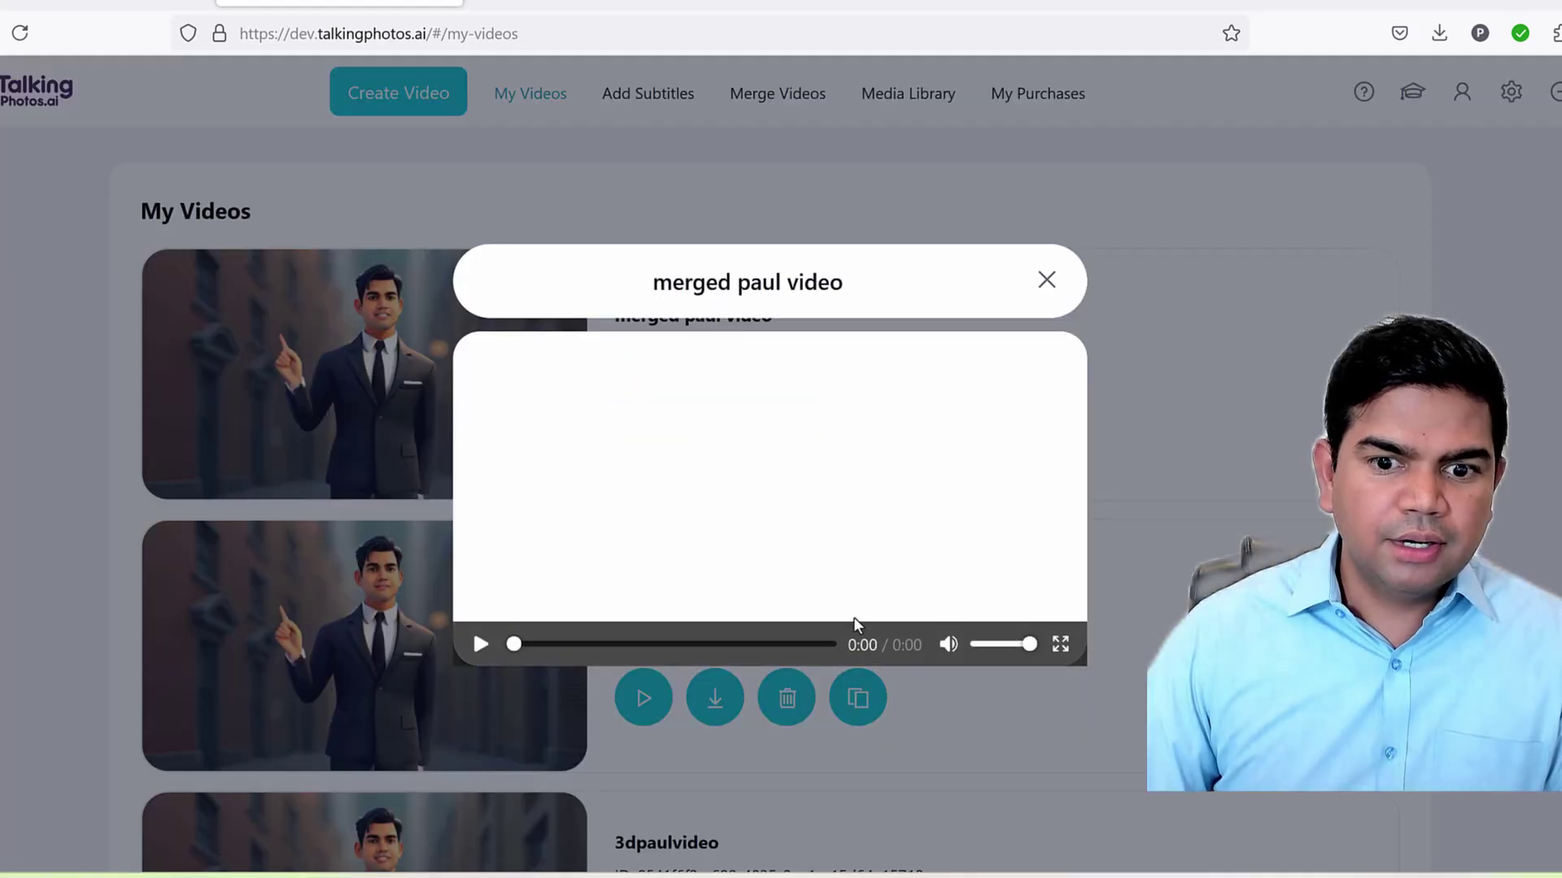
left_click(975, 646)
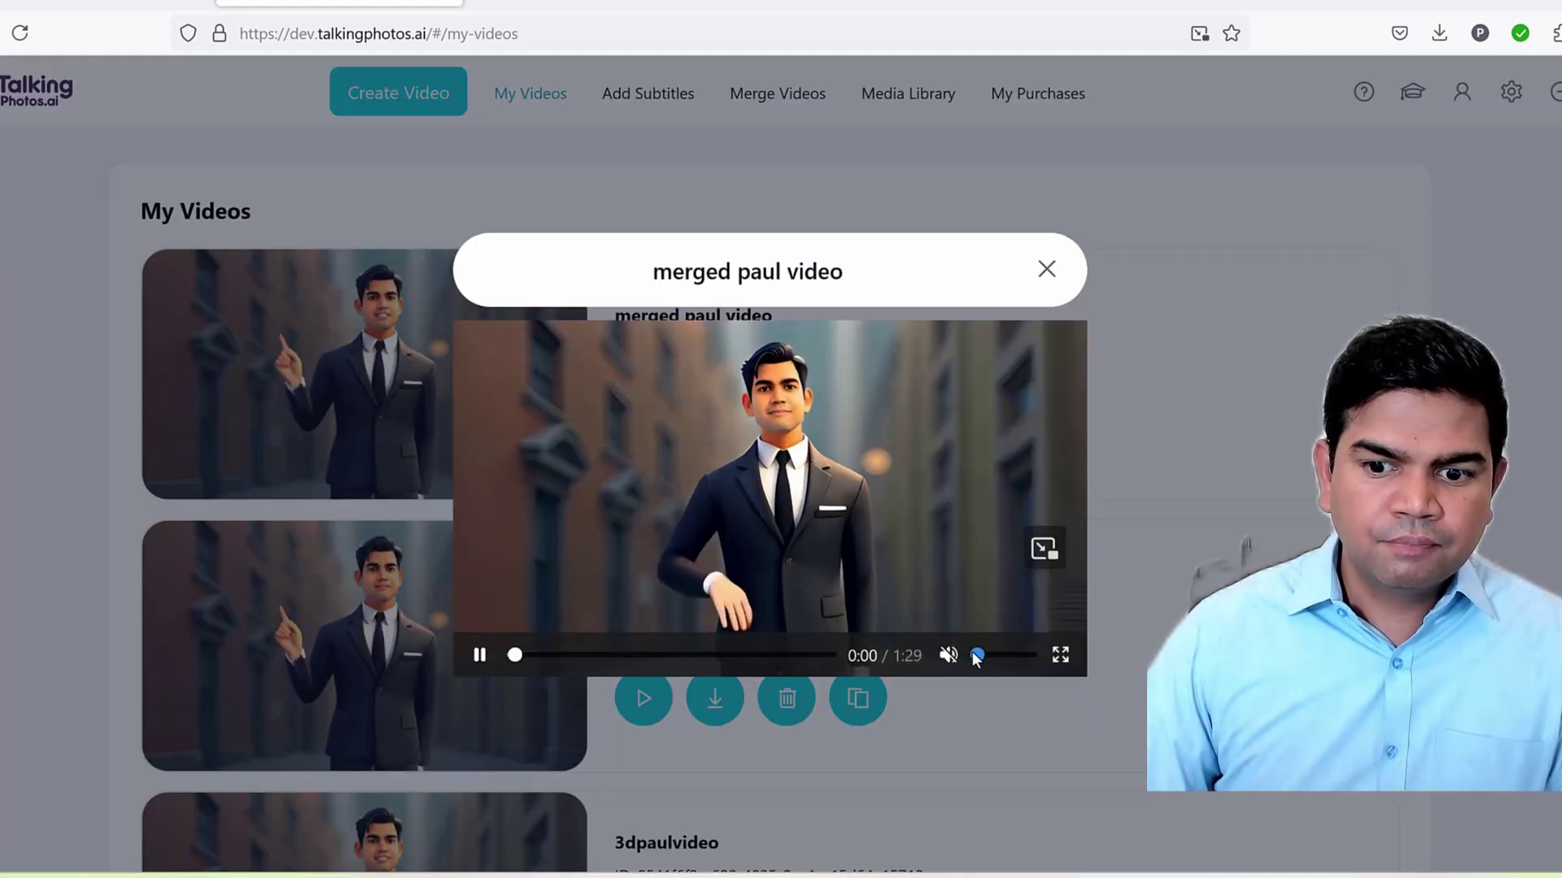
left_click(559, 655)
left_click_drag(563, 659, 732, 655)
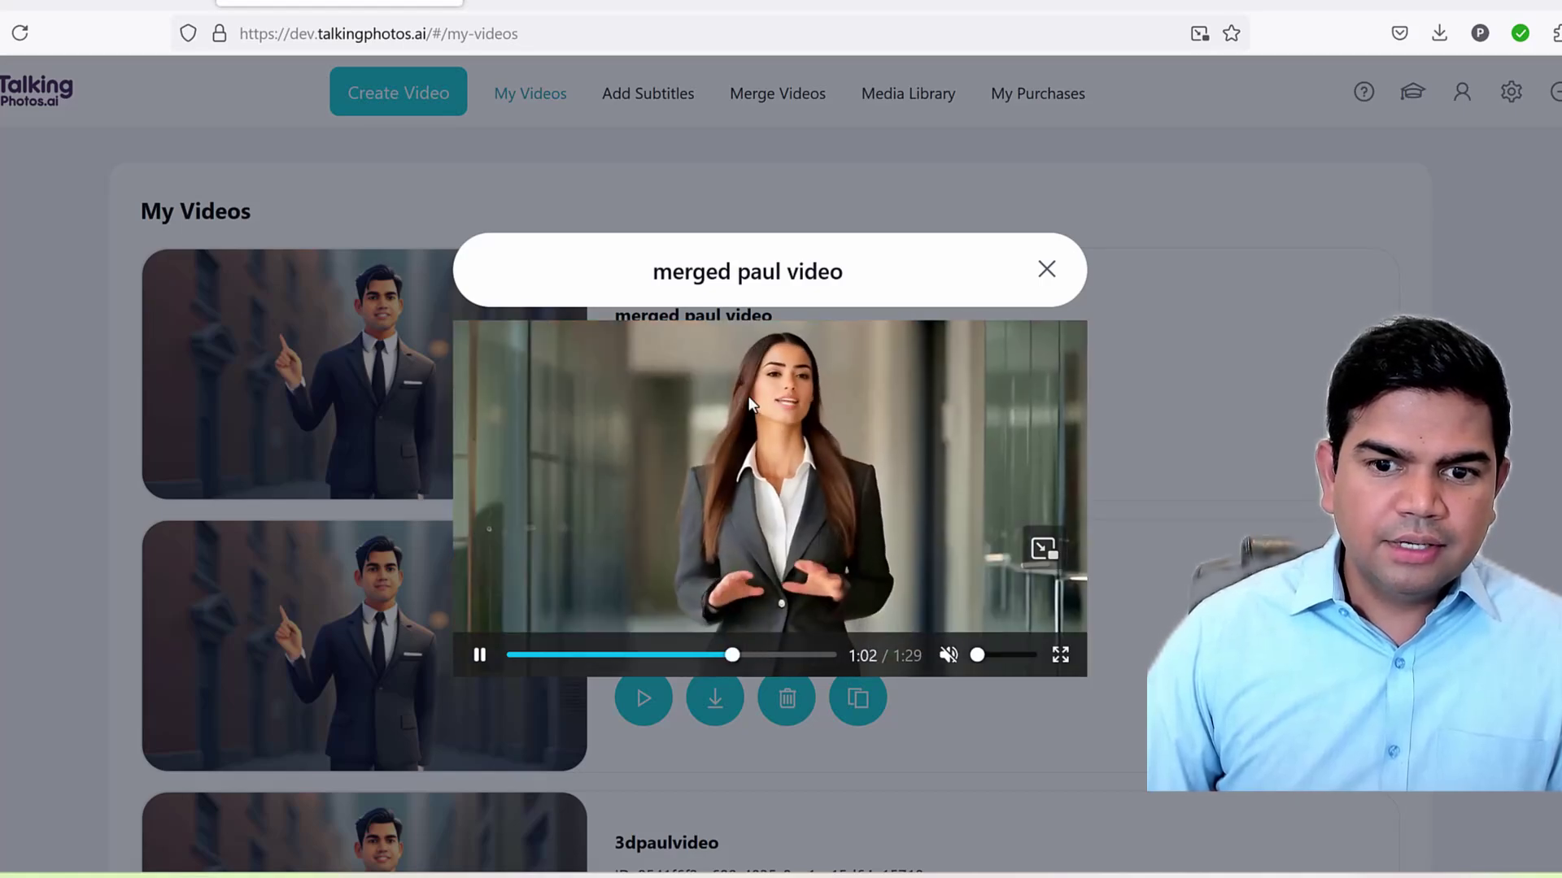
left_click(480, 656)
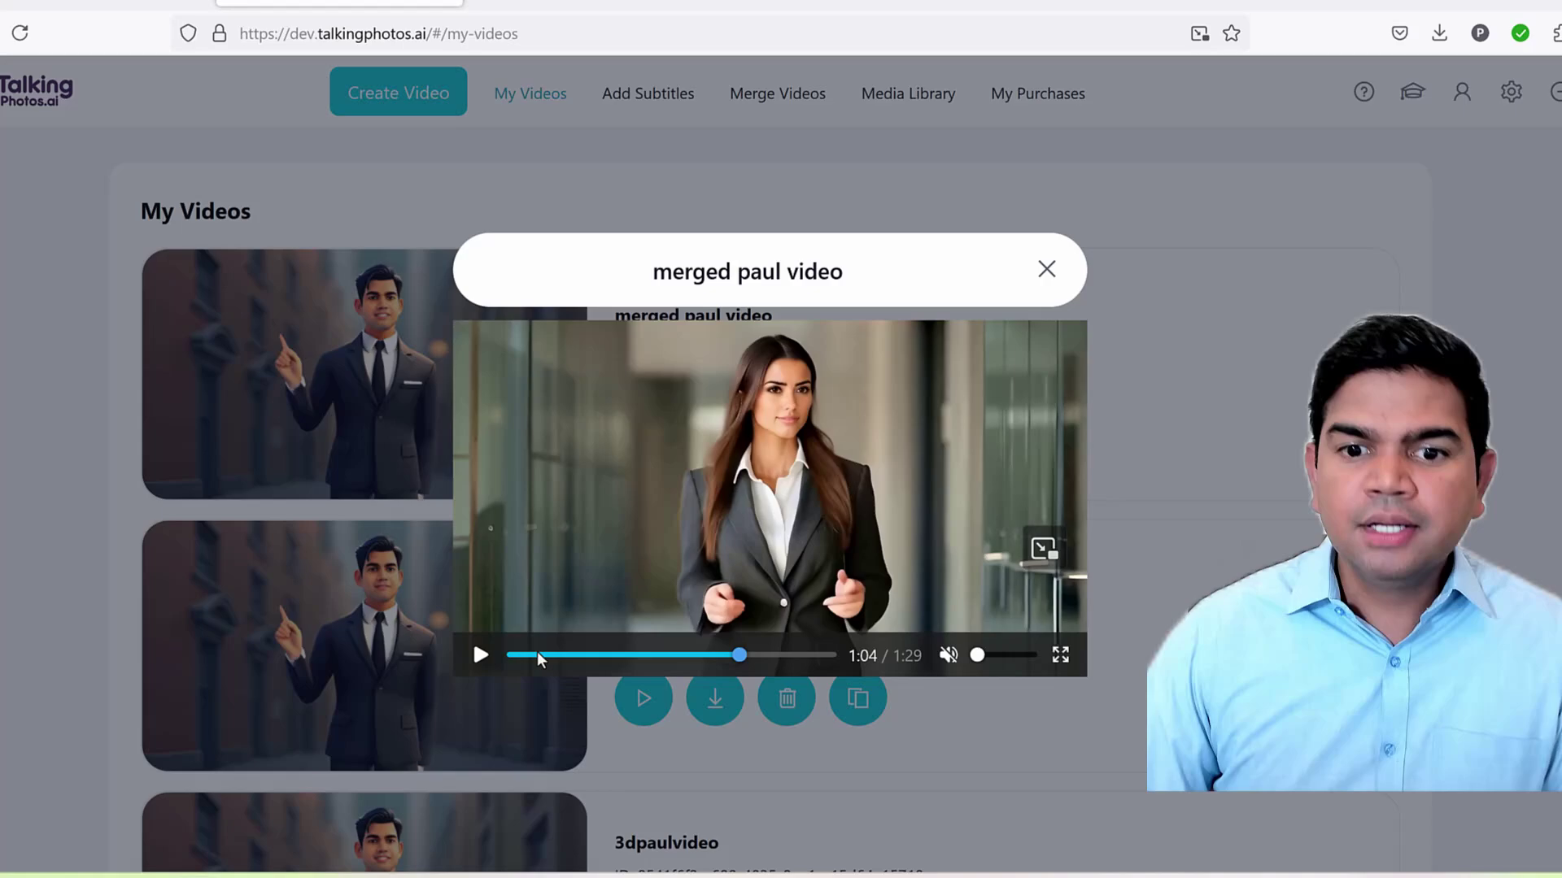
left_click(1046, 270)
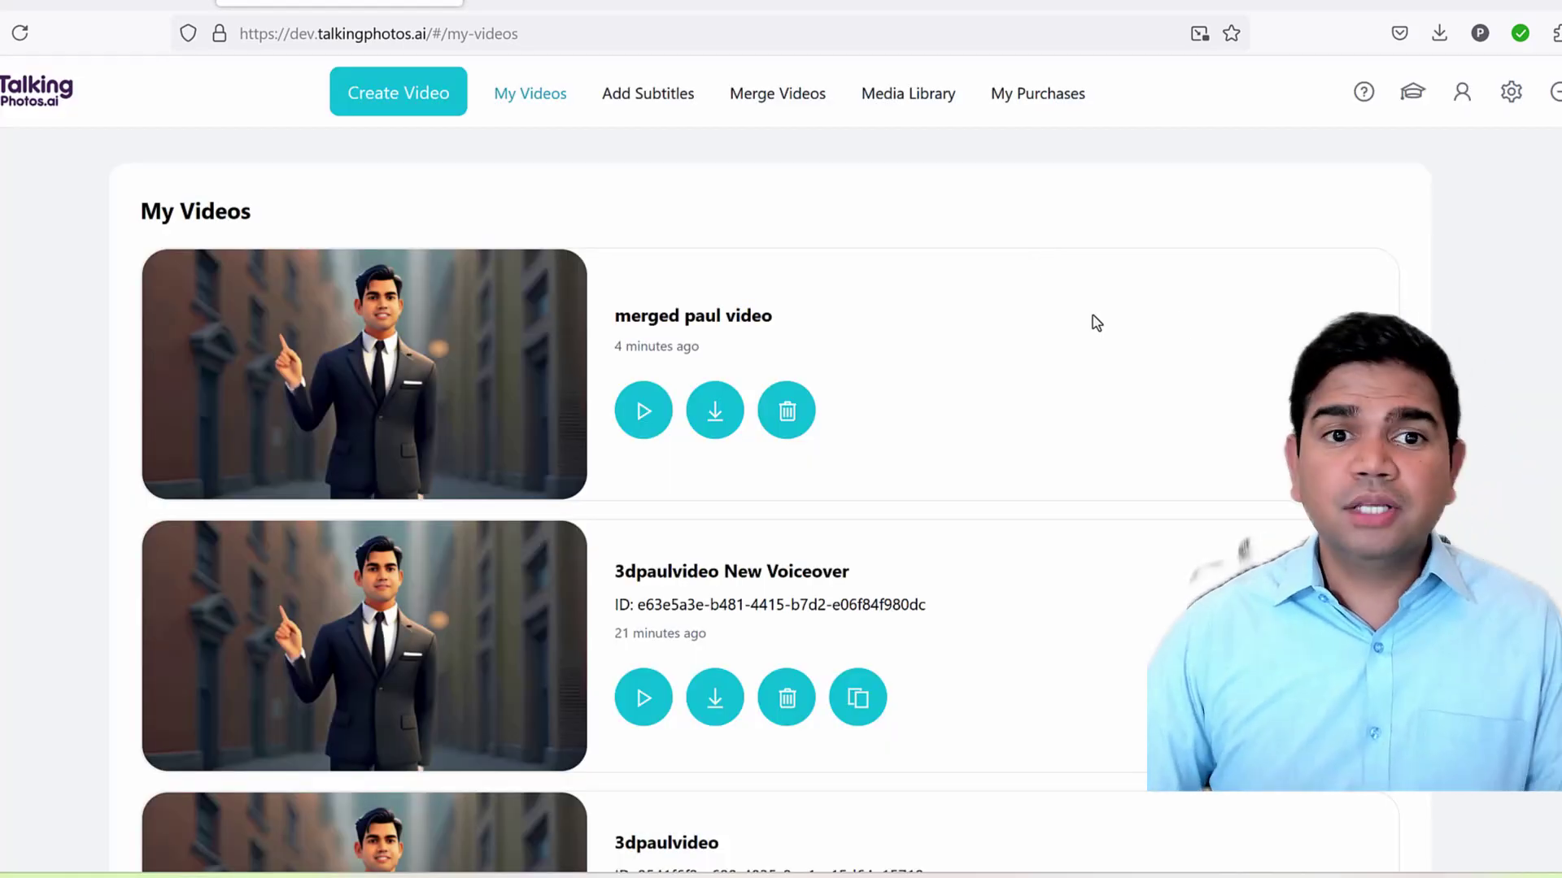